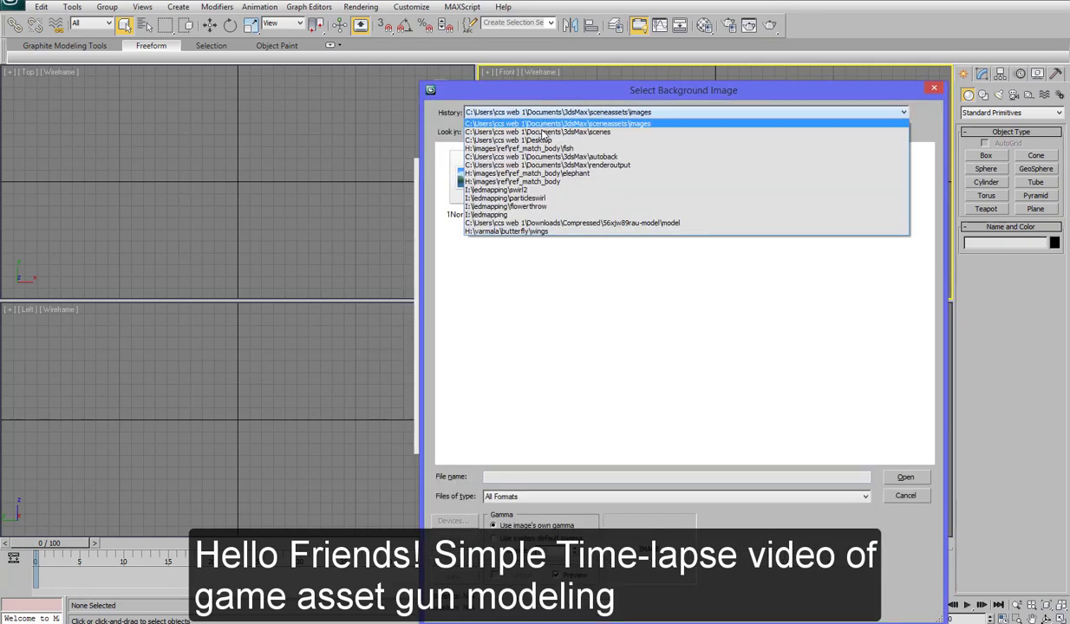
Step: Load front.jpg from the gun reference folder as the Front viewport background
left_click(562, 171)
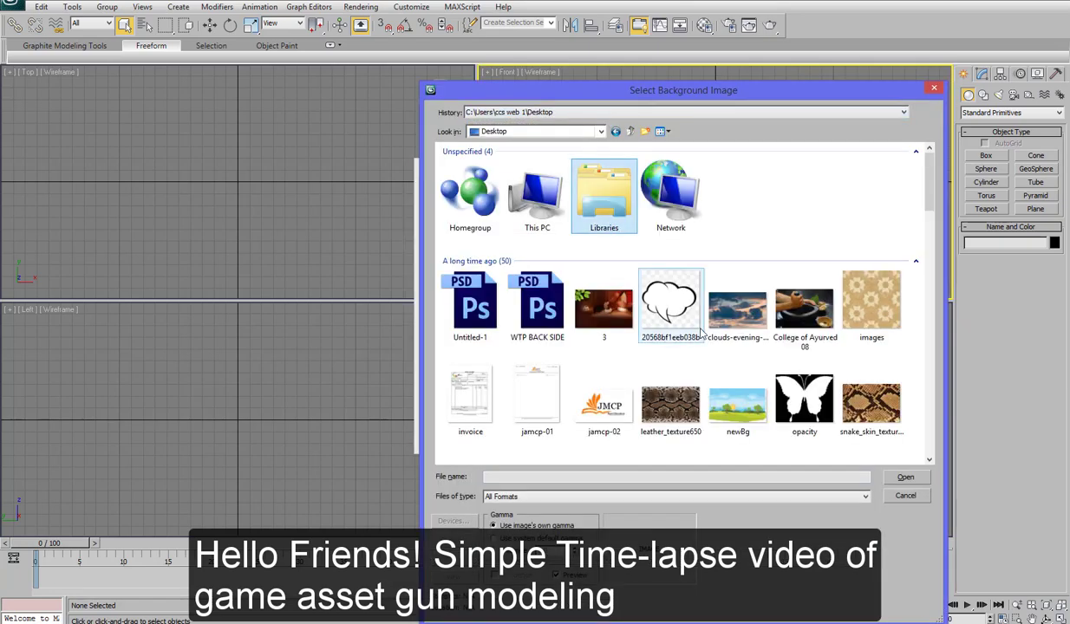
scroll(745, 315, "down", 5)
scroll(741, 306, "down", 3)
double_click(469, 501)
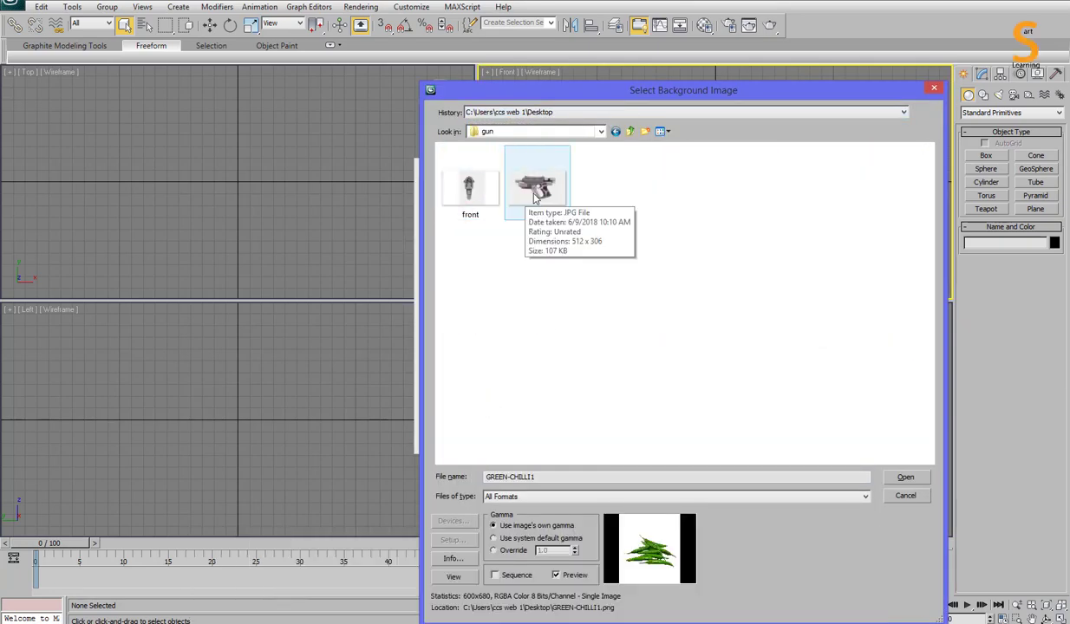
double_click(469, 189)
left_click(560, 439)
Step: Load side.jpg as the Left viewport background and maximize the Left view
left_click(312, 380)
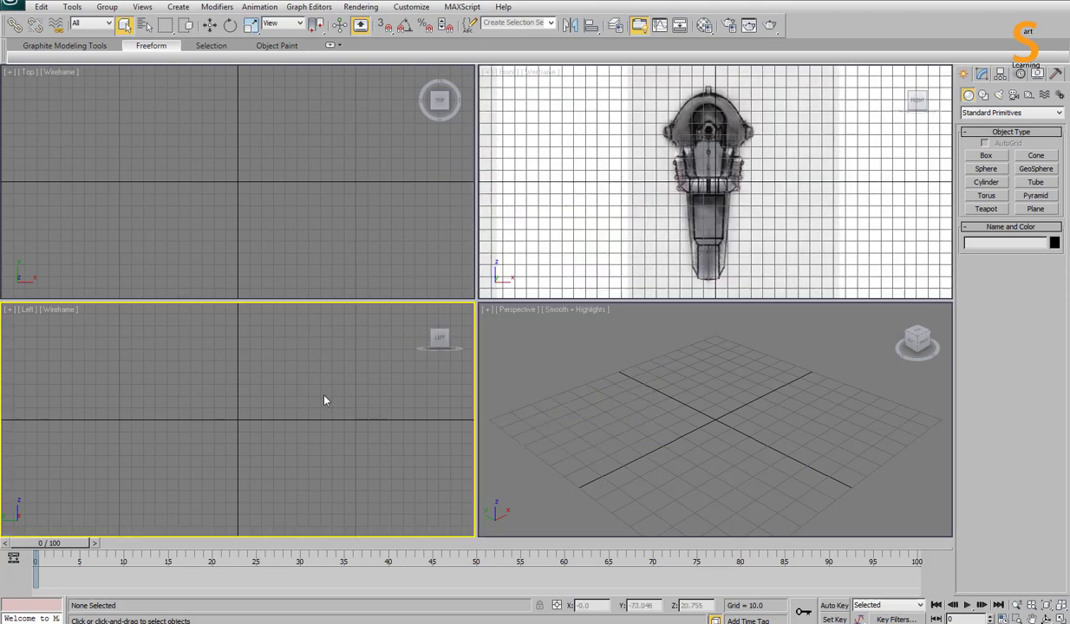
key("alt+b")
left_click(453, 201)
left_click(507, 113)
left_click(515, 131)
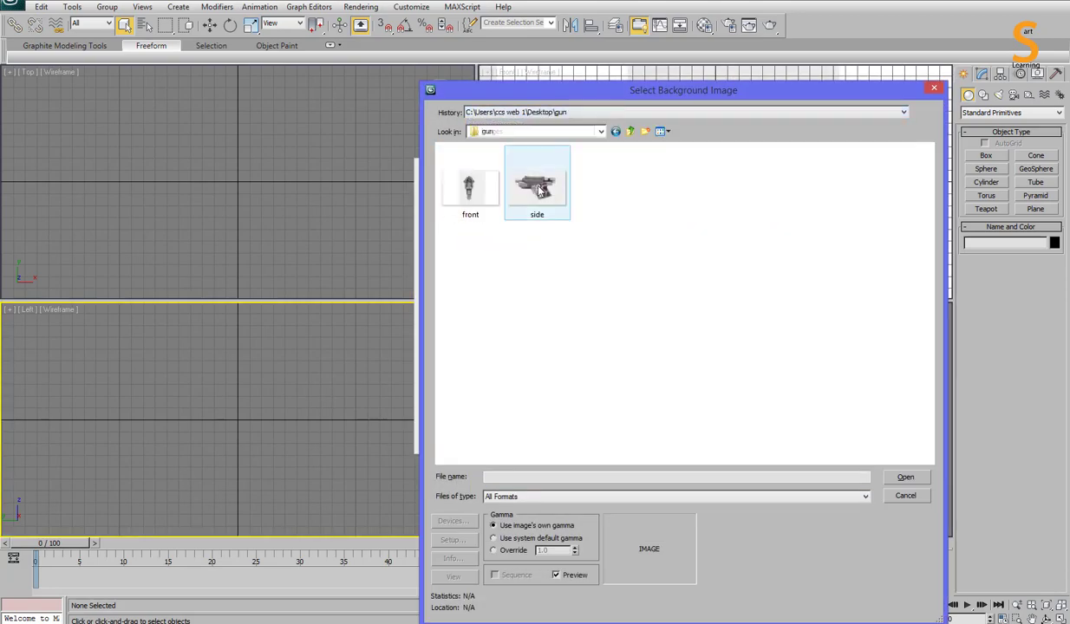
double_click(530, 184)
left_click(561, 438)
key("alt+w")
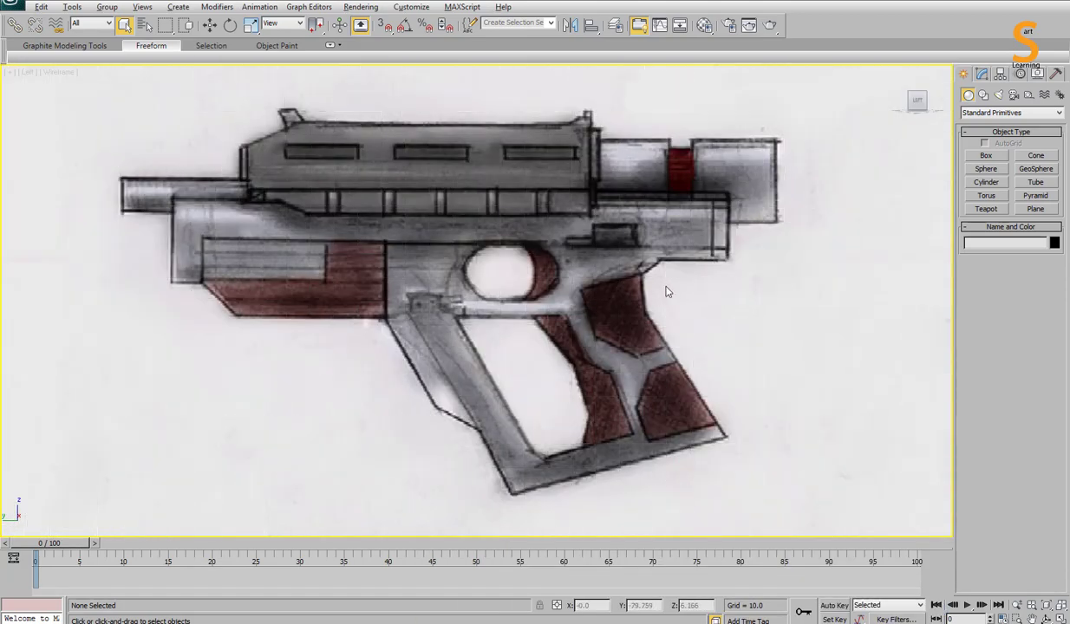
Step: Draw a box over the gun's upper receiver in the side sketch
left_click(986, 155)
left_click_drag(245, 148, 573, 186)
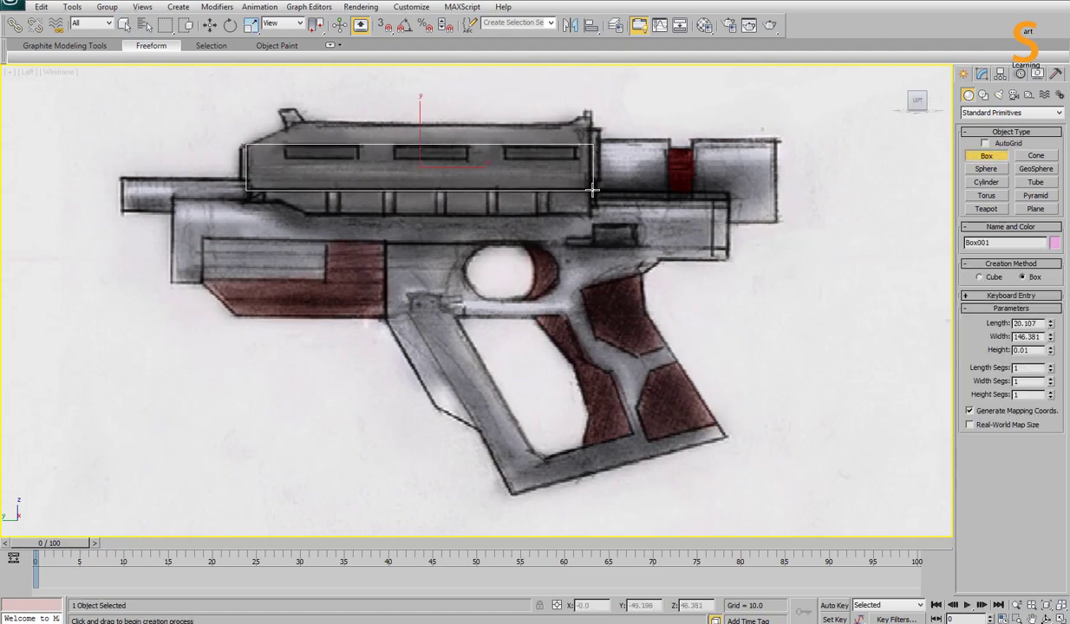
left_click(569, 182)
key("alt+w")
right_click(533, 169)
key("alt+w")
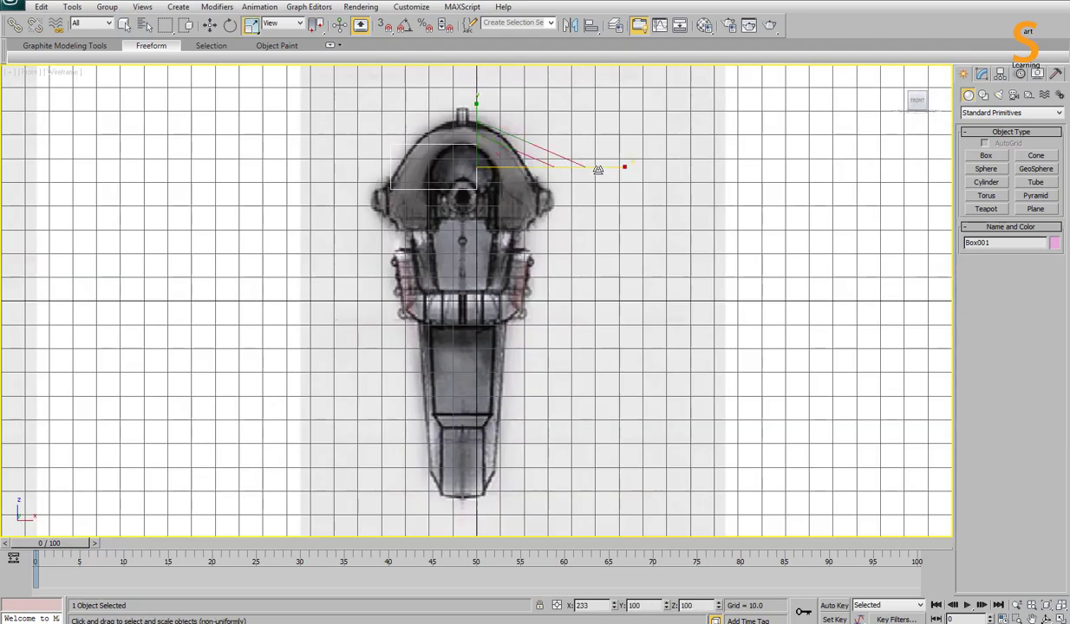
key("w")
key("l")
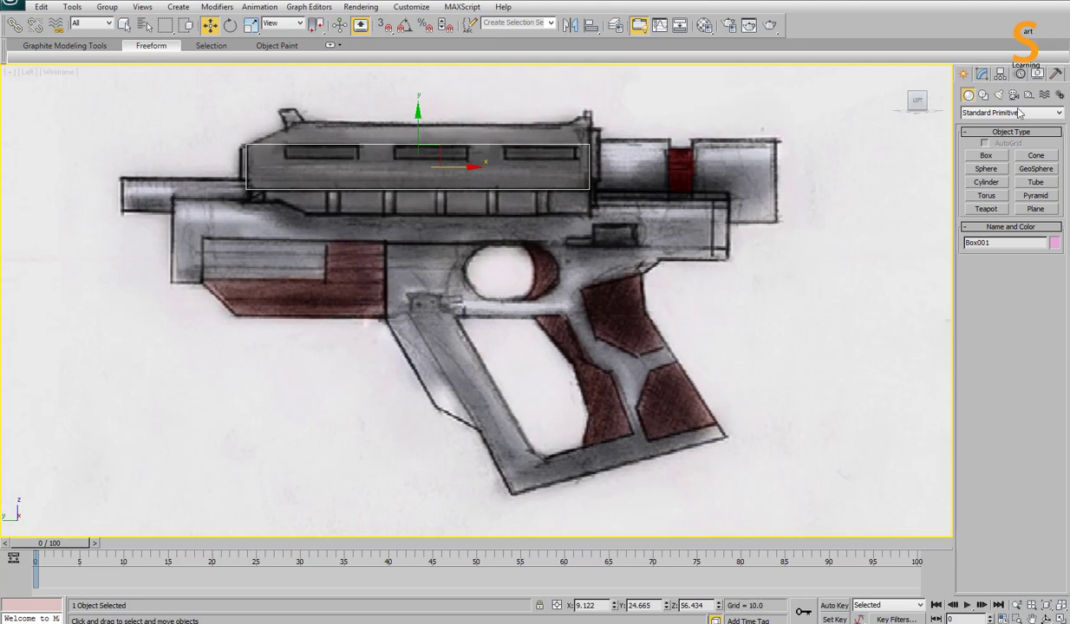
Step: Convert the box to Editable Poly and raise its top face to the receiver's top line
left_click(982, 73)
left_click(649, 297)
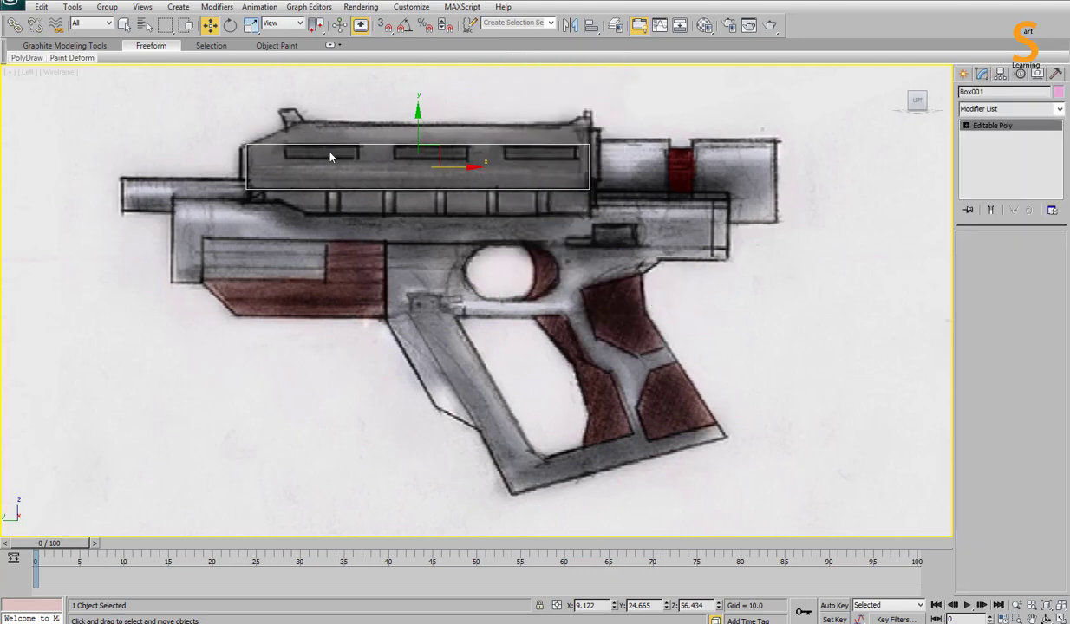
key("p")
key("4")
key("l")
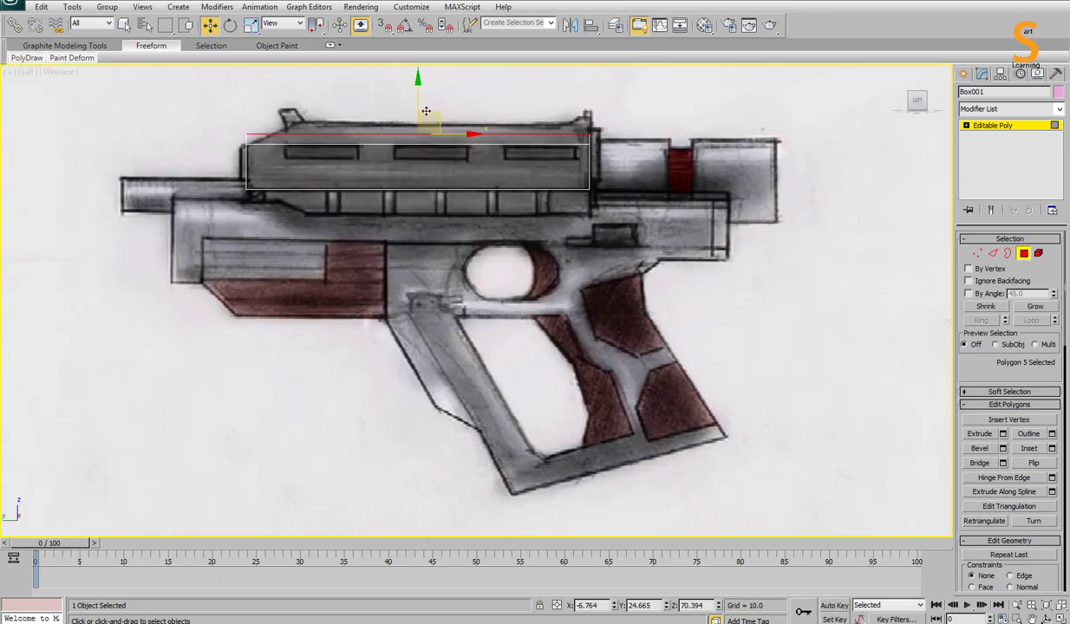
left_click_drag(427, 112, 427, 101)
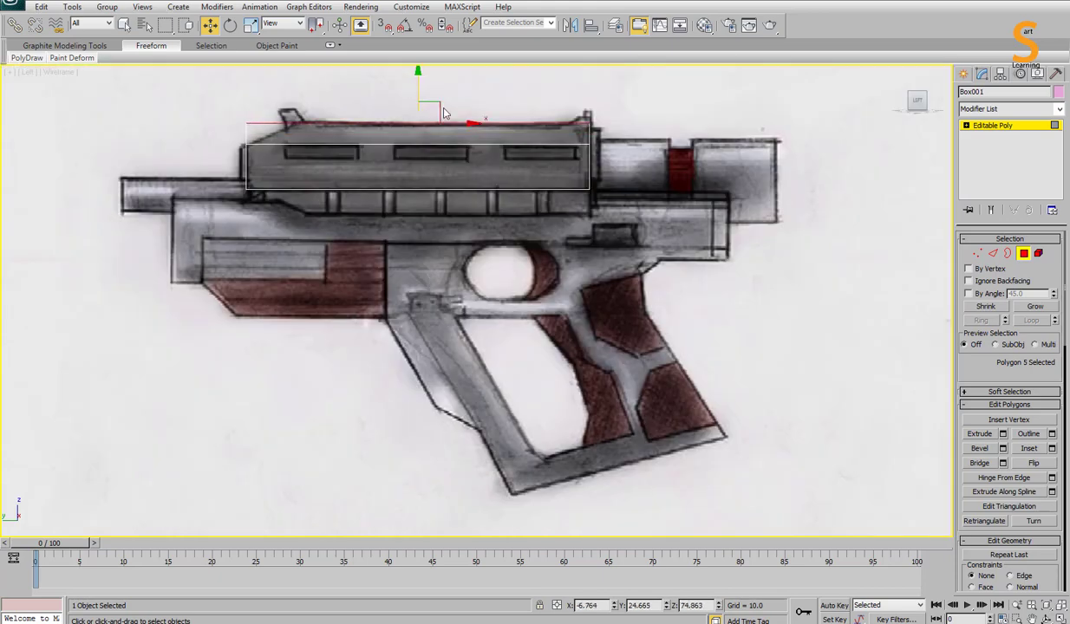
key("f")
key("r")
Step: Select the top front corner vertices, then the box's end face
key("l")
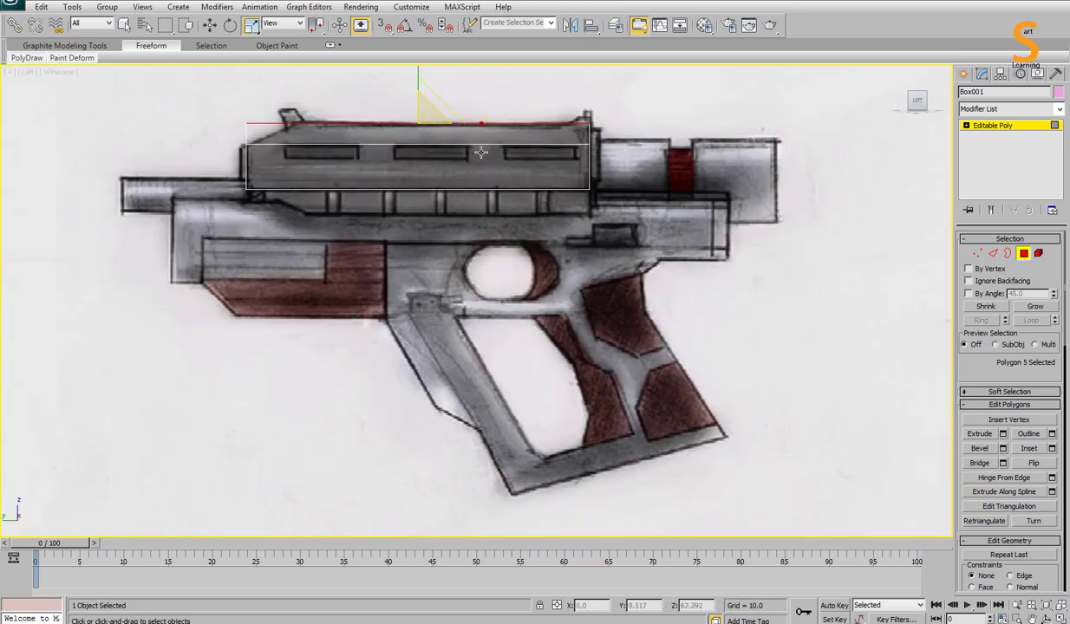
key("1")
left_click_drag(198, 91, 263, 129)
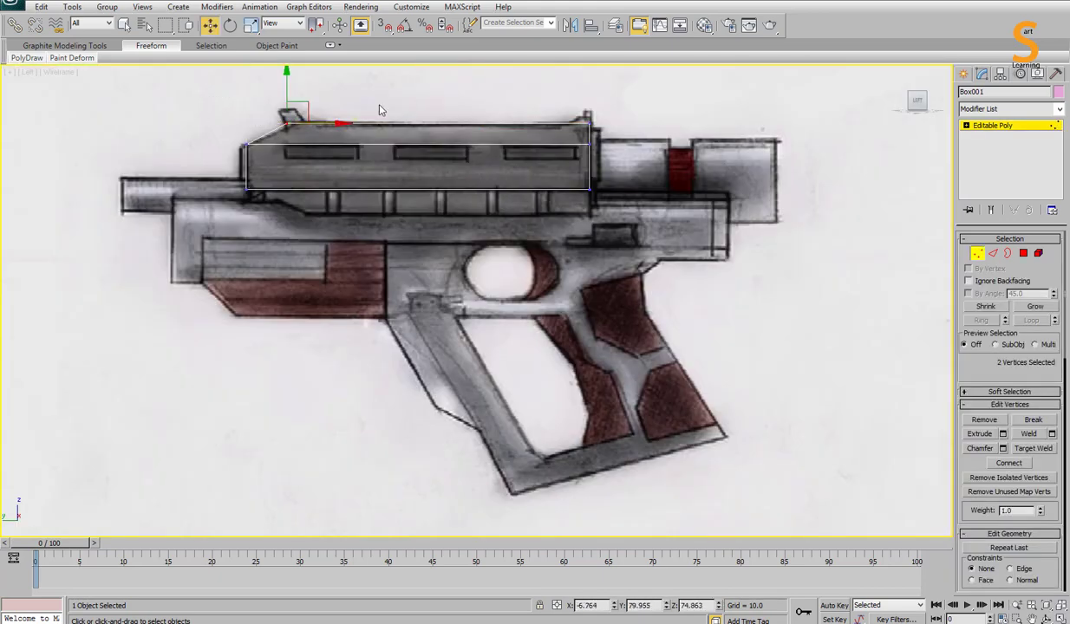
key("2")
key("4")
key("p")
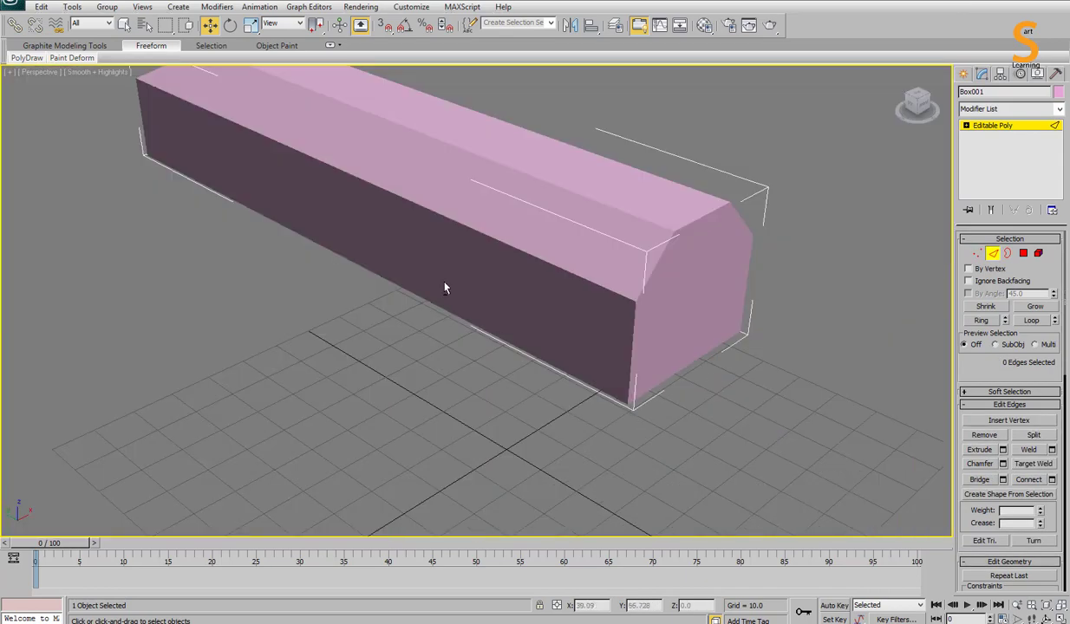
left_click(398, 328)
Step: Slope the top front corner and add vertical edge loops slid onto the sketch's panel lines
key("l")
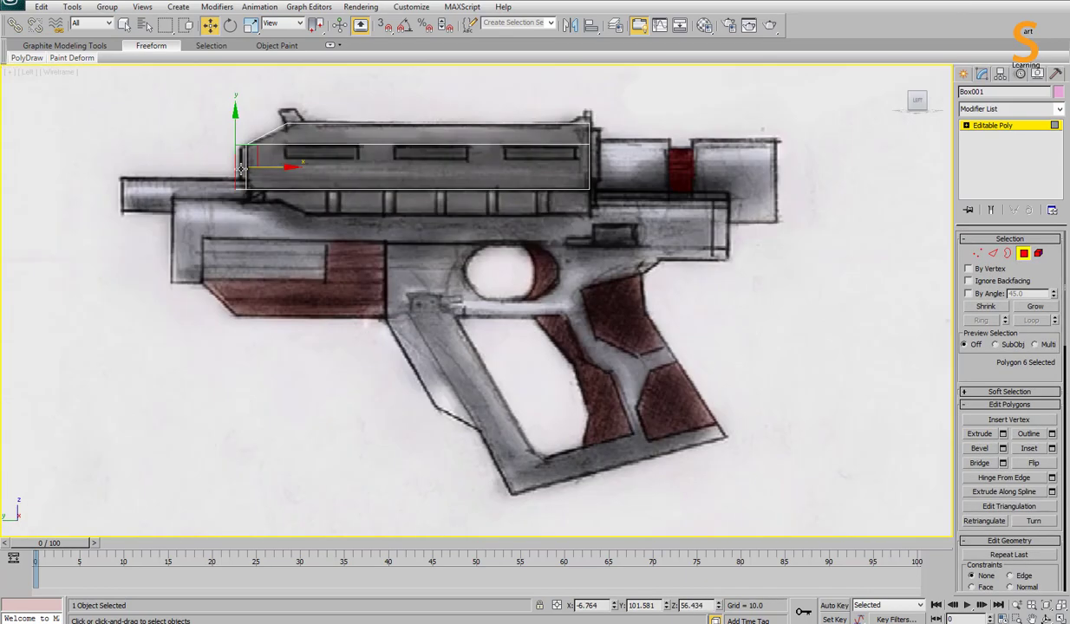
key("1")
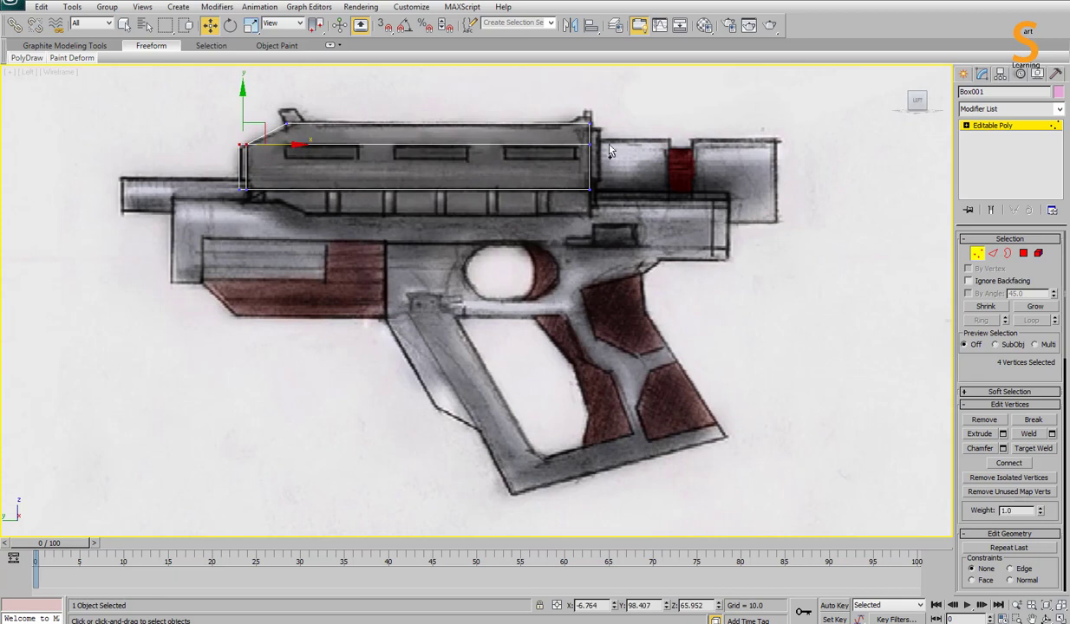
left_click_drag(358, 100, 364, 100)
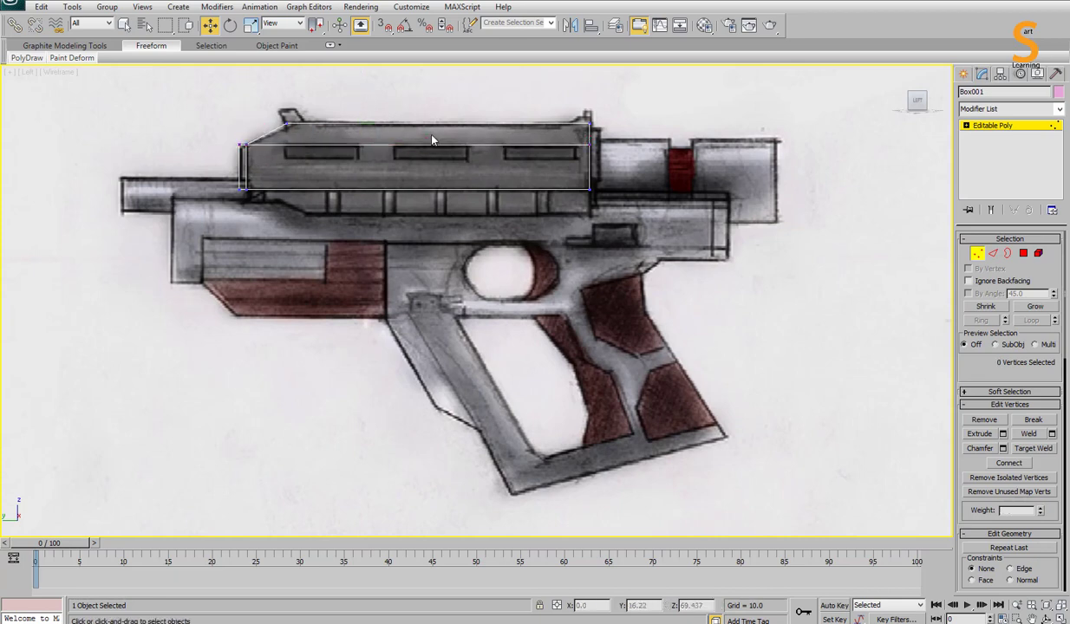
key("2")
left_click(1051, 480)
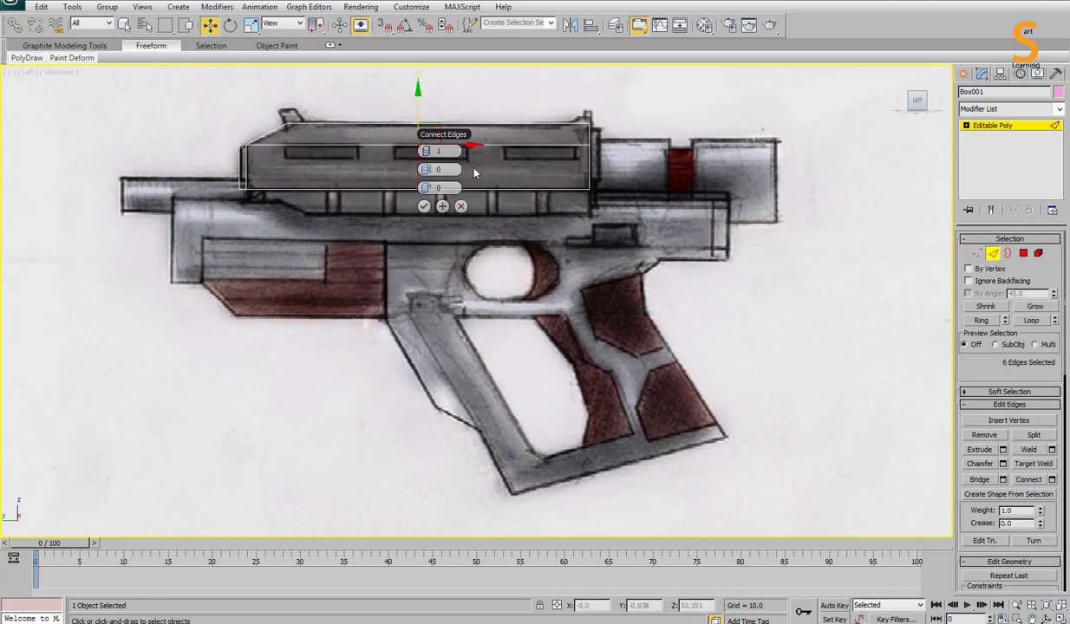
left_click(423, 206)
key("1")
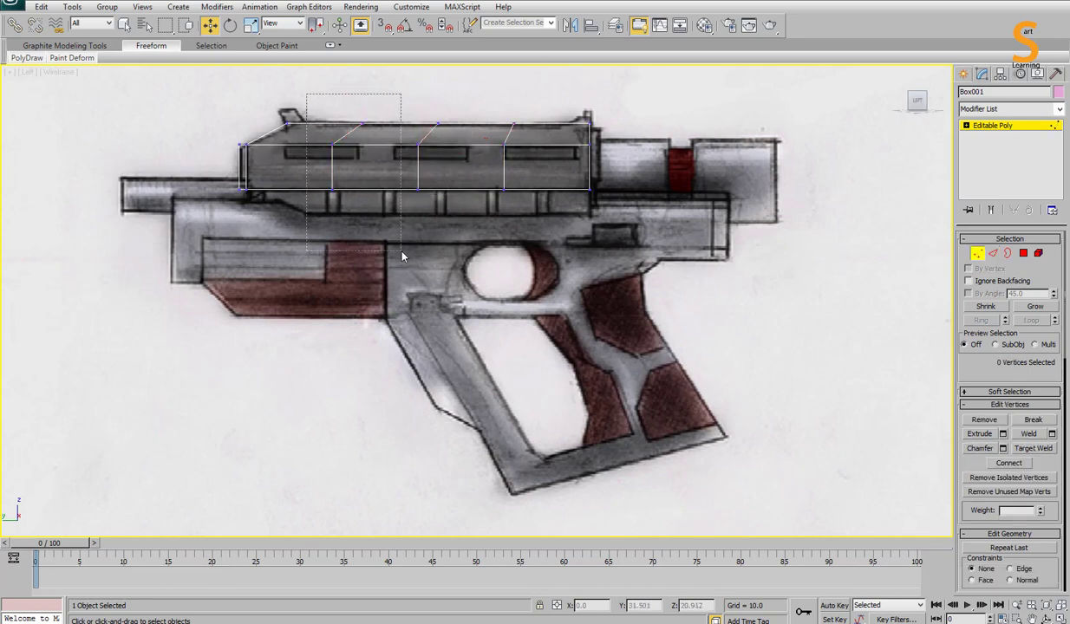
left_click_drag(325, 113, 364, 199)
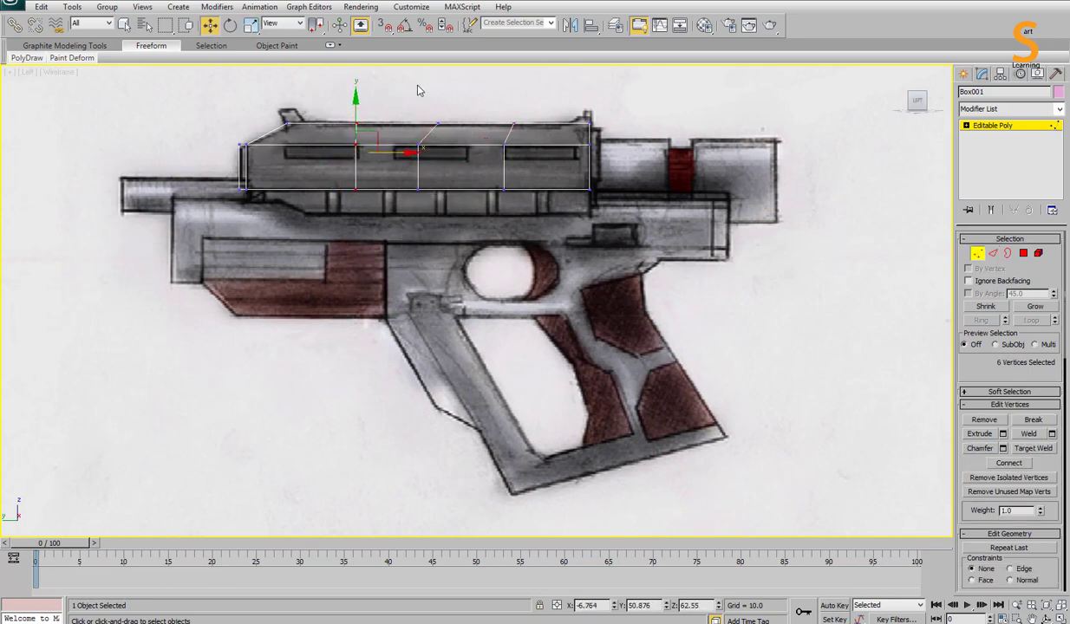
key("w")
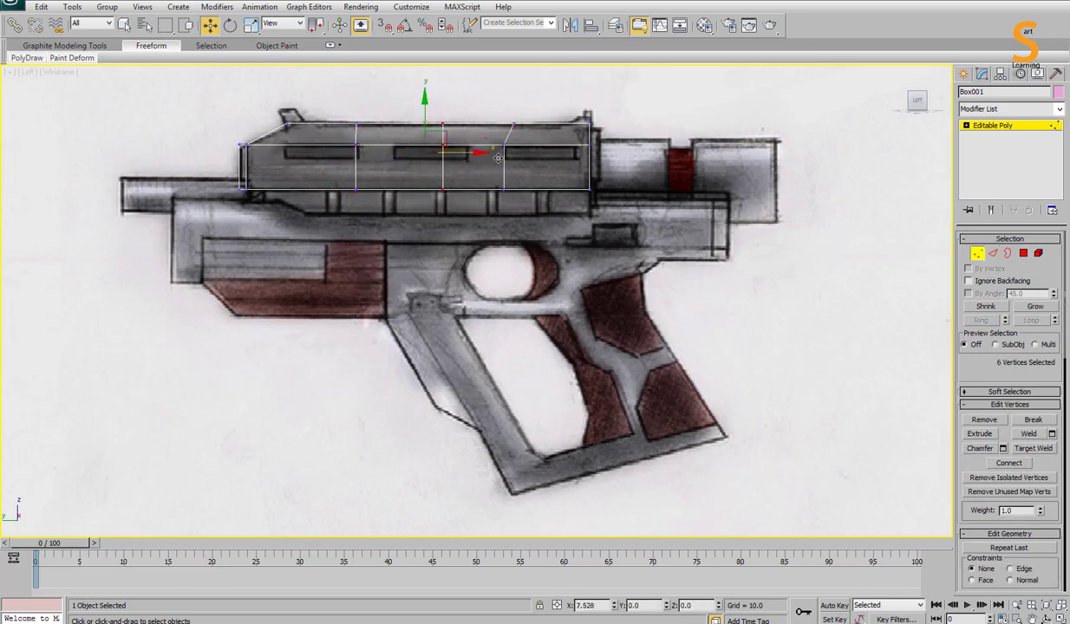
left_click_drag(509, 154, 549, 155)
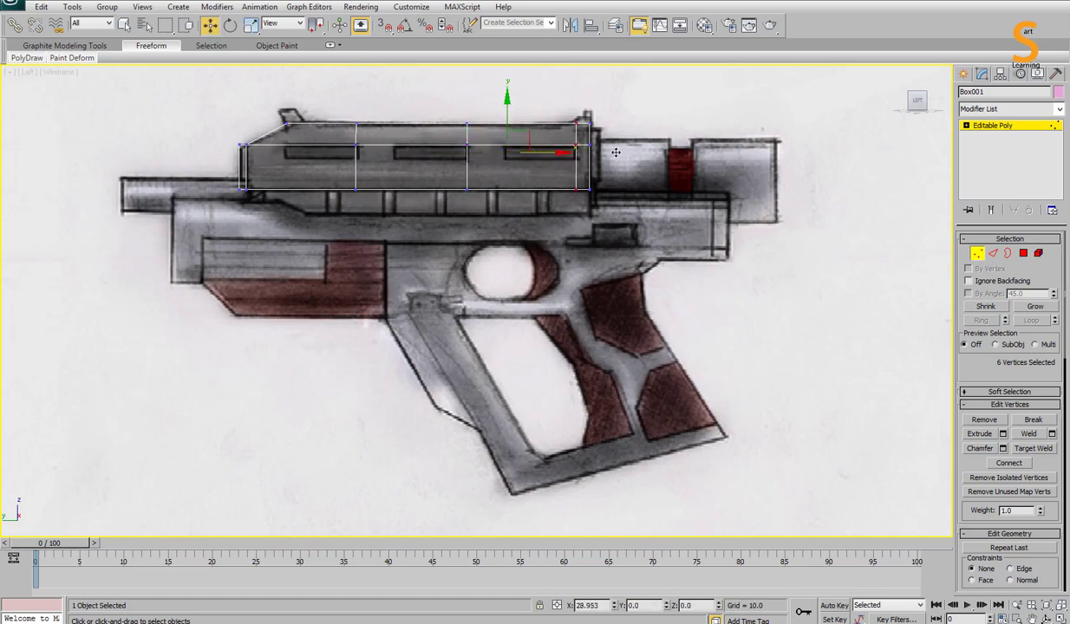
Step: Connect the vertical edges along the box with a horizontal edge loop
key("2")
left_click_drag(288, 167, 658, 230)
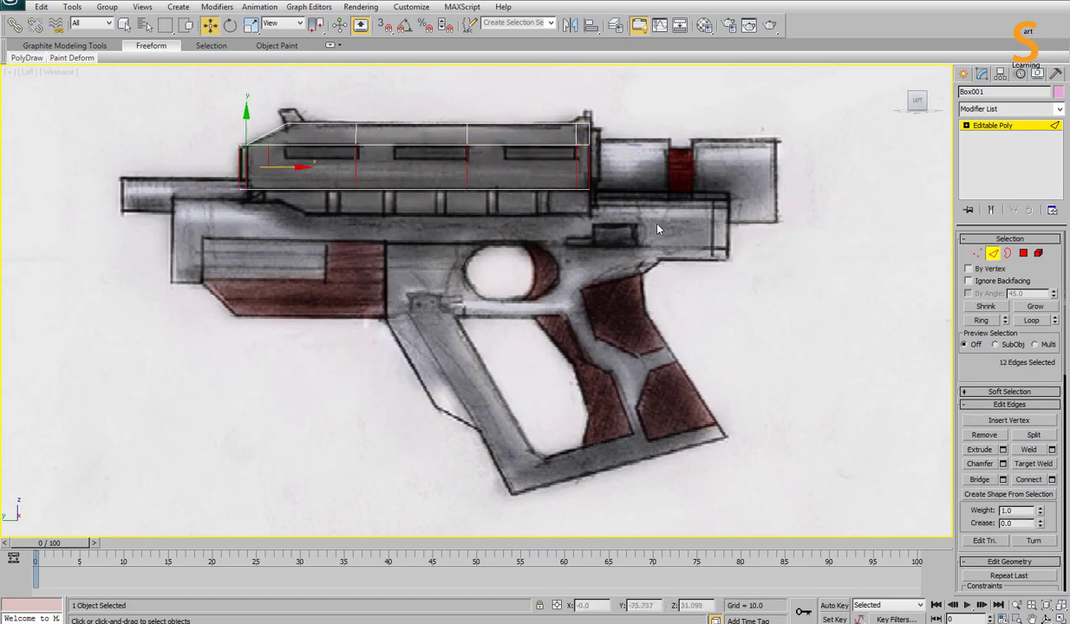
left_click(1052, 479)
left_click(253, 228)
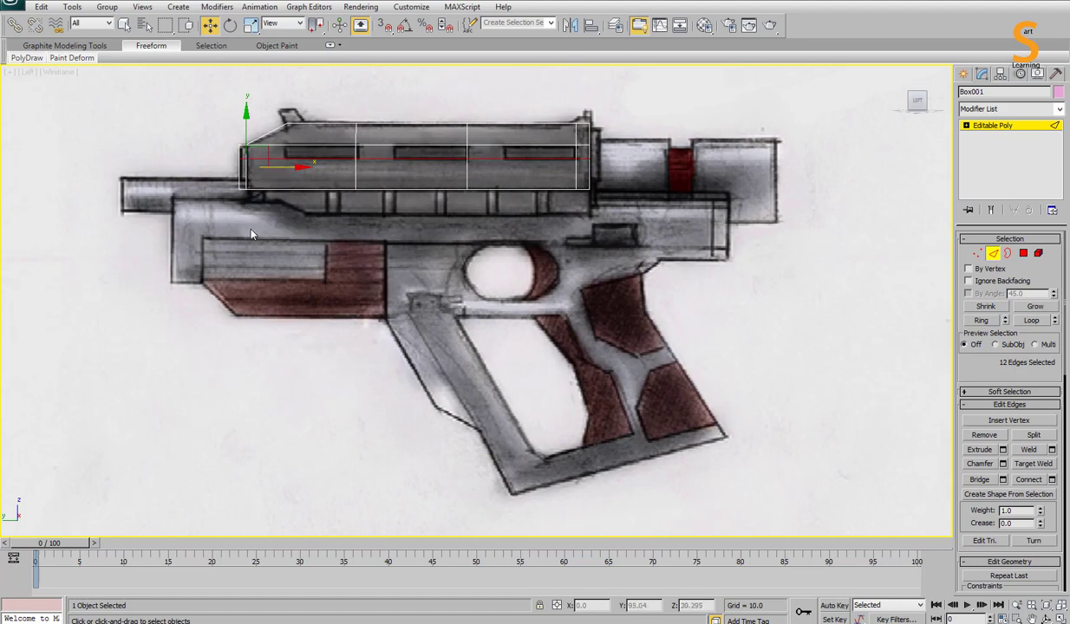
left_click_drag(321, 274, 309, 98)
right_click(399, 247)
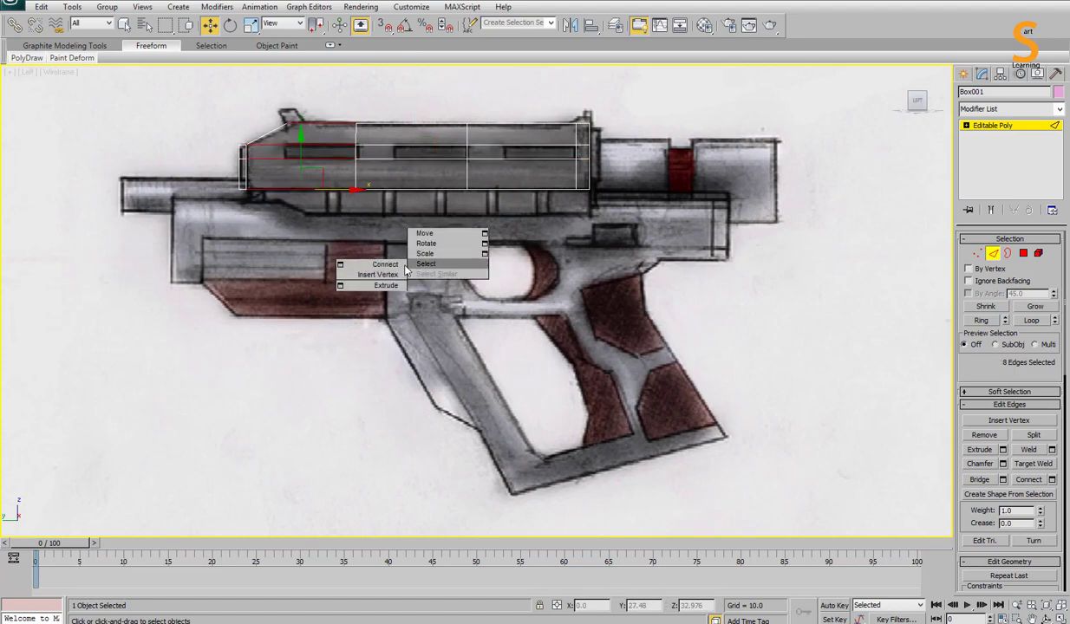
Step: Add another connecting edge near the rear of the box and inspect it in Perspective
key("1")
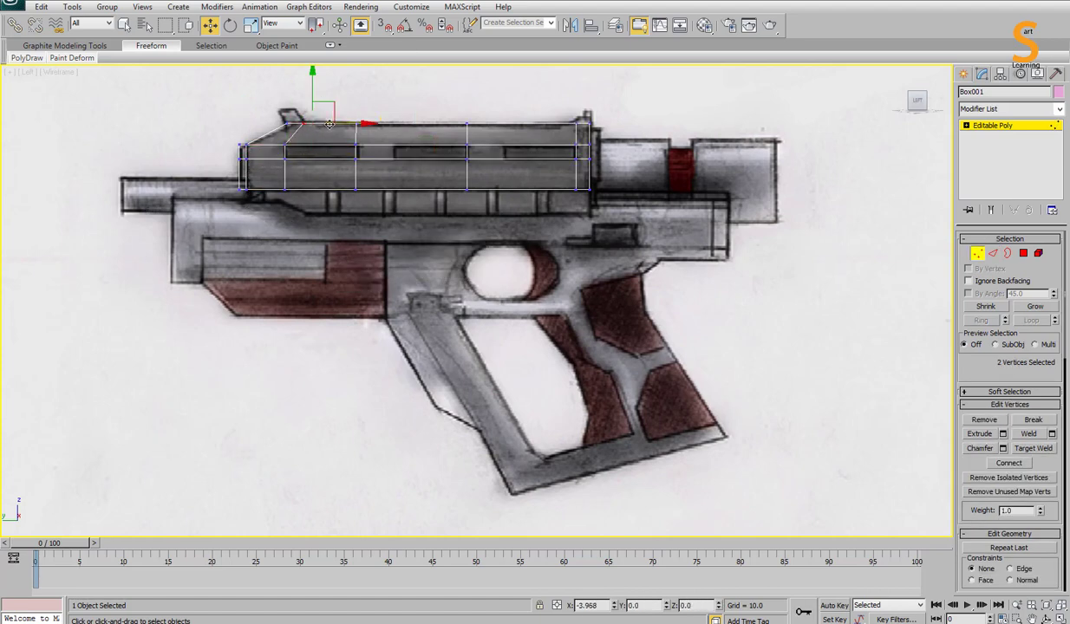
left_click_drag(622, 134, 623, 135)
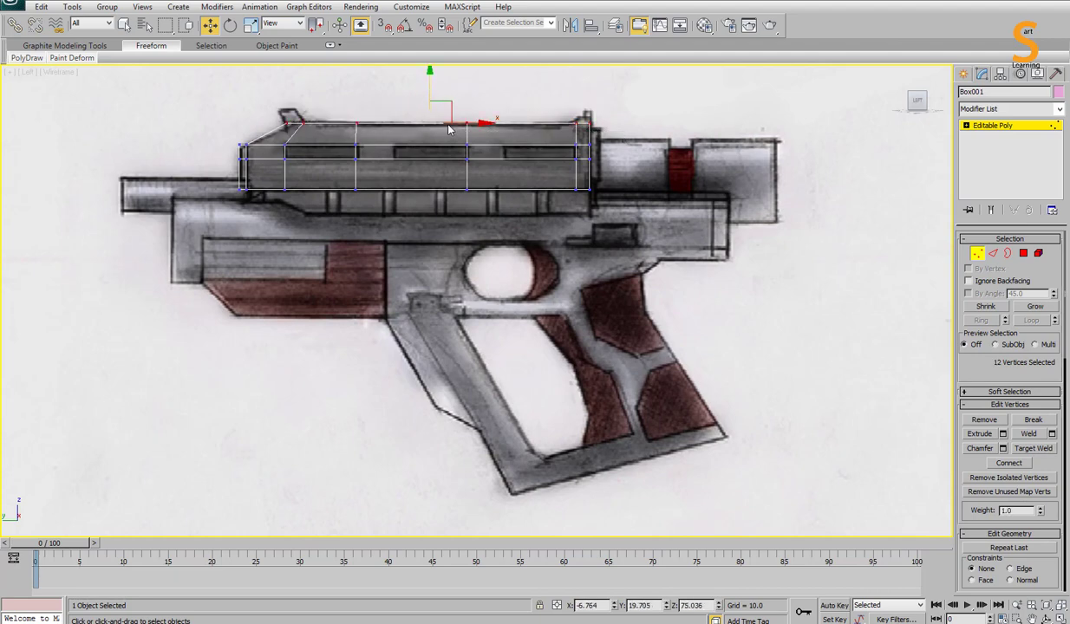
key("2")
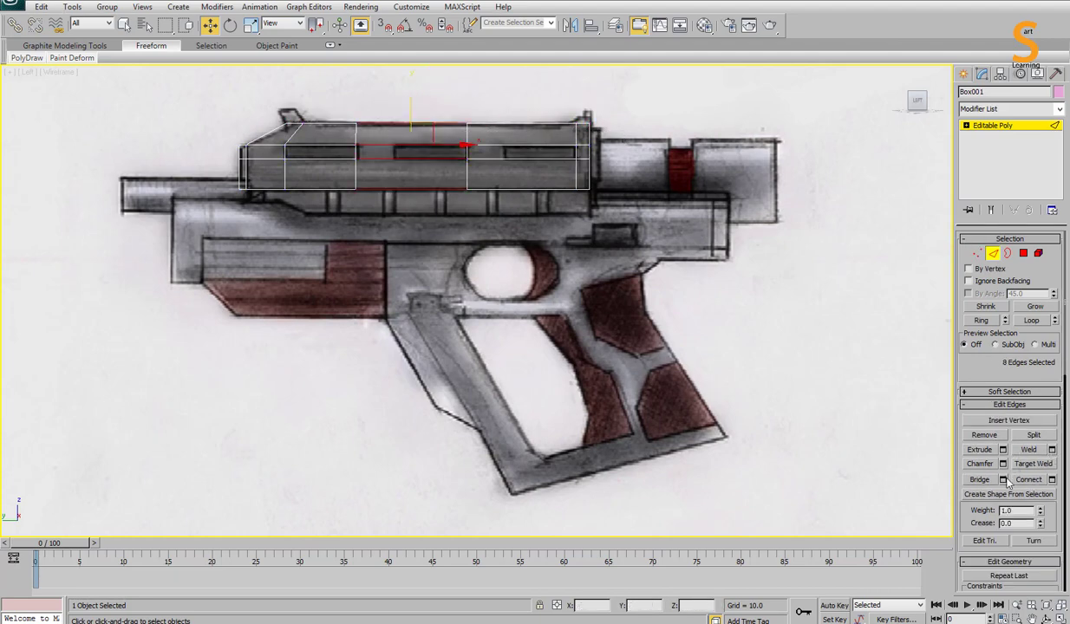
left_click(1017, 480, "shift")
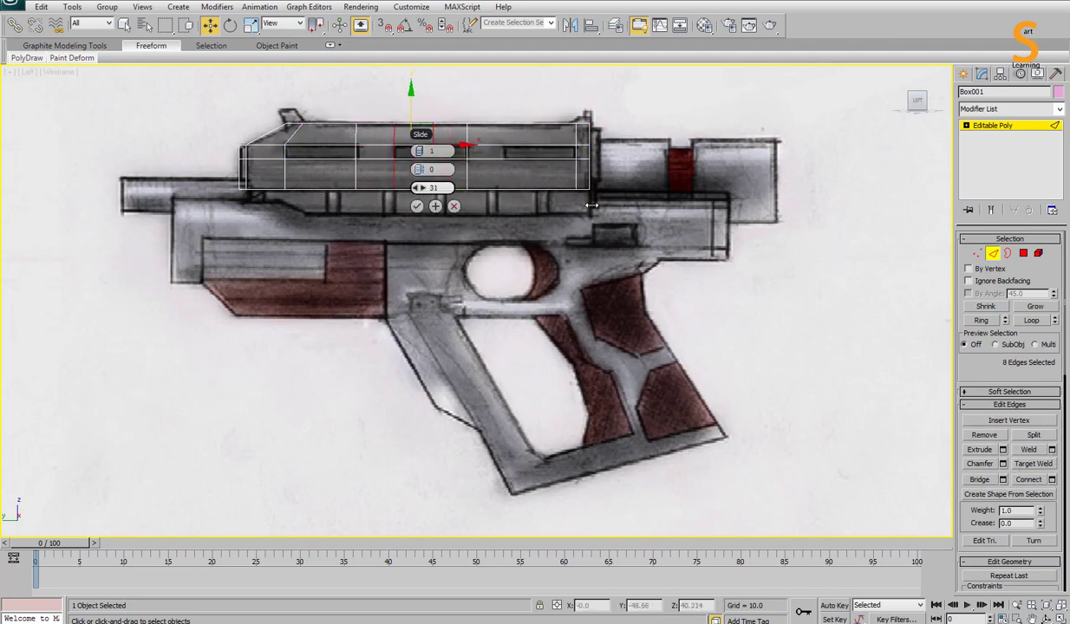
left_click(417, 205)
right_click(530, 335)
left_click(554, 377)
left_click(530, 192)
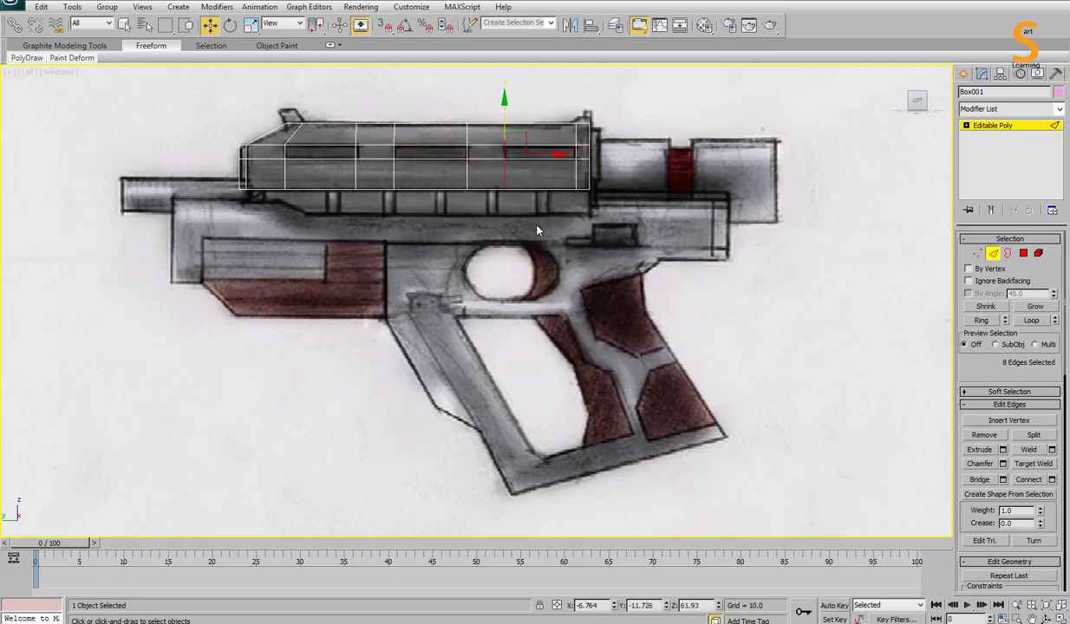
key("p")
middle_click_drag(624, 261, 488, 257, "alt")
Step: In the Front view, scale the box's top vertices wider to match the front sketch
key("l")
key("alt+w")
key("f")
key("1")
left_click_drag(386, 136, 585, 233)
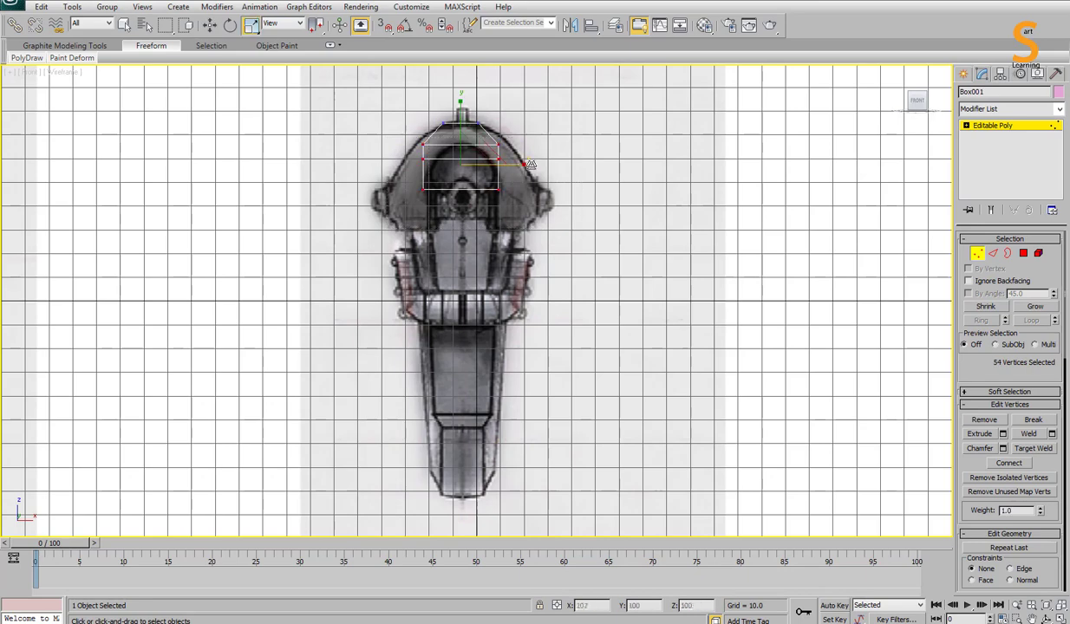
left_click_drag(531, 164, 406, 157)
Step: Select the left half of the box's faces in Perspective and switch to the Back view
key("alt+w")
key("l")
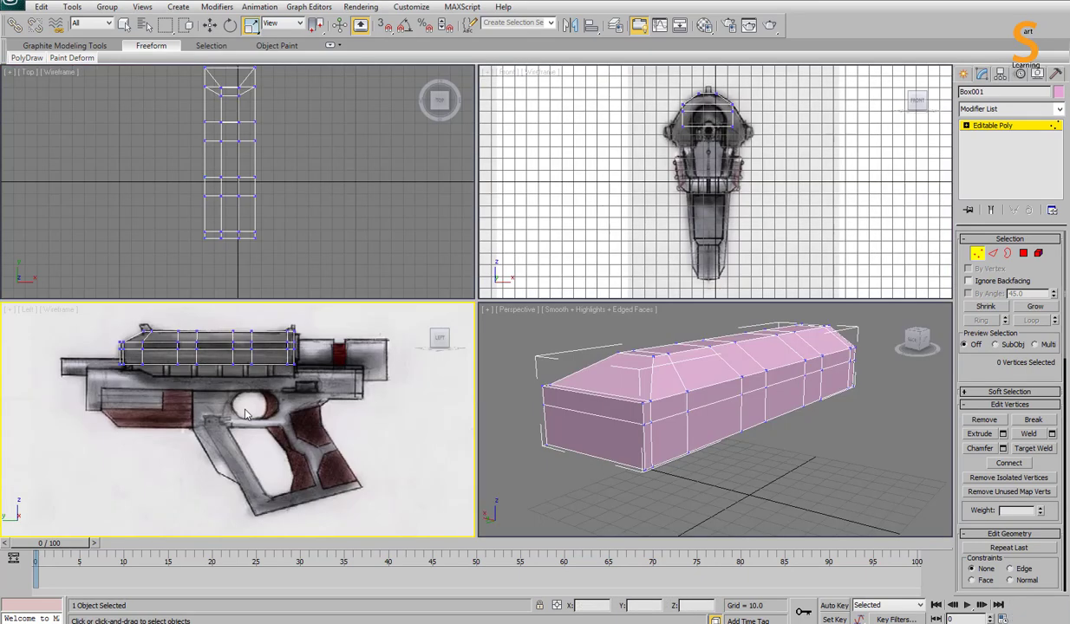
key("alt+w")
key("4")
key("p")
key("l")
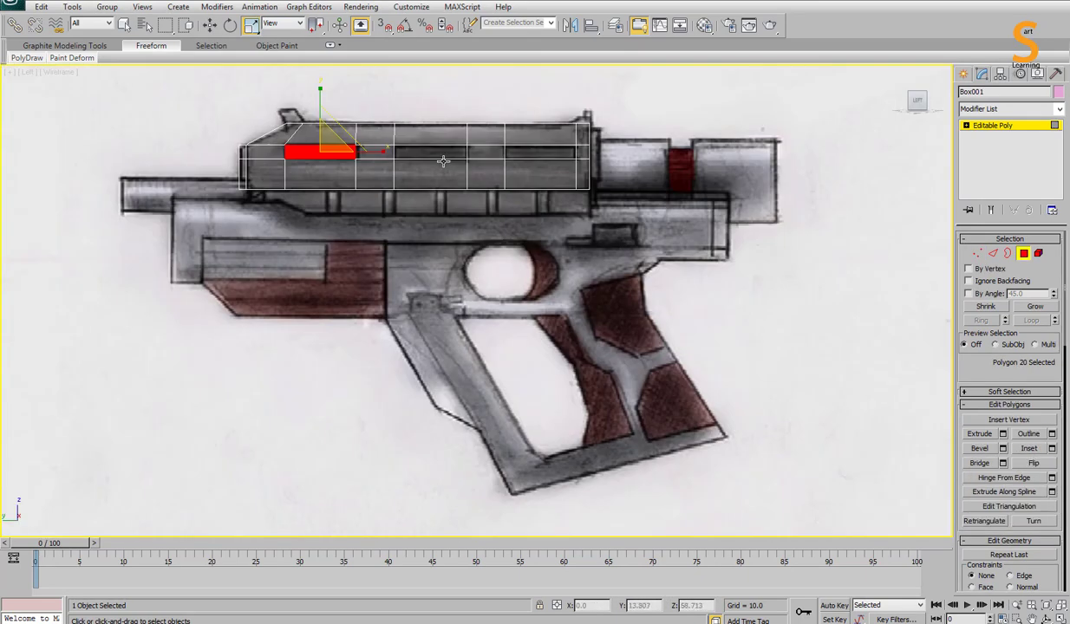
key("alt+w")
key("alt+w")
key("2")
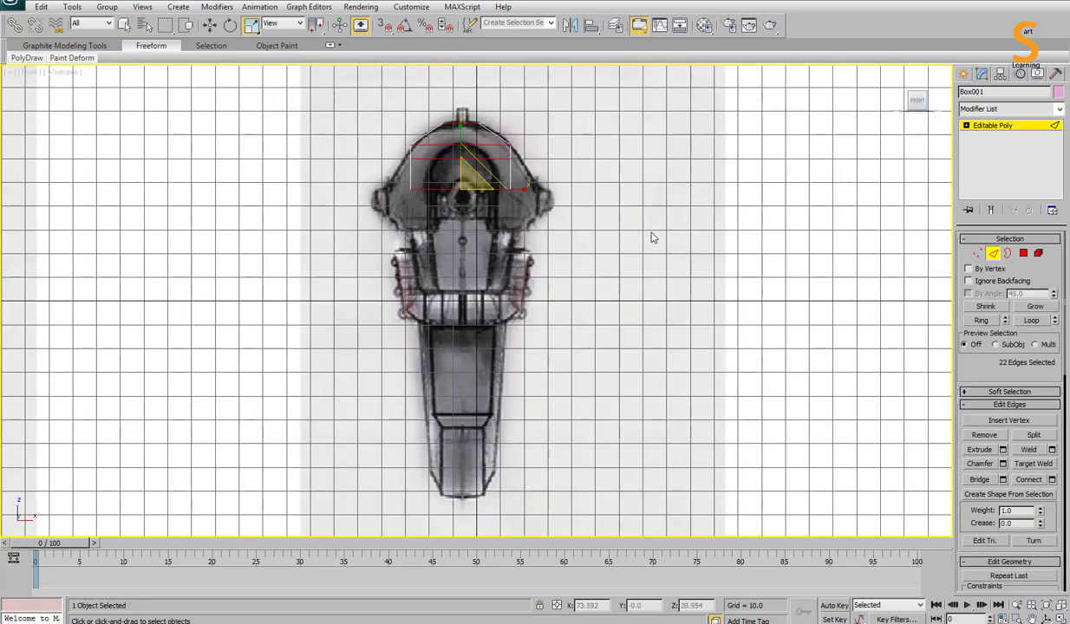
key("w")
key("alt+w")
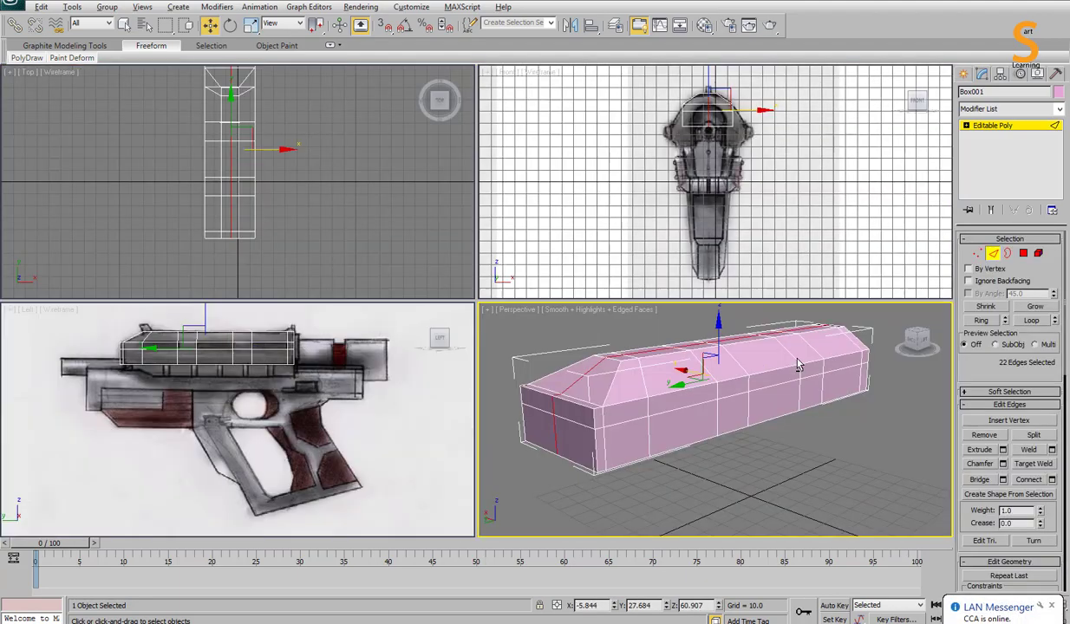
key("alt+w")
key("4")
left_click_drag(391, 80, 528, 480)
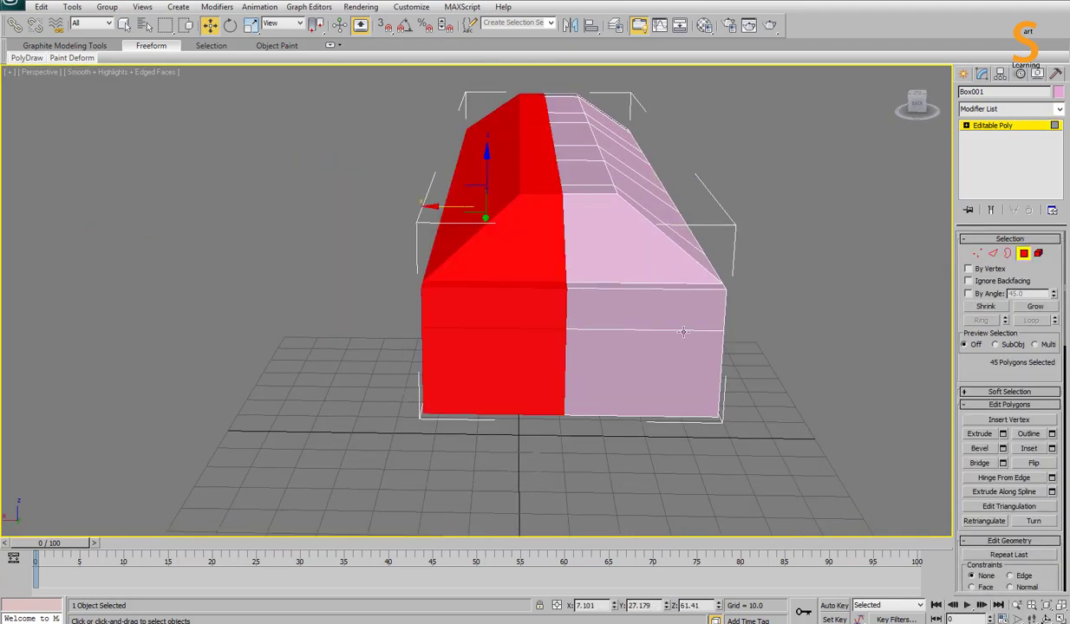
right_click(668, 227)
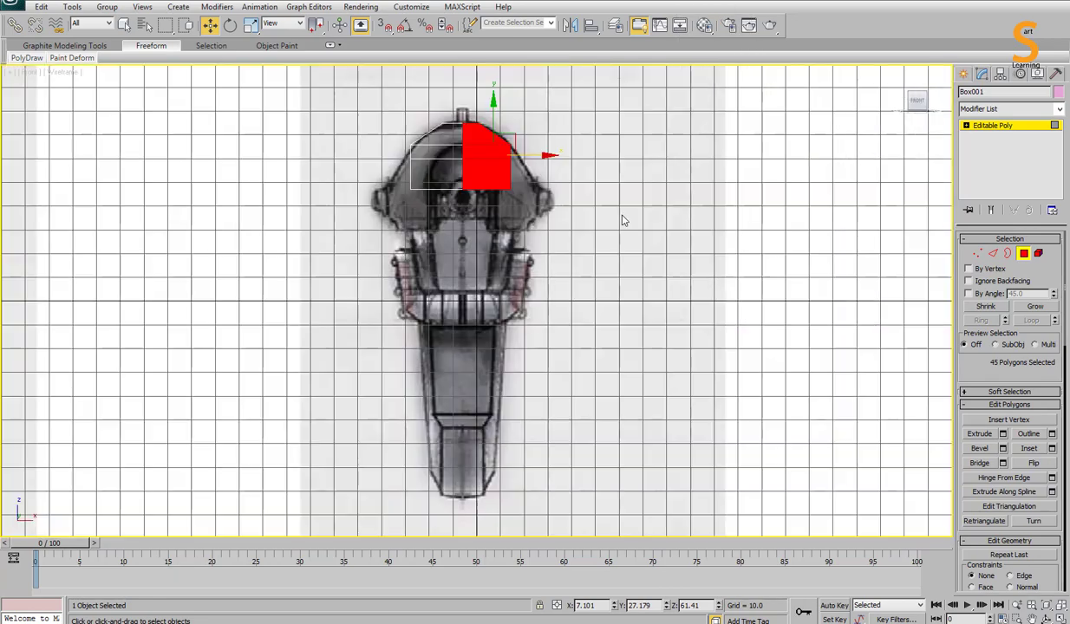
right_click(530, 310)
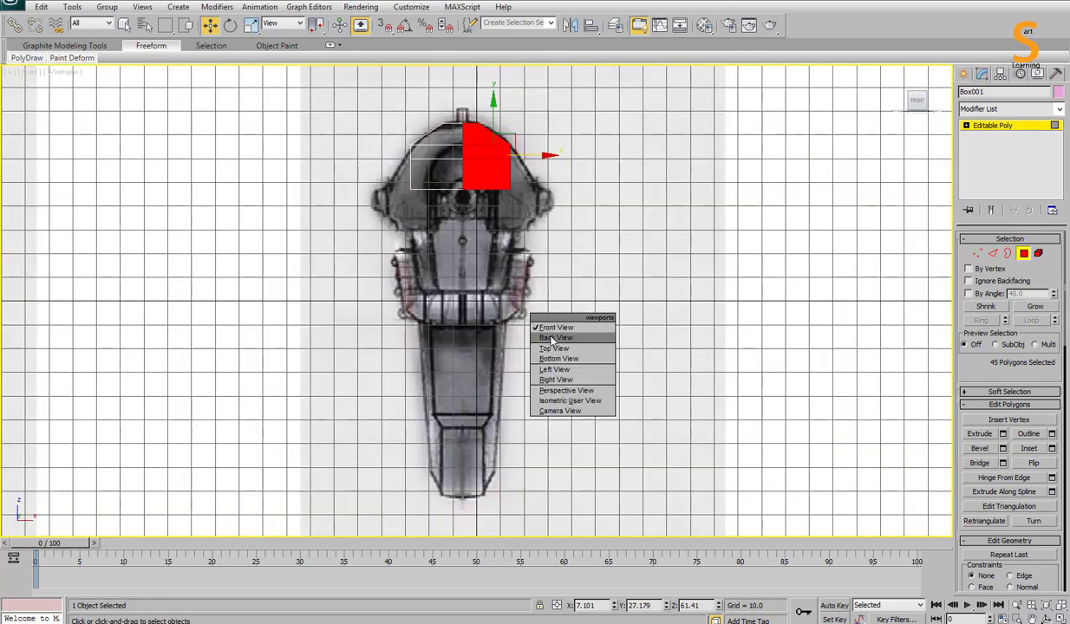
left_click(554, 335)
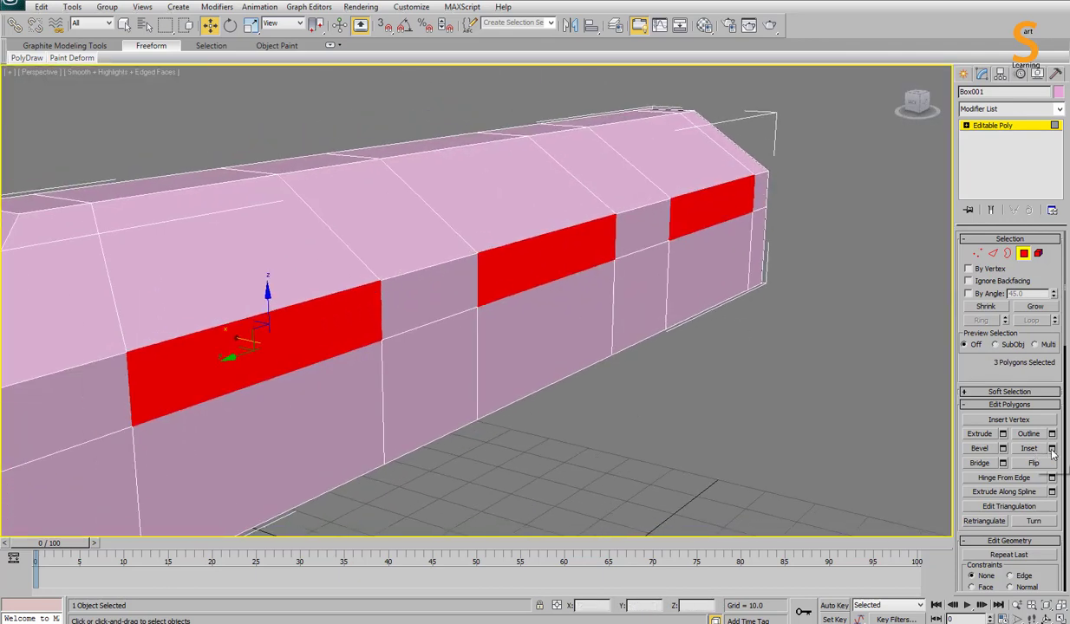
Step: Inset the three side faces by 0.343 to form window recesses
left_click(1052, 449)
left_click_drag(279, 370, 282, 356)
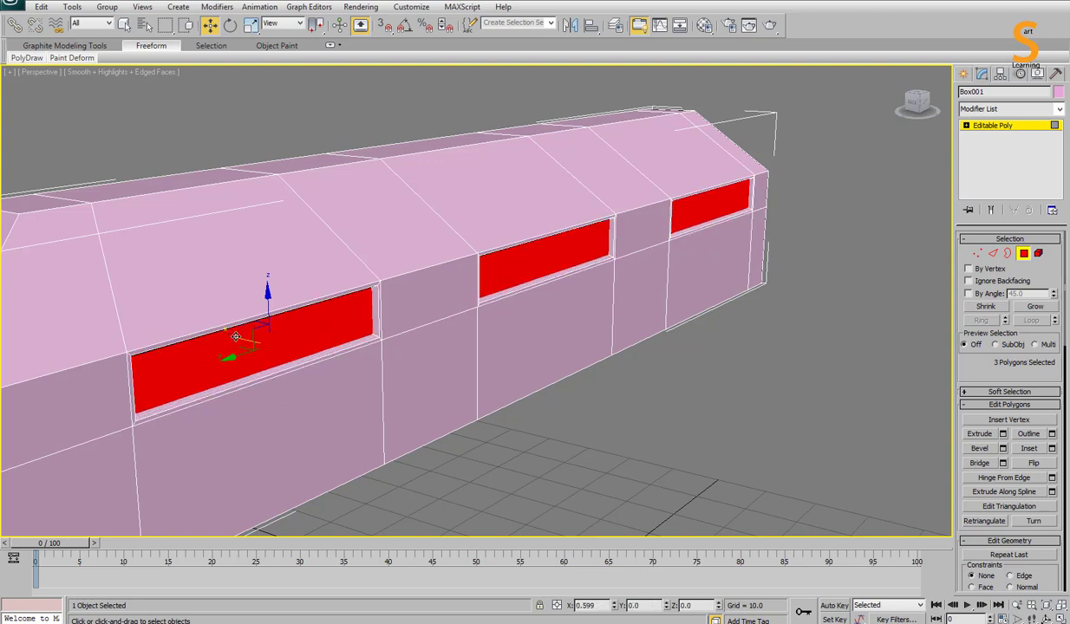
key("r")
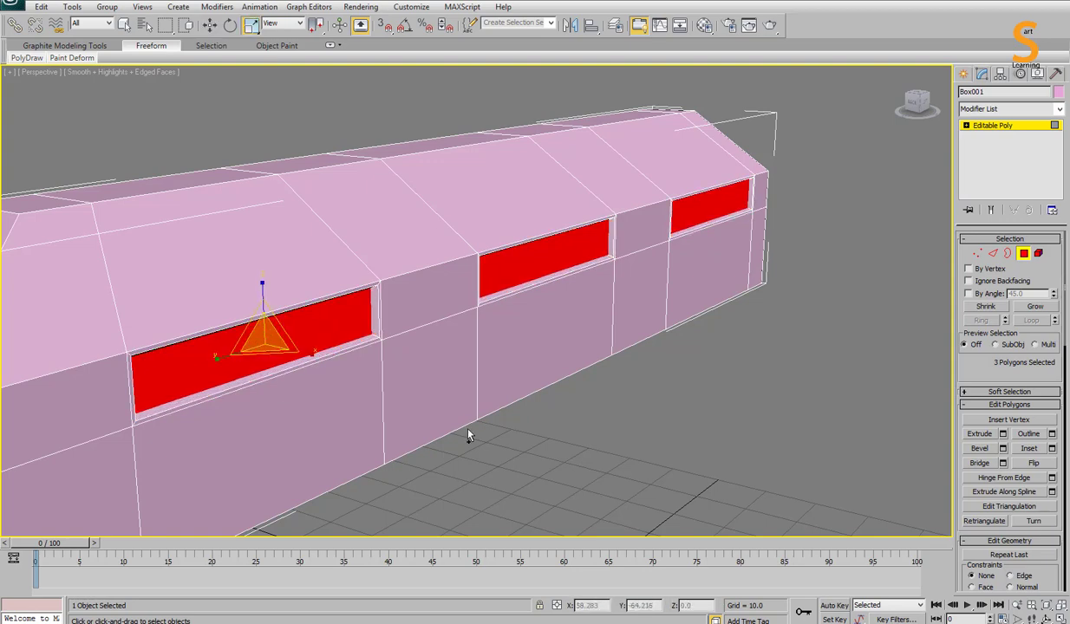
middle_click_drag(451, 413, 301, 335, "alt")
key("alt+w")
right_click(441, 373)
key("alt+w")
scroll(441, 373, "up", 5)
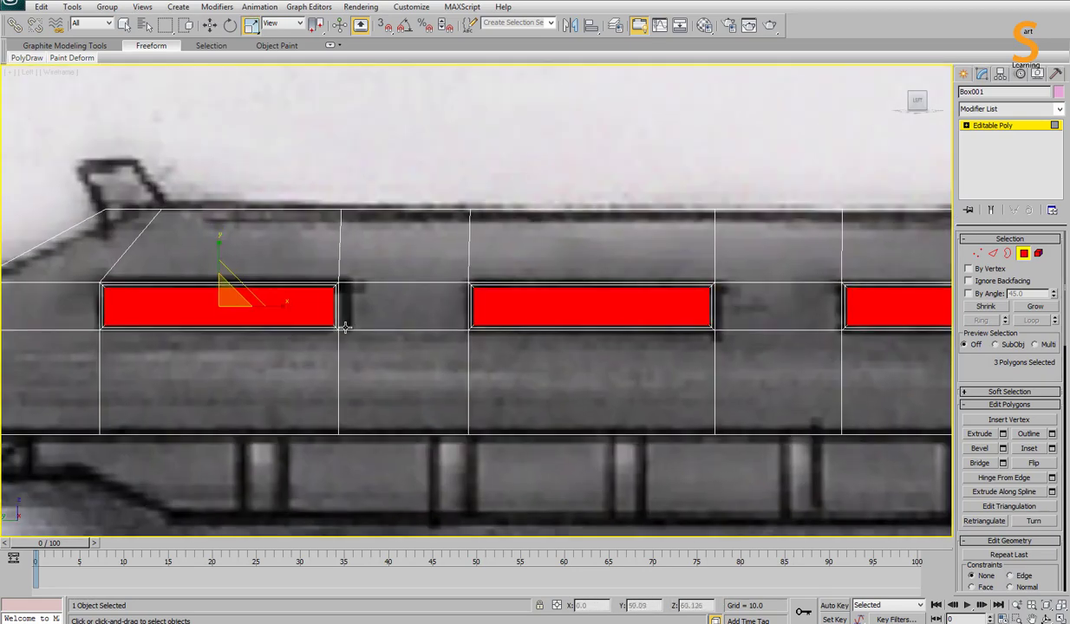
Step: Select the vertices around the right window, then the small top face at the box's end
key("1")
key("w")
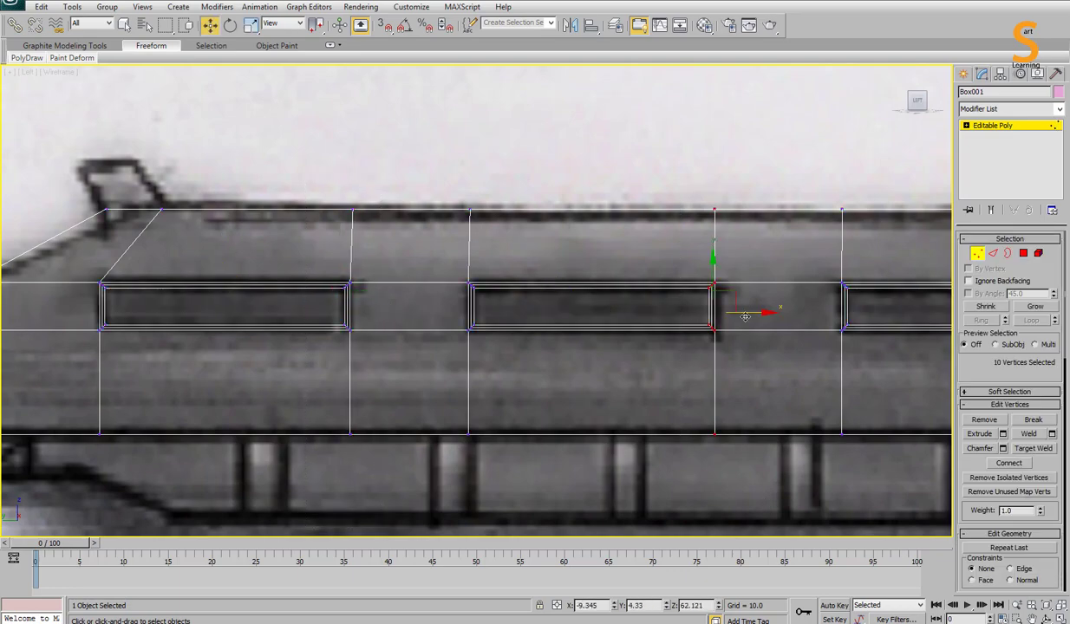
left_click_drag(819, 195, 863, 447)
scroll(781, 390, "down", 3)
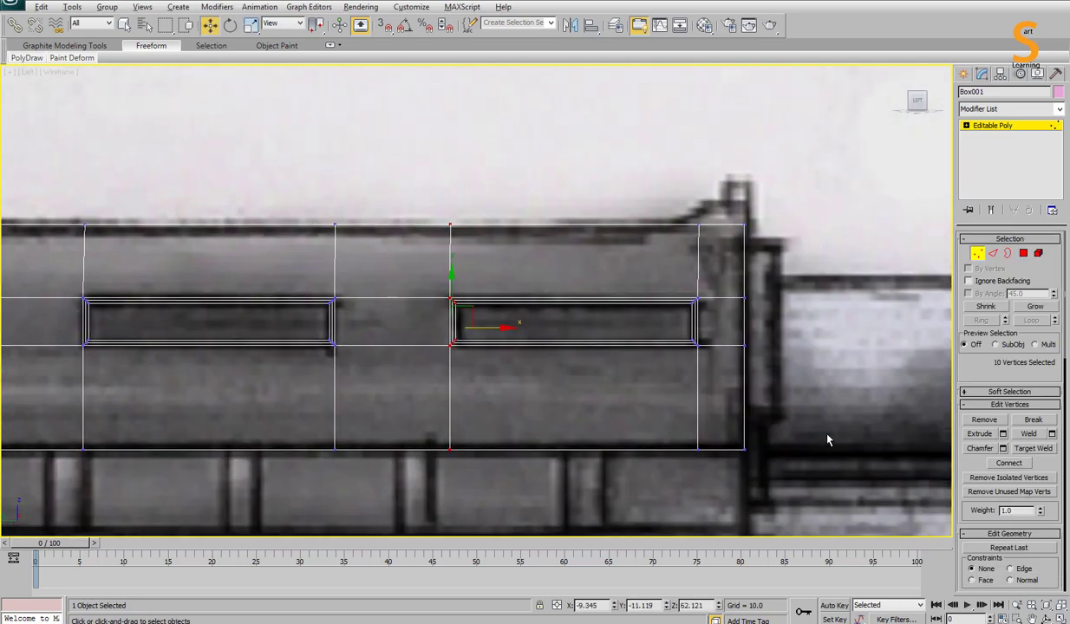
key("p")
key("4")
scroll(563, 419, "down", 5)
left_click(693, 271)
key("alt+w")
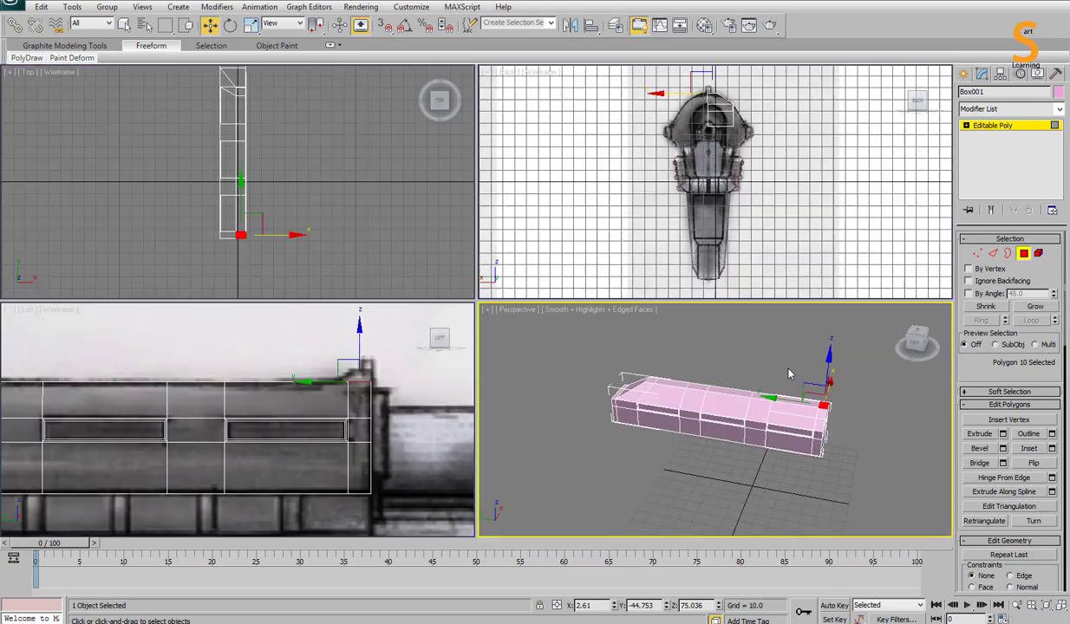
key("alt+w")
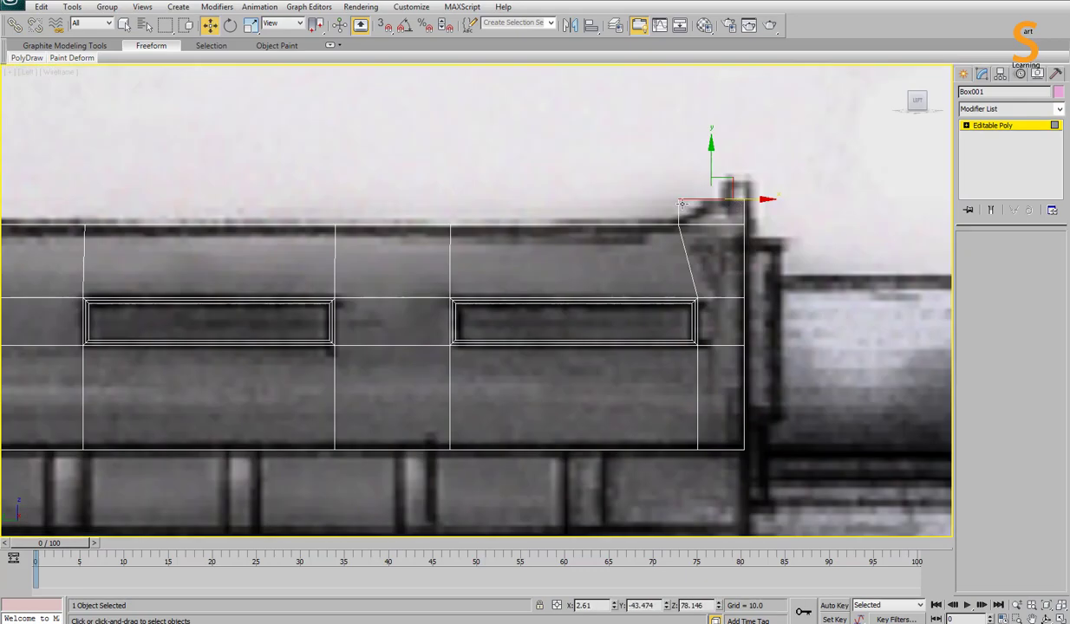
Step: Extrude the small rear top face into a sight post and select the new post's vertices
left_click(682, 204)
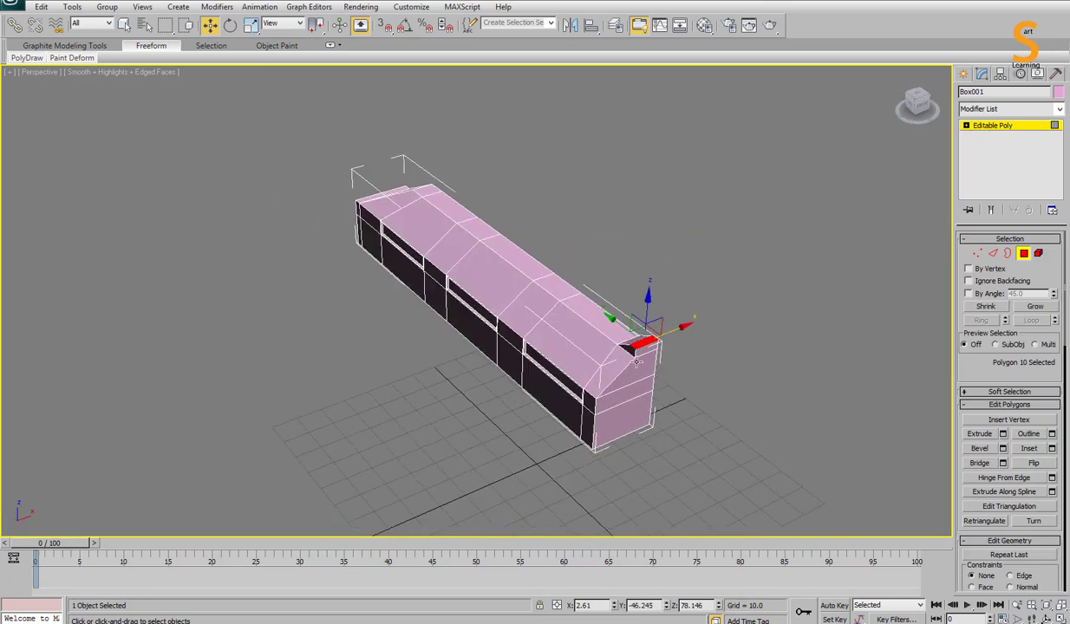
key("2")
key("4")
left_click(652, 343)
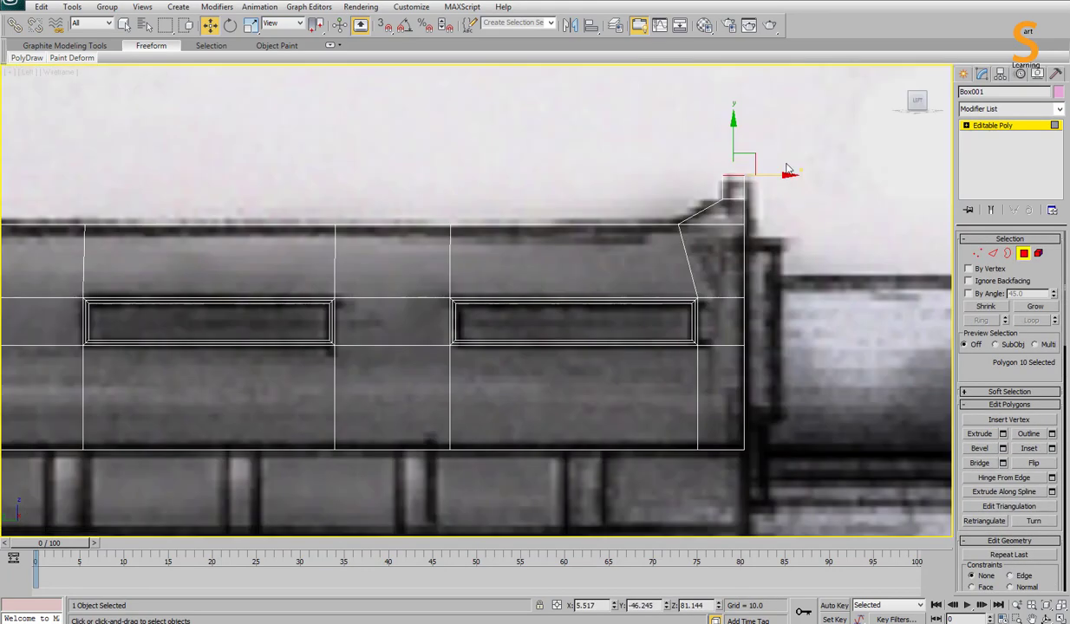
key("1")
left_click_drag(701, 143, 765, 185)
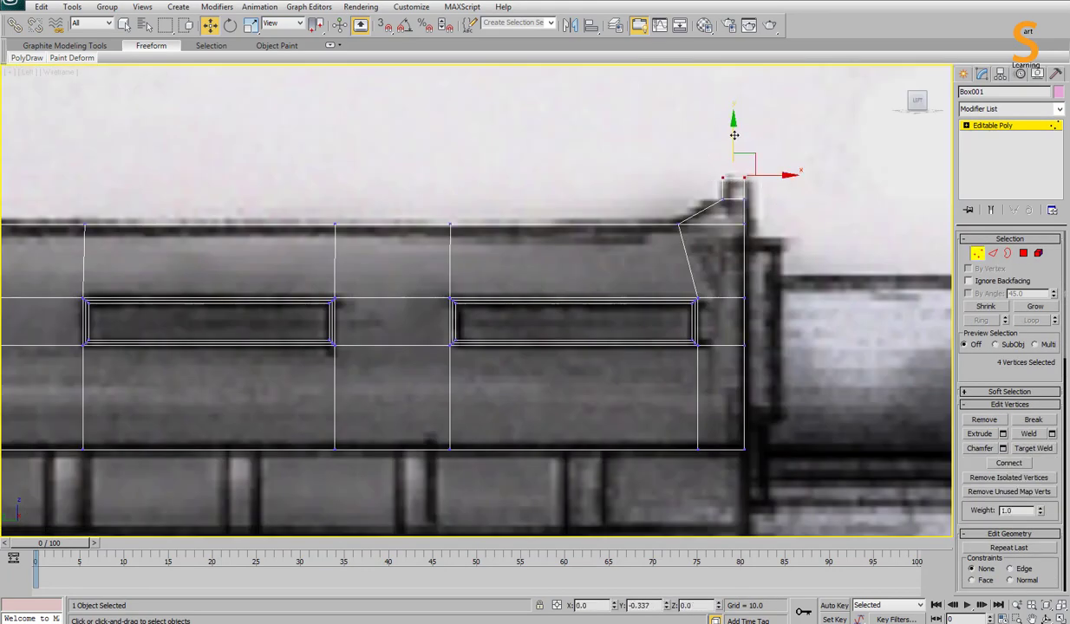
key("p")
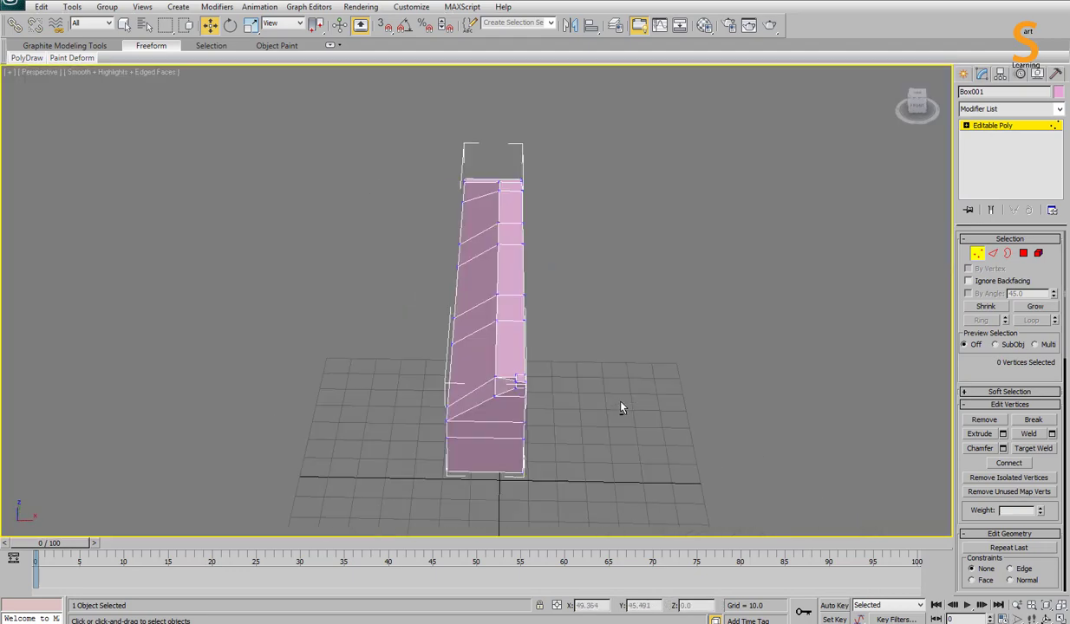
key("4")
mouse_move(598, 386)
middle_mouse_down("alt")
mouse_move(431, 373)
mouse_move(210, 393)
middle_mouse_up("alt")
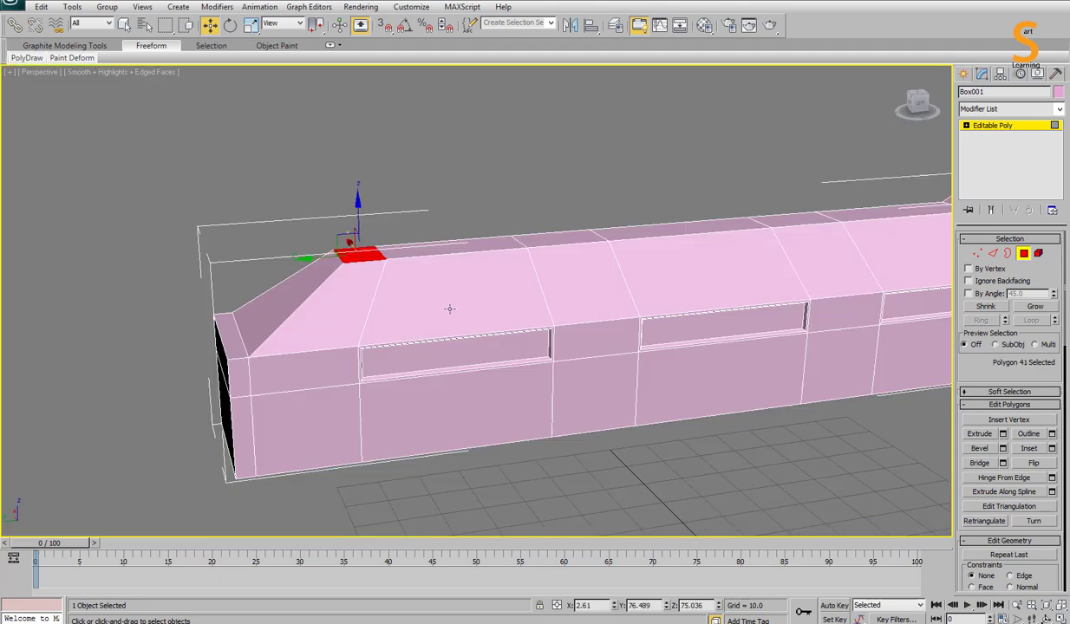
key("alt+w")
key("1")
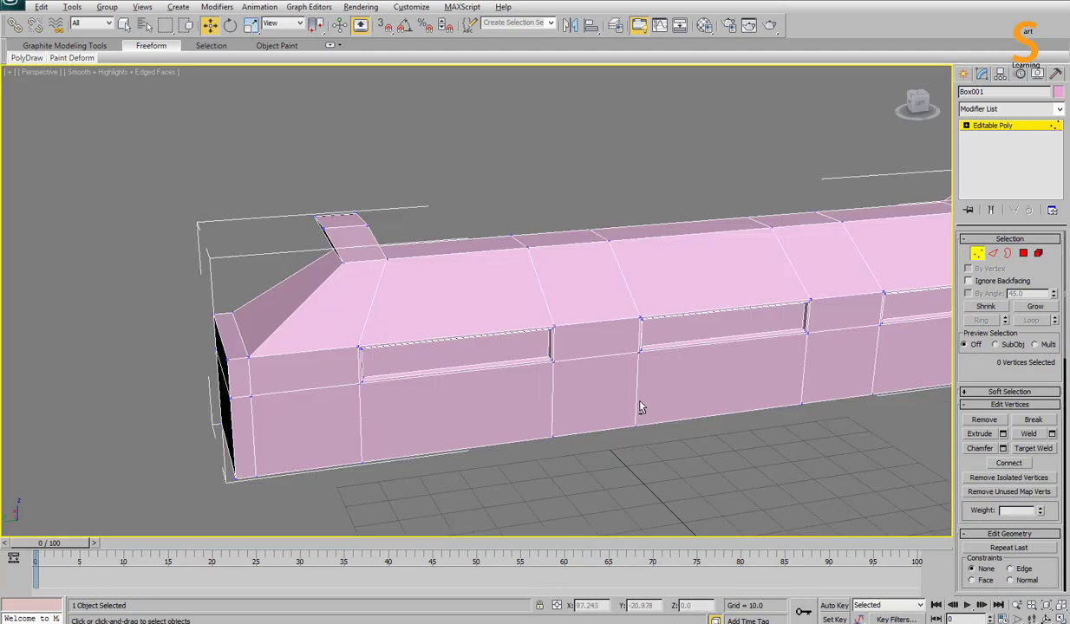
mouse_move(616, 385)
middle_mouse_down("alt")
mouse_move(521, 295)
mouse_move(657, 451)
middle_mouse_up("alt")
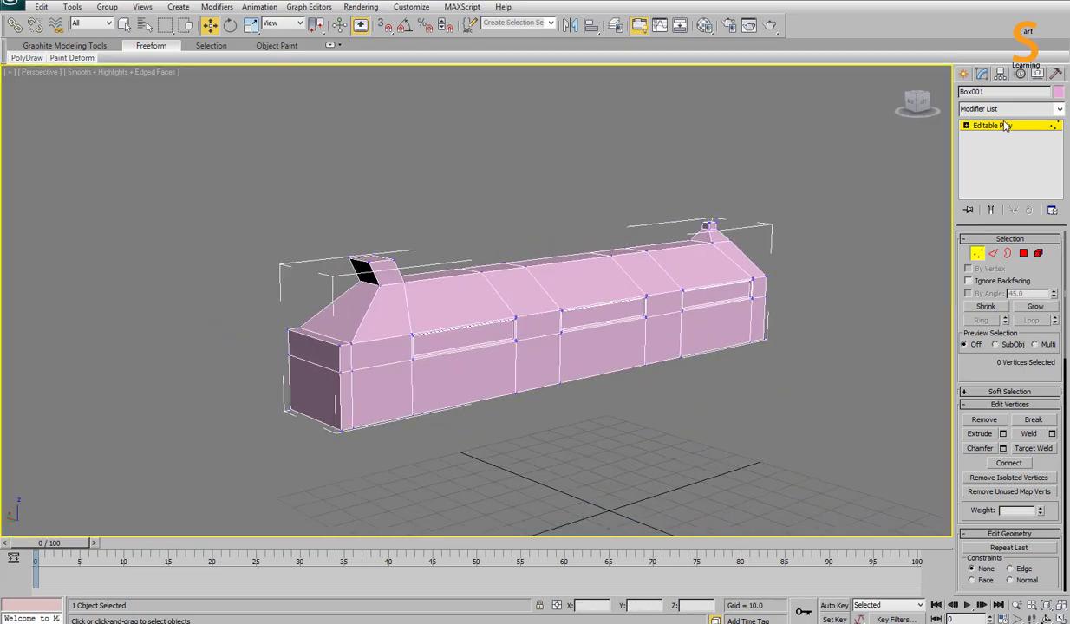
Step: Add TurboSmooth to the receiver and drop to the editable poly's edge level beneath it
left_click(1011, 108)
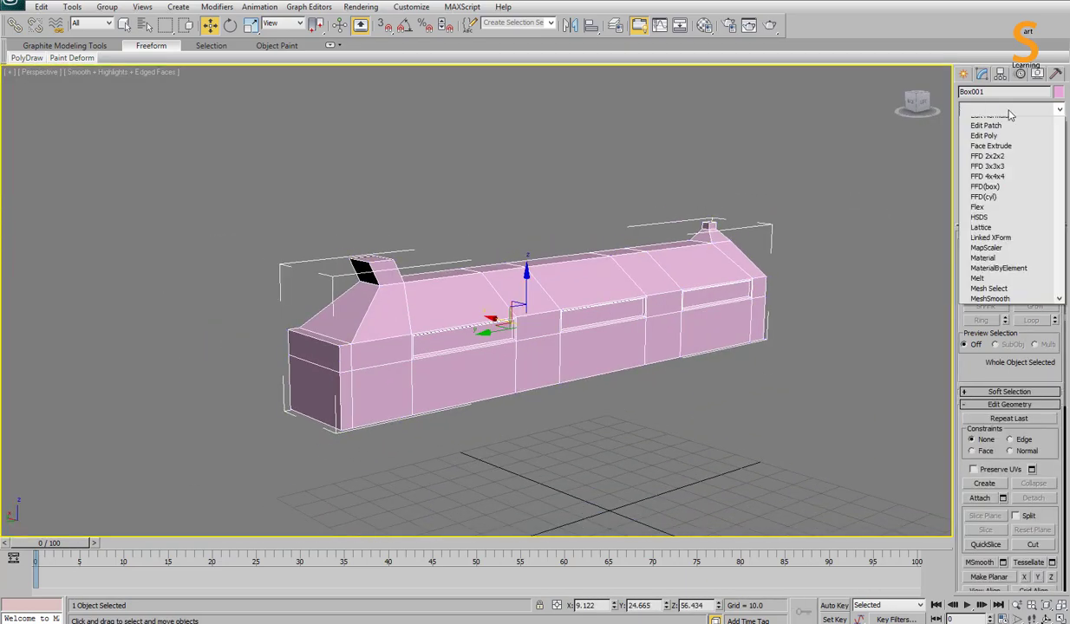
key("t")
left_click(990, 458)
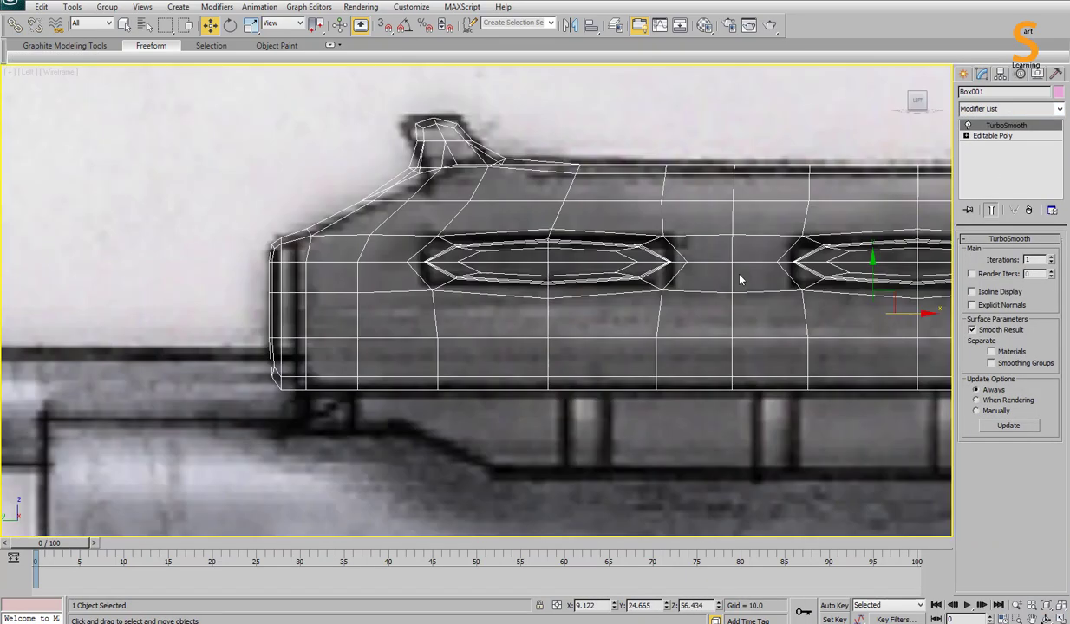
left_click(966, 136)
left_click(987, 156)
Step: Connect supporting edges around the edge loops of the three window openings
double_click(561, 236)
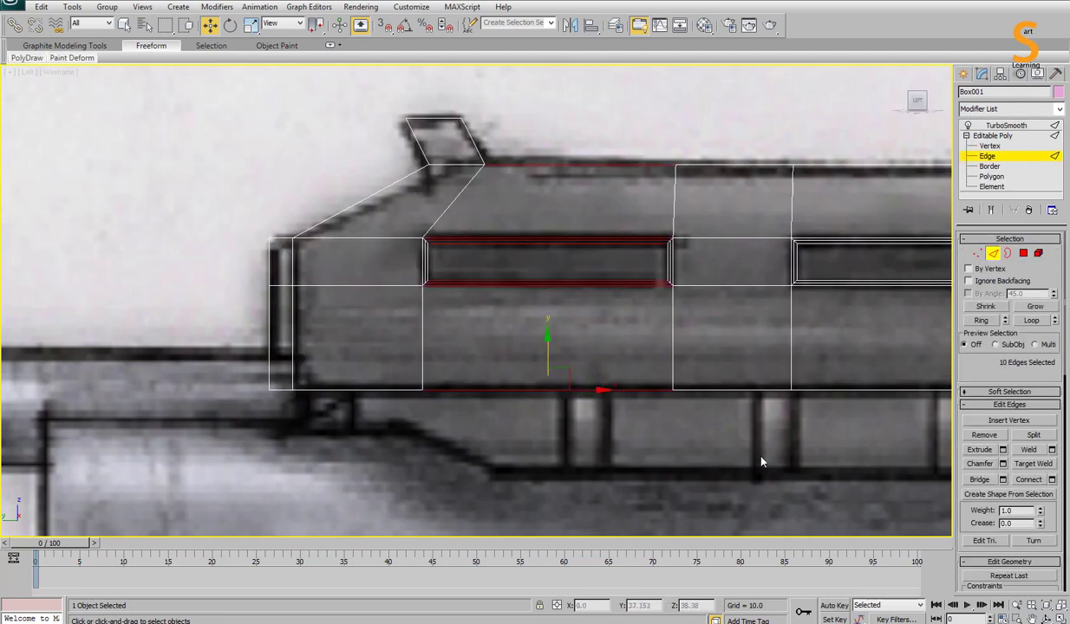
left_click(1052, 480)
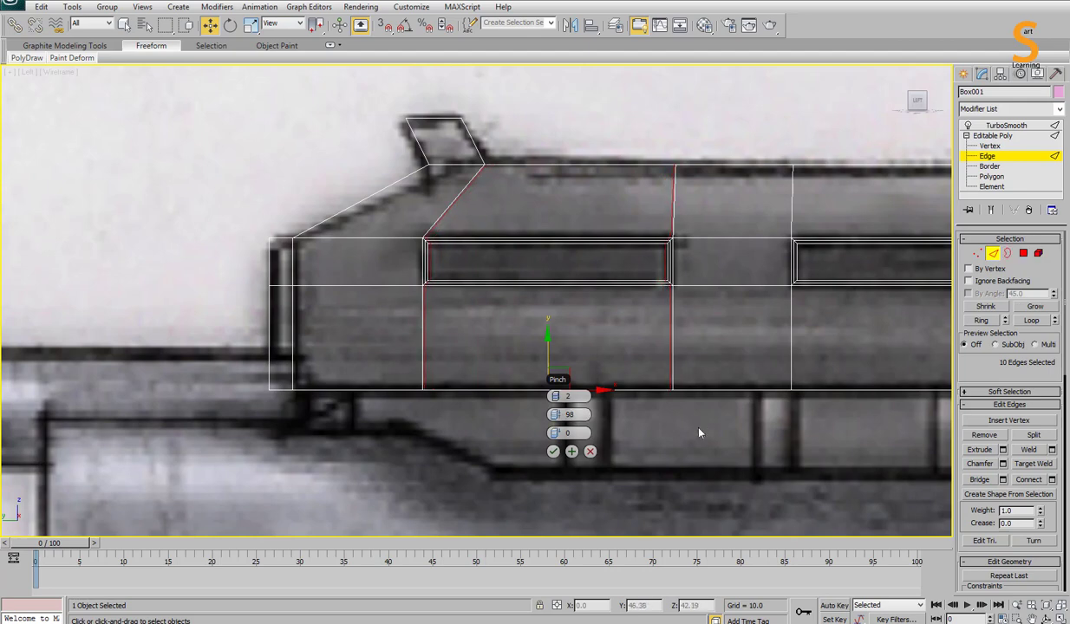
left_click(560, 458)
scroll(602, 148, "down", 2)
double_click(607, 258)
left_click(1052, 480)
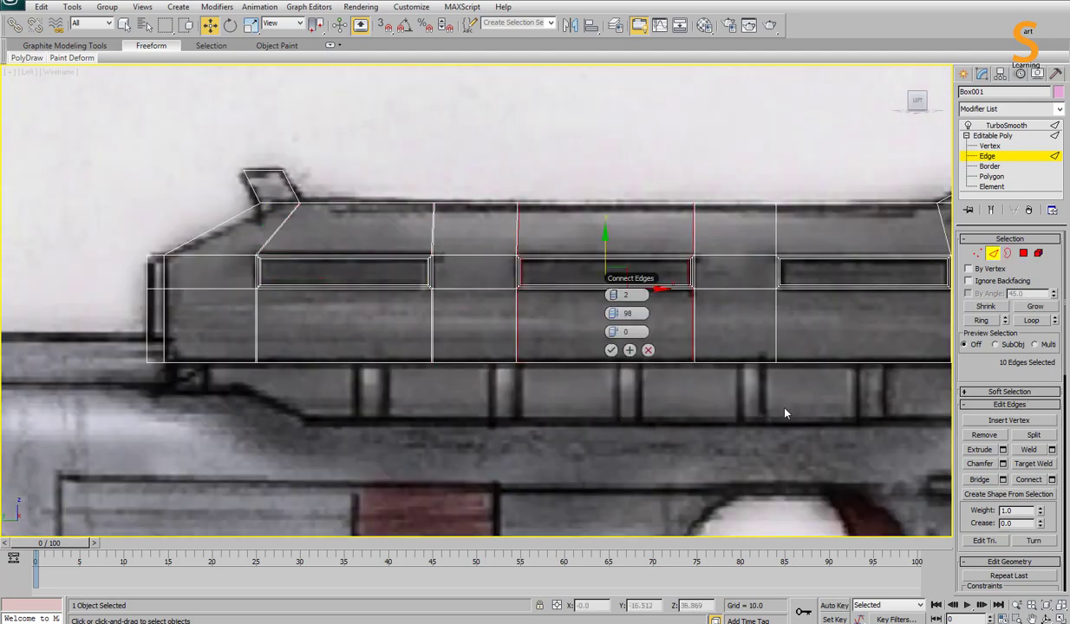
left_click(589, 339)
double_click(832, 277)
left_click(1052, 479)
left_click(840, 340)
Step: Connect the top-row ring of vertical edges with a single edge pushed upward
middle_click_drag(841, 339, 624, 359)
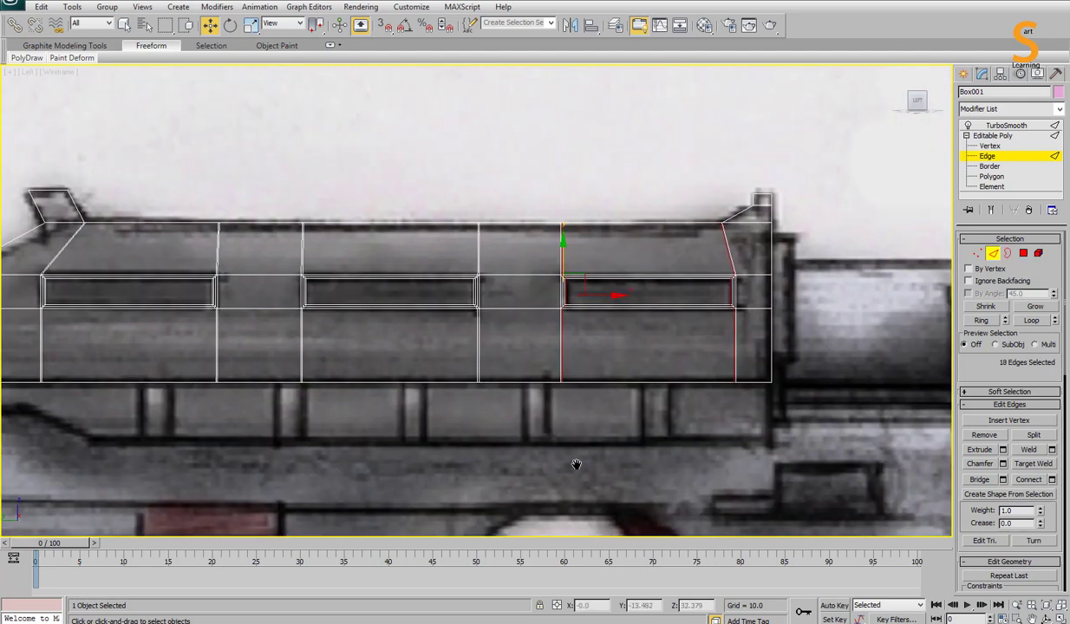
left_click(45, 205)
middle_click_drag(45, 204, 152, 231)
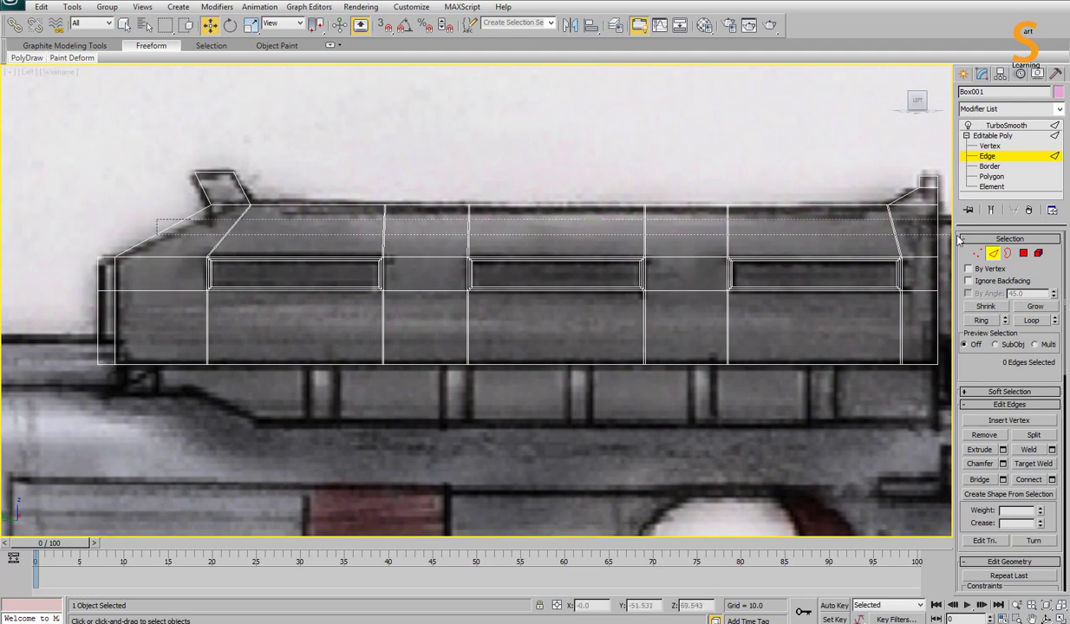
left_click(209, 232)
left_click(1051, 480)
left_click_drag(169, 236, 122, 256)
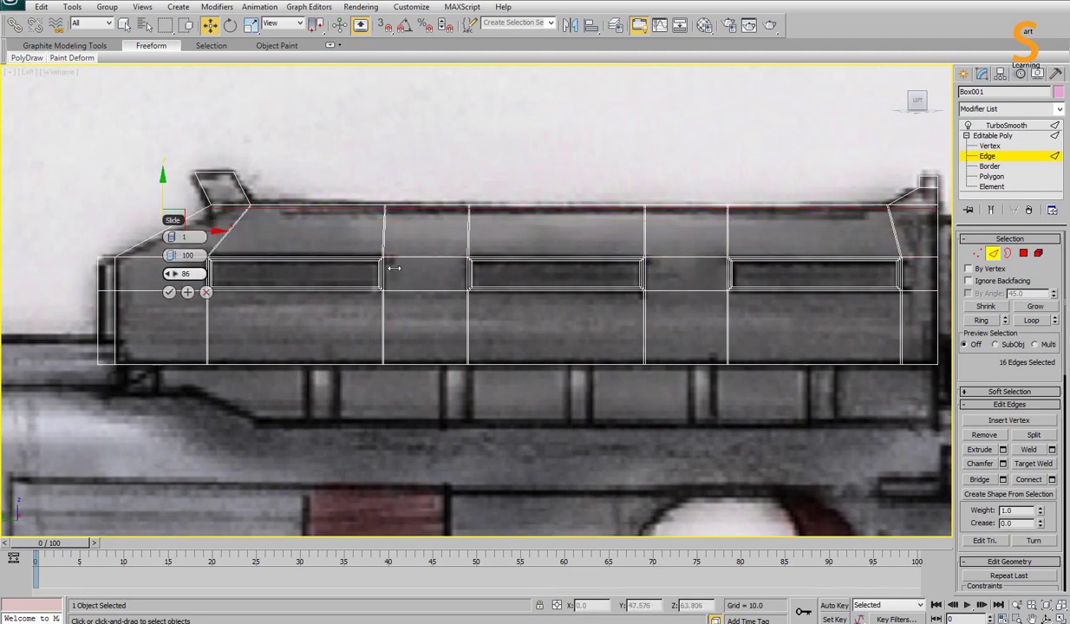
left_click(169, 292)
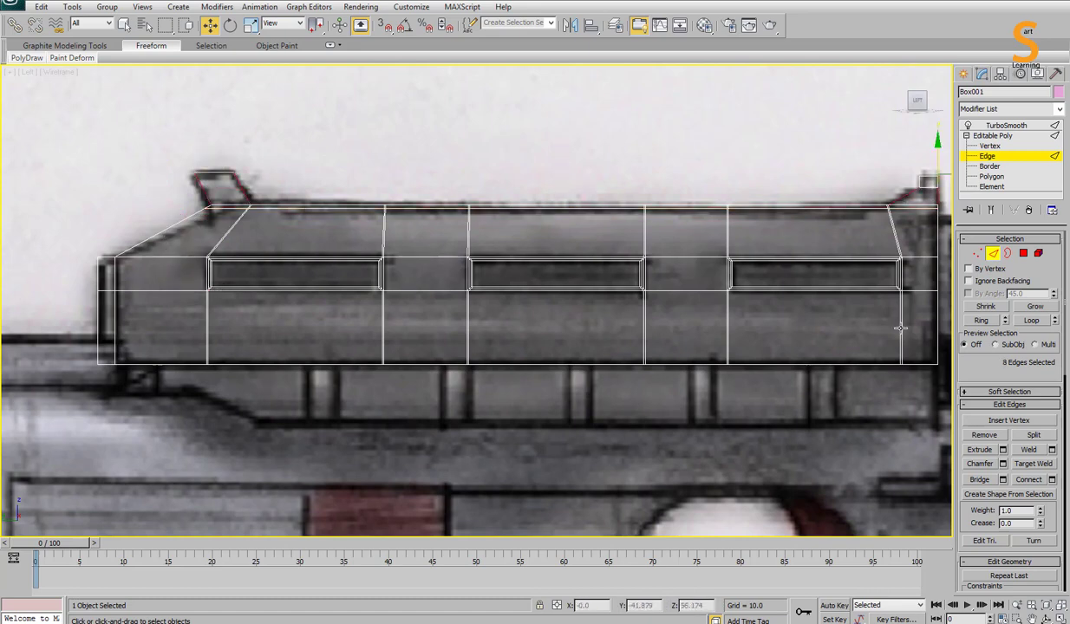
Step: Connect the selected edges with 2 segments, zero slide and a pinch set for close spacing
left_click(1052, 480)
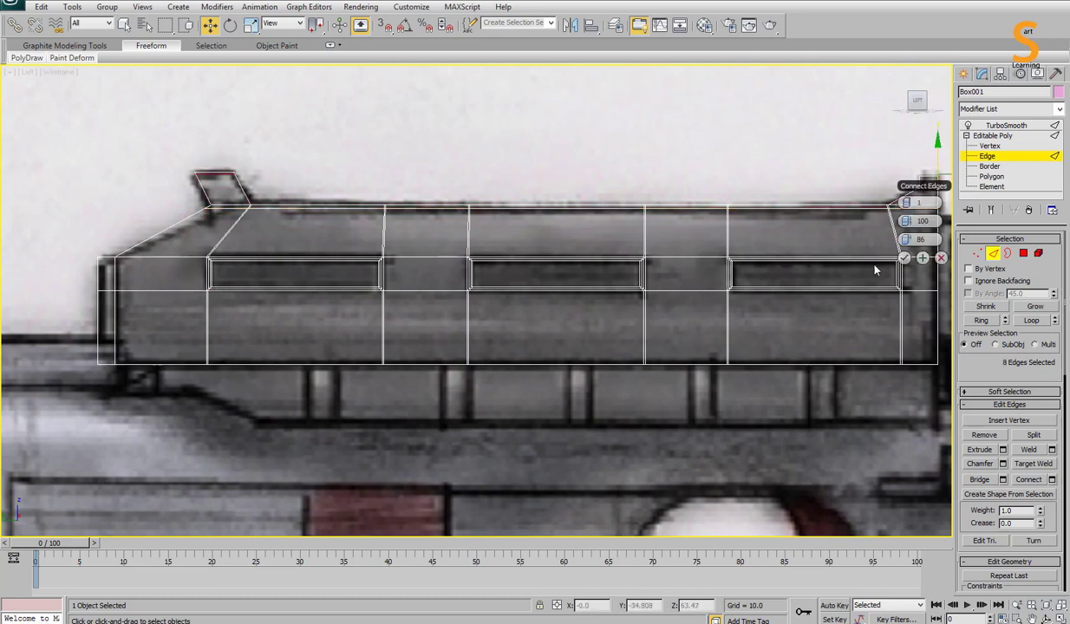
right_click(914, 223)
right_click(917, 240)
left_click_drag(911, 221, 1040, 215)
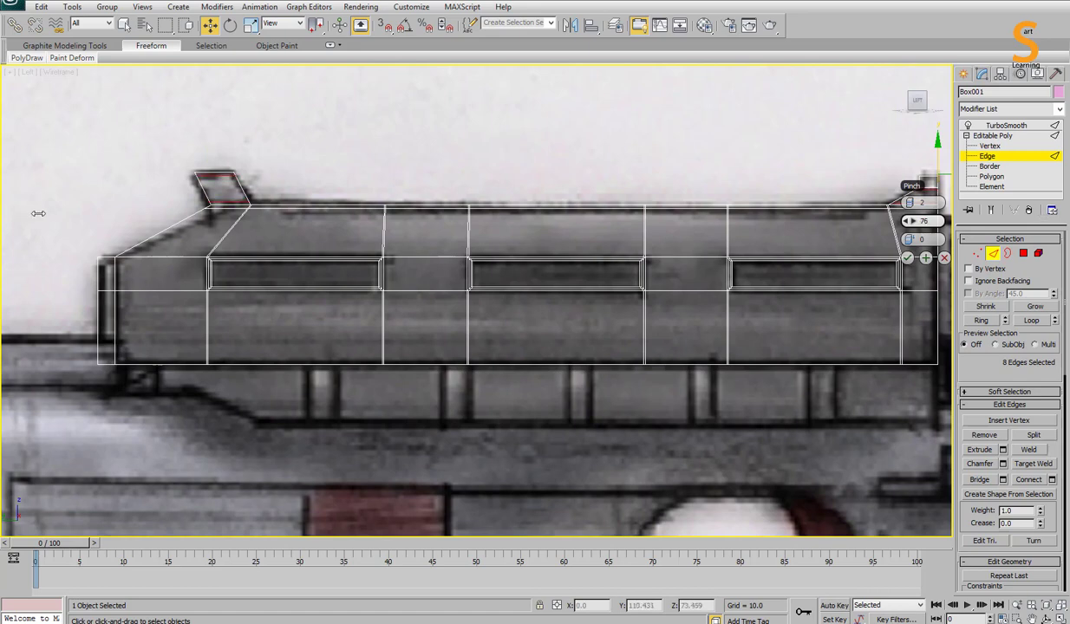
left_click(907, 259)
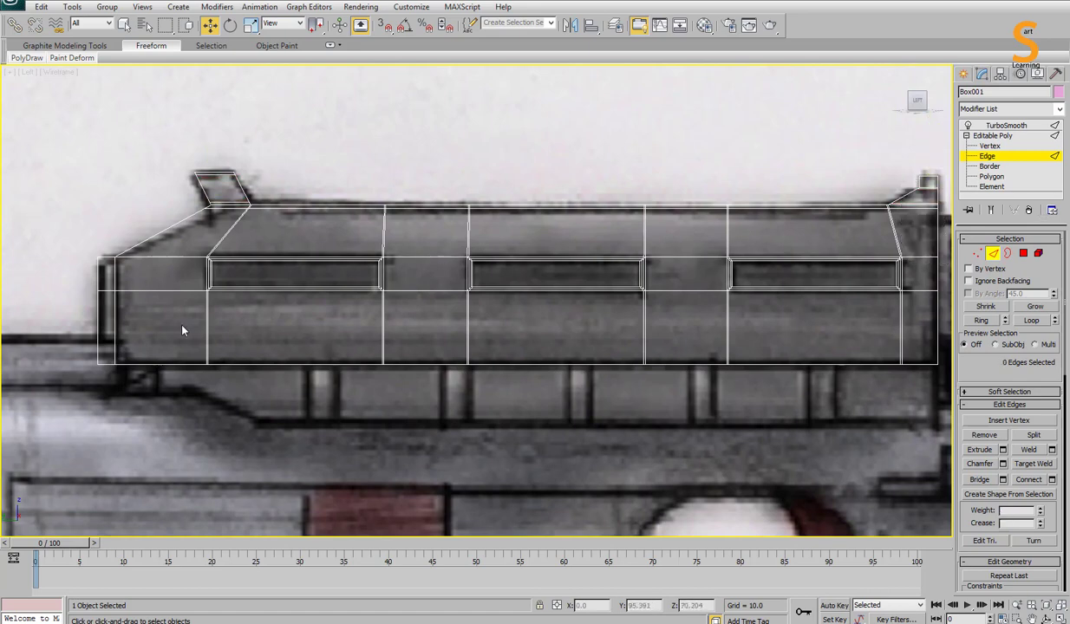
Step: Inspect the receiver's smoothed end result in a large perspective view
key("1")
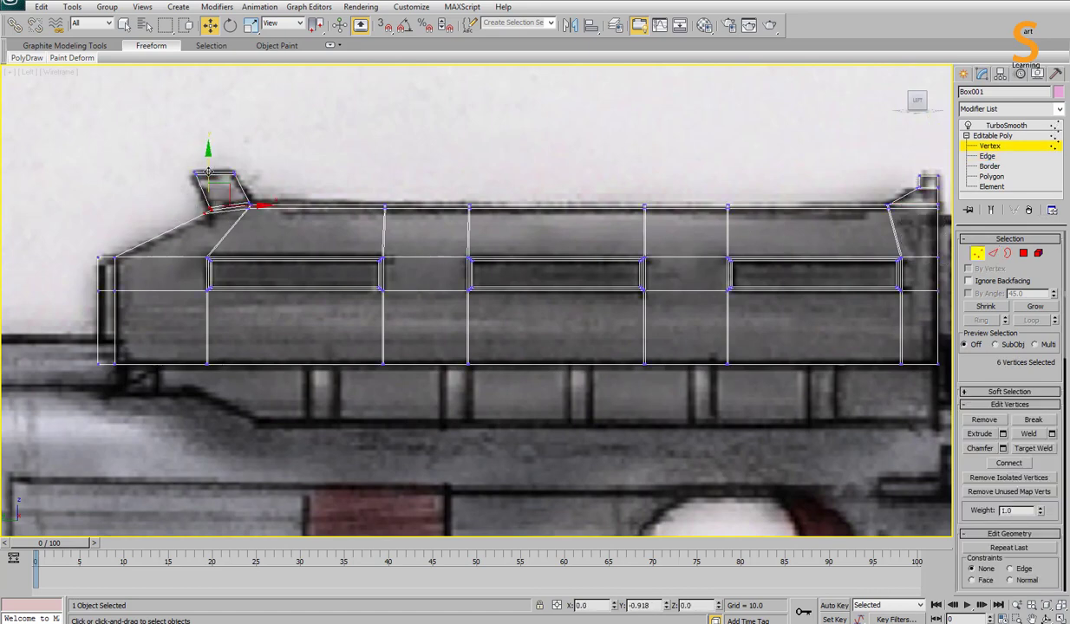
key("alt+w")
left_click(557, 430)
key("alt+w")
left_click(992, 211)
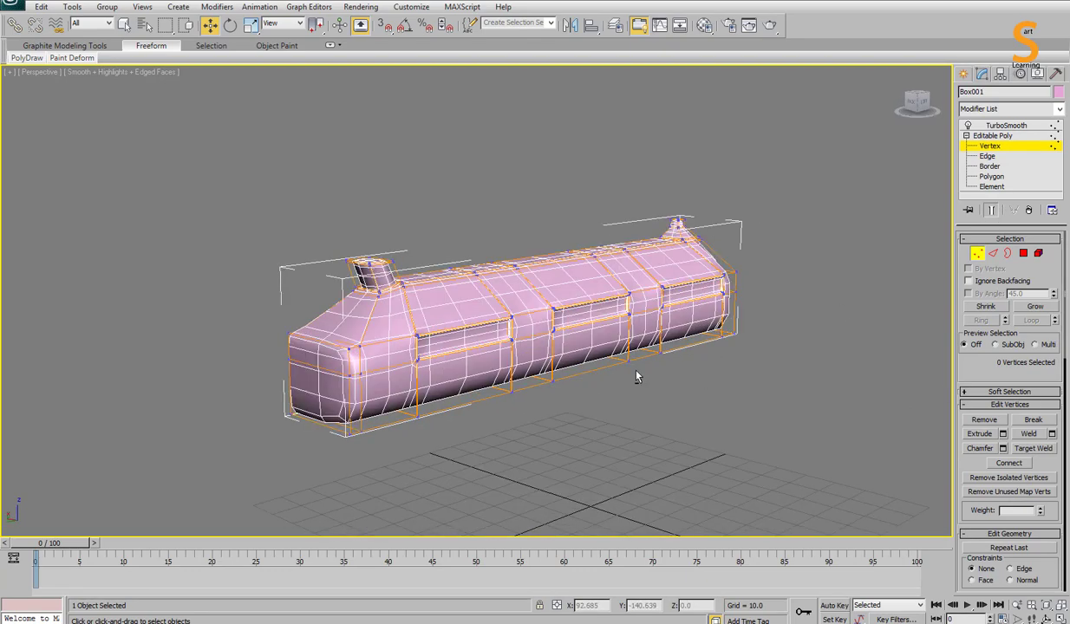
middle_click_drag(637, 375, 300, 368, "alt")
key("l")
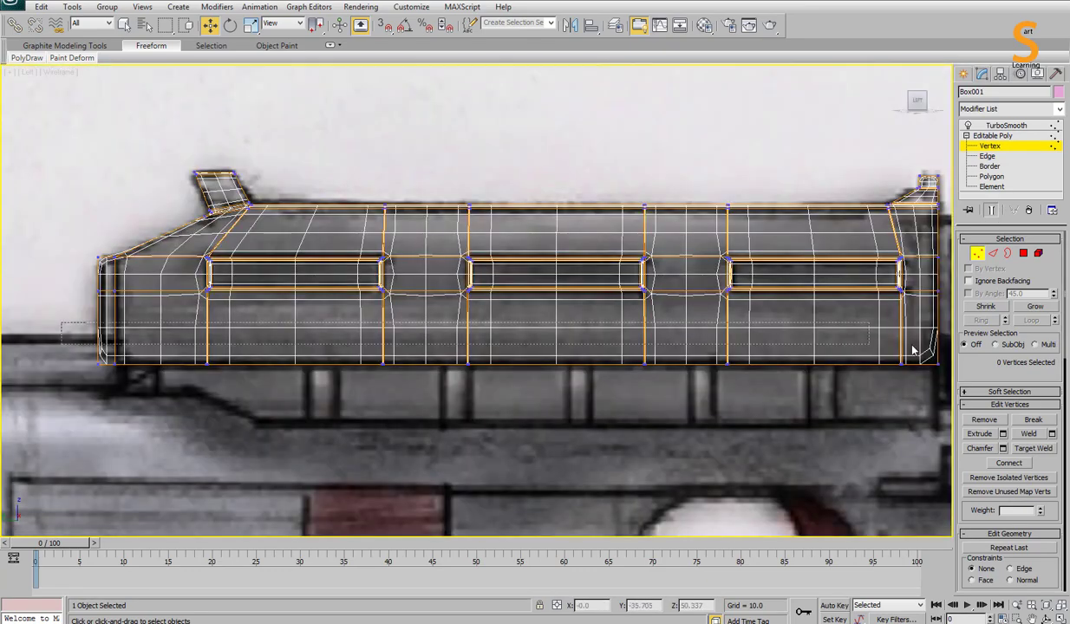
Step: Connect the selected edges with a new loop and check the smoothed slots
key("2")
left_click(1052, 482)
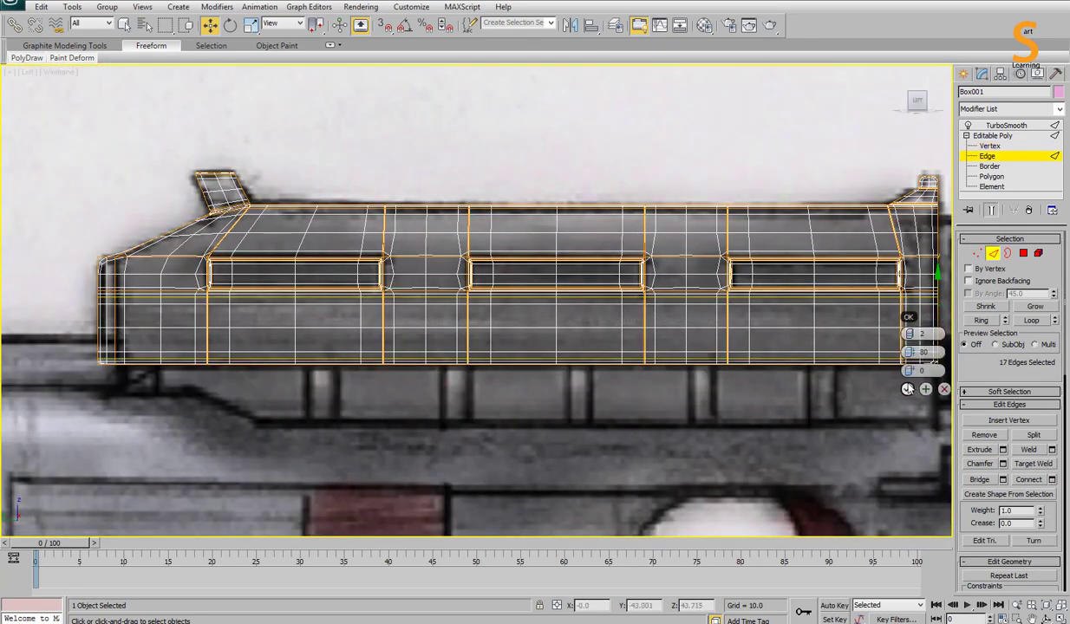
left_click(911, 356)
key("alt+w")
left_click(764, 407)
key("alt+w")
middle_click_drag(764, 407, 351, 411, "alt")
key("z")
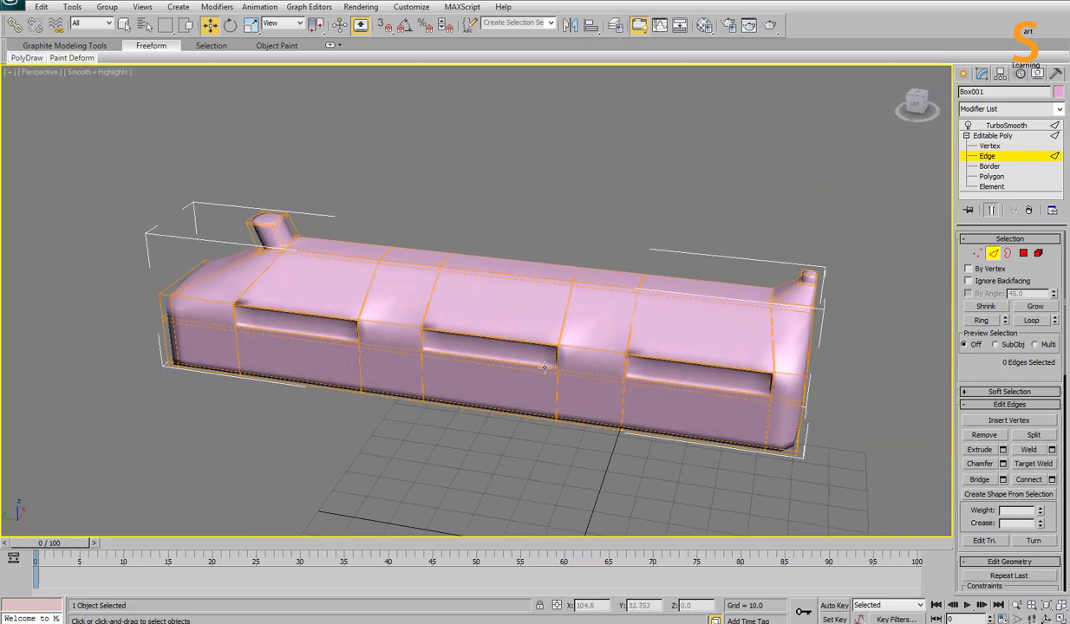
key("l")
Step: Add connecting loops beside the vertical edges and on the left section, then review the smoothing
left_click(1052, 480)
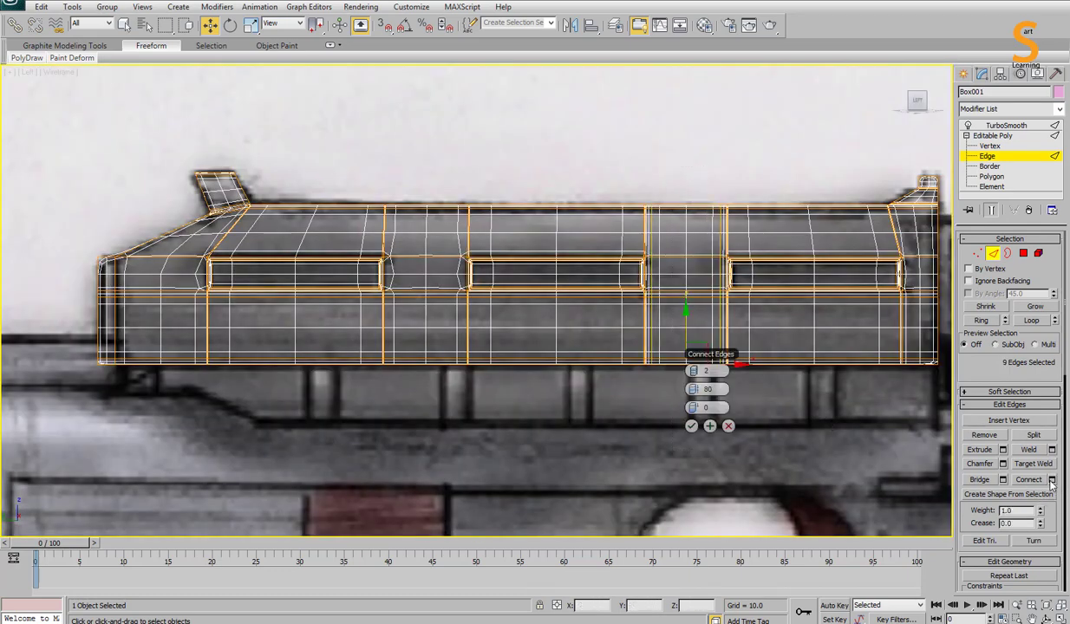
left_click(670, 395)
left_click(1031, 481)
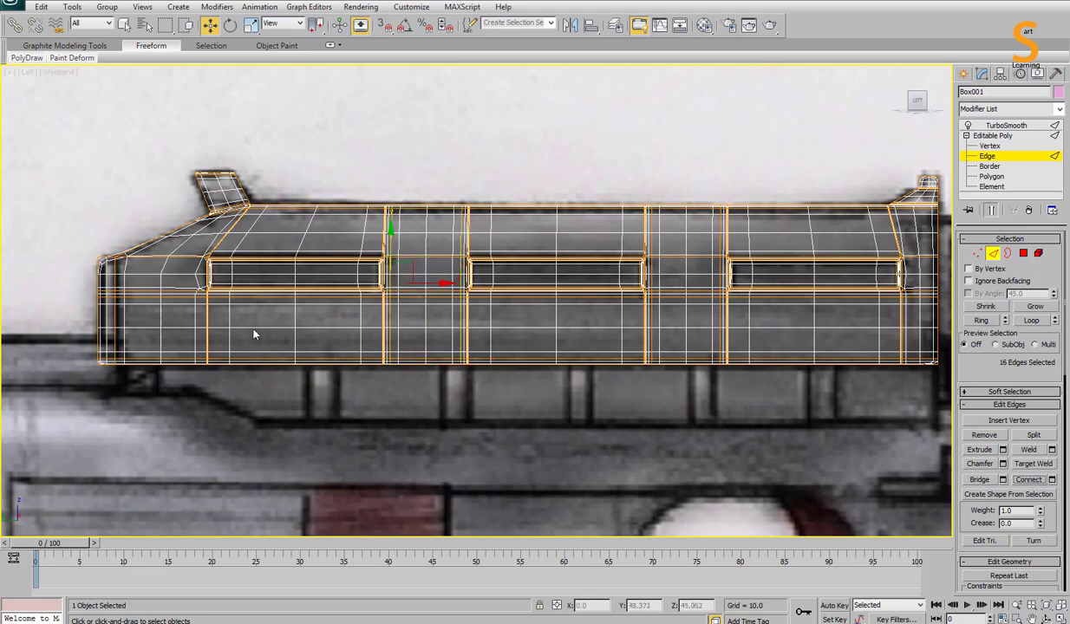
left_click(161, 360)
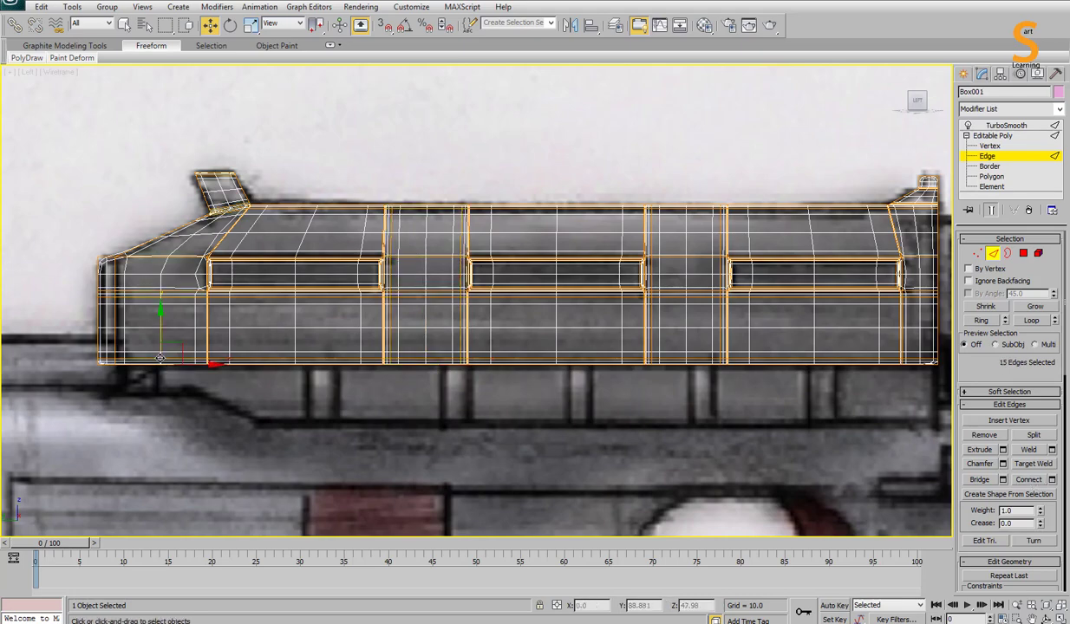
left_click(1030, 480)
left_click(1003, 125)
key("p")
mouse_move(520, 390)
middle_mouse_down("alt")
mouse_move(590, 420)
mouse_move(659, 363)
mouse_move(571, 398)
middle_mouse_up("alt")
key("l")
Step: Show edged faces, reselect the receiver and connect edges at its right end
key("F3")
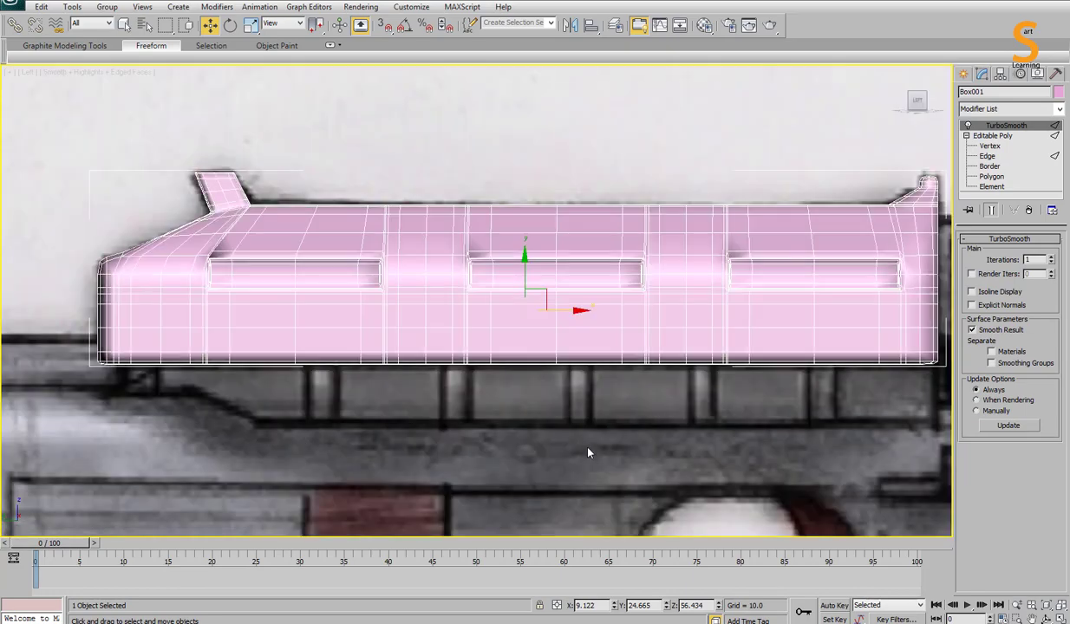
left_click(611, 424)
key("alt+w")
key("alt+w")
left_click(754, 330)
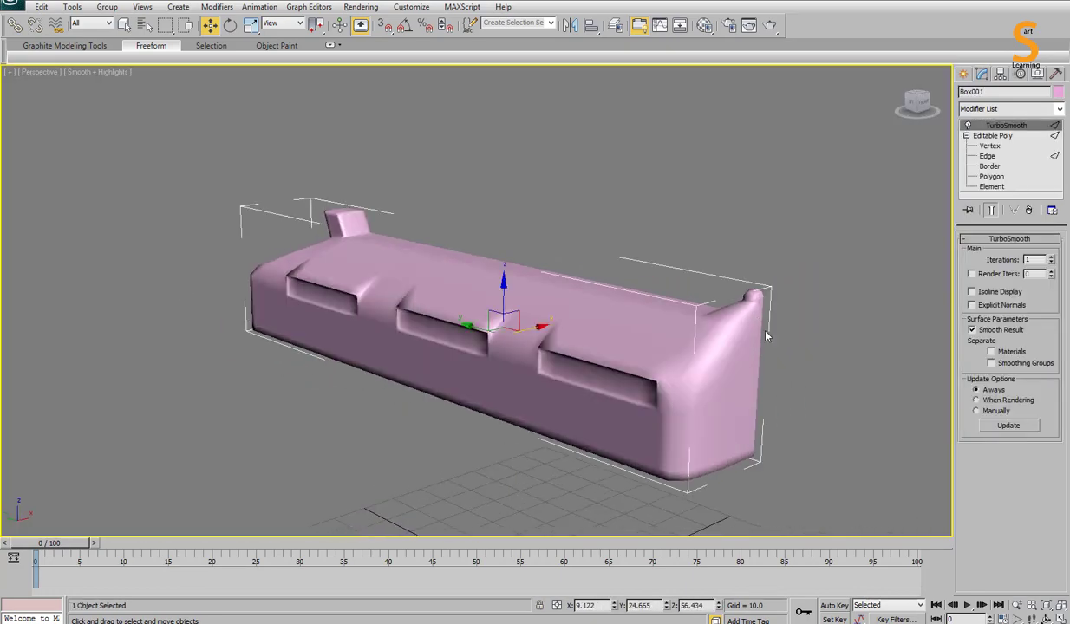
key("1")
scroll(733, 330, "up", 5)
scroll(777, 428, "up", 3)
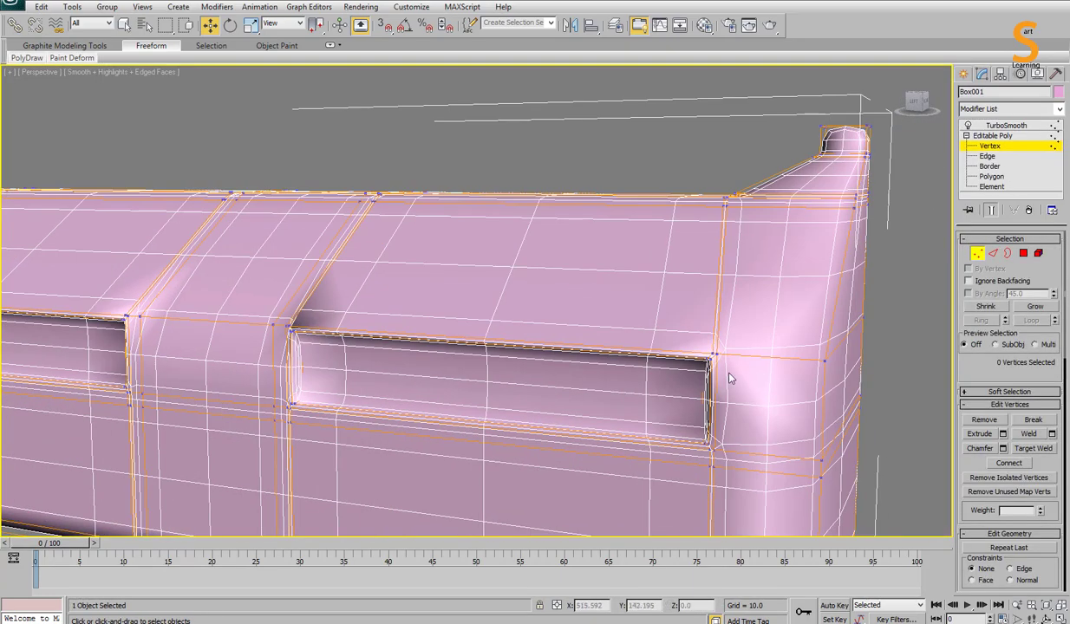
key("2")
left_click(1030, 481)
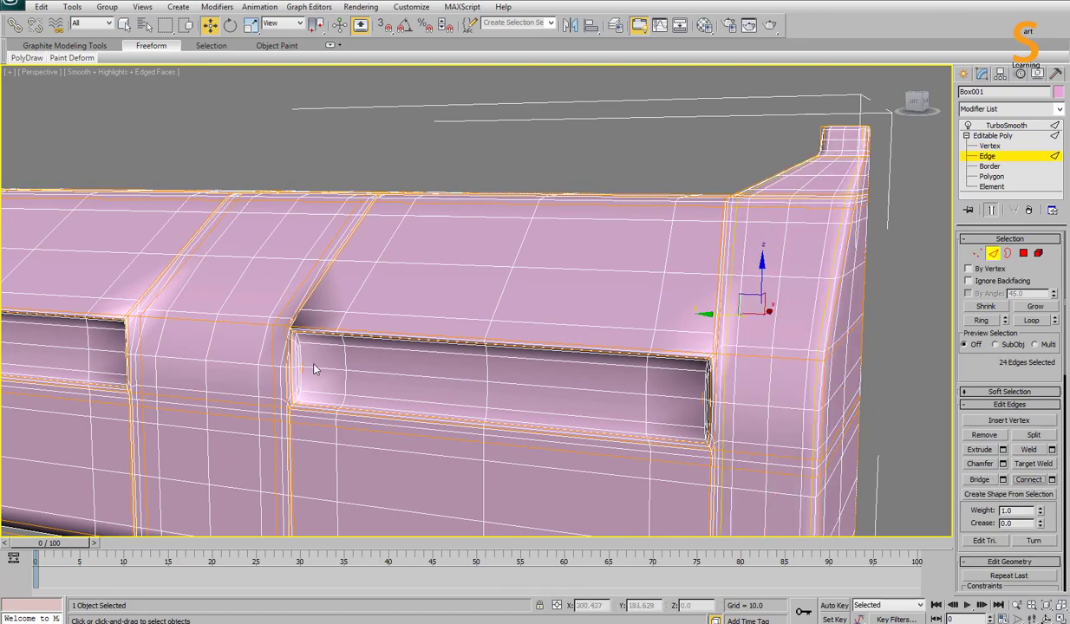
Step: Select the full edge loop around the receiver's side and orbit to inspect it
mouse_move(311, 370)
middle_mouse_down("alt")
mouse_move(356, 351)
mouse_move(614, 388)
middle_mouse_up("alt")
left_click(596, 356)
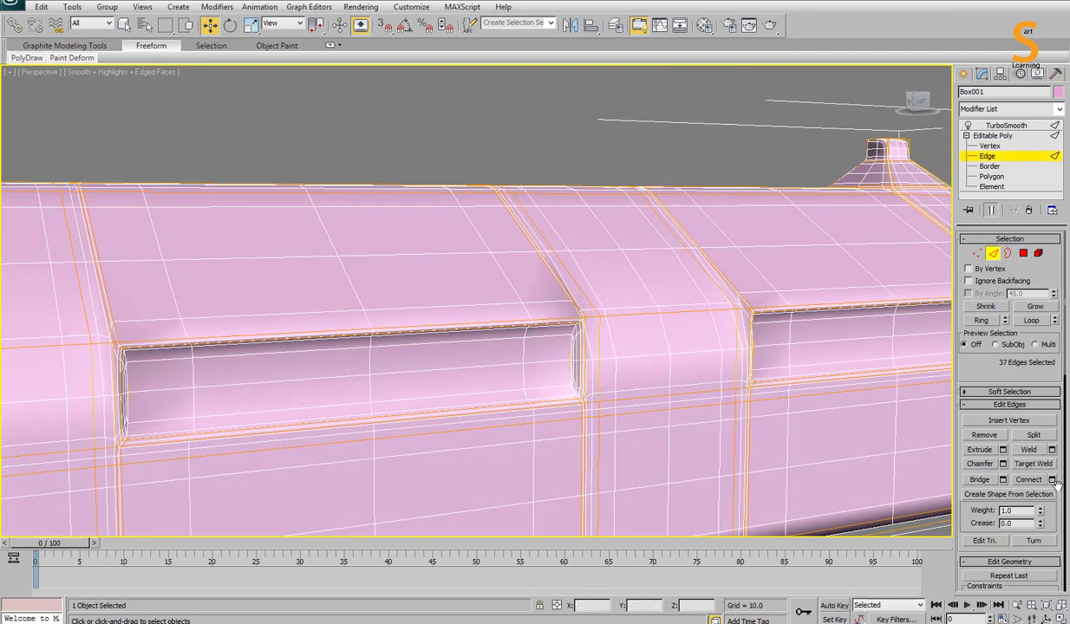
double_click(597, 357)
scroll(534, 386, "down", 5)
mouse_move(534, 386)
middle_mouse_down("alt")
mouse_move(669, 418)
mouse_move(607, 408)
middle_mouse_up("alt")
Step: Assign the grey 01 - Default material to the smoothed receiver
left_click(1006, 125)
key("F4")
key("m")
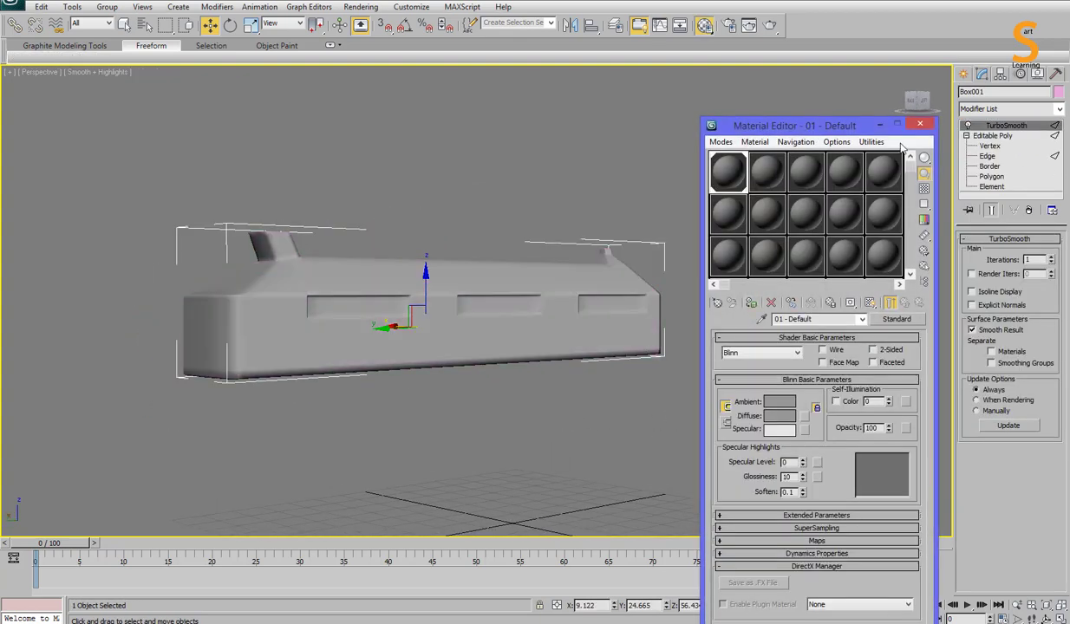
left_click(897, 118)
left_click(1058, 91)
left_click(632, 340)
left_click(599, 381)
Step: Draw a small tube at the barrel position in the Back view
key("l")
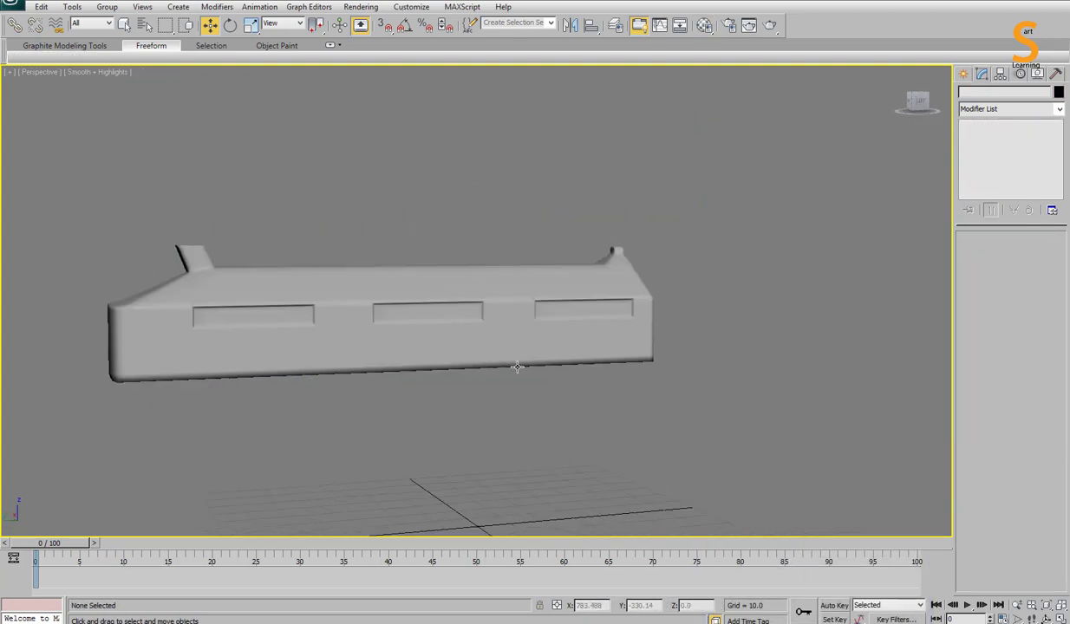
key("F4")
scroll(695, 201, "up", 3)
key("k")
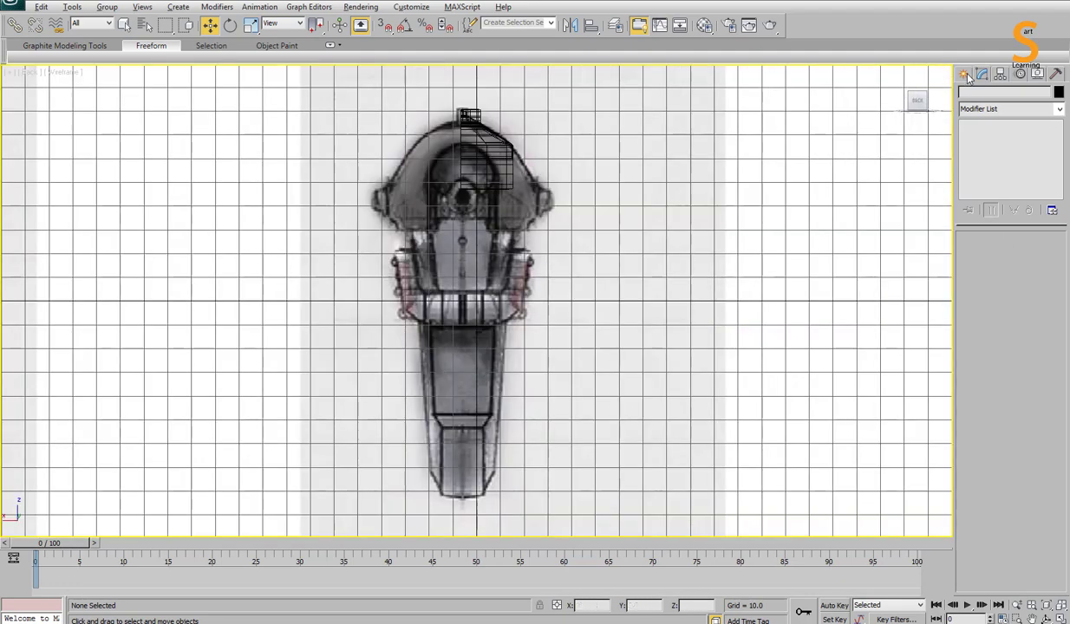
left_click(963, 73)
left_click(1037, 182)
left_click_drag(464, 198, 472, 208)
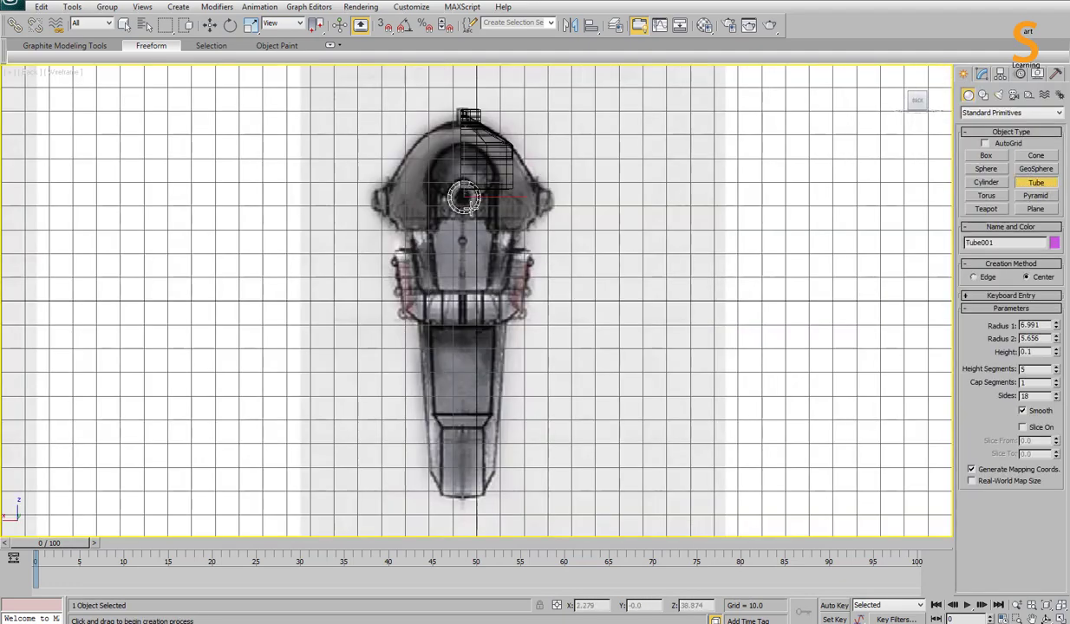
Step: Move the tube onto the barrel and set Height 53.445 and Sides 9
key("l")
key("w")
mouse_move(858, 352)
left_mouse_down()
mouse_move(438, 352)
mouse_move(529, 352)
left_mouse_up()
left_click(982, 73)
left_click_drag(1055, 282, 1052, 112)
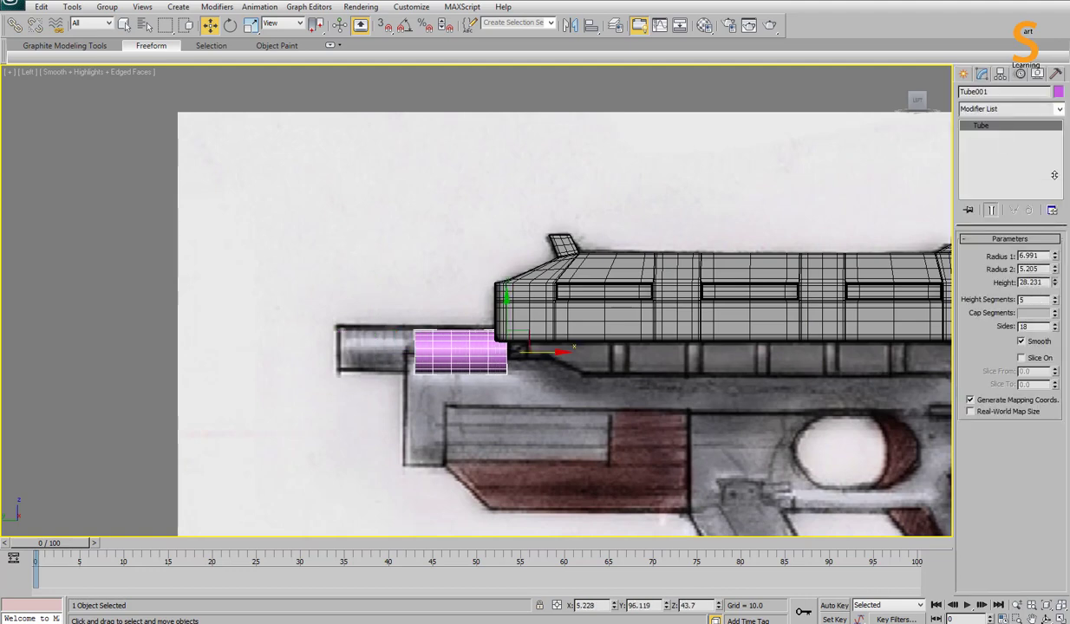
left_click_drag(1054, 331, 1057, 328)
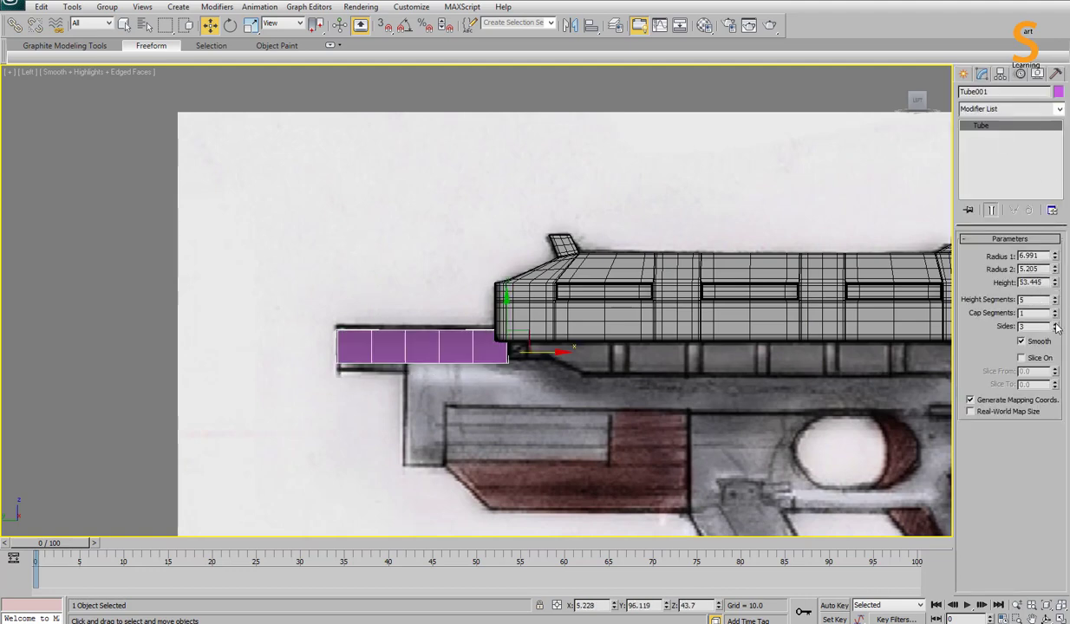
Step: Convert the tube to an editable poly and select all its vertices for scaling
right_click(425, 347)
left_click(538, 475)
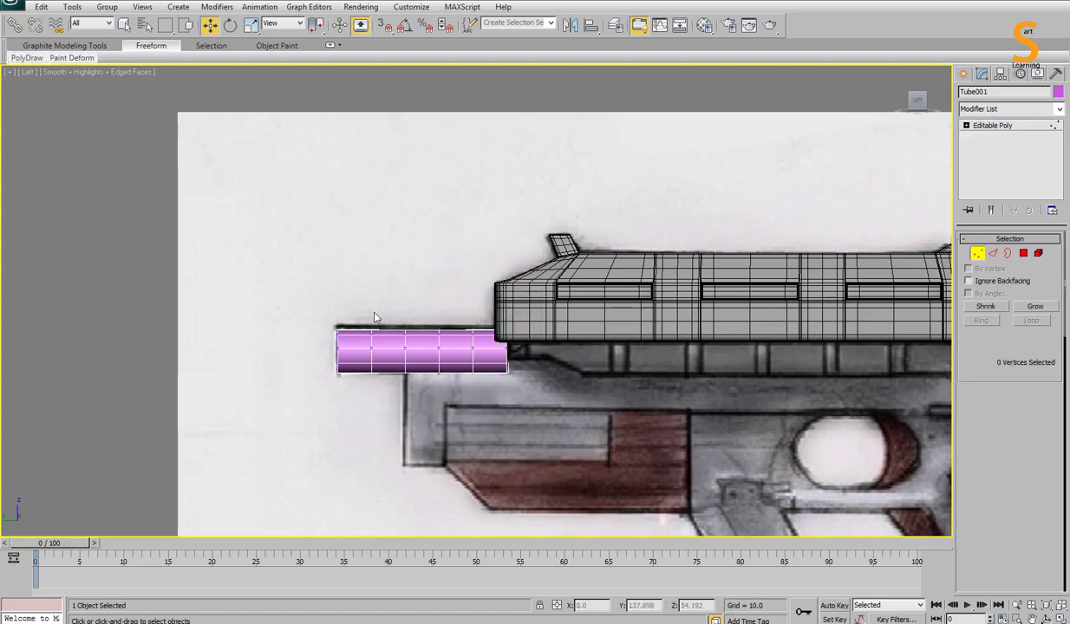
key("1")
left_click_drag(364, 316, 406, 350)
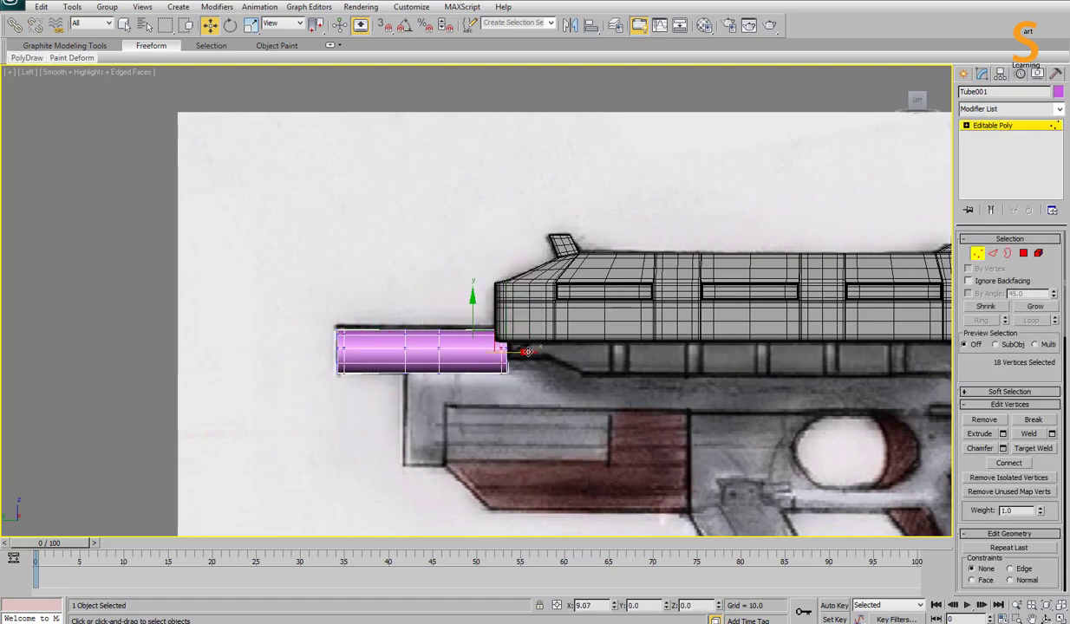
key("ctrl+a")
key("r")
key("alt+w")
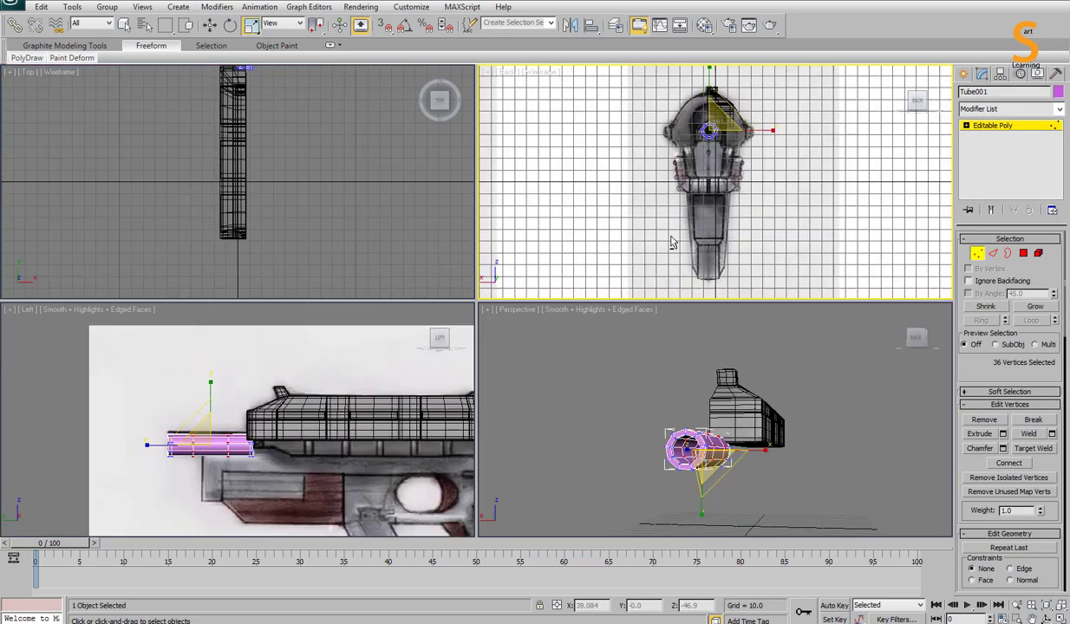
key("alt+w")
key("alt+w")
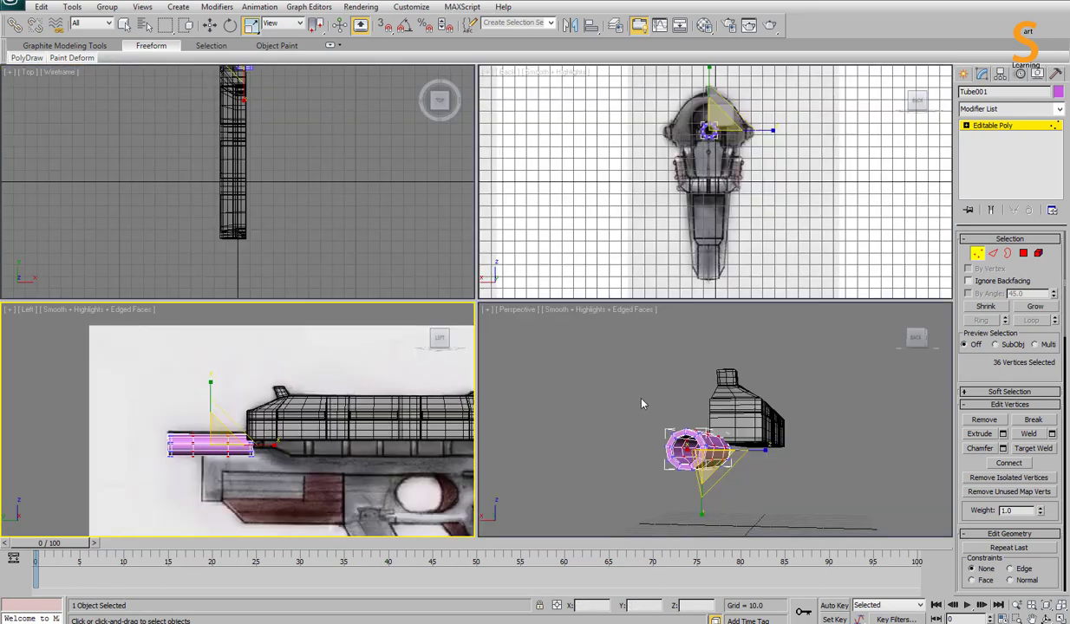
left_click(664, 239)
key("alt+w")
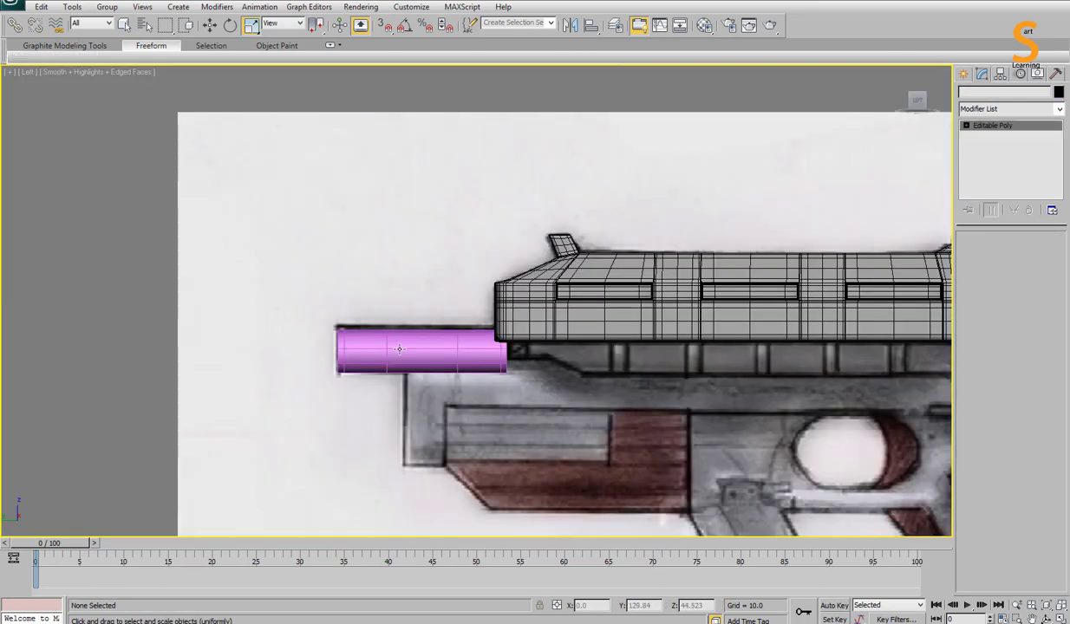
left_click(401, 340)
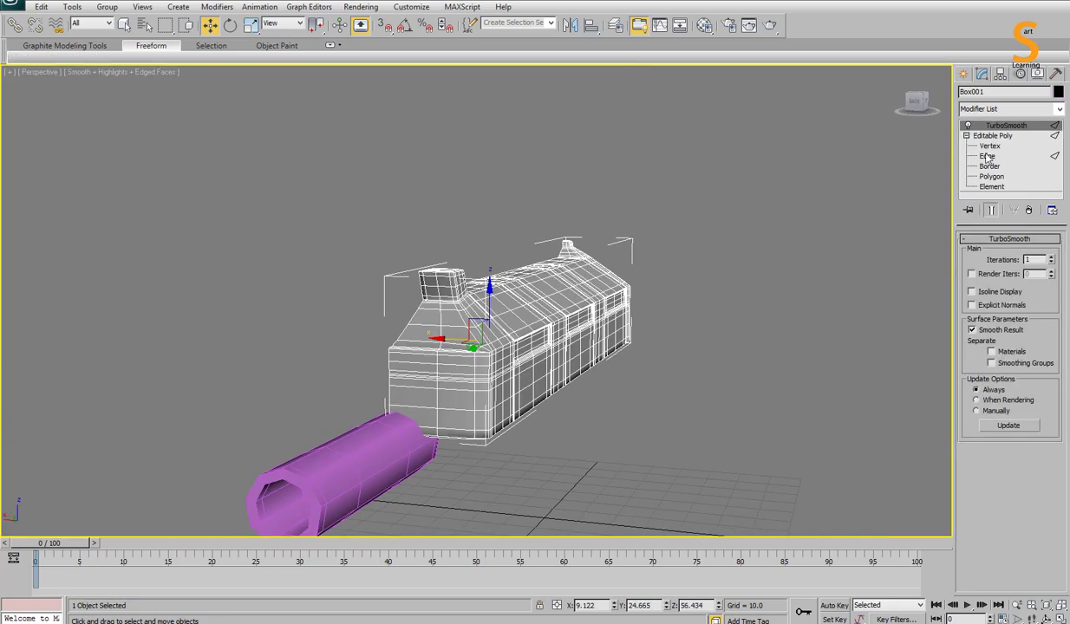
Step: Add a Symmetry modifier to the receiver and orbit to view its front
left_click(1059, 109)
scroll(997, 365, "down", 5)
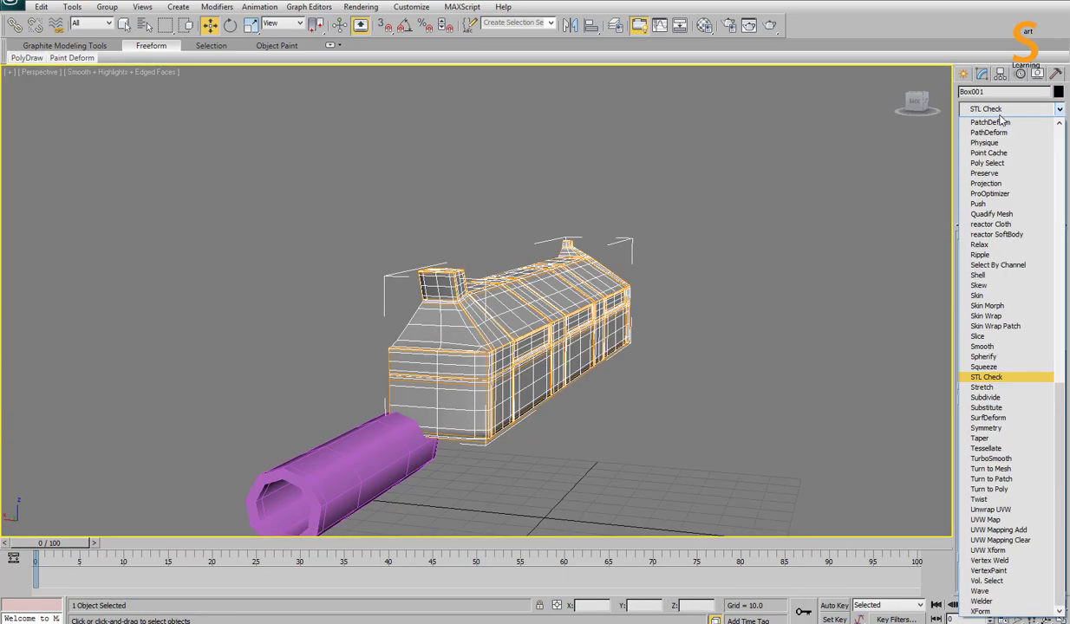
left_click(987, 428)
mouse_move(364, 347)
middle_mouse_down("alt")
mouse_move(495, 351)
mouse_move(521, 339)
middle_mouse_up("alt")
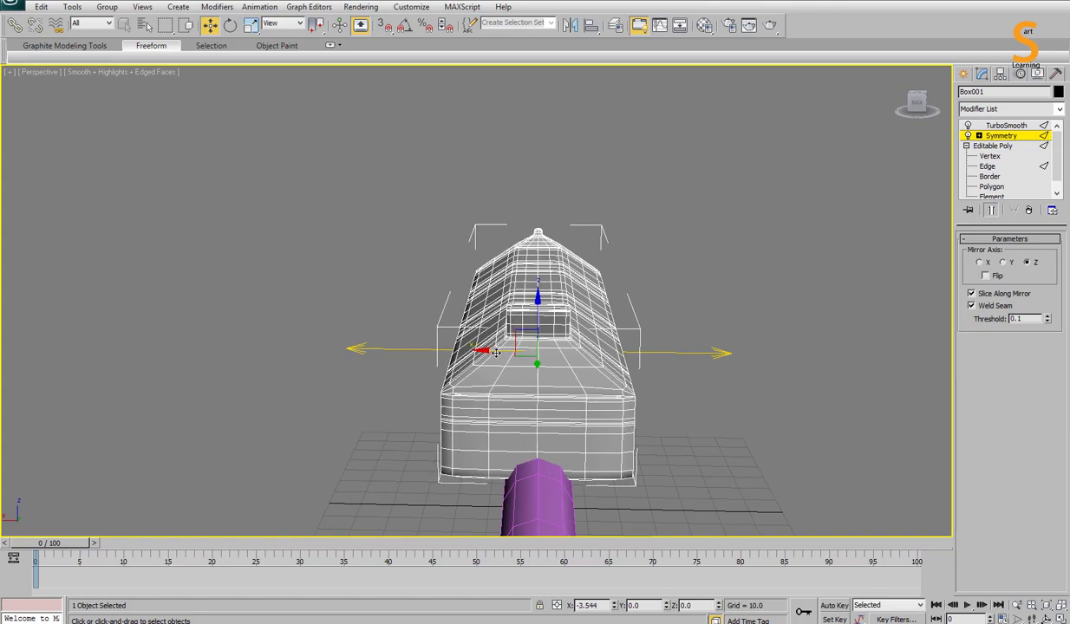
key("alt+w")
key("alt+w")
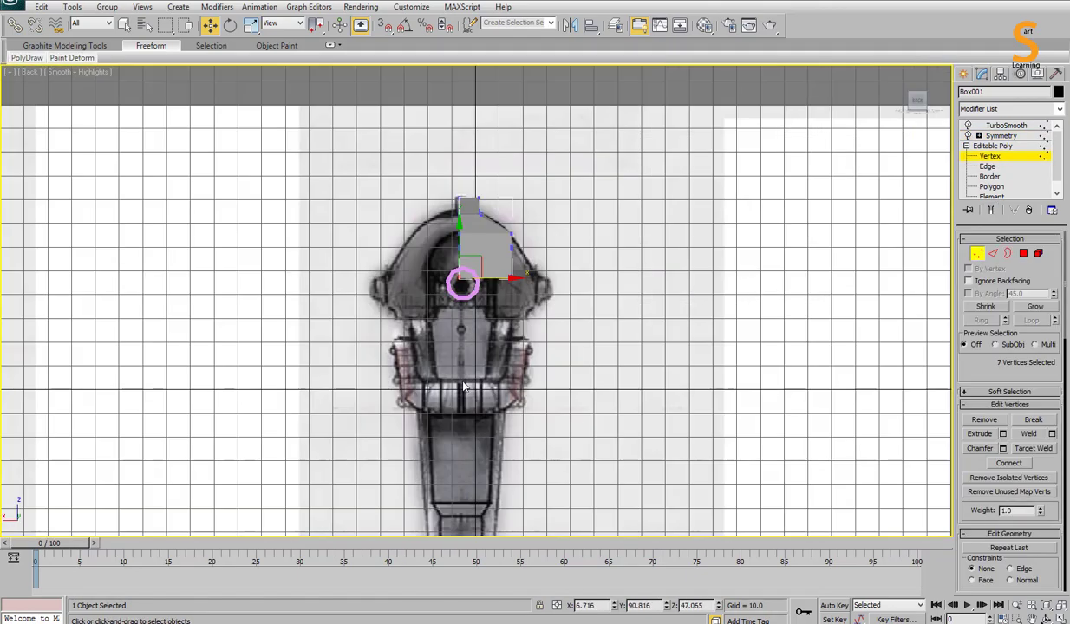
scroll(468, 260, "up", 3)
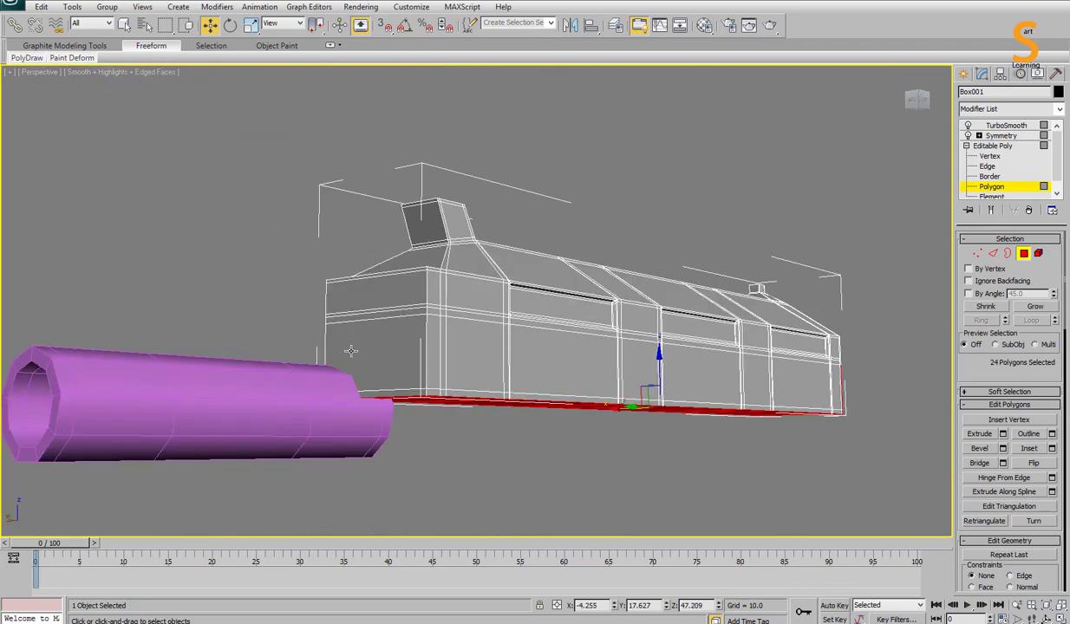
Step: Check the mirrored, turbosmoothed receiver from the back, side and perspective views
key("k")
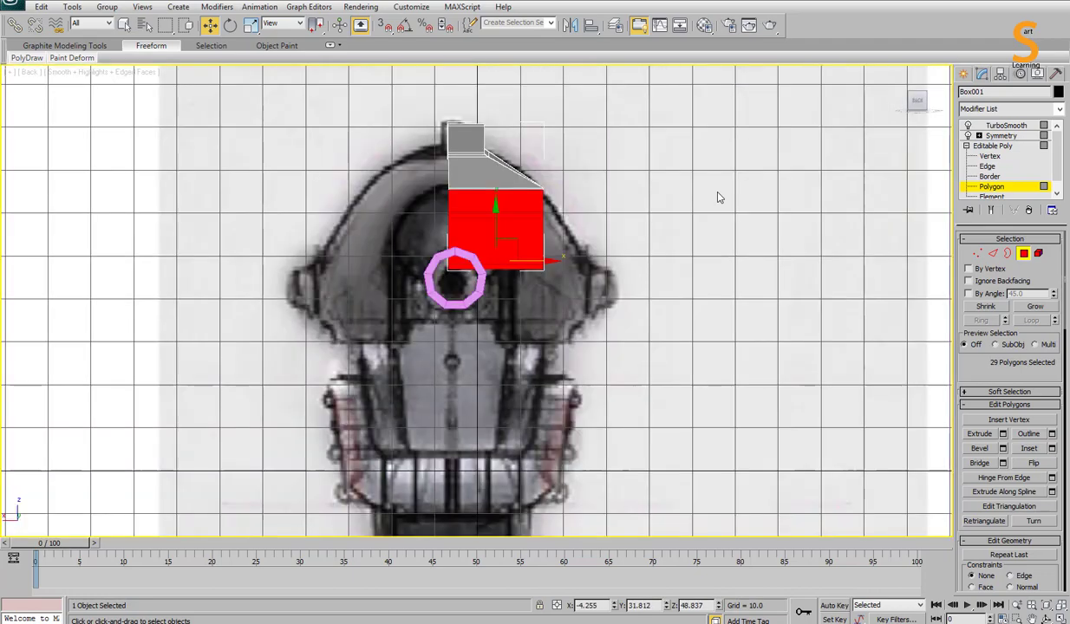
key("l")
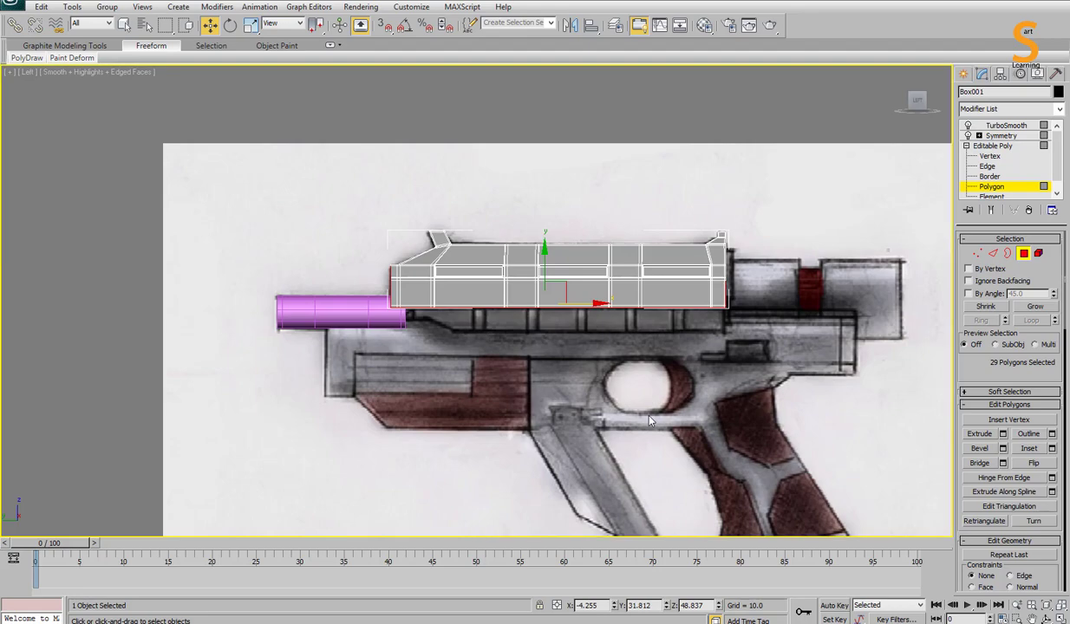
key("p")
mouse_move(791, 426)
middle_mouse_down("alt")
mouse_move(741, 407)
mouse_move(760, 394)
mouse_move(608, 462)
mouse_move(472, 371)
mouse_move(693, 260)
middle_mouse_up("alt")
left_click(609, 462)
left_click(1002, 135)
key("F4")
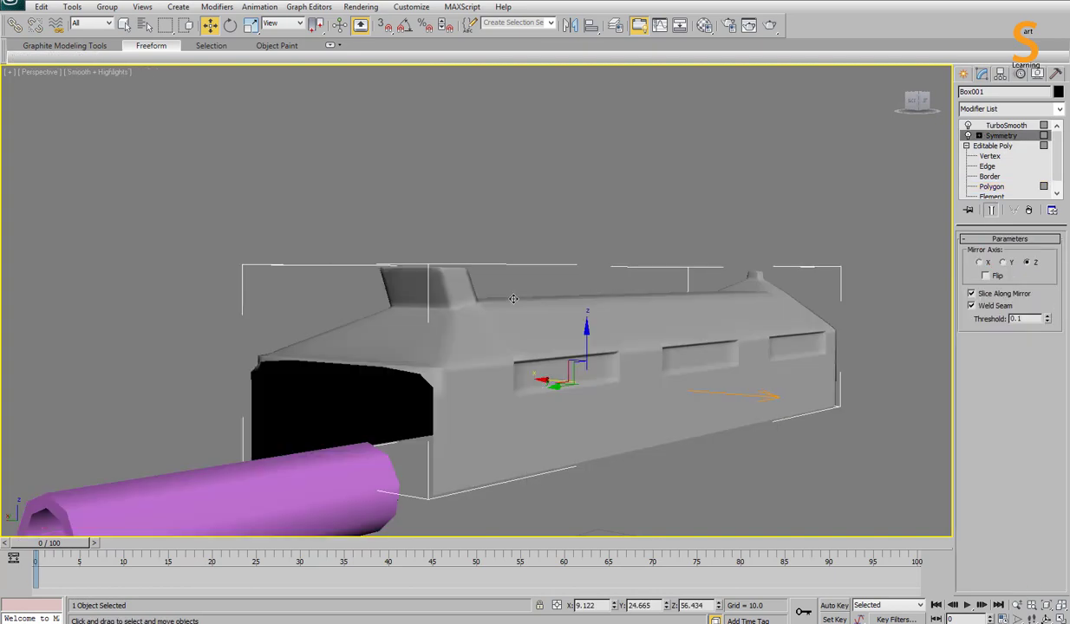
left_click(1006, 124)
mouse_move(659, 329)
middle_mouse_down("alt")
mouse_move(710, 326)
mouse_move(520, 347)
middle_mouse_up("alt")
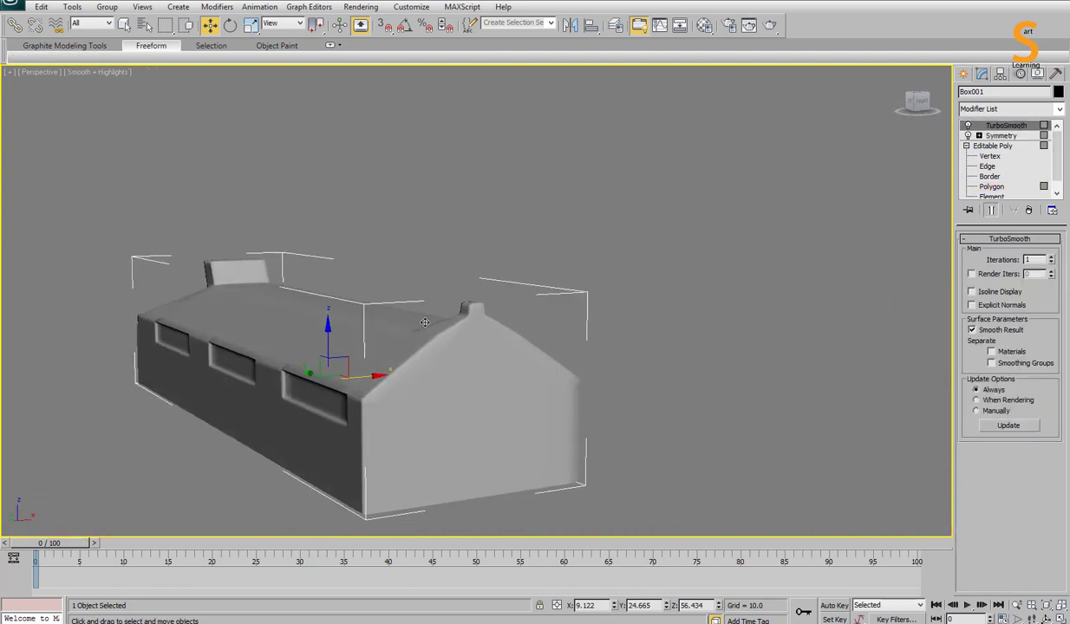
Step: Reselect the receiver in the side view and begin a new Box beneath it
key("alt+w")
left_click(430, 305)
key("alt+w")
left_click(715, 283)
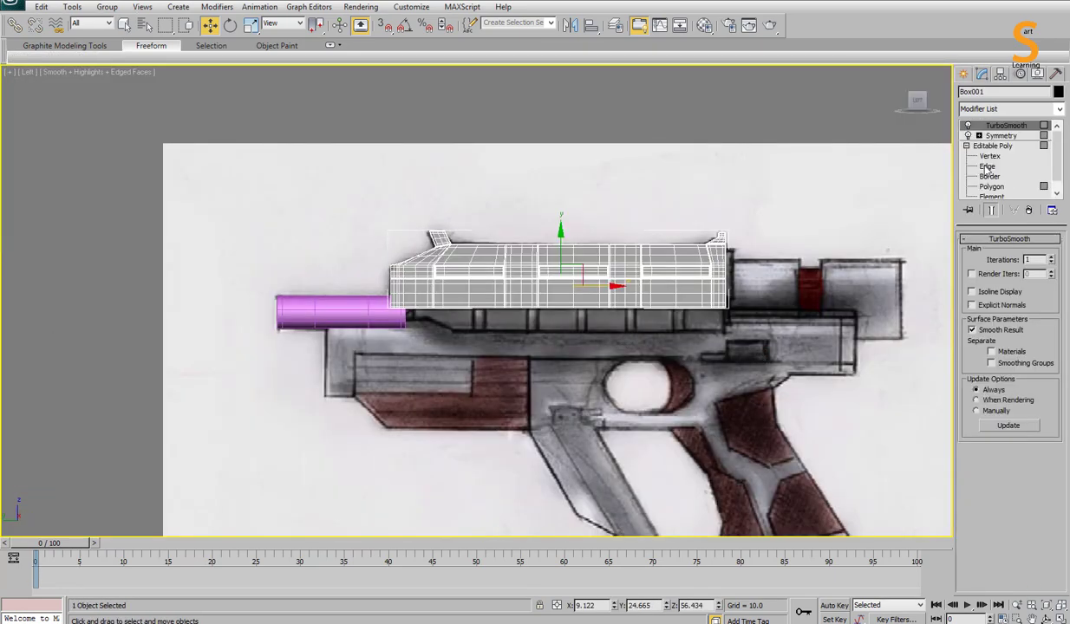
left_click(964, 73)
left_click(986, 155)
Step: Draw Box002 along the rail under the receiver and show it in wireframe over the sketch
middle_click_drag(728, 330, 607, 295)
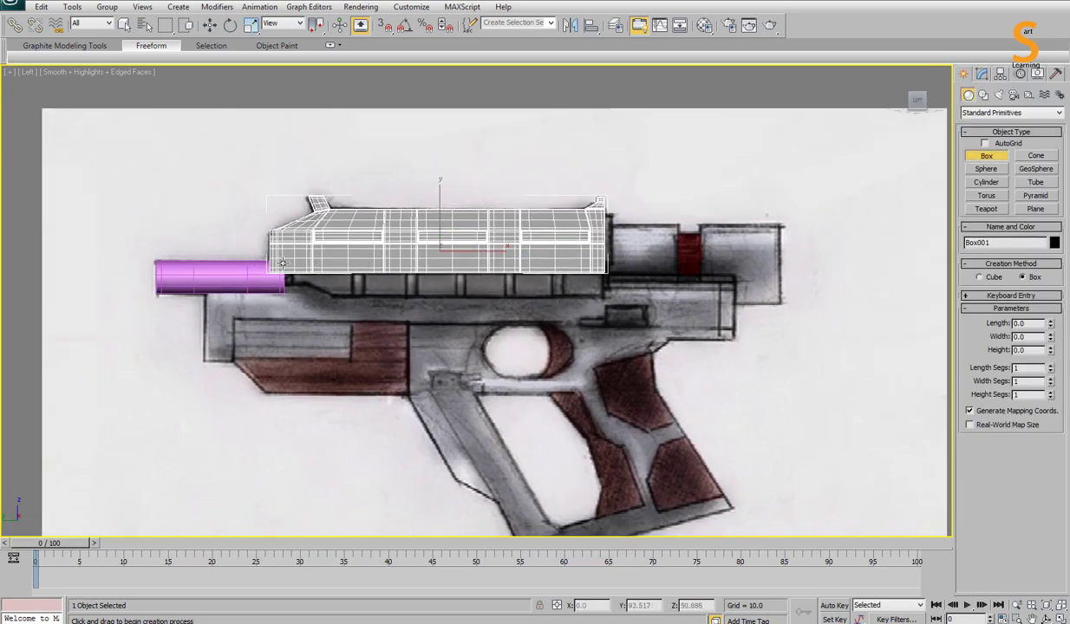
left_click_drag(279, 274, 605, 298)
left_click(606, 298)
key("alt+w")
right_click(677, 199)
key("alt+w")
key("w")
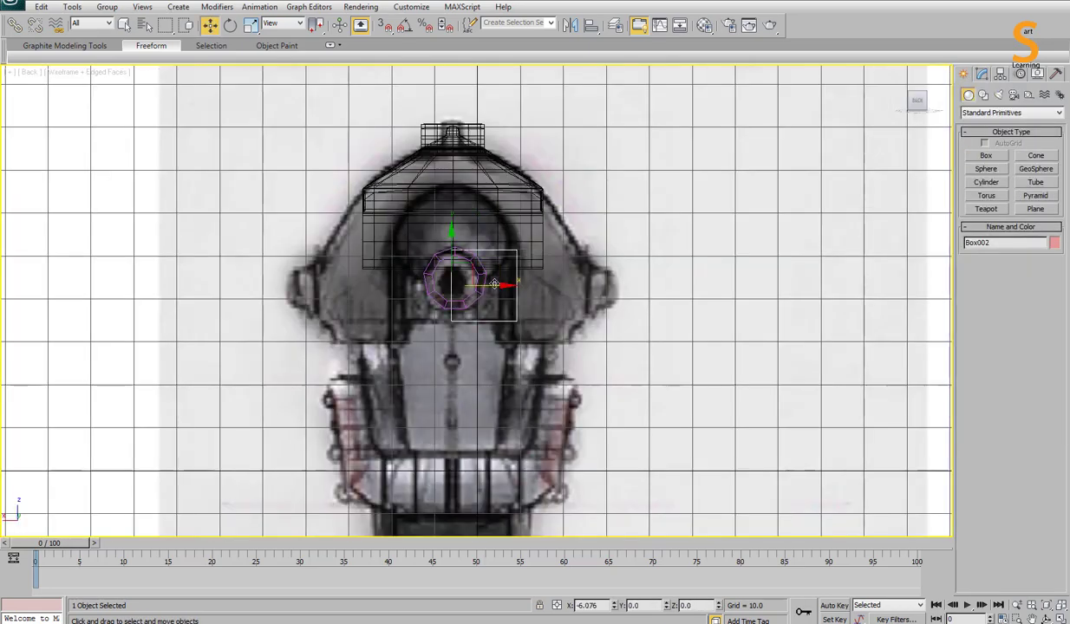
key("l")
key("F3")
Step: Convert Box002 to Editable Poly, fit its end vertices to the sketch, and Connect one extra cut
right_click(408, 299)
left_click(542, 405)
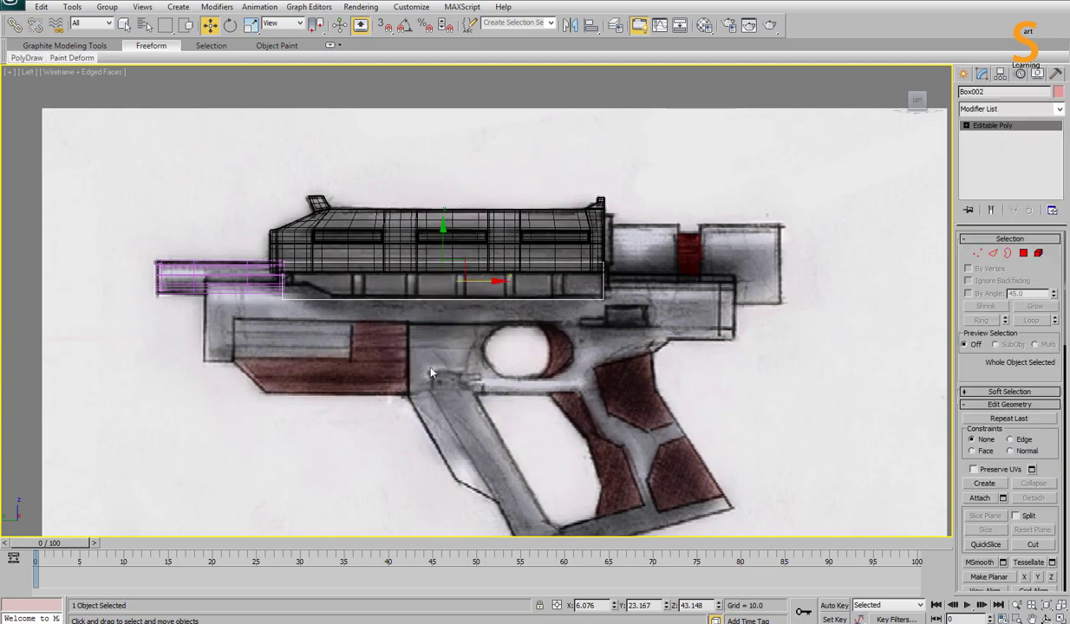
key("1")
left_click_drag(269, 288, 333, 314)
scroll(434, 288, "up", 3)
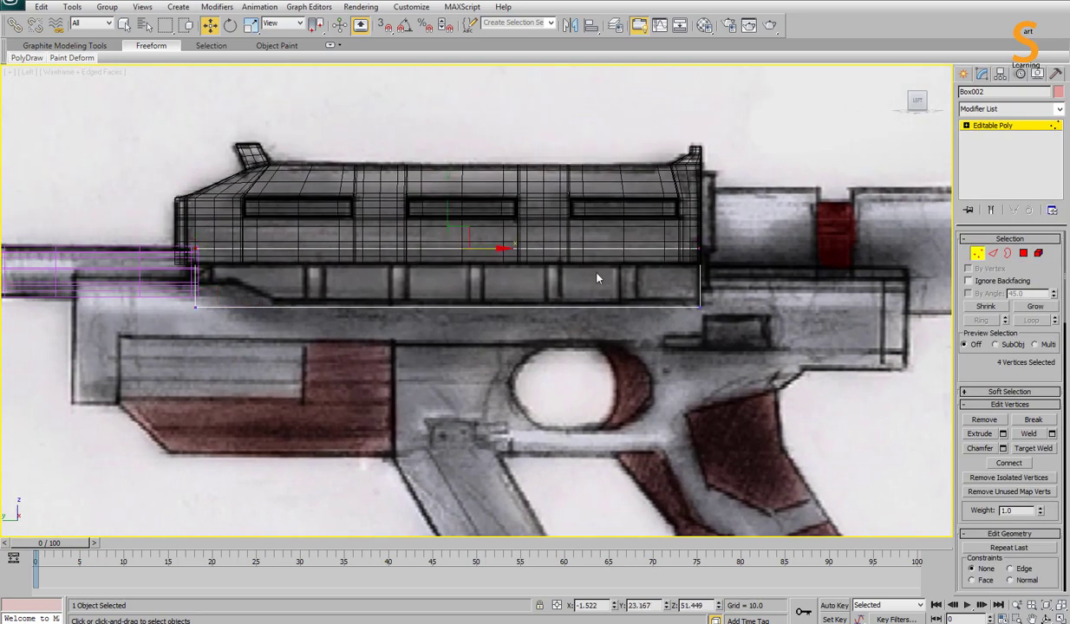
key("2")
right_click(549, 401)
left_click(541, 451)
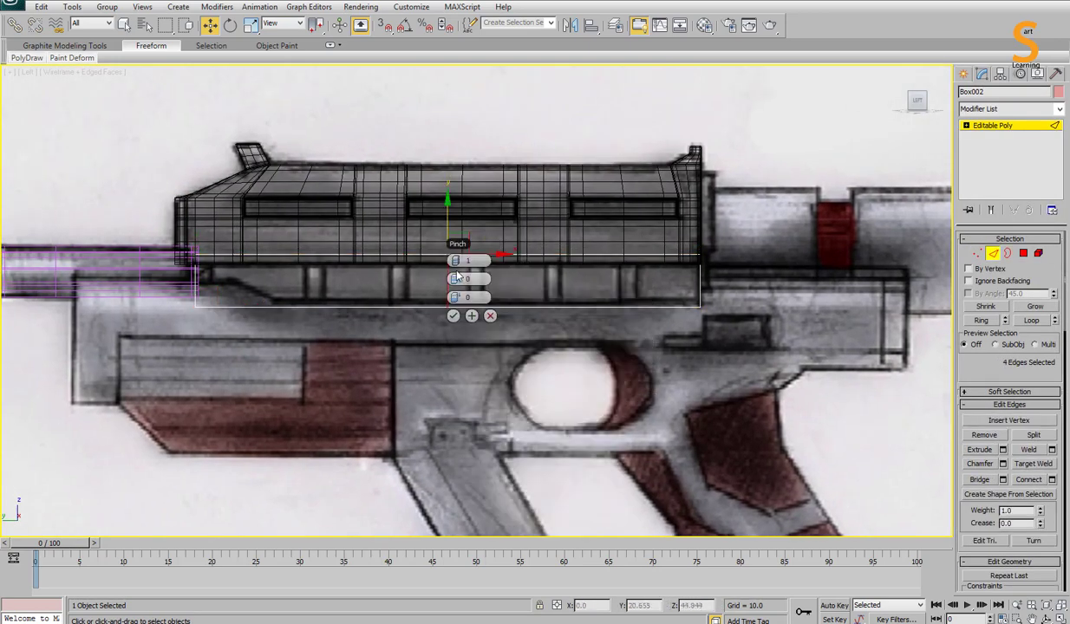
left_click(453, 315)
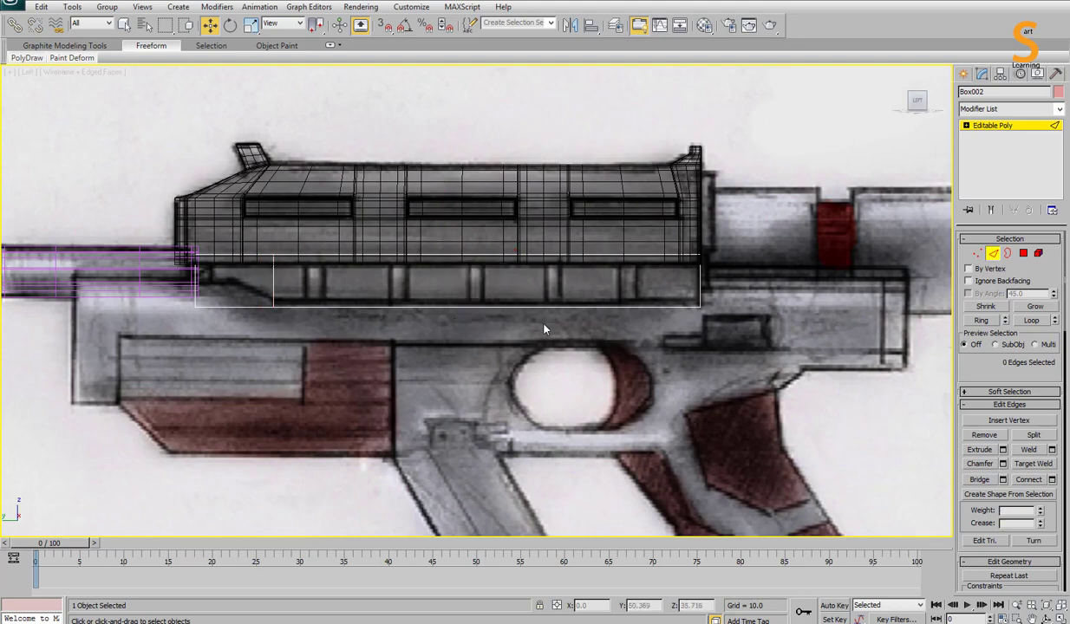
key("k")
key("l")
left_click(314, 320)
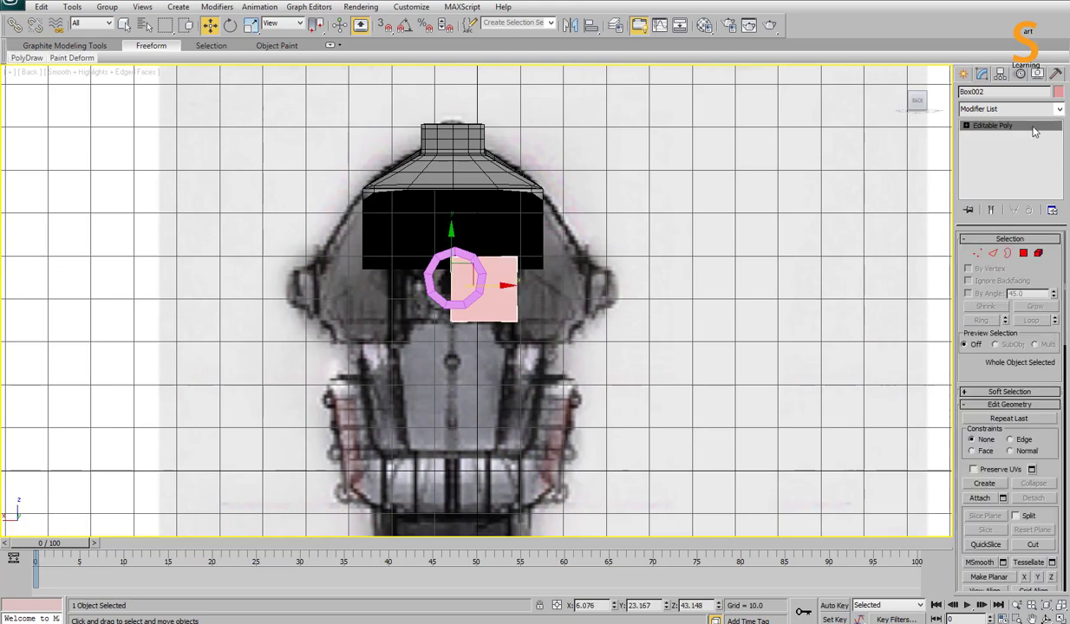
Step: Add a Symmetry modifier mirroring the pink rail box across the Z axis
left_click(1059, 108)
left_click(1003, 442)
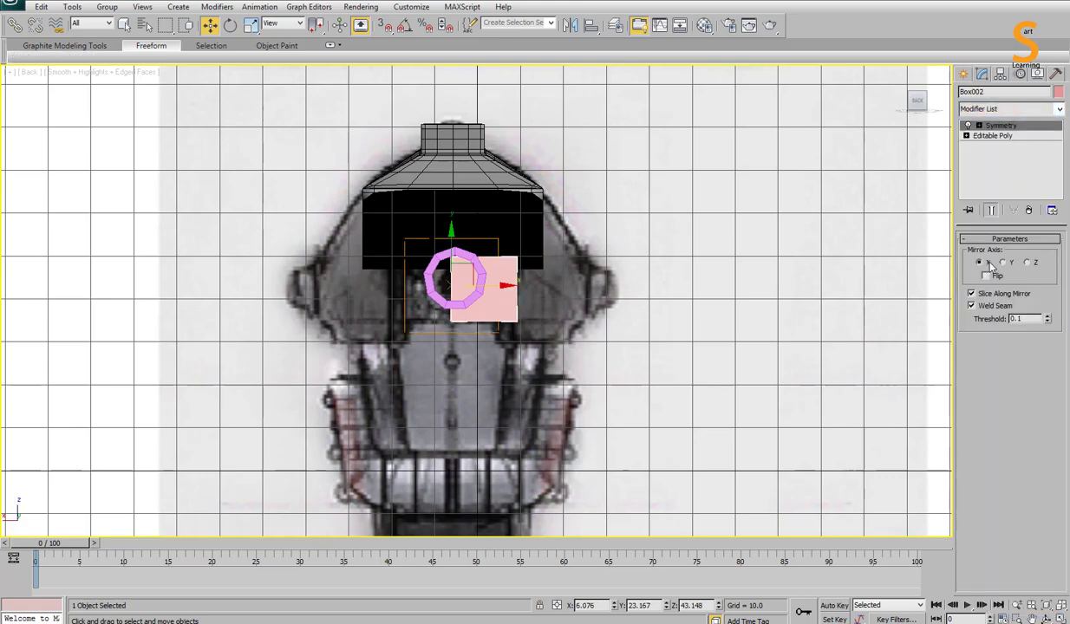
left_click(1026, 262)
key("p")
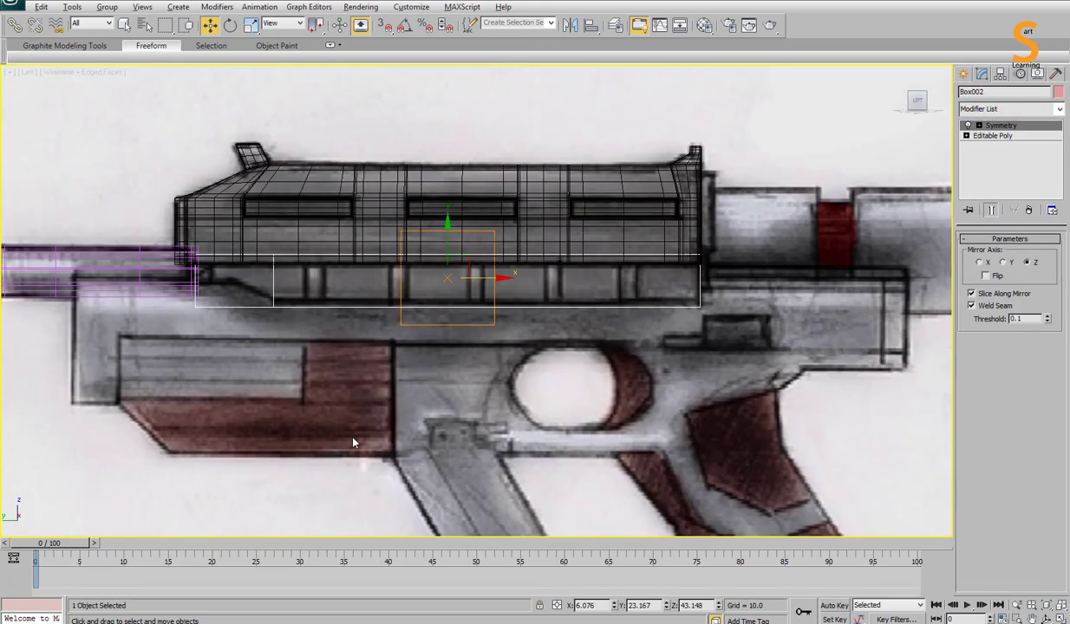
scroll(473, 359, "down", 1)
left_click(474, 360)
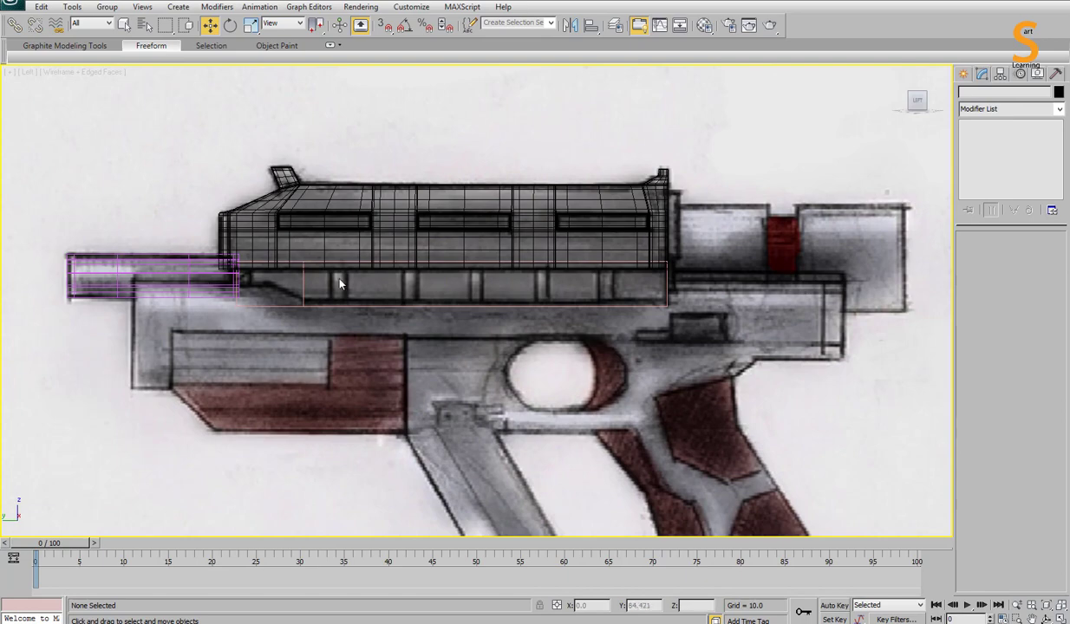
Step: Create Box003 over the sketch's lower front body
left_click(963, 73)
left_click(986, 155)
left_click_drag(134, 280, 289, 377)
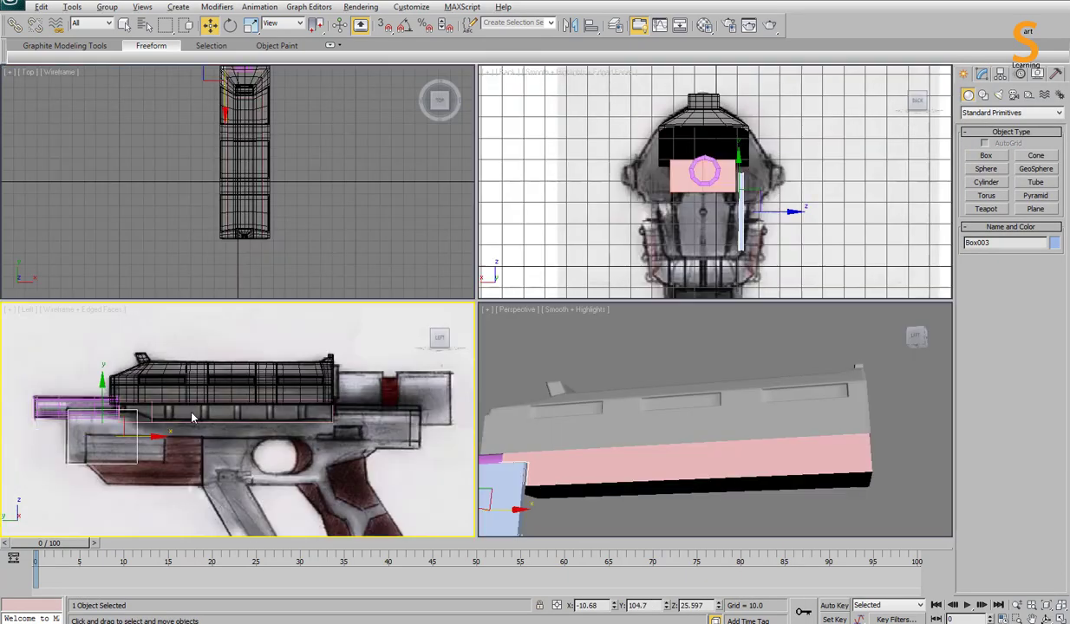
Step: Convert Box003 to Editable Poly and add two vertical cuts through it
key("alt+w")
right_click(224, 347)
left_click(355, 473)
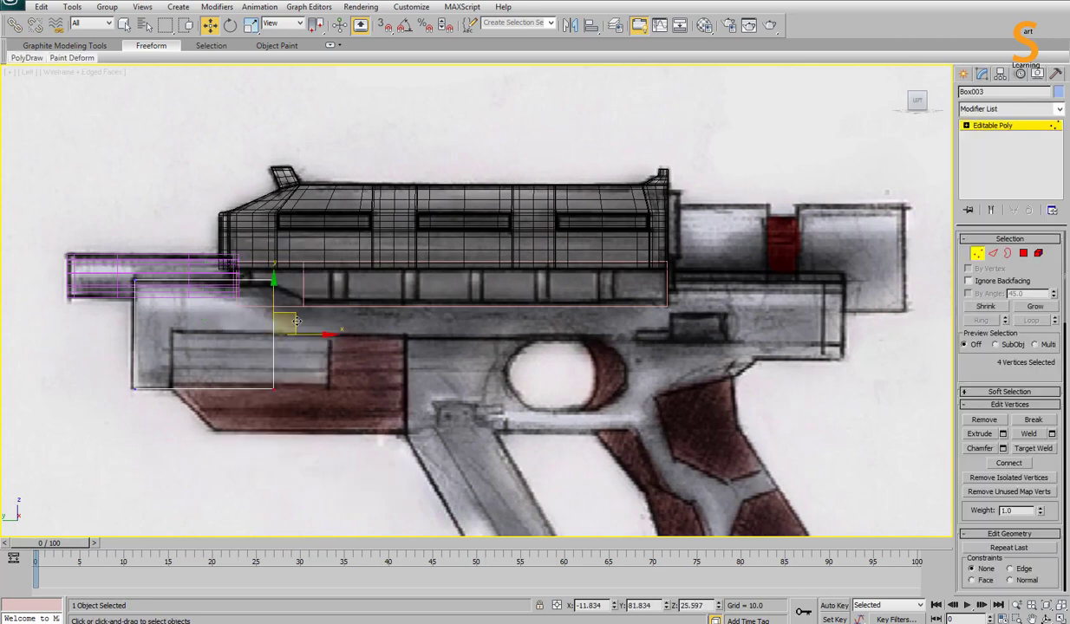
right_click(309, 279)
left_click(305, 338)
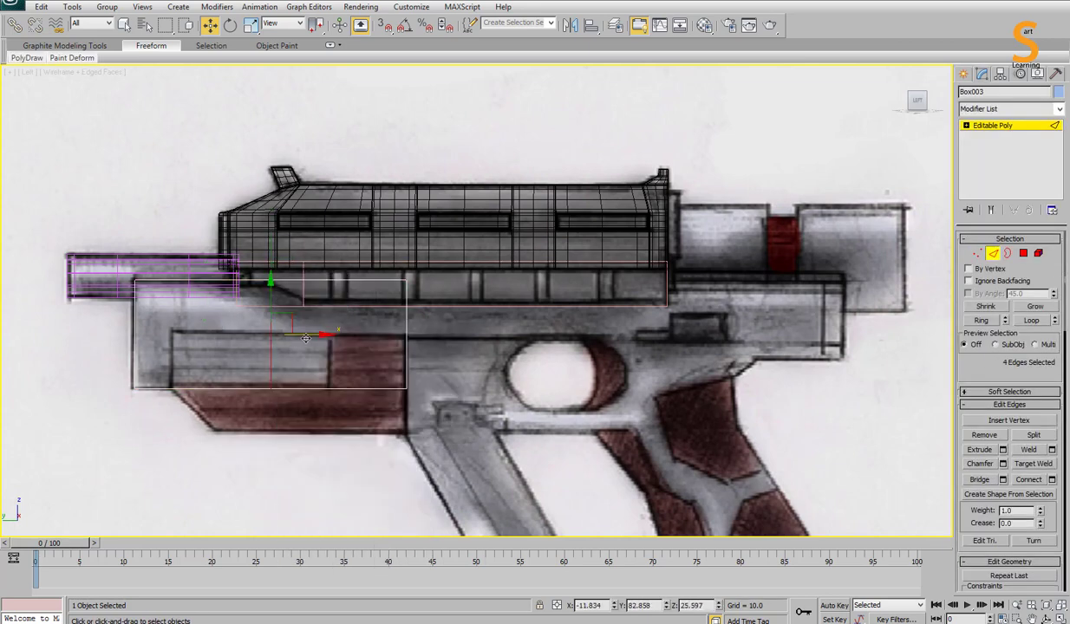
right_click(268, 407)
left_click(273, 339)
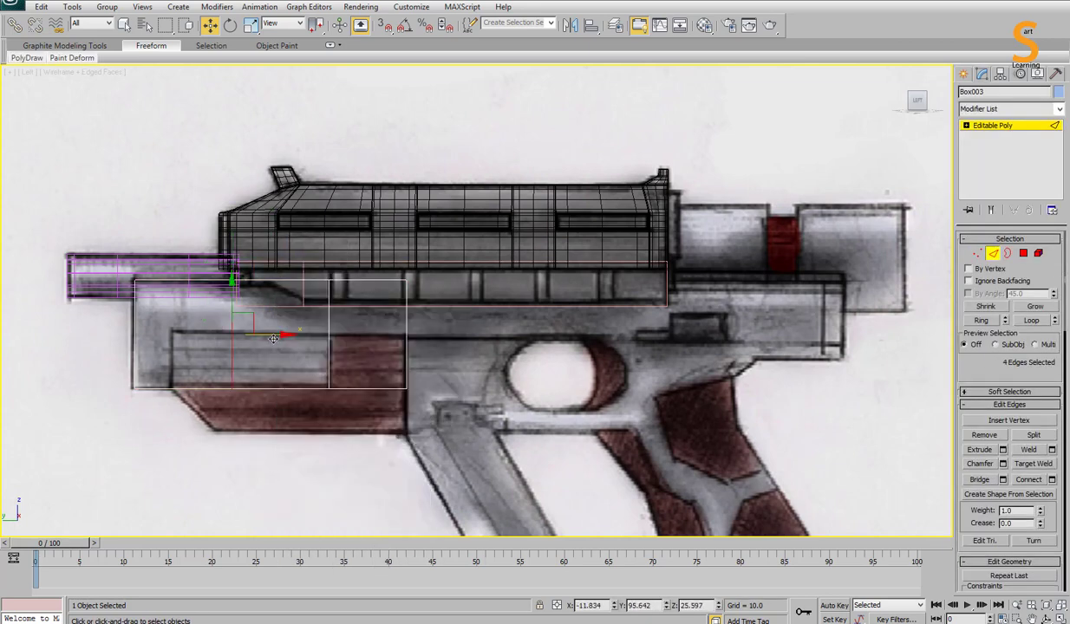
Step: Orbit the perspective view down onto Box003 and pick a face on it
key("alt+w")
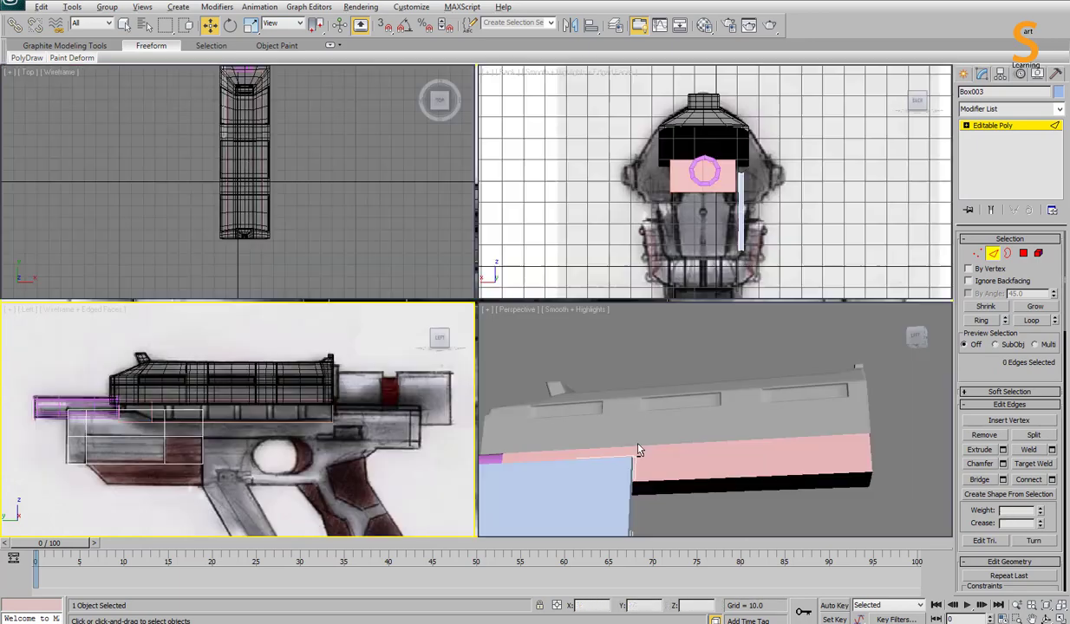
middle_click(615, 427)
key("alt+w")
middle_click_drag(672, 229, 472, 368, "alt")
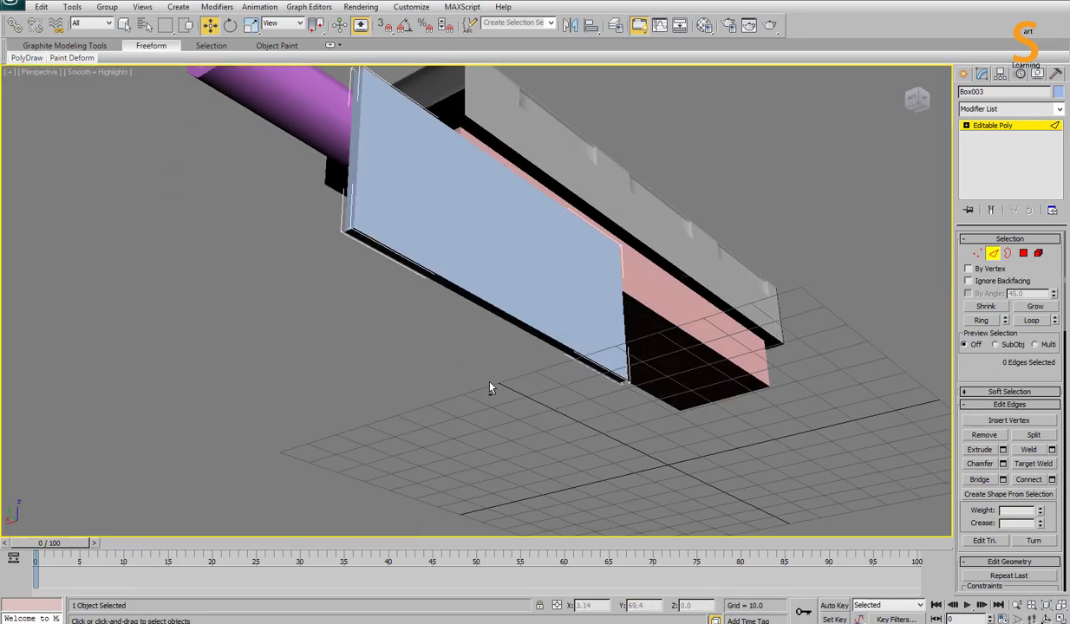
key("4")
left_click(538, 330)
right_click(611, 382)
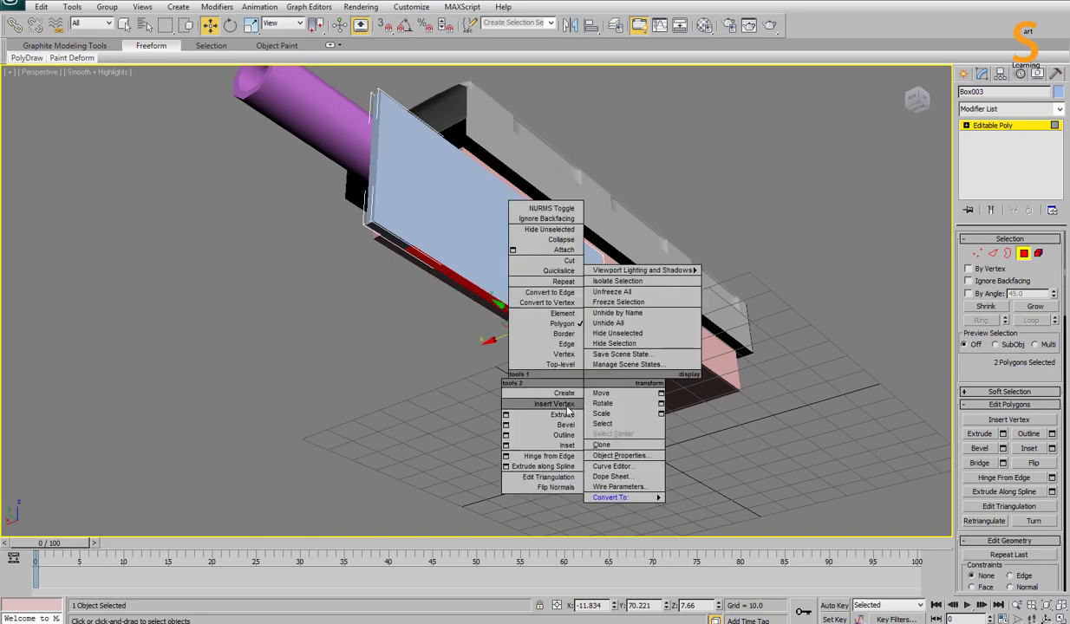
key("Escape")
key("1")
key("alt+w")
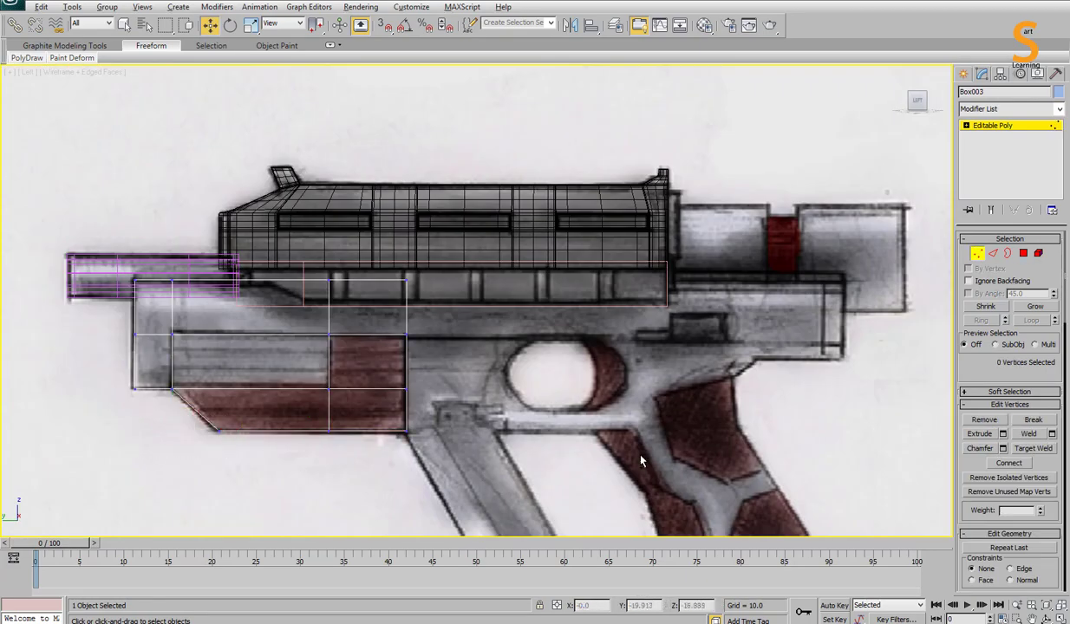
Step: Select three lower faces of Box003 and extrude them
key("alt+w")
key("alt+w")
key("alt+w")
key("4")
left_click(651, 269)
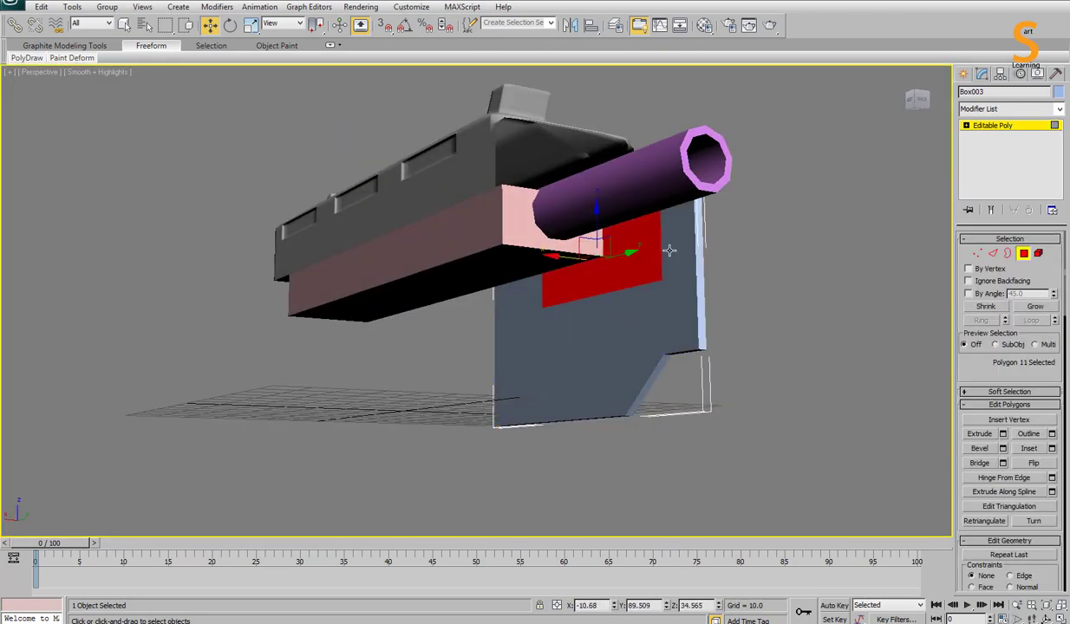
left_click(642, 304, "ctrl")
left_click(520, 346, "ctrl")
right_click(588, 356)
left_click(562, 455)
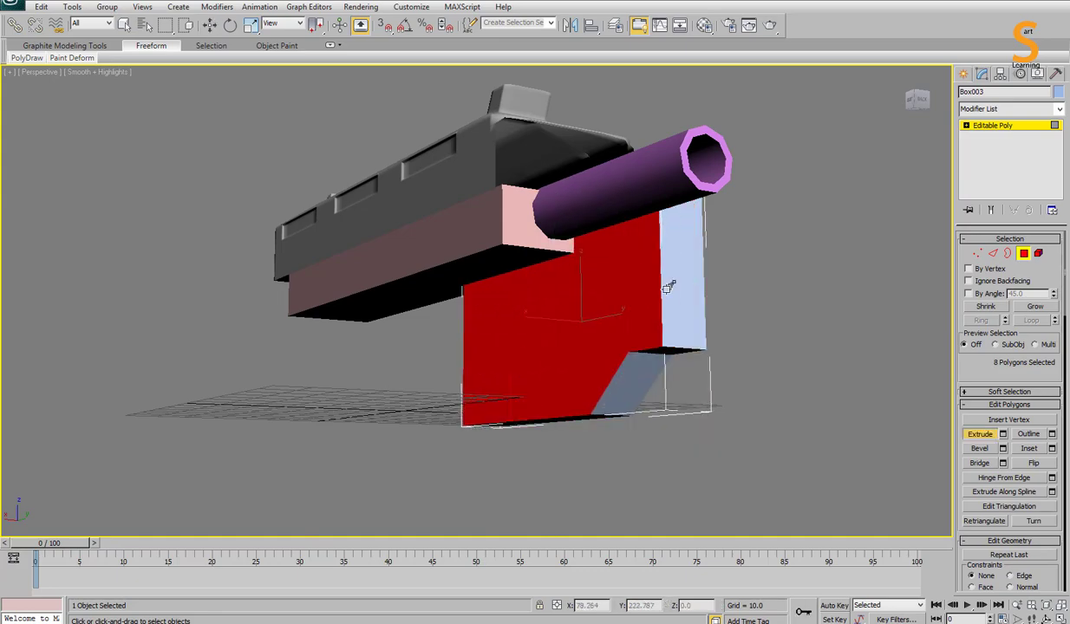
key("w")
key("k")
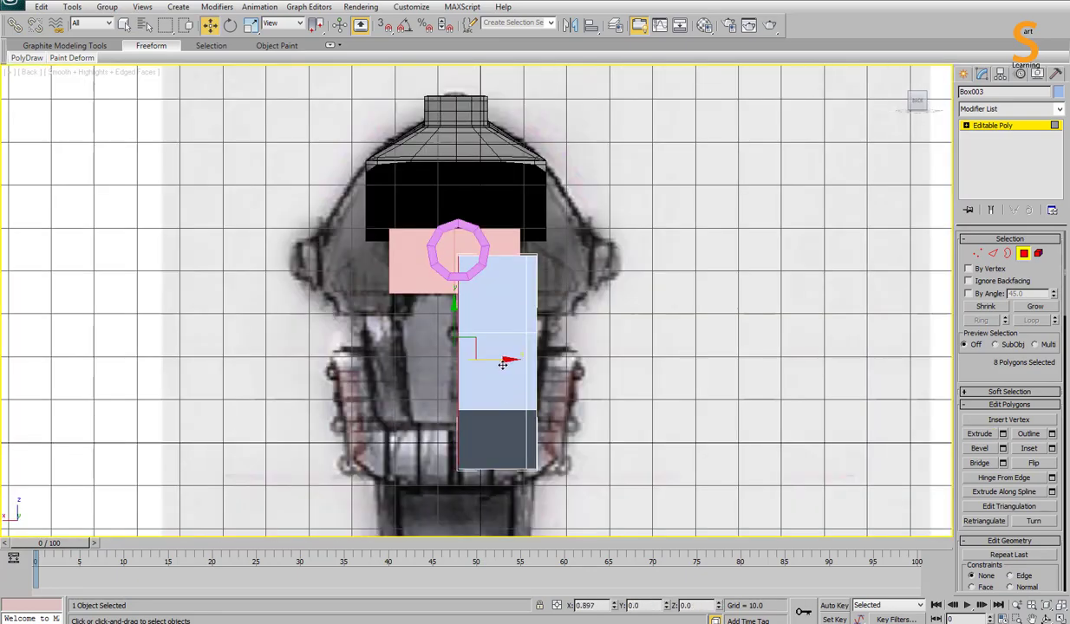
key("p")
middle_click_drag(503, 364, 533, 406, "alt")
Step: Extrude Box003's side faces, checking them against the side sketch
key("l")
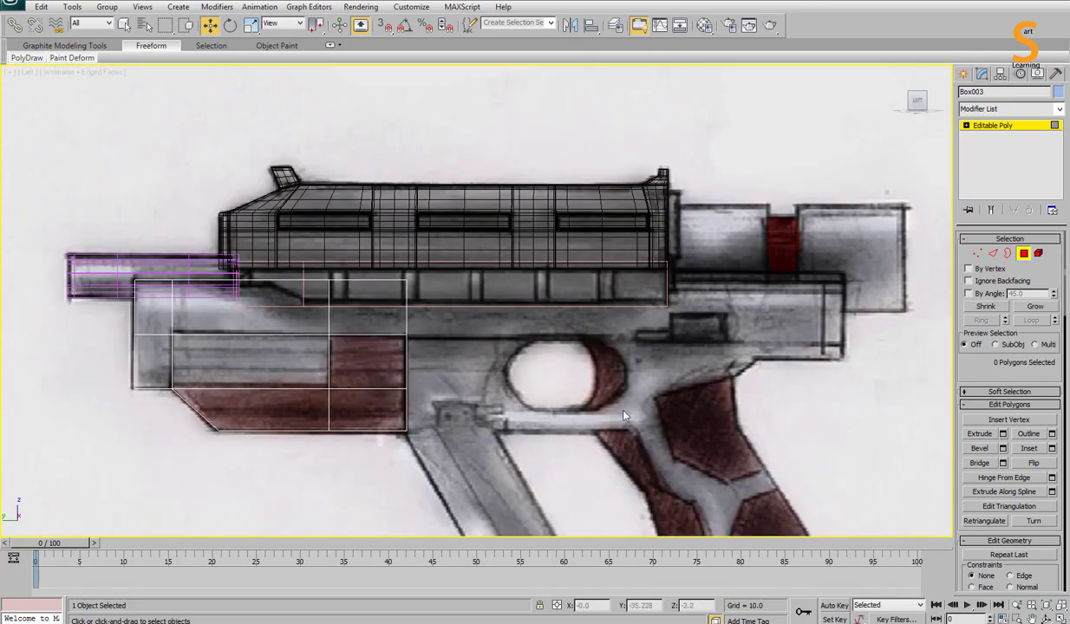
key("p")
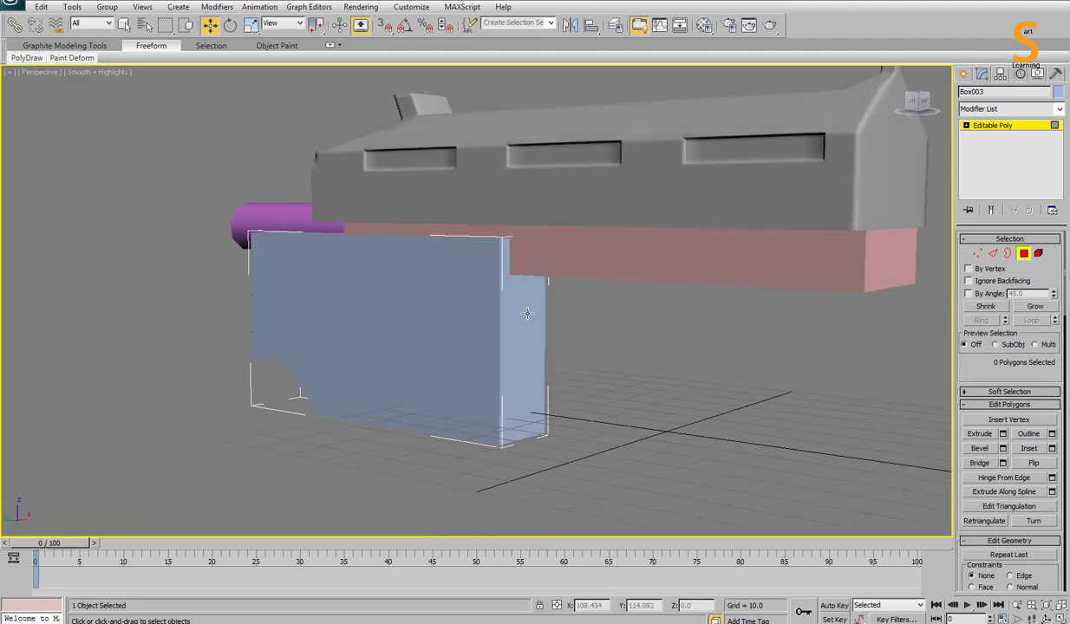
left_click(520, 373)
key("l")
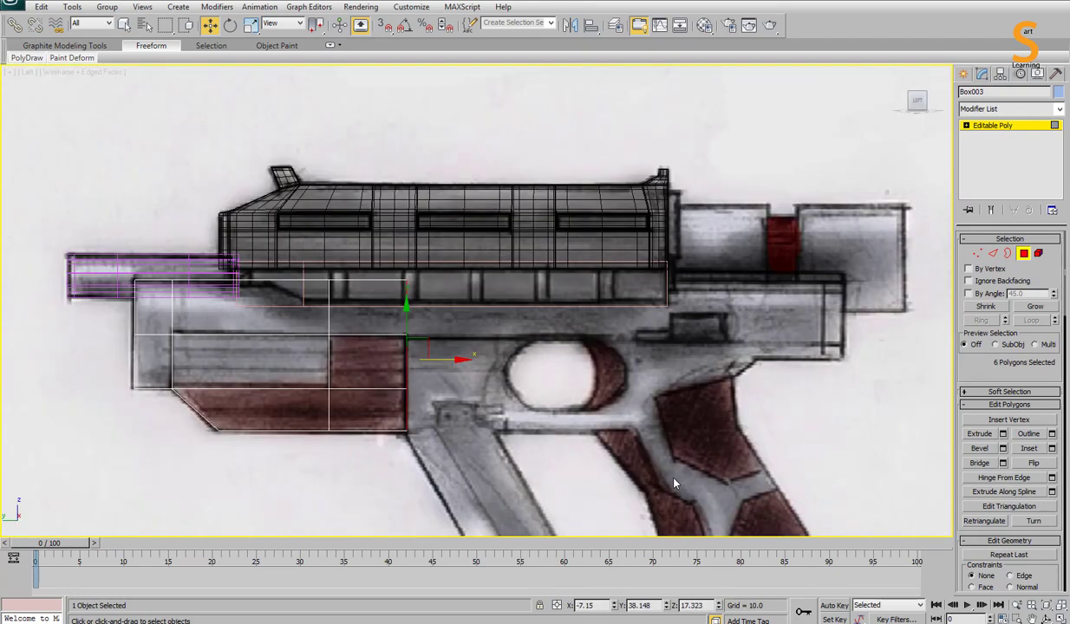
key("p")
right_click(523, 444)
left_click(495, 251)
key("w")
Step: Orbit under the frame and select its underside face for the grip
key("f")
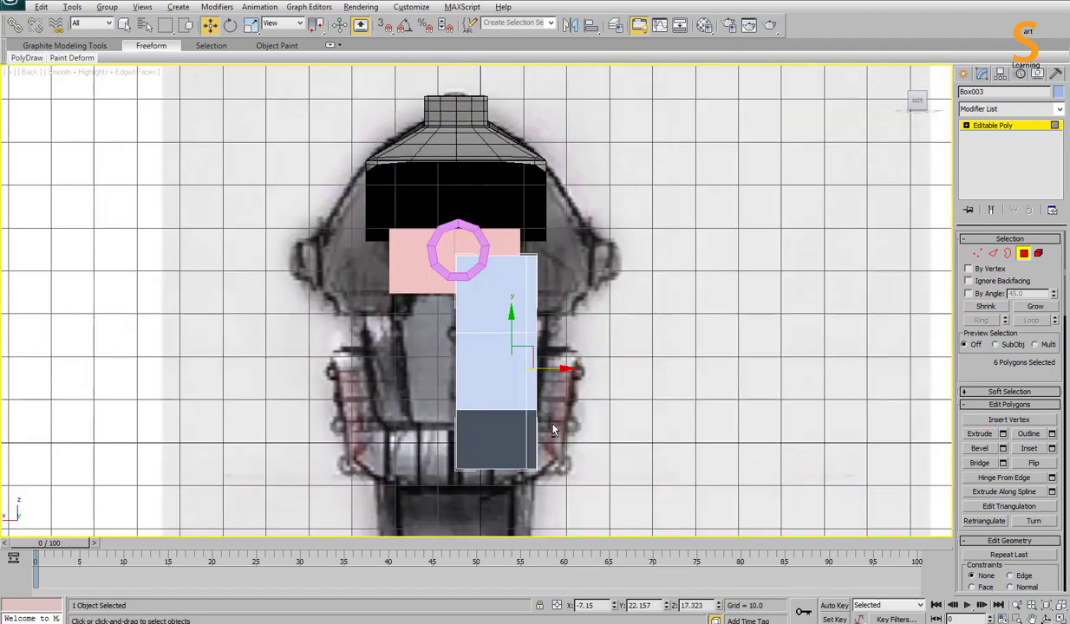
key("l")
key("alt+w")
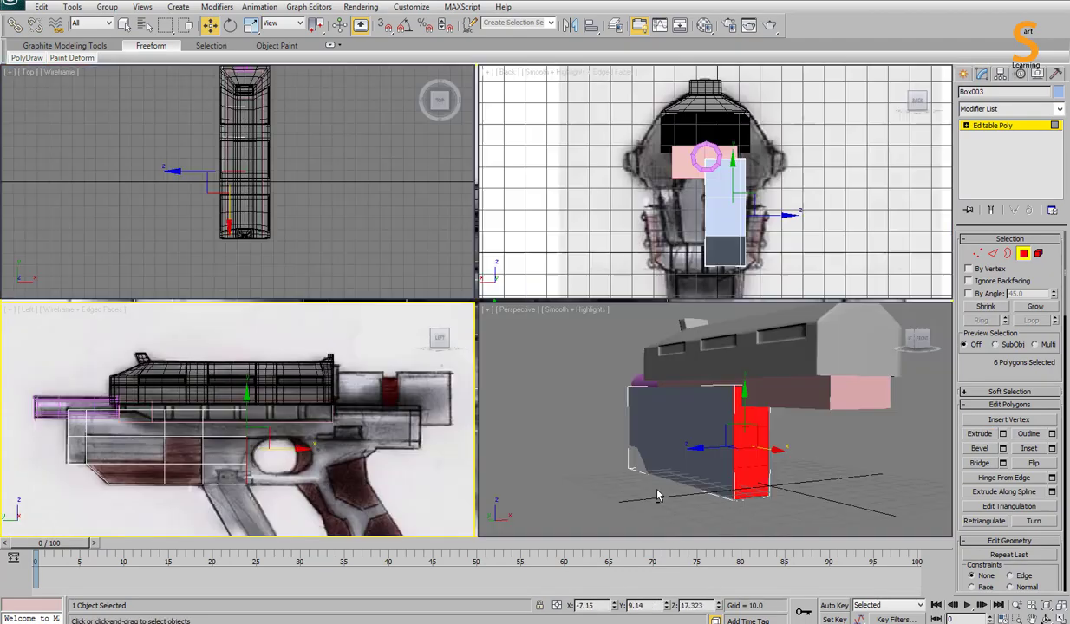
key("alt+w")
middle_click_drag(659, 431, 547, 371, "alt")
left_click(548, 371)
Step: Extrude the underside face down into the slanted front grip
key("l")
key("p")
right_click(530, 335)
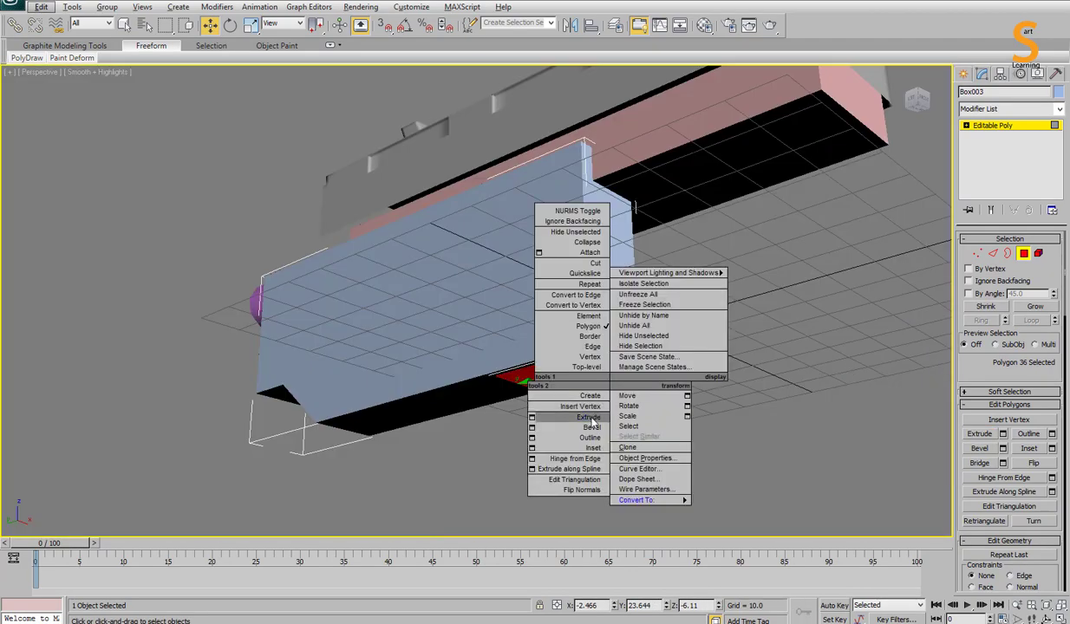
key("Escape")
key("alt+w")
key("alt+w")
middle_click_drag(469, 452, 468, 330)
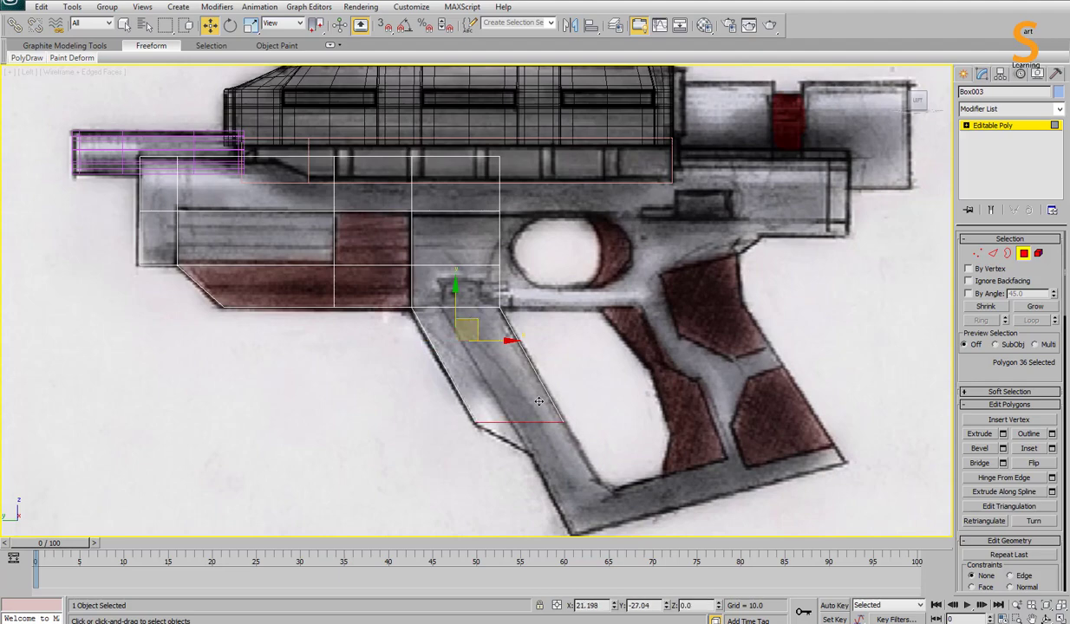
key("p")
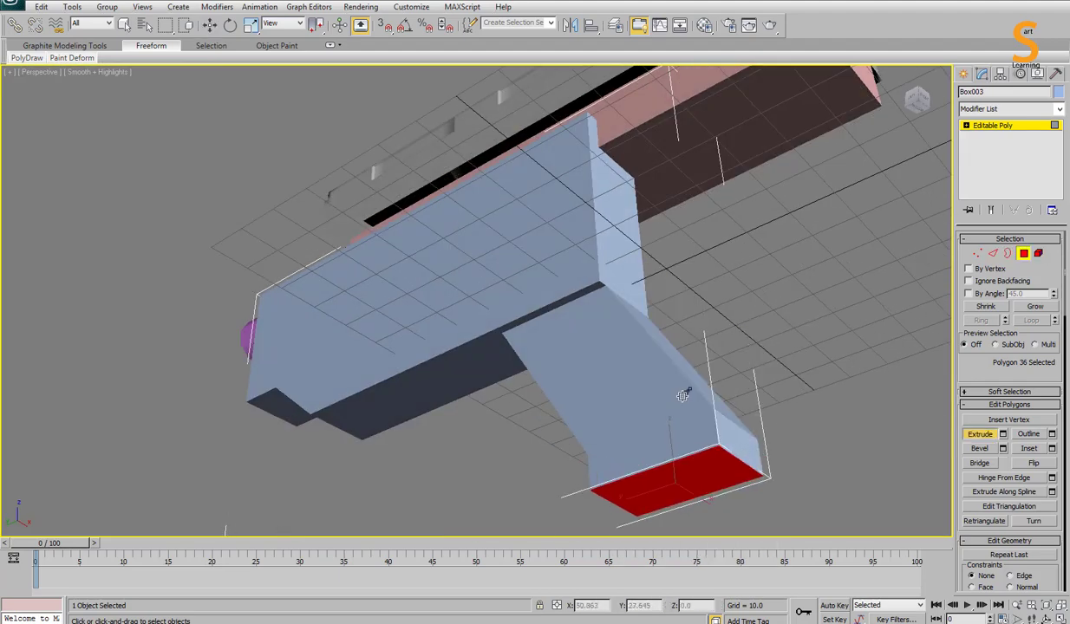
key("l")
middle_click_drag(536, 444, 536, 395)
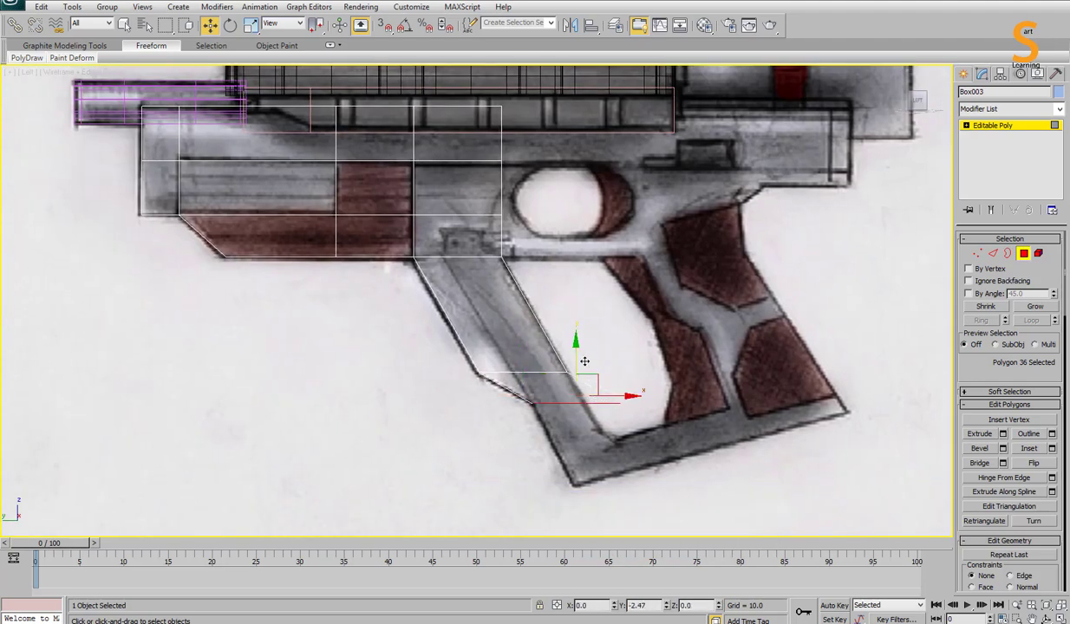
Step: Move the front grip's bottom vertices onto the sketch outline
key("1")
left_click_drag(636, 395, 607, 423)
key("alt+w")
key("4")
key("alt+w")
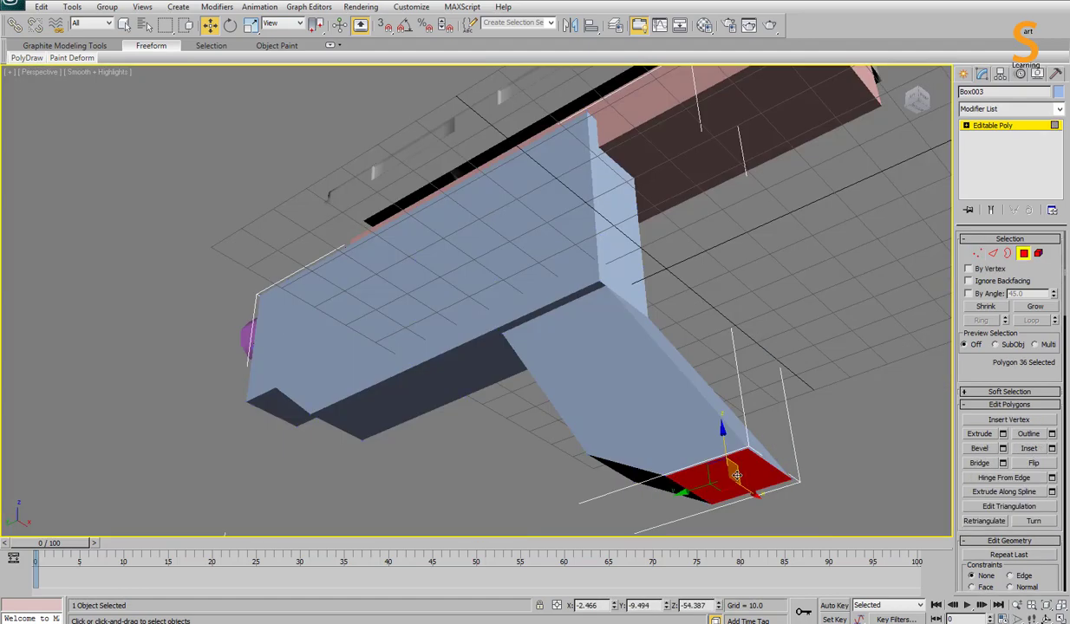
key("l")
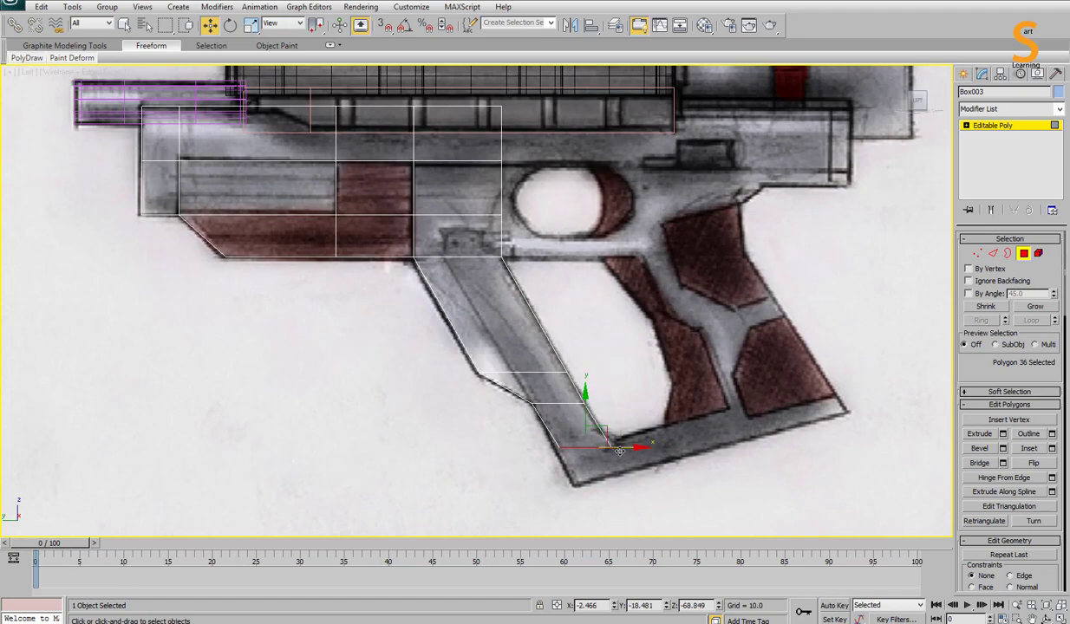
key("1")
key("4")
key("p")
Step: Extrude the grip's end face back into the bottom bar and align its vertices
right_click(748, 343)
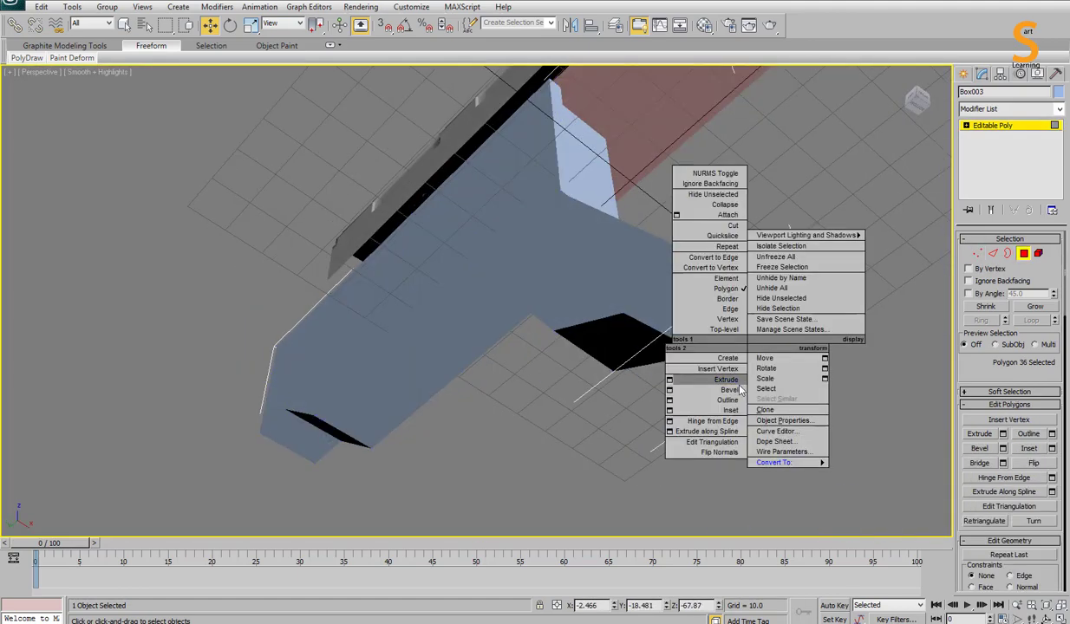
key("Escape")
key("l")
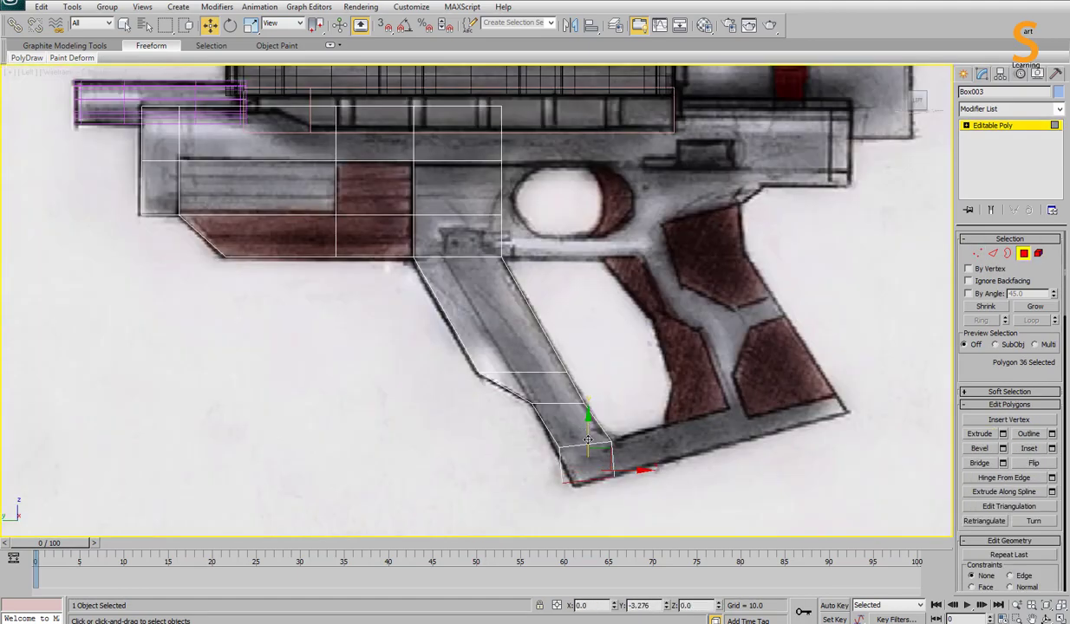
key("1")
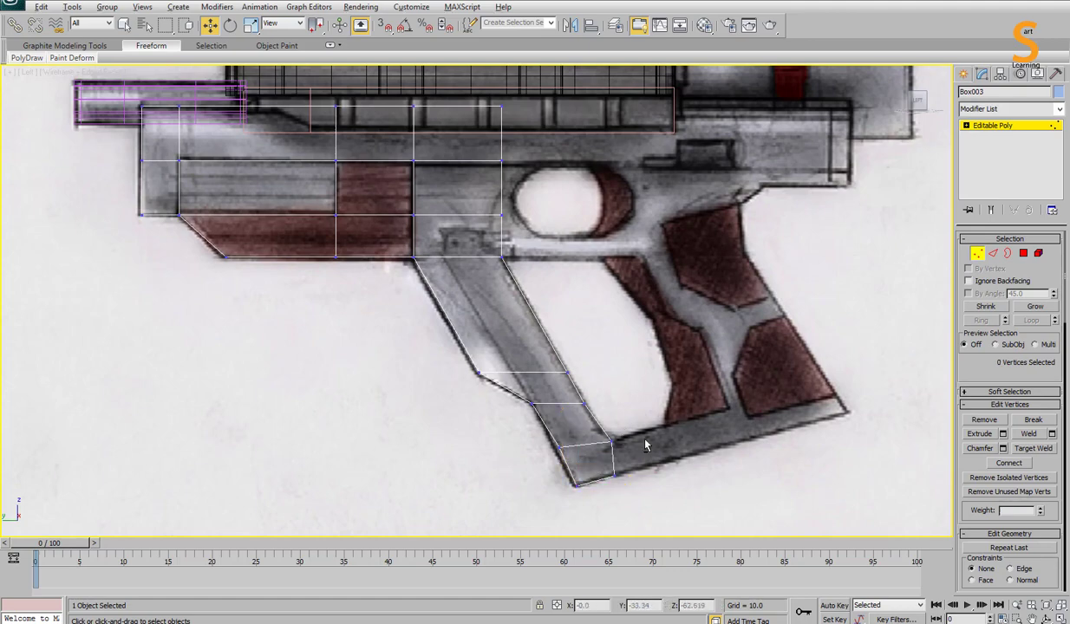
key("p")
key("z")
key("4")
right_click(598, 477)
key("Escape")
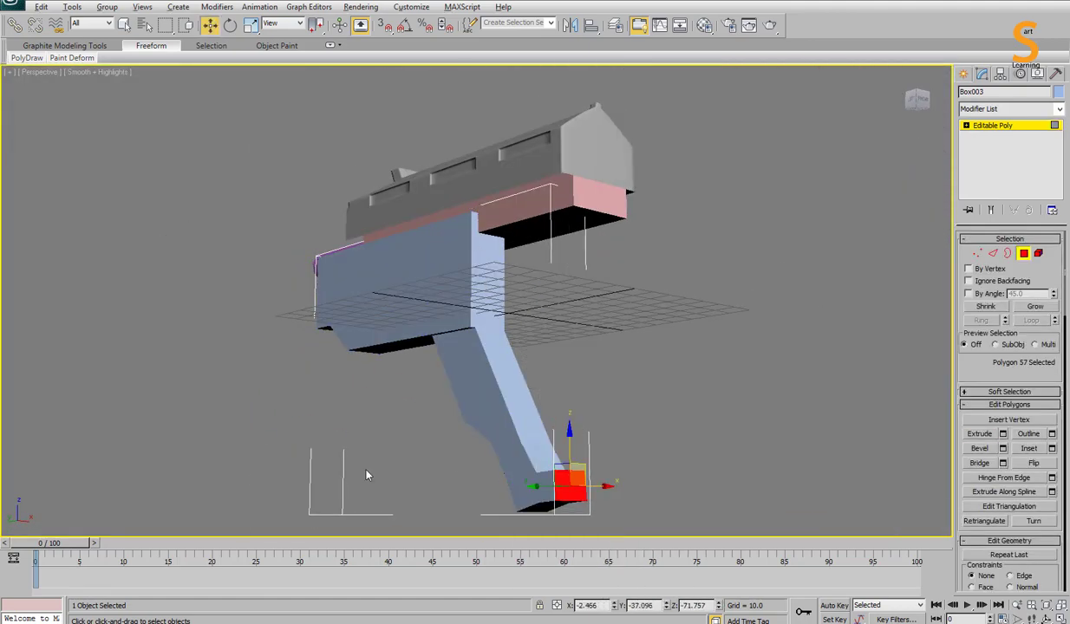
key("l")
key("1")
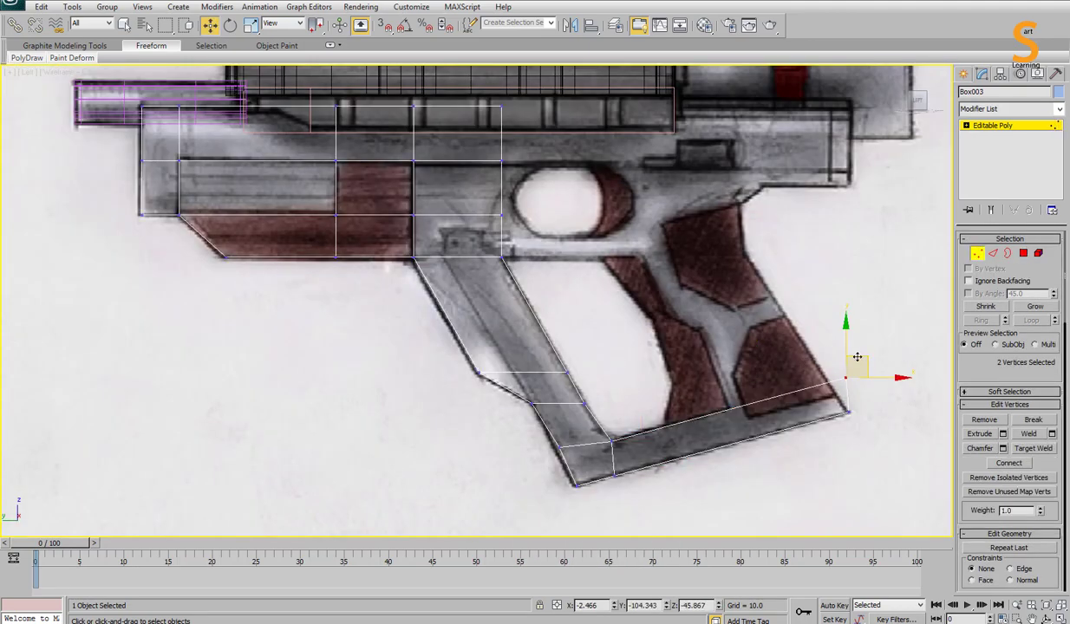
Step: Select the bottom bar's long edges to split the bar
right_click(768, 470)
left_click(692, 422)
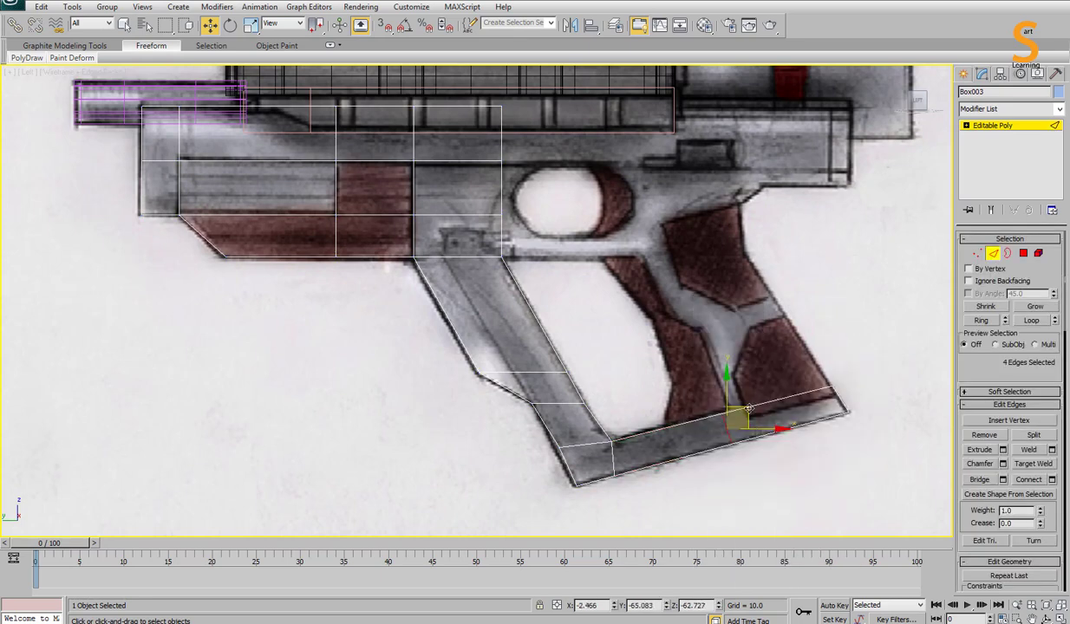
scroll(1008, 395, "down", 5)
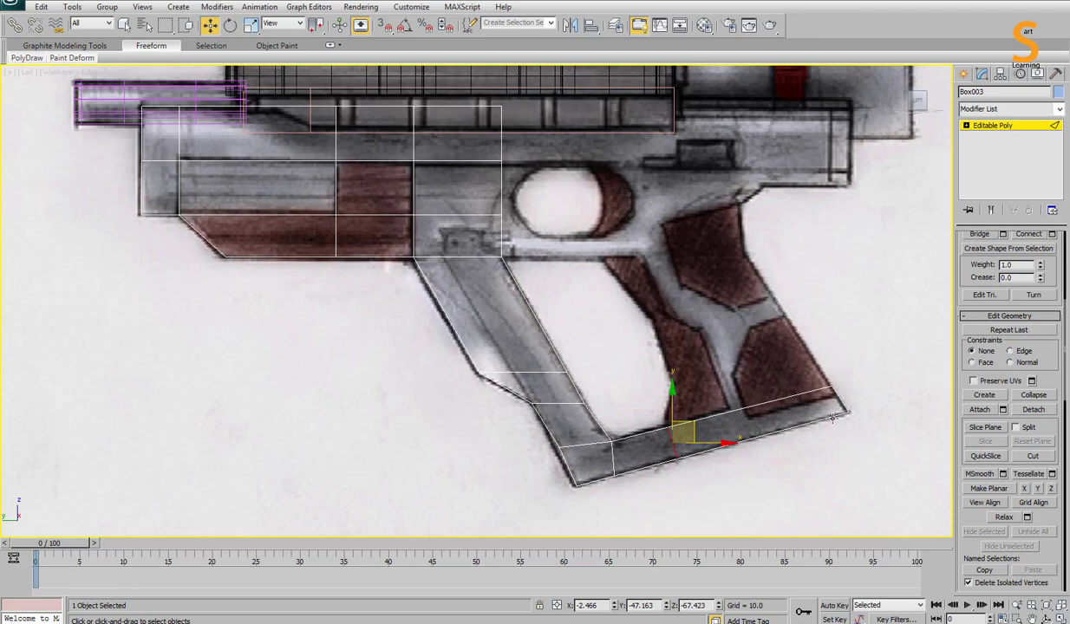
key("4")
right_click(795, 438)
key("p")
middle_click_drag(695, 411, 741, 395, "alt")
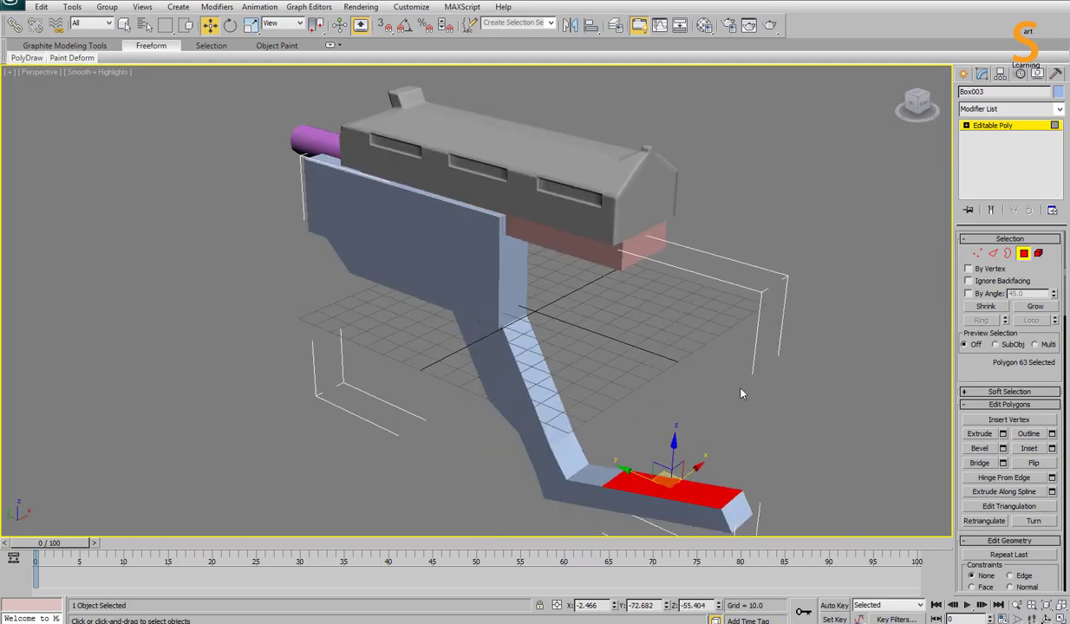
Step: Extrude the bar's top face upward into the rear grip, following the grip slant
right_click(741, 394)
mouse_move(674, 442)
left_mouse_down()
mouse_move(643, 370)
mouse_move(698, 377)
left_mouse_up()
key("l")
key("1")
key("4")
key("p")
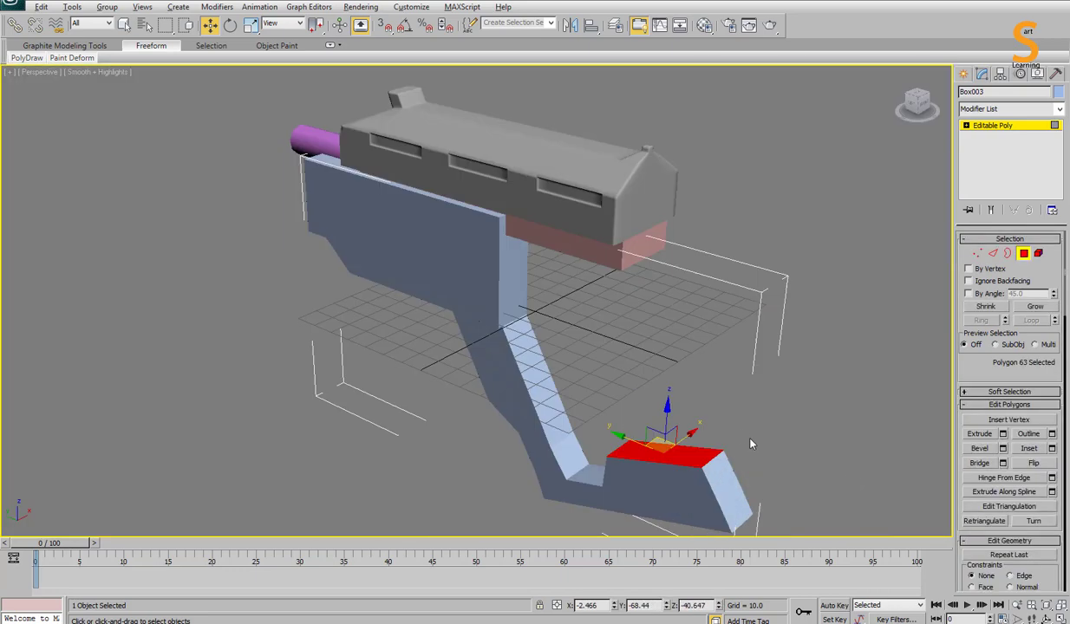
key("l")
key("1")
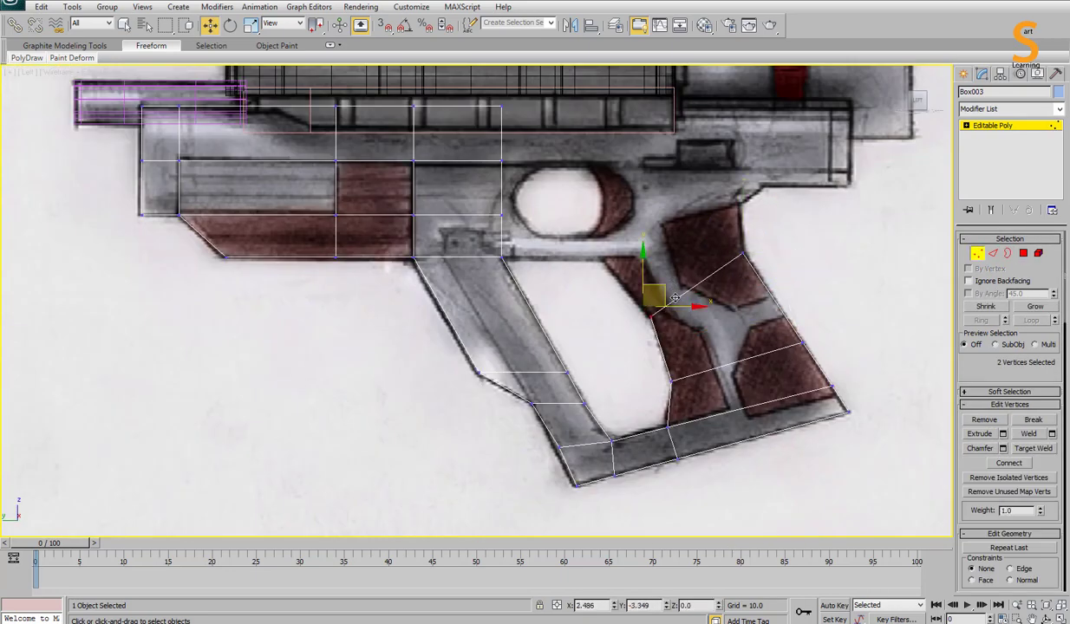
key("p")
Step: Extrude the rear grip's top face once more and align its vertices to the sketch
right_click(712, 388)
left_click(646, 234)
key("l")
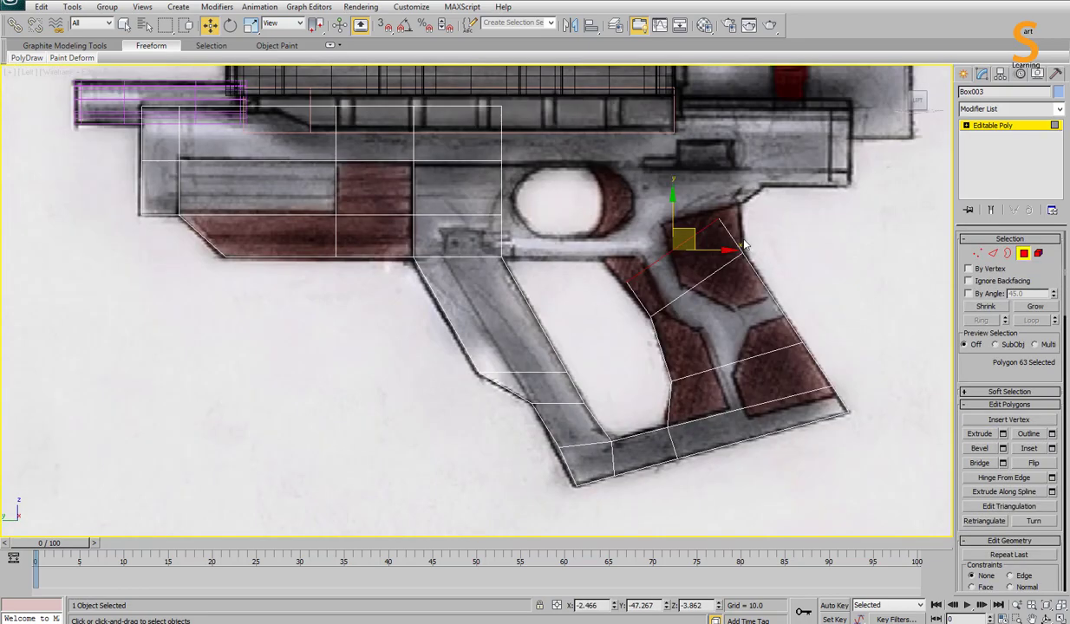
key("1")
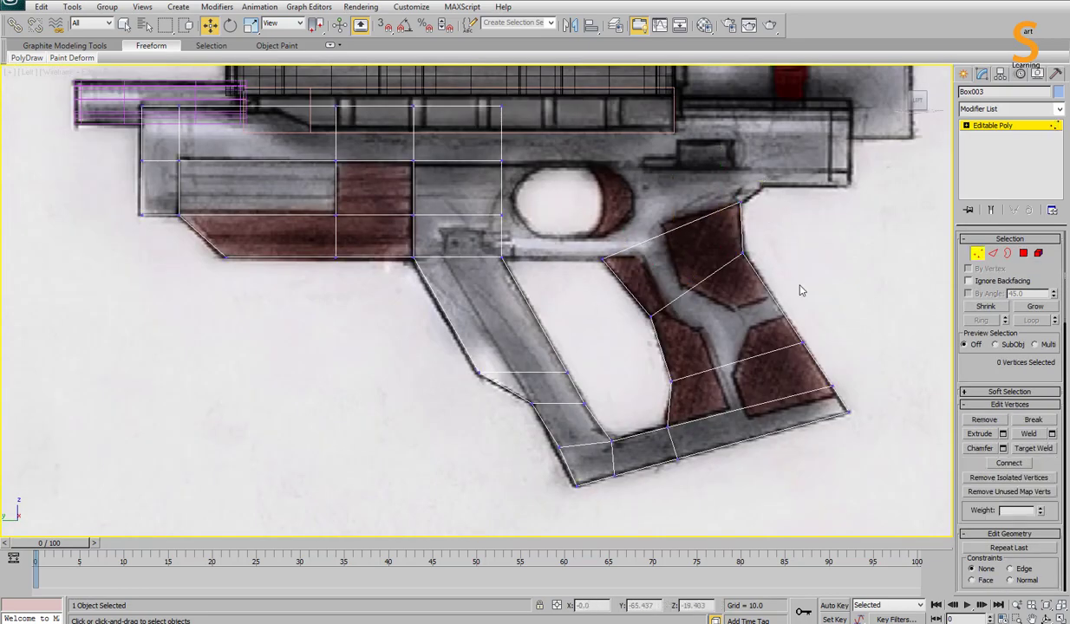
key("4")
key("p")
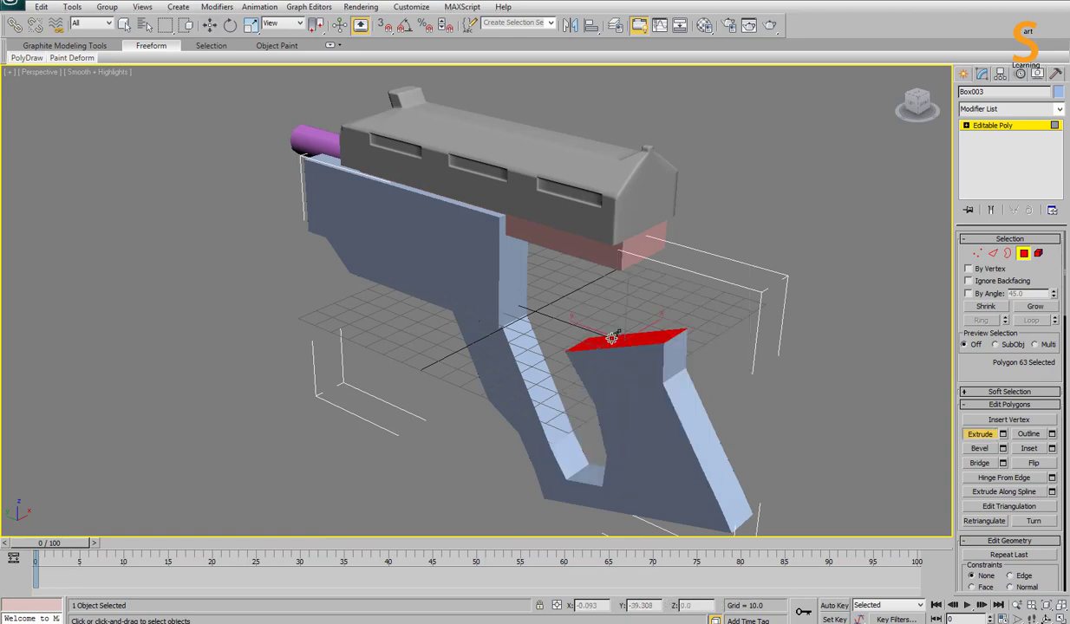
key("k")
key("l")
key("1")
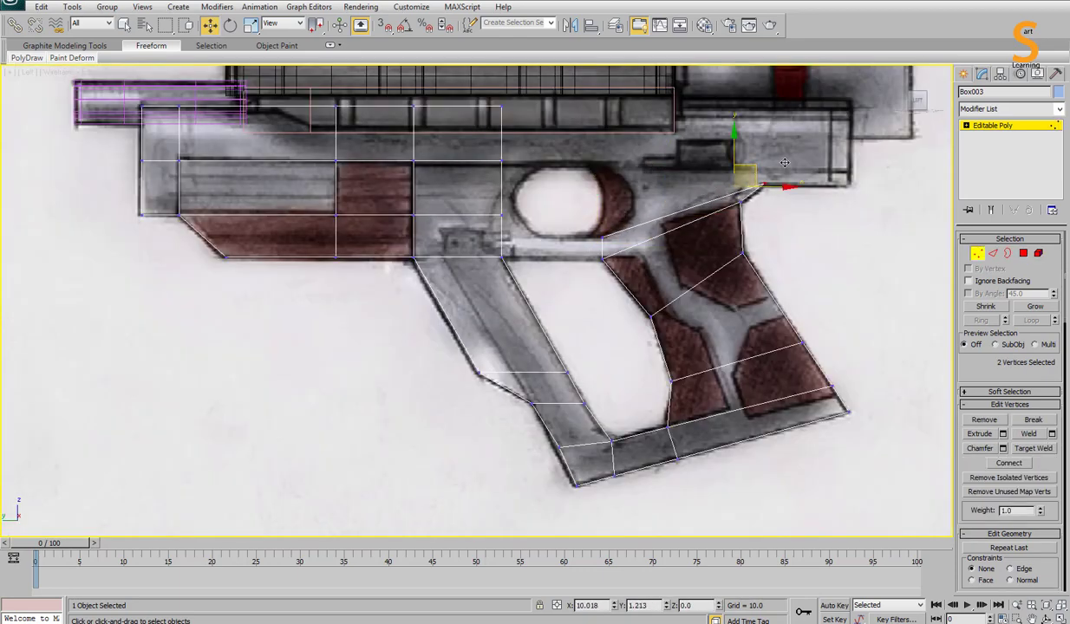
key("alt+w")
key("alt+w")
key("4")
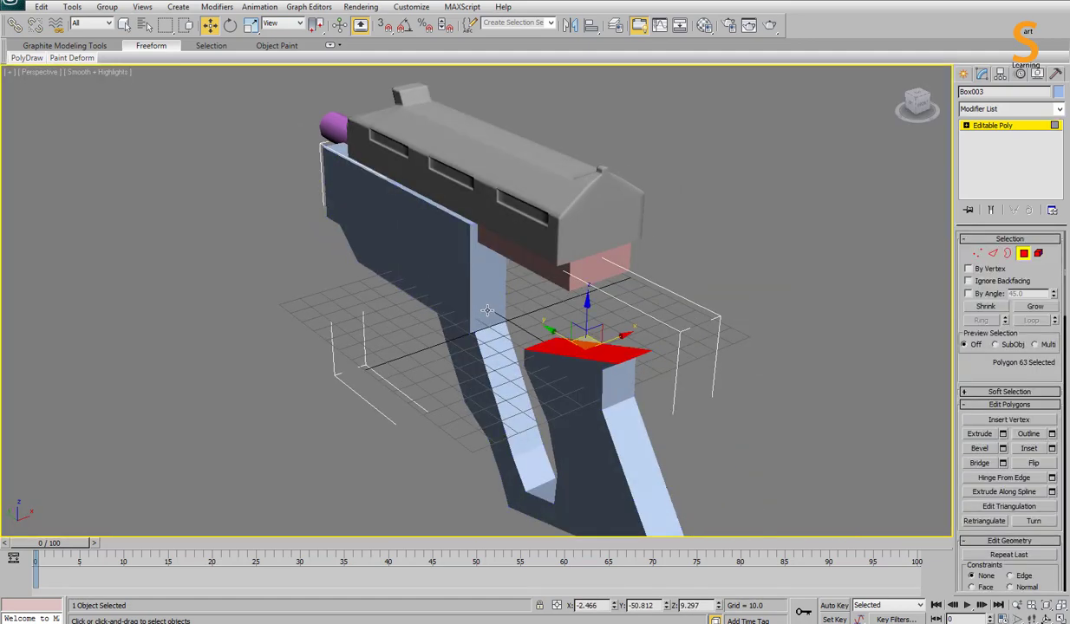
middle_click_drag(532, 278, 549, 299, "alt")
Step: Inset the selected frame face and compare it against the side sketch
right_click(549, 300)
left_click(536, 371)
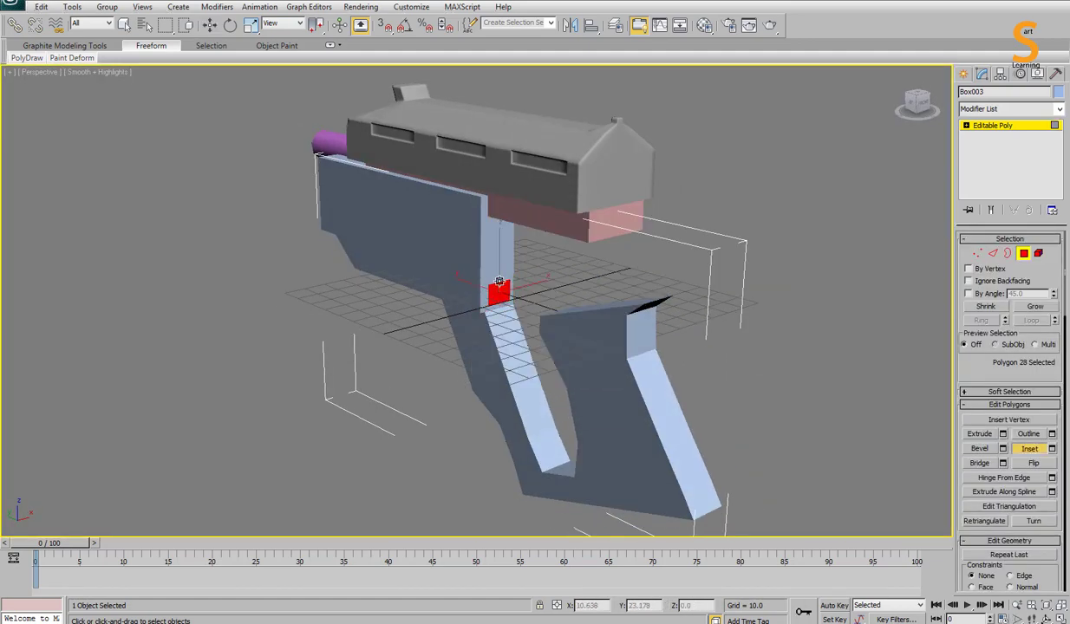
key("l")
key("p")
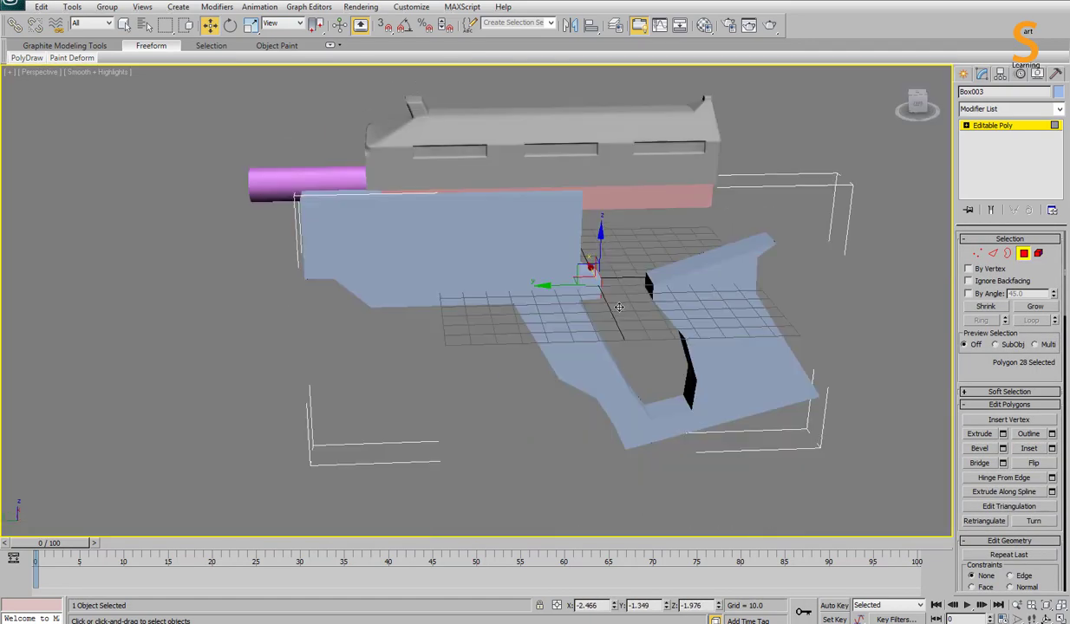
key("alt+w")
key("alt+w")
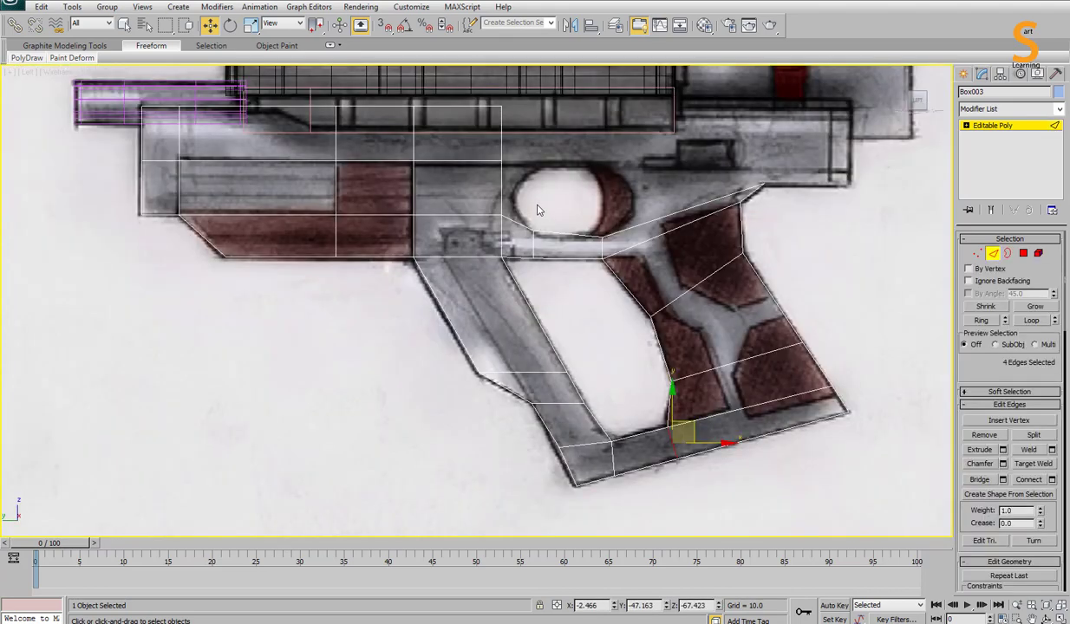
key("1")
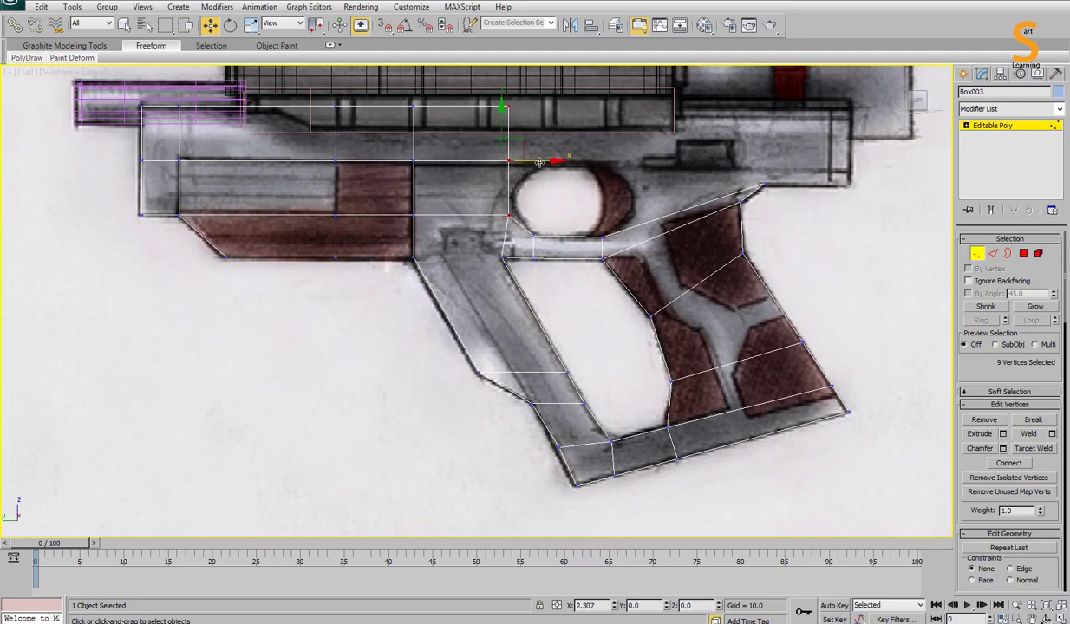
key("p")
key("4")
Step: Push the frame's rear top section back so it sits beneath the receiver's rear
right_click(549, 223)
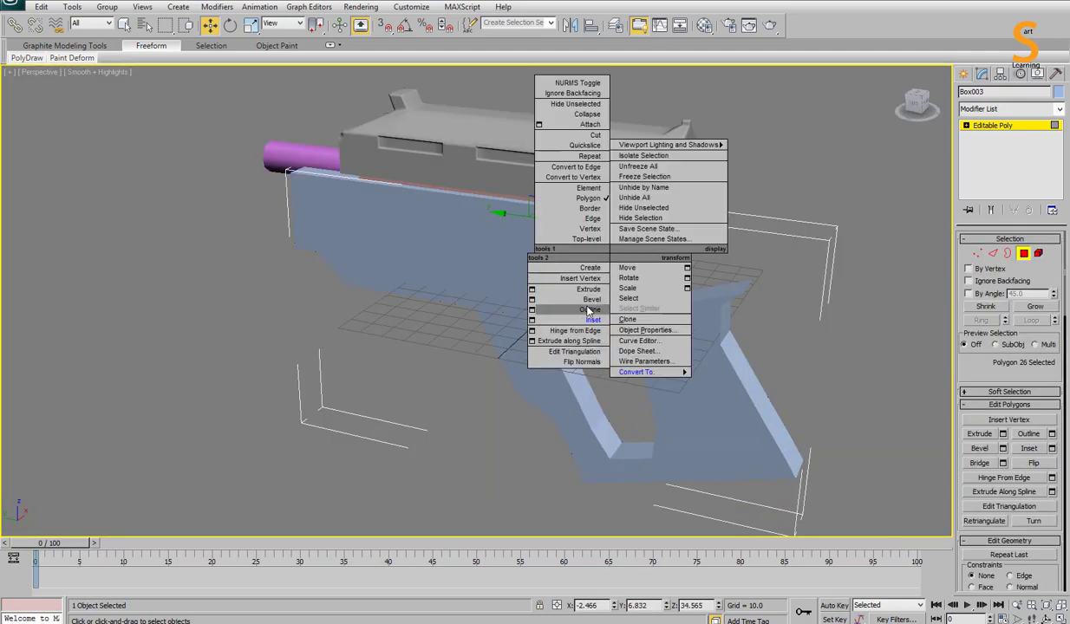
left_click(616, 354)
key("l")
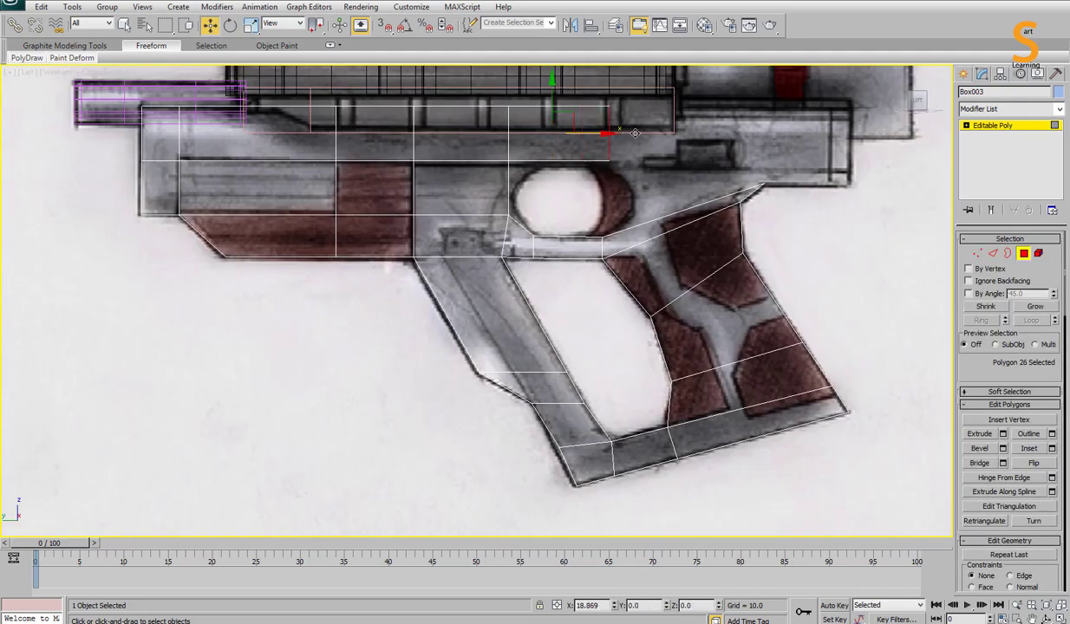
key("p")
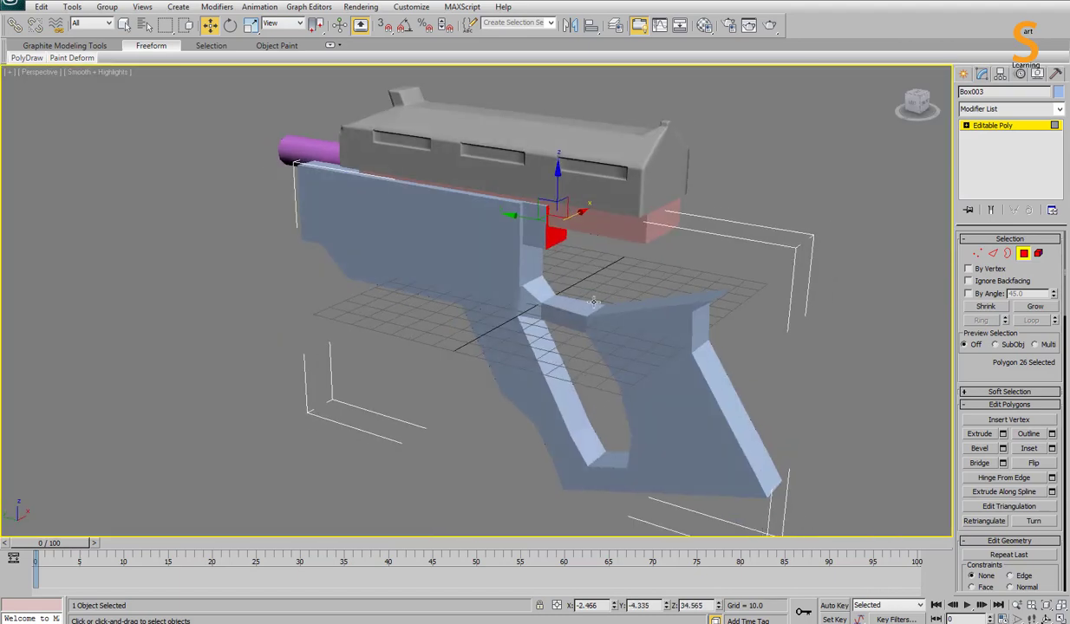
right_click(572, 382)
key("alt+w")
key("alt+w")
left_click_drag(572, 133, 605, 132)
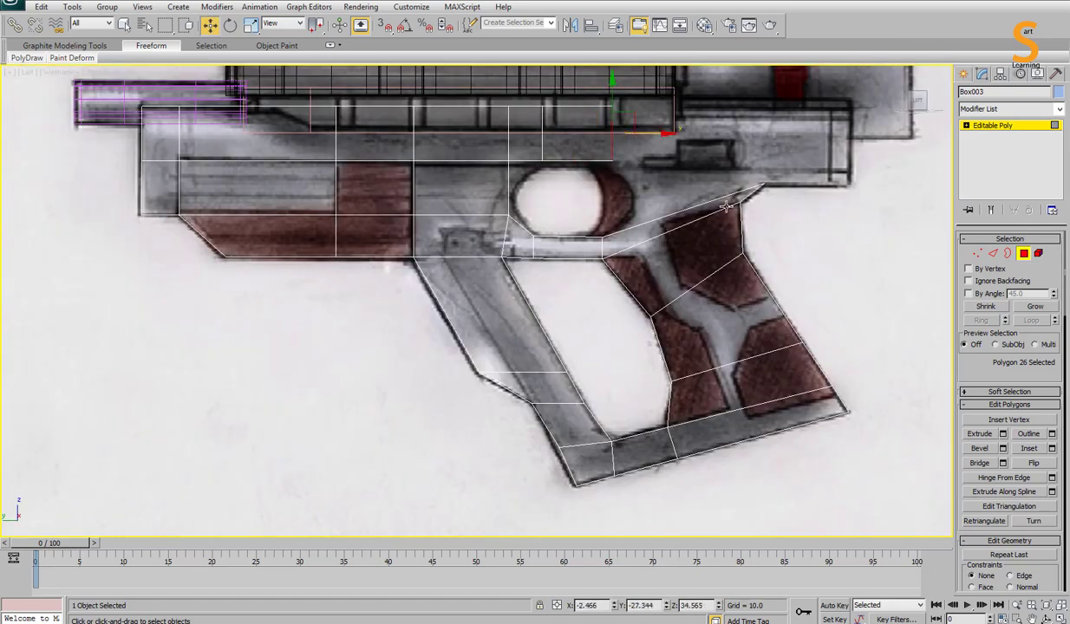
key("p")
right_click(624, 254)
key("Escape")
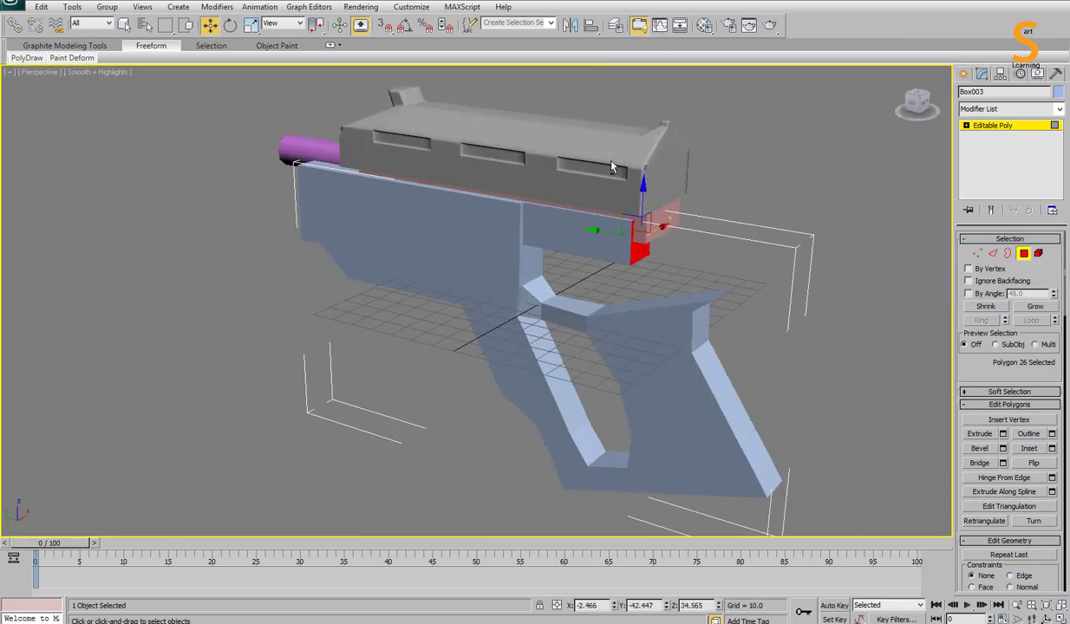
key("l")
key("alt+w")
Step: Check the extended frame against the sketch and select a polygon on the frame side
key("alt+w")
key("p")
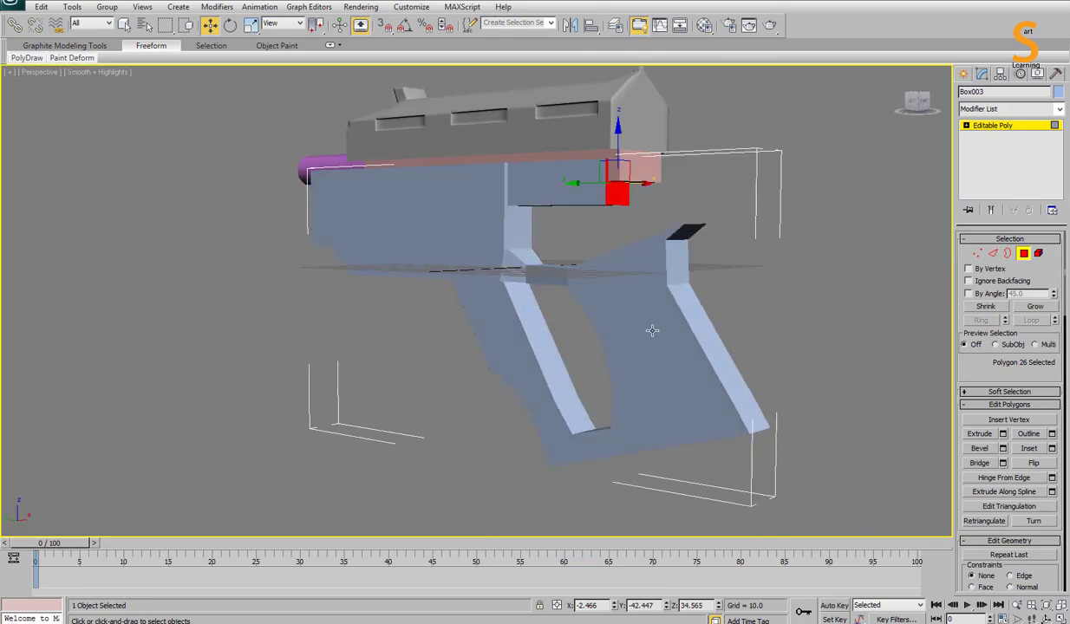
key("alt+w")
key("l")
key("alt+w")
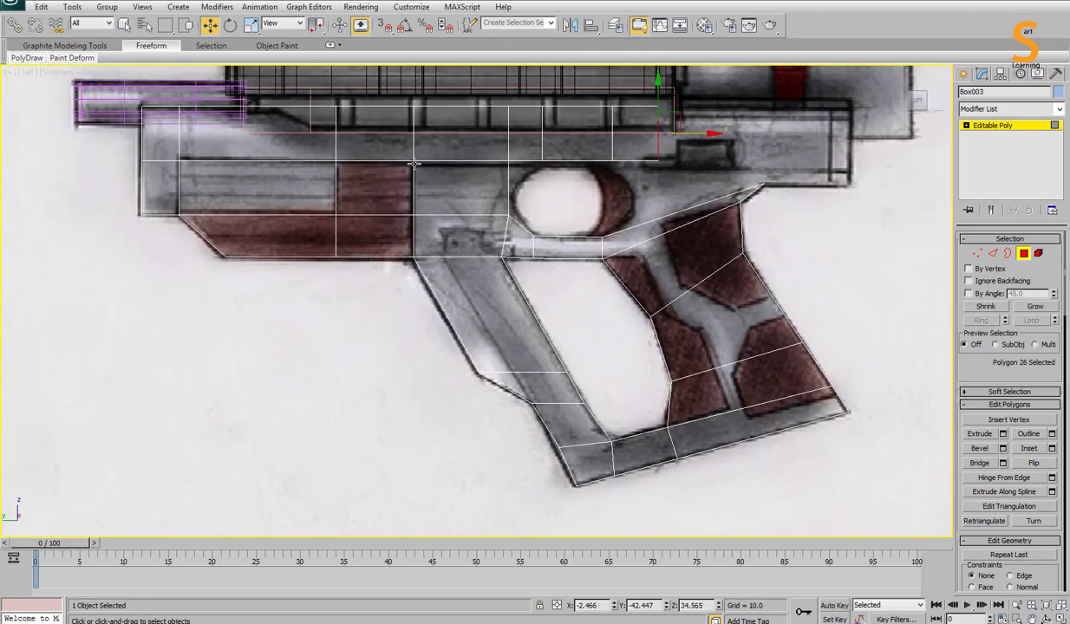
key("p")
left_click(478, 227)
Step: Select the frame's side polygons and its vertical edge loop against the sketch
left_click(425, 227)
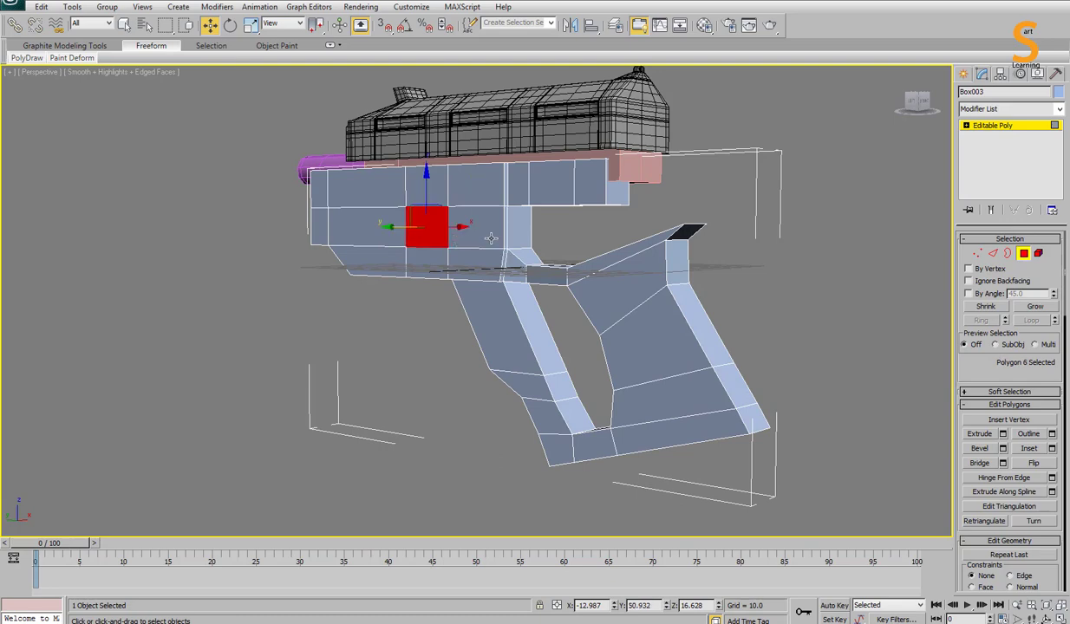
key("2")
middle_click_drag(500, 274, 520, 351, "alt")
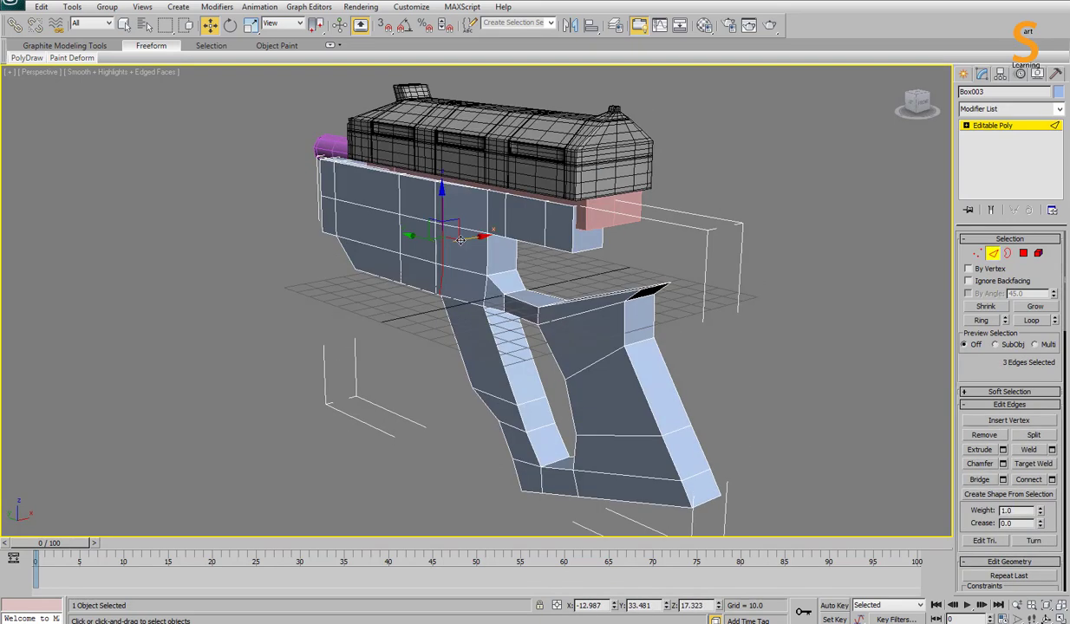
double_click(479, 201)
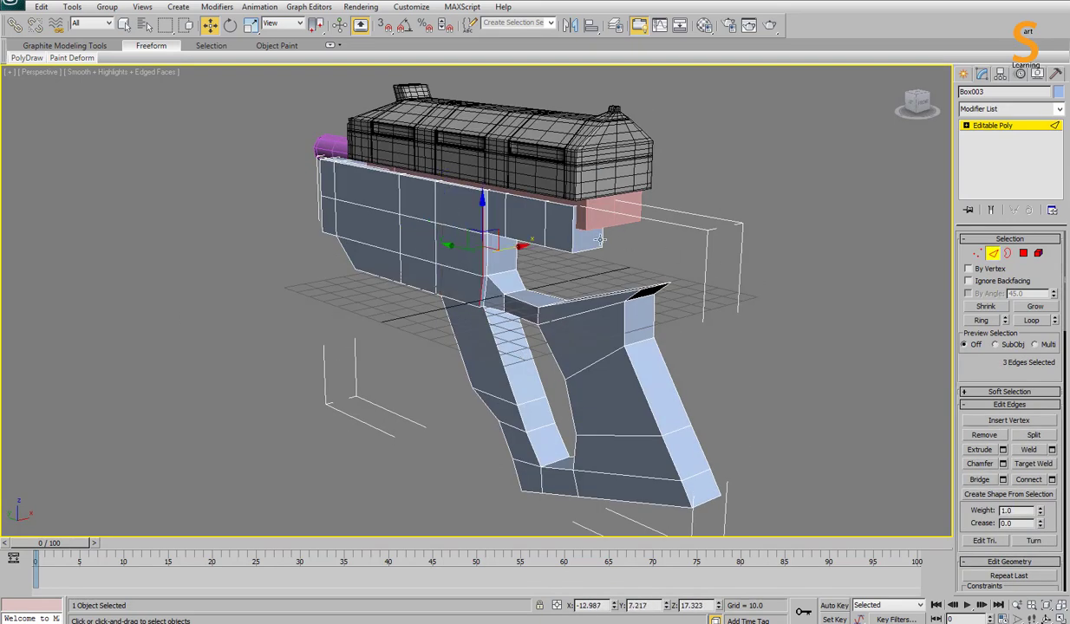
key("l")
key("4")
left_click(371, 191)
key("p")
key("l")
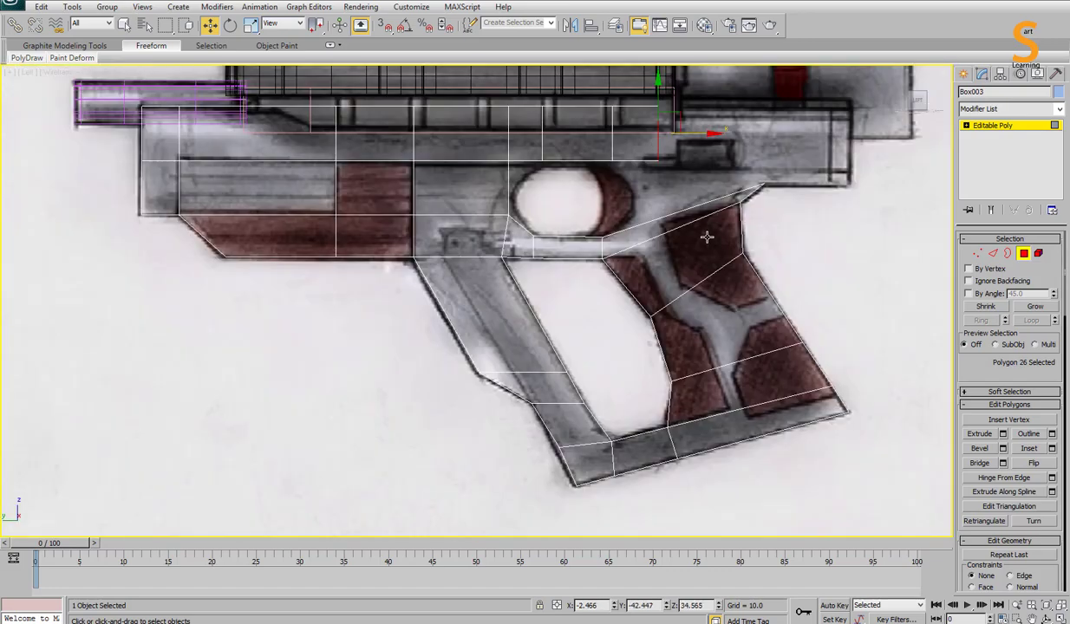
key("p")
right_click(736, 411)
left_click(554, 232)
Step: Extend the frame's rear edge loop and underside faces back under the receiver
key("l")
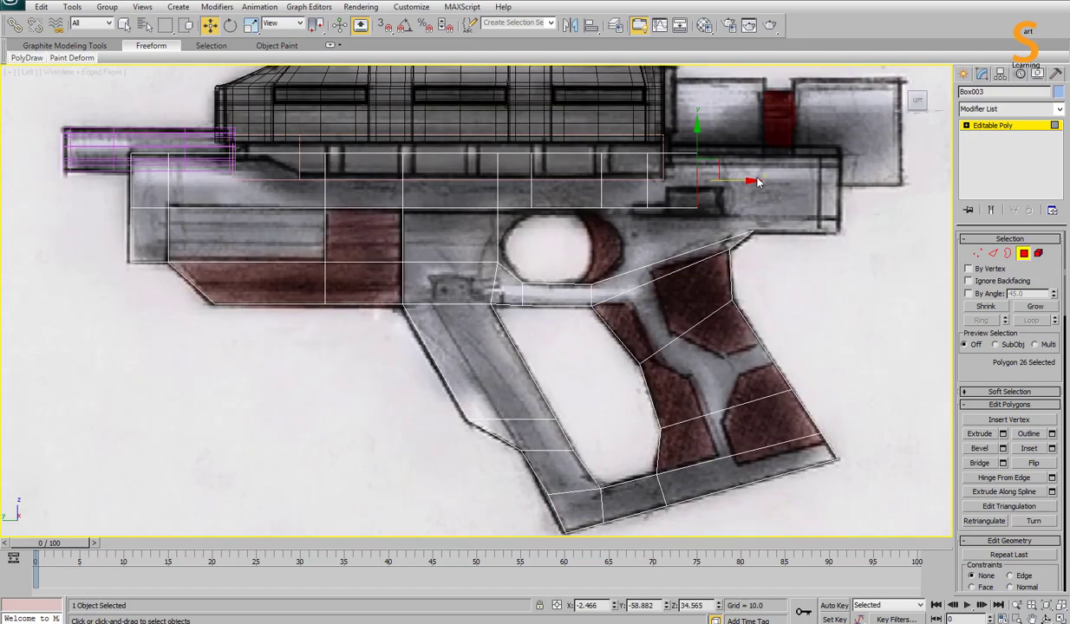
key("2")
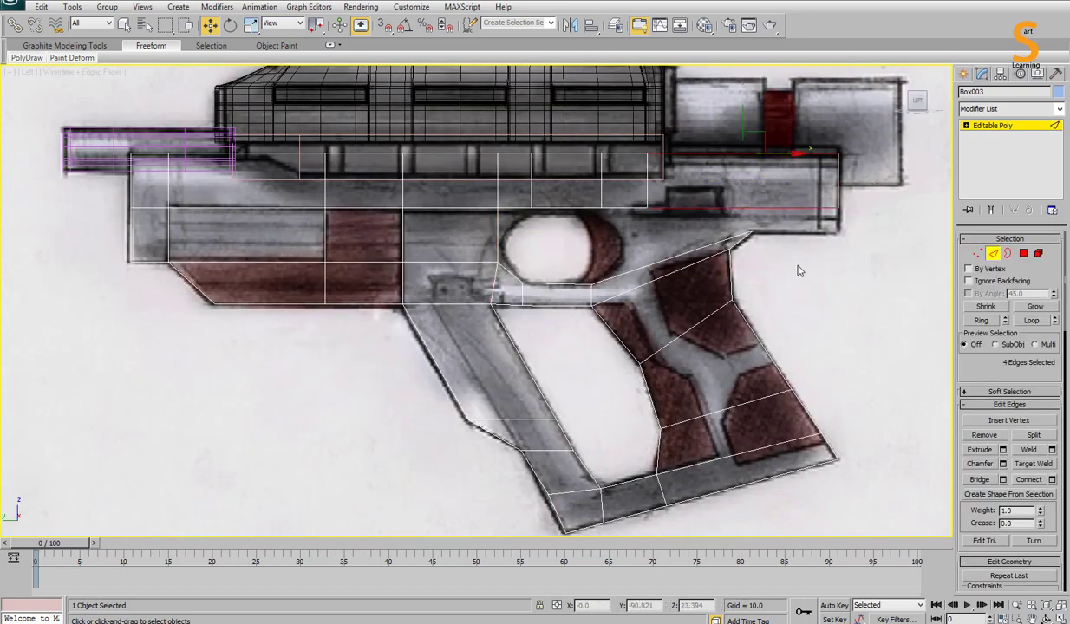
double_click(743, 178)
key("p")
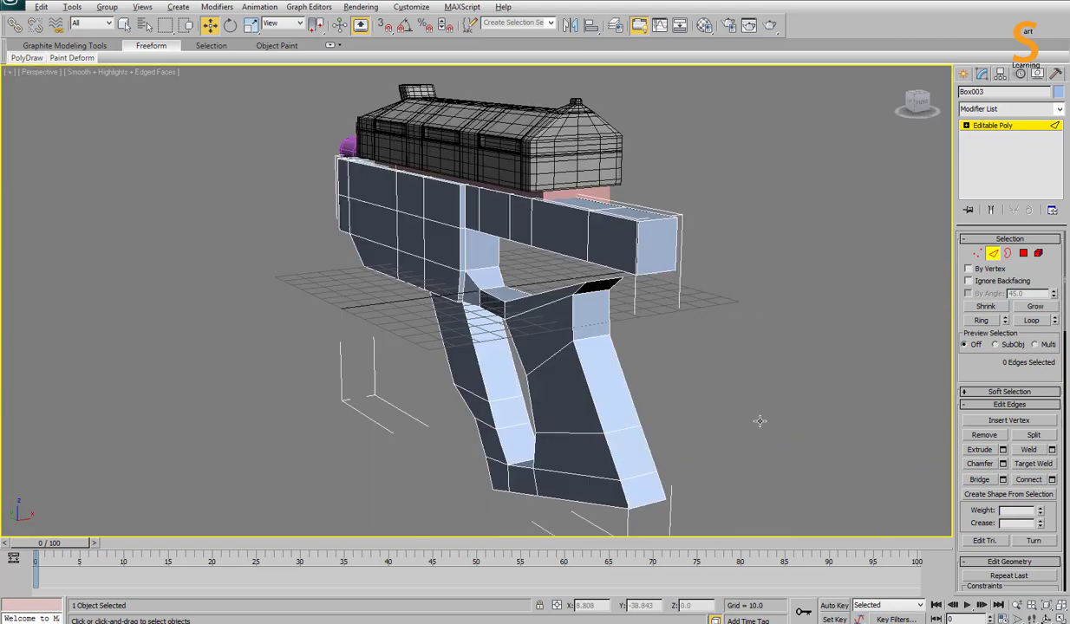
key("4")
right_click(609, 208)
key("l")
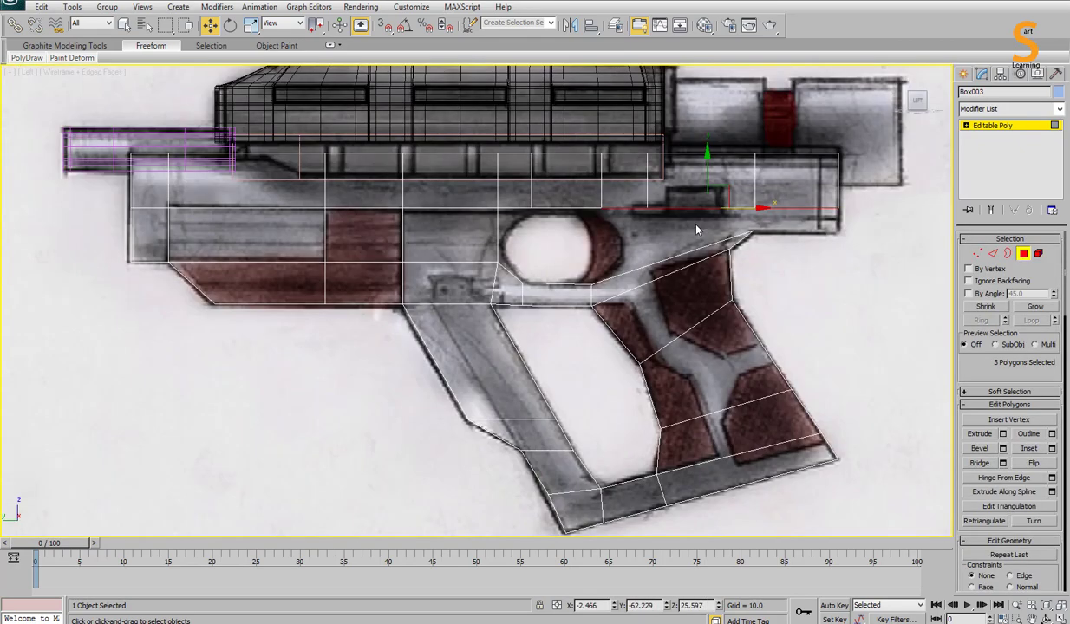
key("p")
right_click(623, 192)
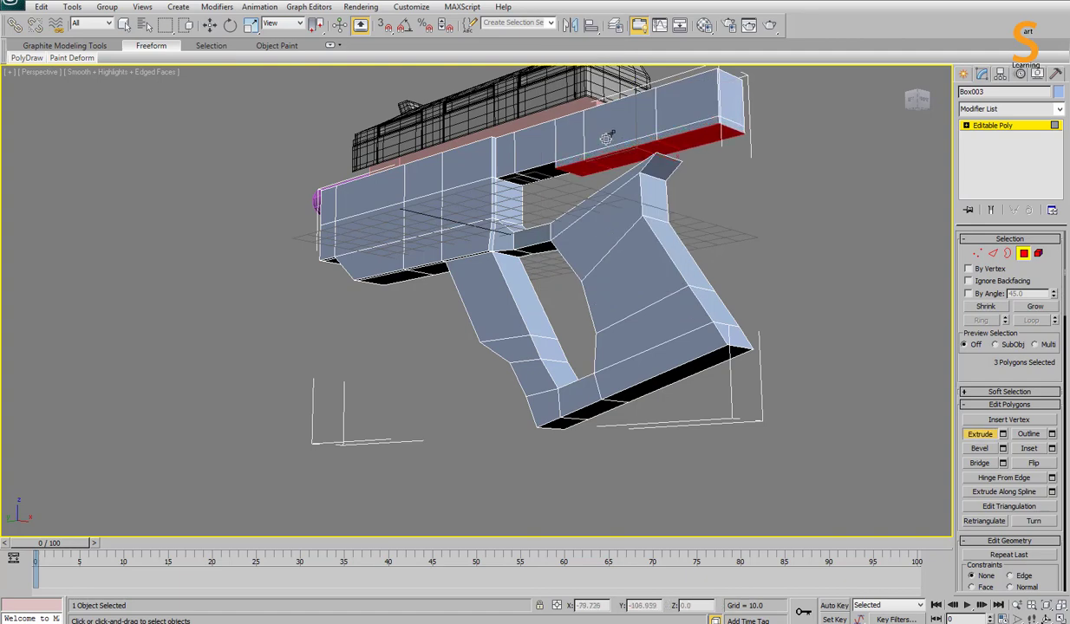
key("l")
Step: Select the grip's top edge loop and vertices, then bridge the frame down to the grip
key("2")
left_click(656, 322)
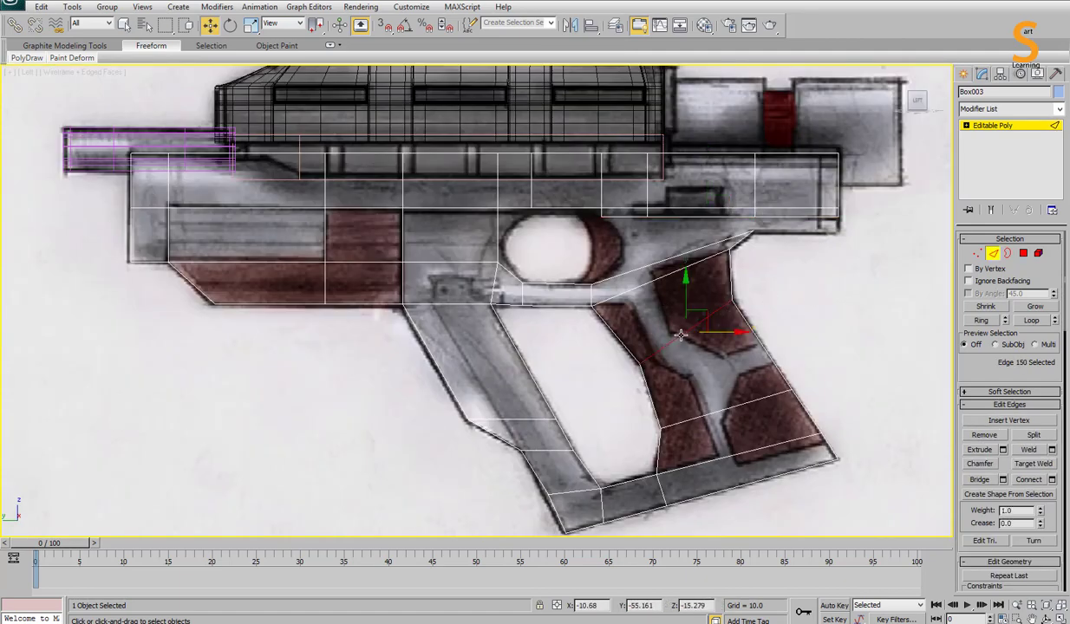
double_click(656, 321)
right_click(783, 336)
left_click(825, 303)
key("1")
left_click_drag(651, 246, 684, 264)
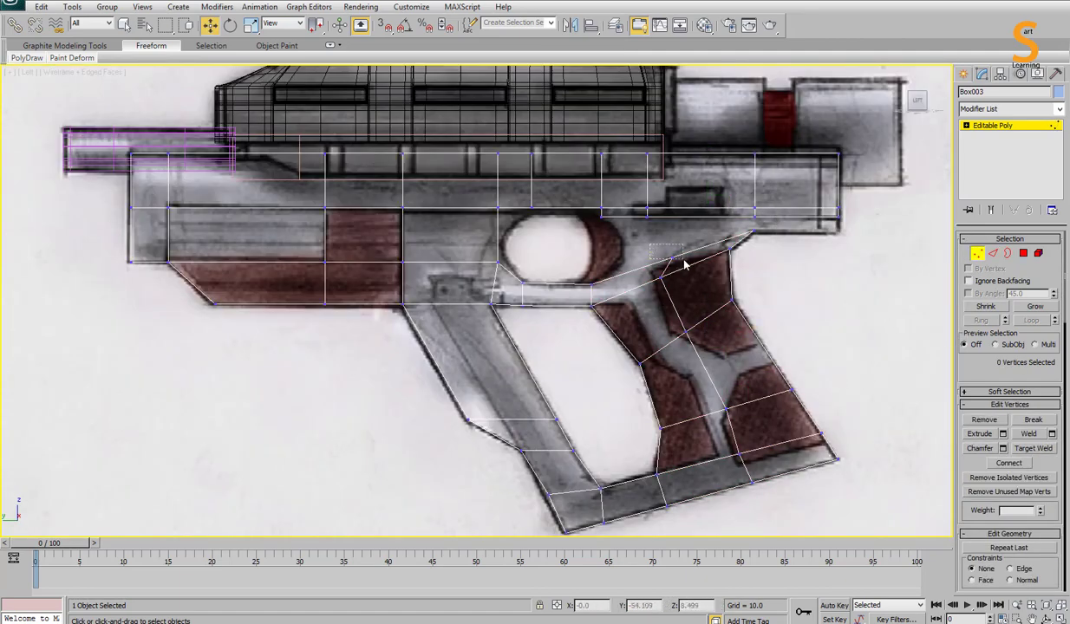
key("p")
key("4")
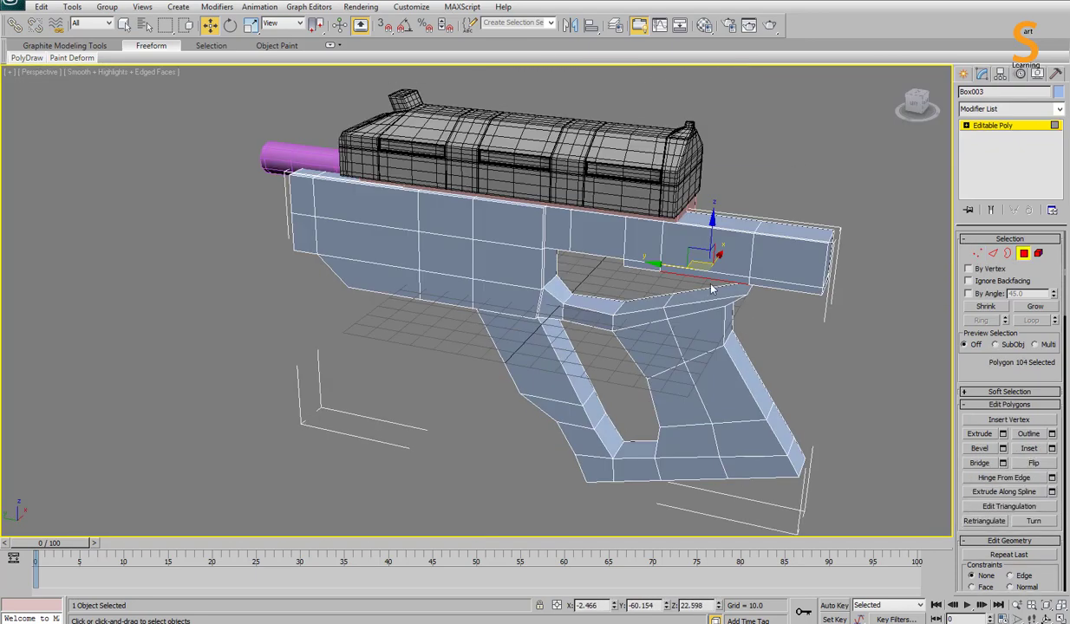
left_click(980, 463)
middle_click_drag(659, 329, 692, 310, "alt")
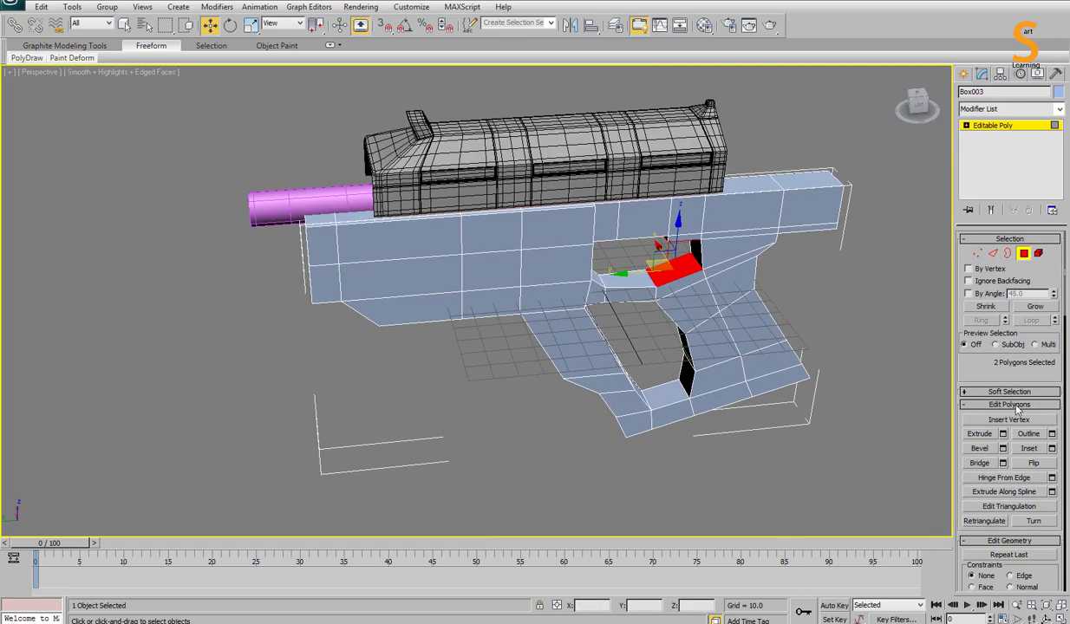
Step: Reshape the vertices near the grip top around the sketch's round opening
key("l")
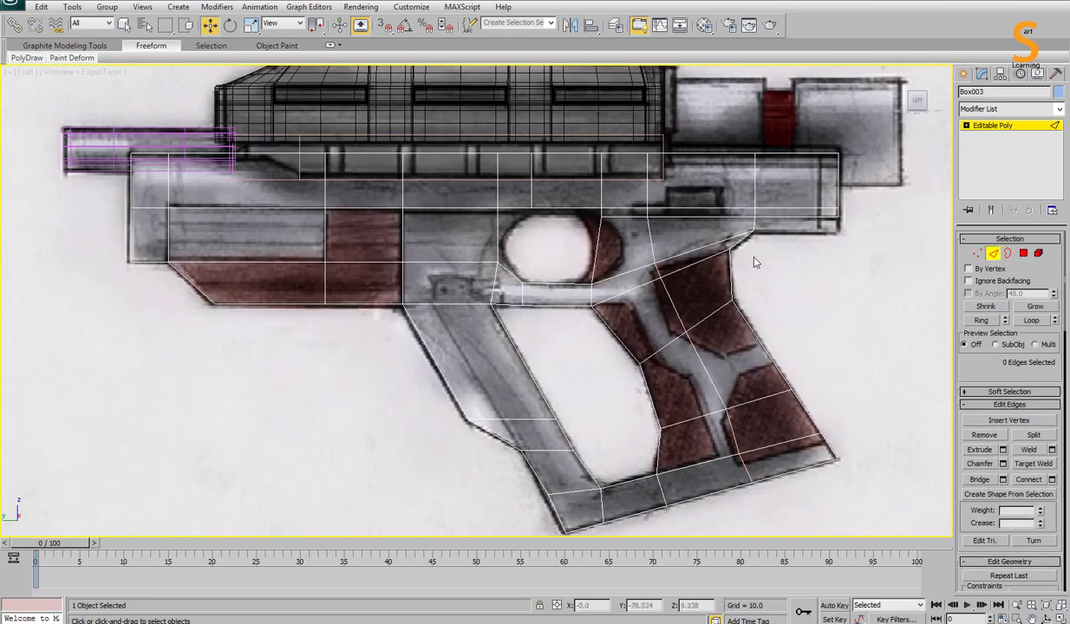
key("1")
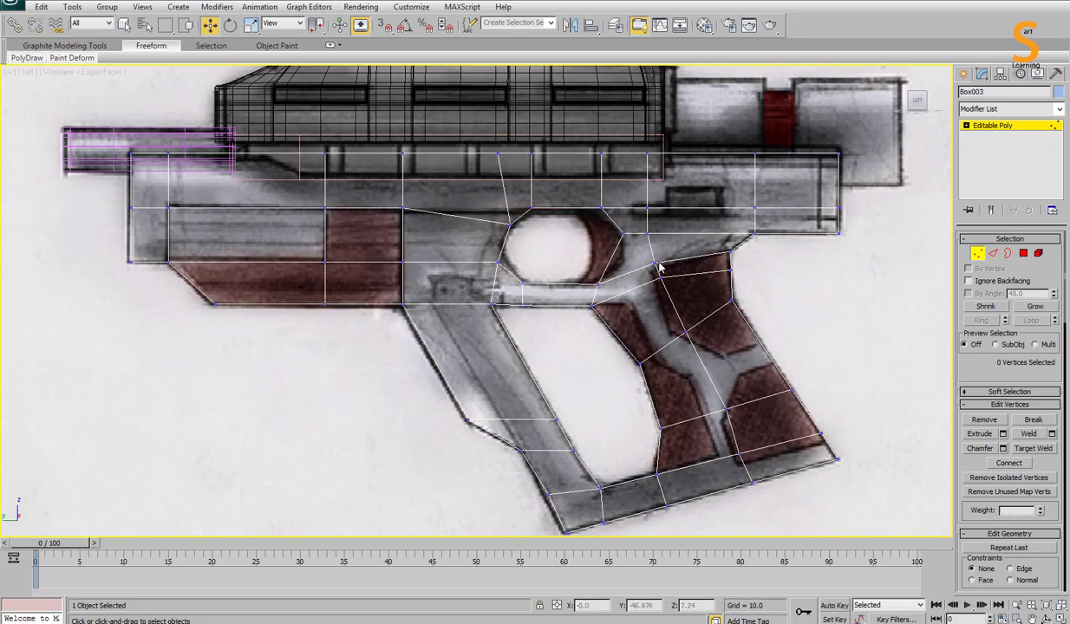
left_click(647, 235)
right_click(647, 235)
left_click(637, 272)
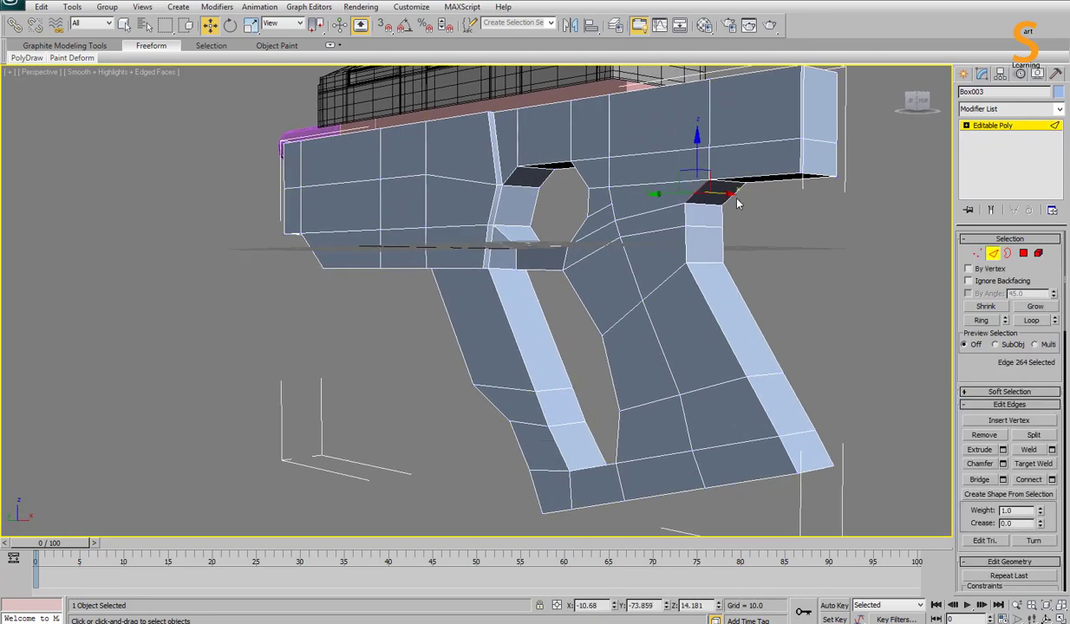
right_click(815, 265)
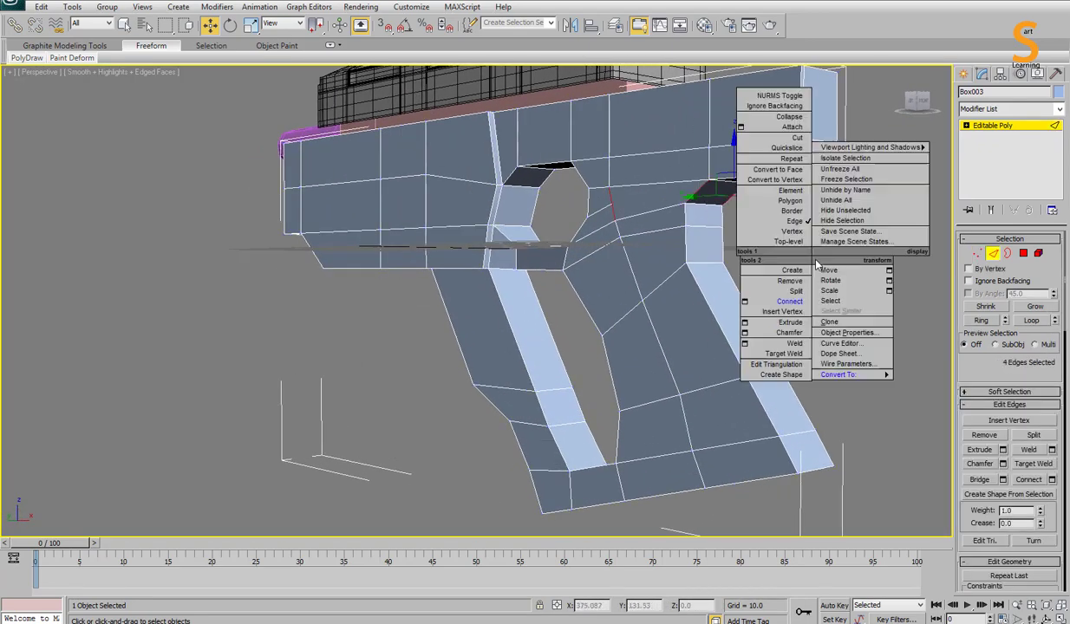
left_click(792, 231)
right_click(605, 227)
key("Escape")
Step: Select the faces inside the round hole and inset them
key("l")
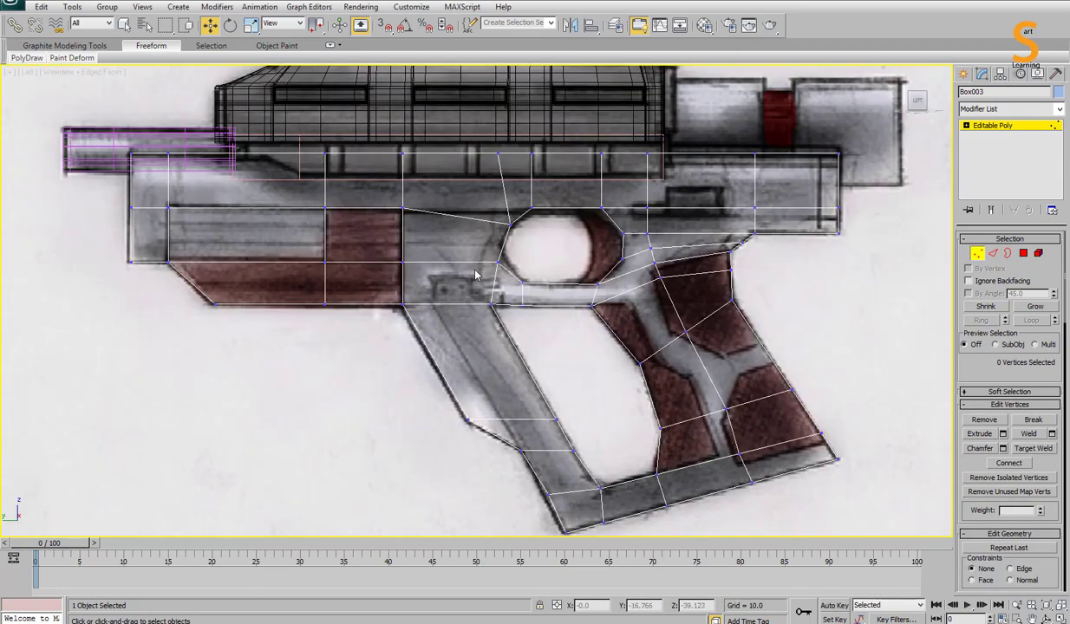
key("p")
key("4")
left_click(676, 201)
mouse_move(688, 406)
middle_mouse_down("alt")
mouse_move(627, 369)
mouse_move(646, 192)
middle_mouse_up("alt")
key("l")
key("p")
right_click(646, 193)
left_click(668, 220)
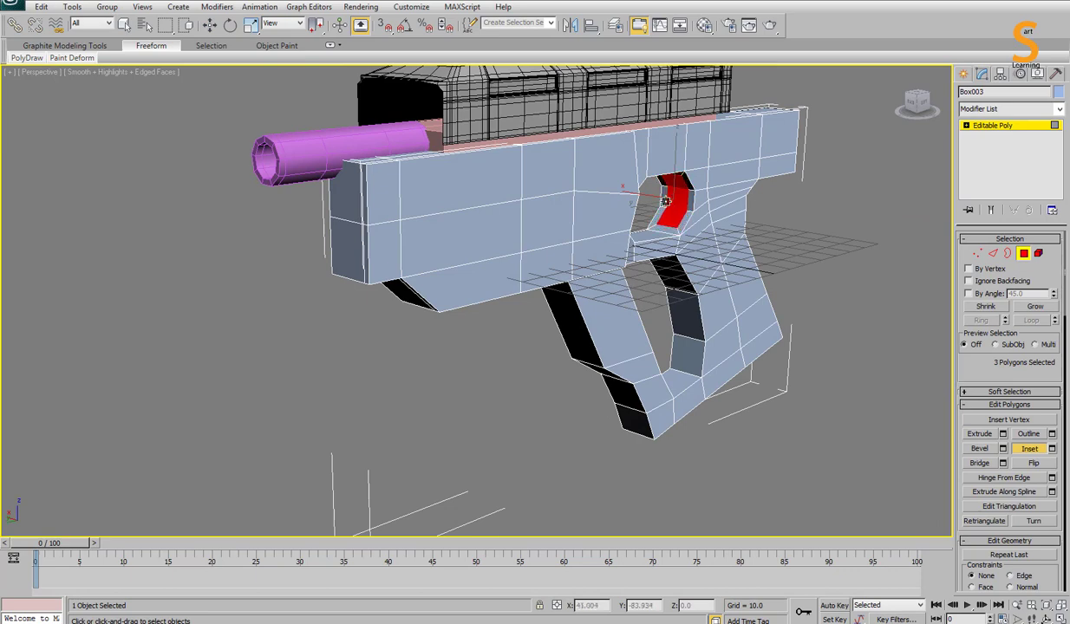
key("w")
Step: Select faces along the frame from the hole over the grip to the trigger guard
left_click(659, 203)
mouse_move(751, 235)
middle_mouse_down("alt")
mouse_move(757, 208)
mouse_move(607, 260)
middle_mouse_up("alt")
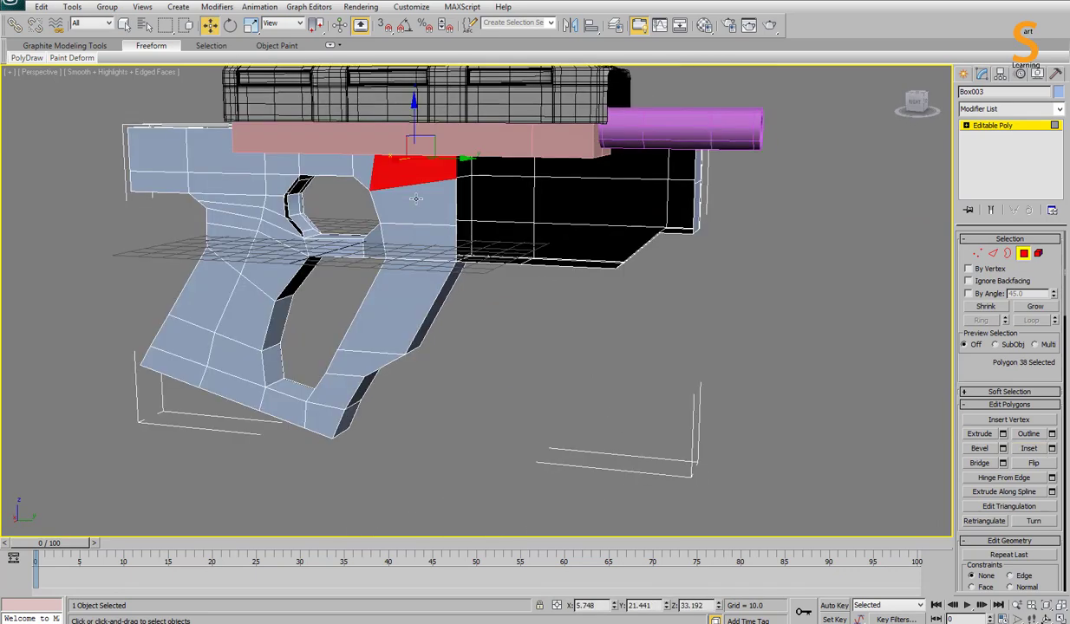
mouse_move(412, 165)
left_mouse_down("ctrl")
mouse_move(382, 295)
mouse_move(295, 403)
left_mouse_up("ctrl")
mouse_move(231, 388)
left_mouse_down("ctrl")
mouse_move(174, 355)
mouse_move(226, 252)
mouse_move(269, 225)
mouse_move(378, 246)
left_mouse_up("ctrl")
mouse_move(332, 161)
left_mouse_down("ctrl")
mouse_move(276, 204)
mouse_move(173, 173)
mouse_move(139, 139)
left_mouse_up("ctrl")
key("ctrl+d")
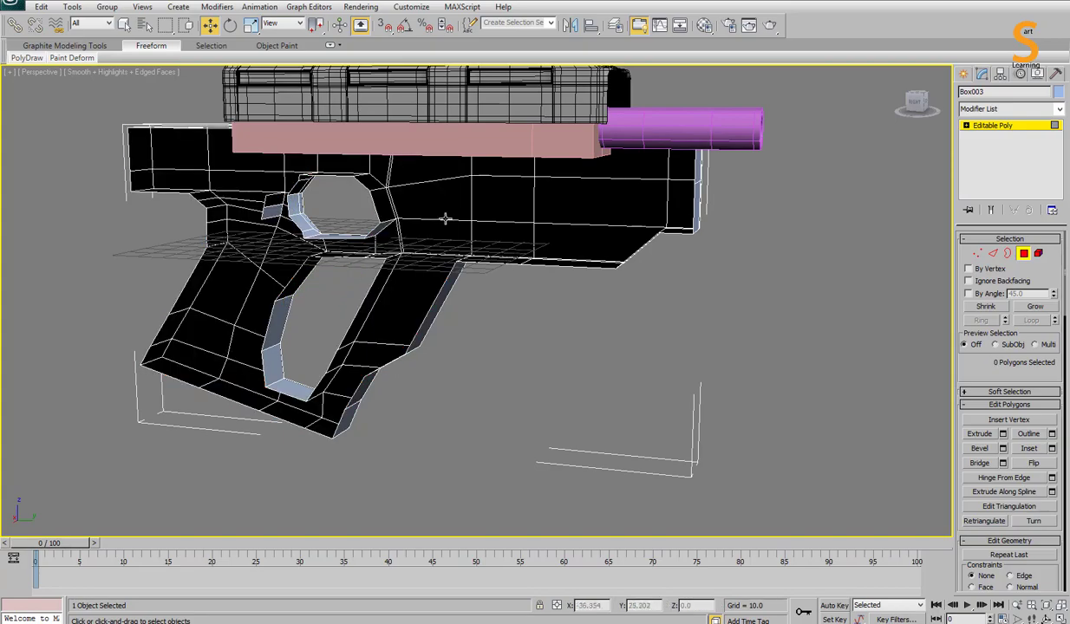
mouse_move(444, 220)
middle_mouse_down("alt")
mouse_move(378, 201)
mouse_move(370, 220)
middle_mouse_up("alt")
scroll(370, 220, "up", 3)
middle_click_drag(523, 228, 628, 276, "alt")
Step: Select the faces near the trigger and zoom in on the trigger hole
key("1")
right_click(624, 276)
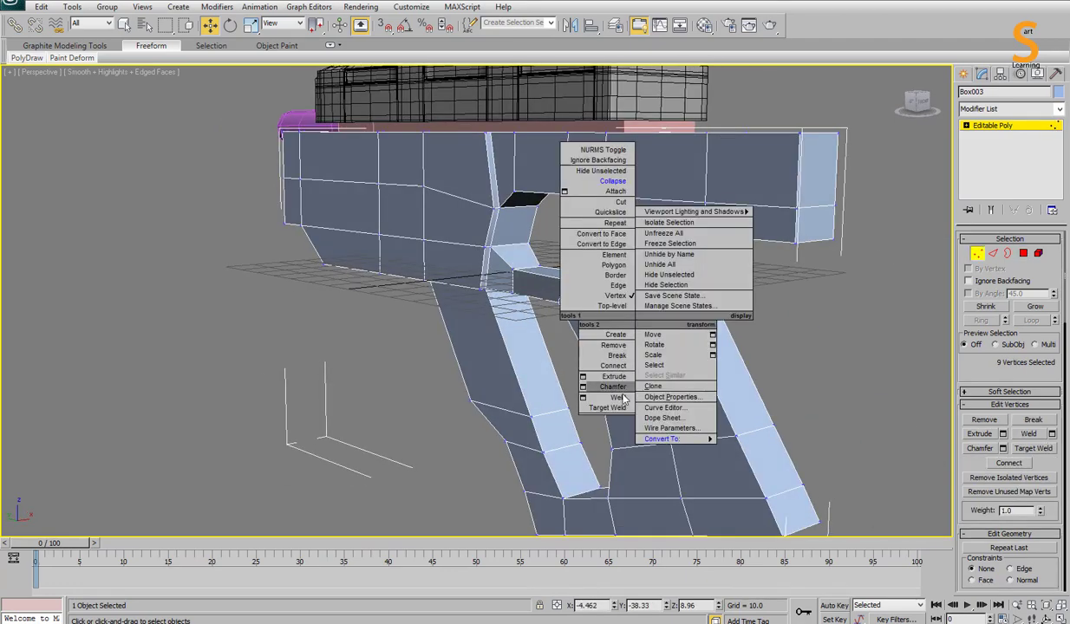
mouse_move(746, 306)
middle_mouse_down("alt")
mouse_move(707, 170)
mouse_move(690, 208)
middle_mouse_up("alt")
key("4")
left_click(689, 208)
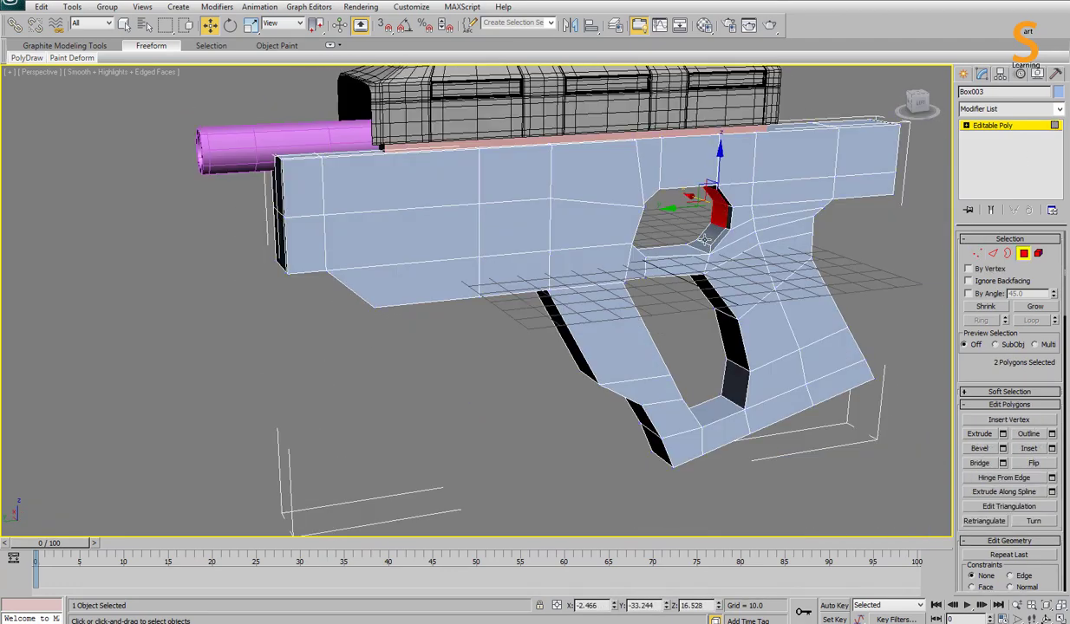
key("l")
key("F3")
key("p")
key("F3")
key("1")
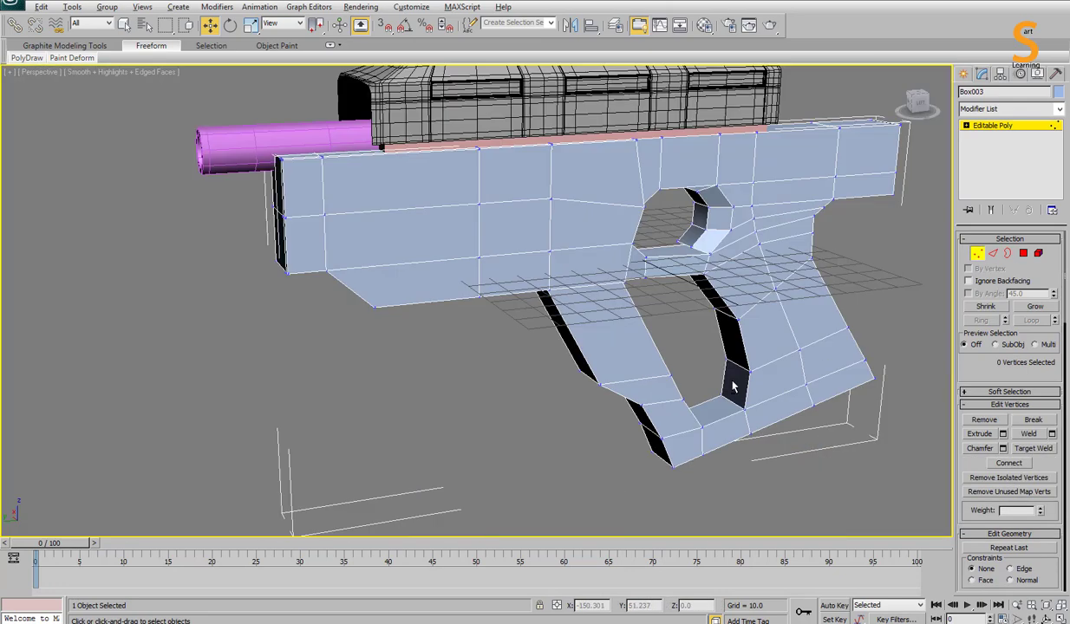
scroll(631, 306, "up", 5)
mouse_move(631, 306)
middle_mouse_down("alt")
mouse_move(795, 160)
mouse_move(943, 262)
middle_mouse_up("alt")
scroll(943, 263, "up", 3)
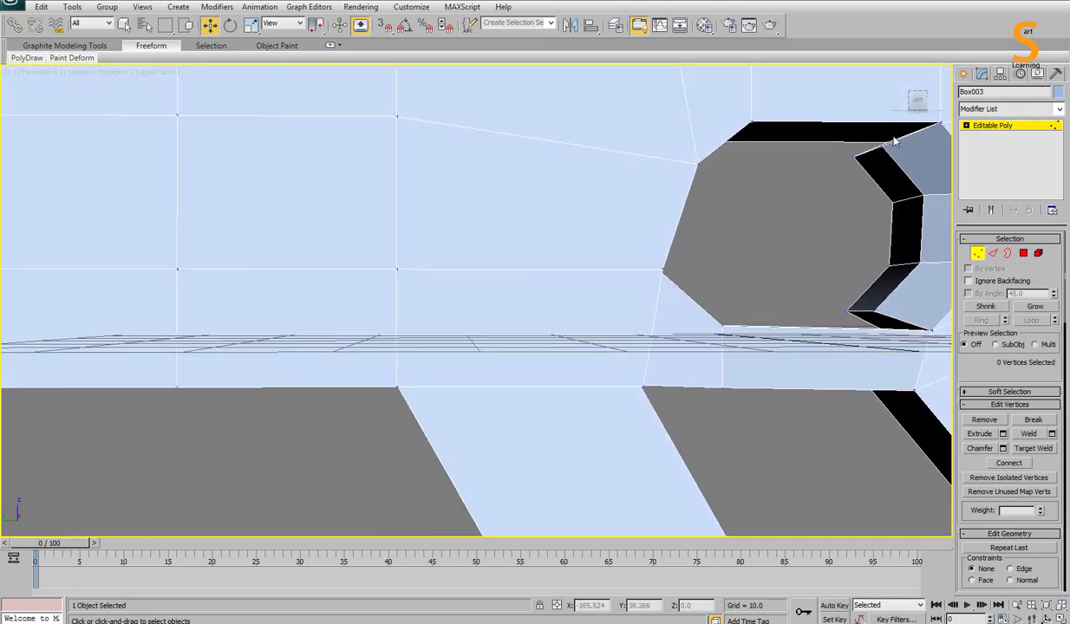
Step: Add connecting edges across the octagonal hole's inner wall
key("2")
middle_click_drag(867, 130, 678, 248, "alt")
right_click(636, 192)
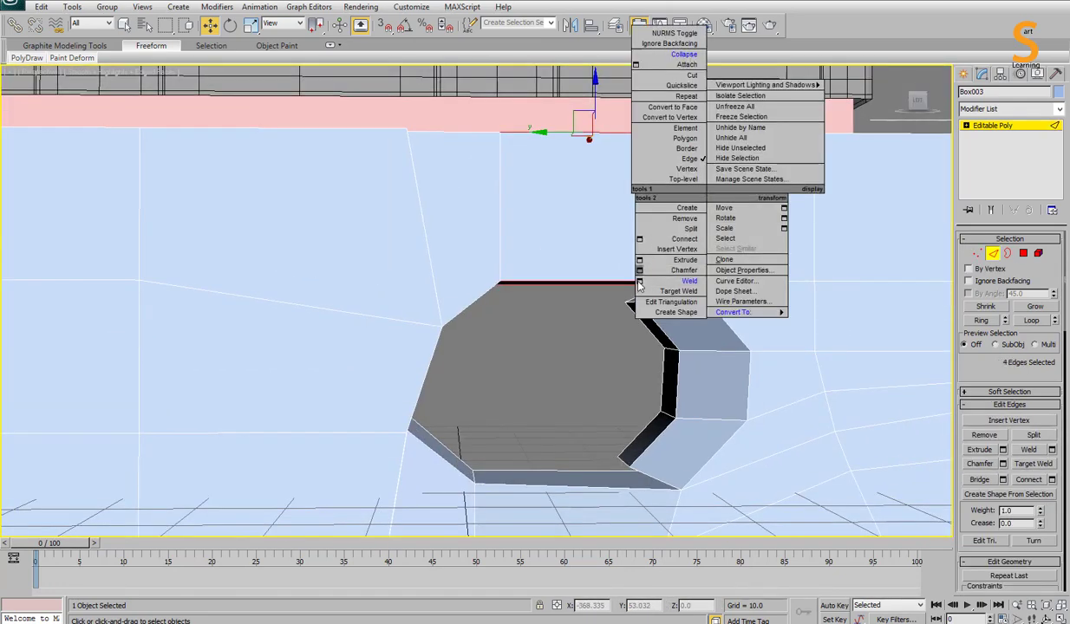
left_click(640, 239)
left_click(601, 194)
mouse_move(600, 194)
middle_mouse_down("alt")
mouse_move(599, 347)
mouse_move(738, 321)
middle_mouse_up("alt")
left_click(581, 411)
Step: Select the hole's top face, then an edge at the bottom of the hole
key("4")
middle_click_drag(647, 170, 672, 173, "alt")
left_click(672, 169)
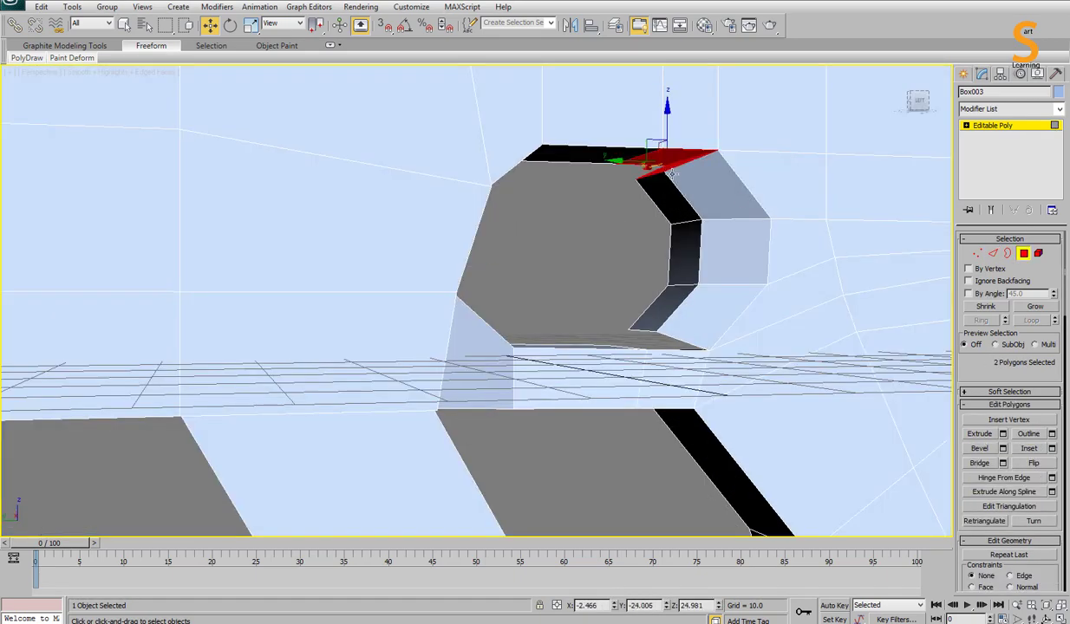
middle_click_drag(707, 214, 677, 204, "alt")
right_click(676, 204)
left_click(659, 189)
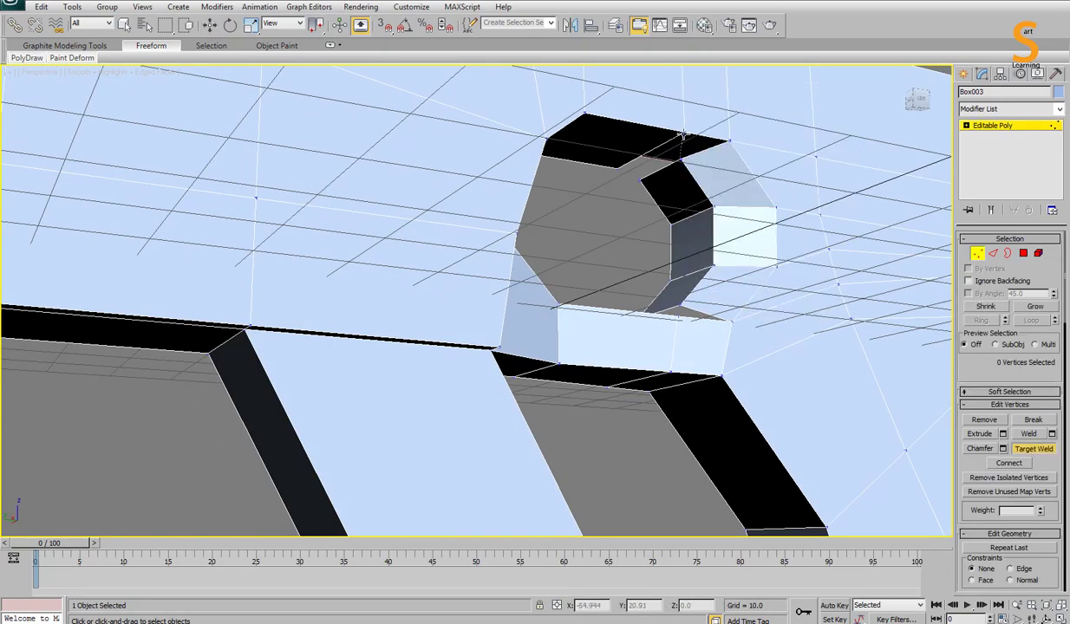
mouse_move(630, 177)
middle_mouse_down("alt")
mouse_move(681, 244)
mouse_move(746, 222)
mouse_move(759, 155)
mouse_move(710, 189)
mouse_move(633, 406)
mouse_move(616, 406)
mouse_move(642, 387)
middle_mouse_up("alt")
key("w")
key("2")
left_click(592, 405)
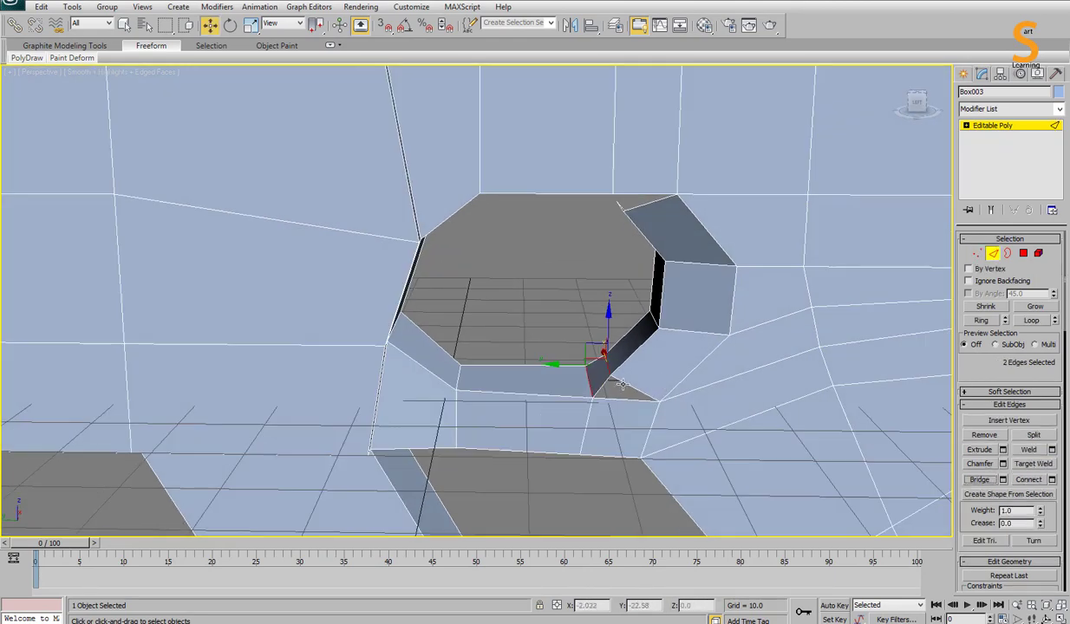
Step: Cap the hole's open border and orbit to check the closed lining
key("3")
right_click(921, 436)
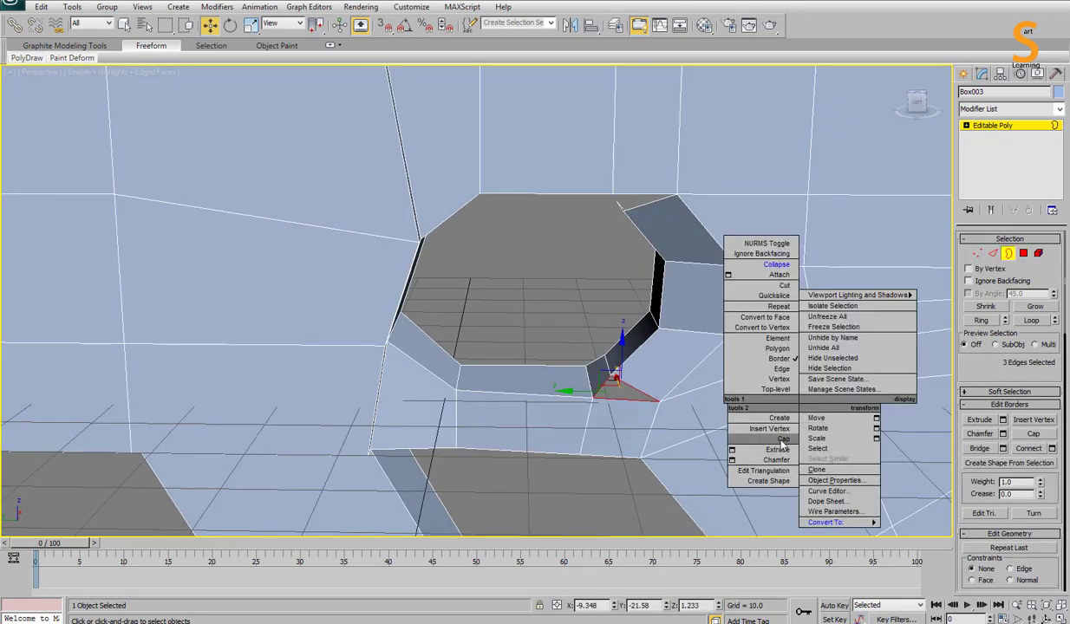
left_click(789, 324)
mouse_move(789, 324)
middle_mouse_down("alt")
mouse_move(691, 276)
mouse_move(635, 136)
mouse_move(649, 223)
middle_mouse_up("alt")
left_click(652, 163, "ctrl")
key("3")
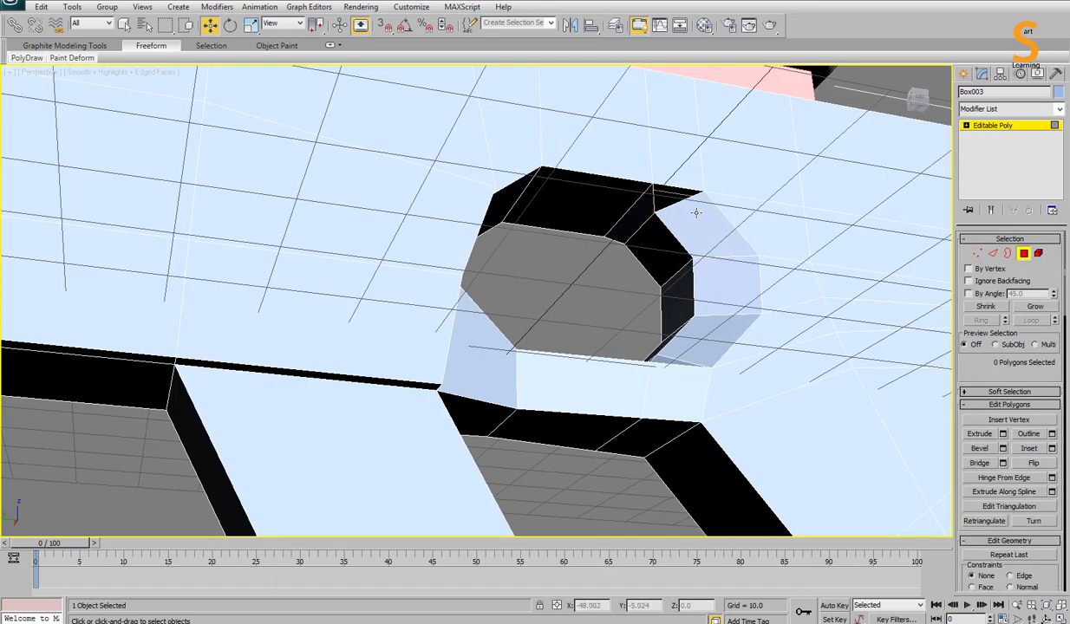
left_click(659, 202)
right_click(733, 233)
middle_click_drag(733, 233, 605, 351, "alt")
Step: Frame the trigger opening in perspective and select the top edges of the opening
key("l")
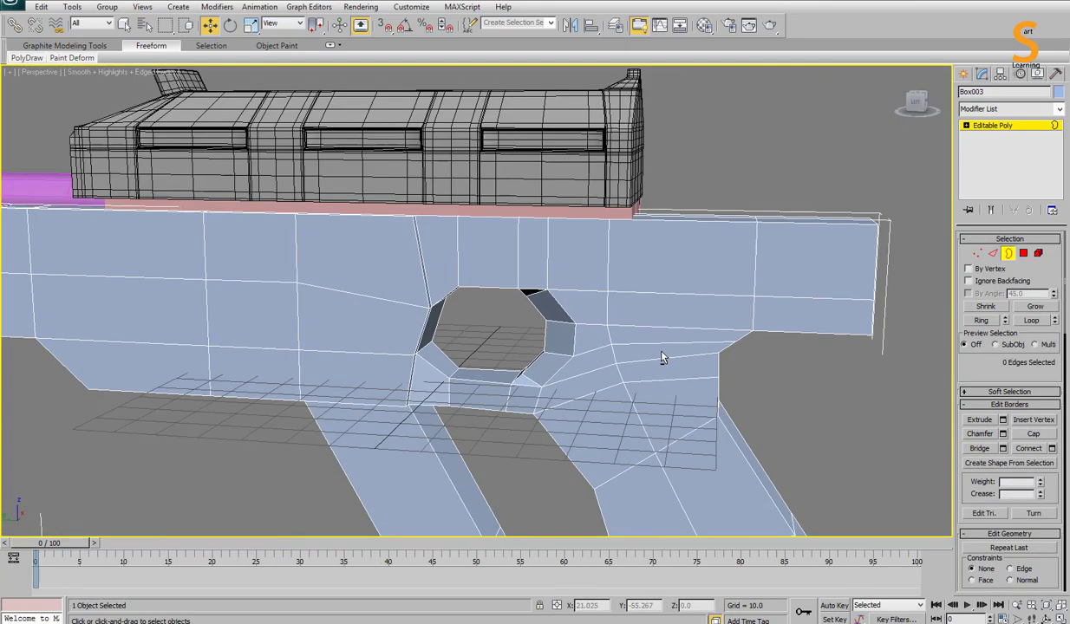
key("1")
left_click(569, 332)
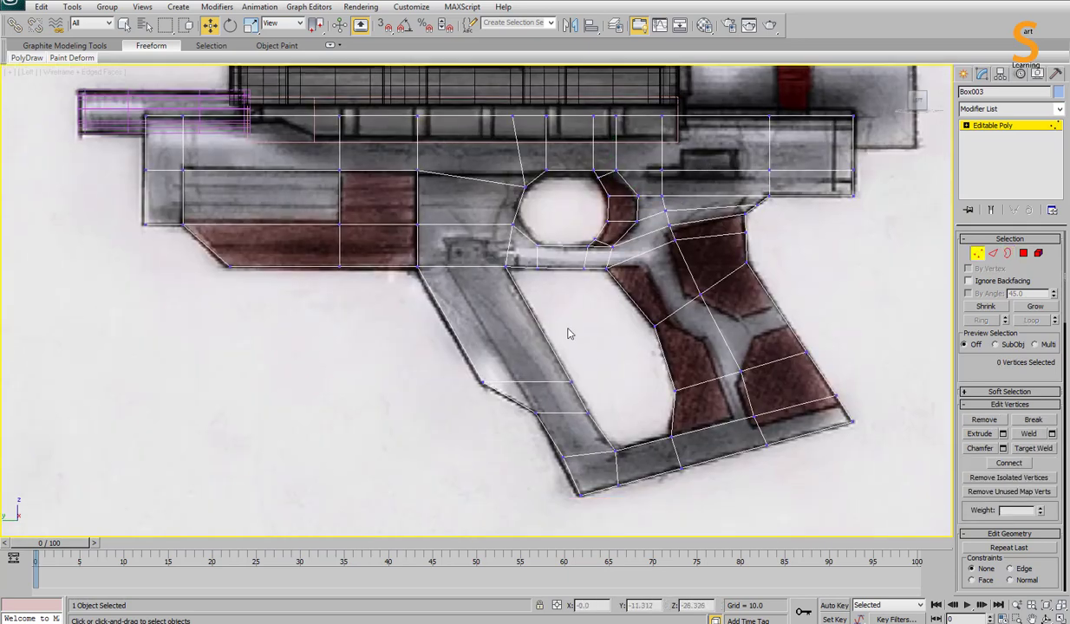
middle_click_drag(528, 214, 558, 280)
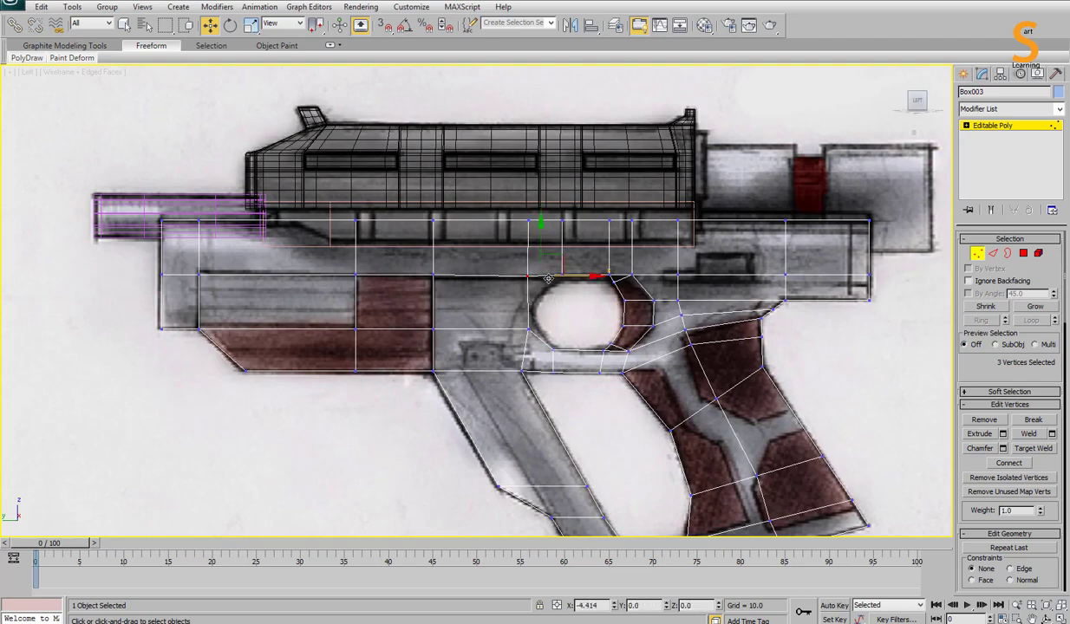
key("p")
key("F3")
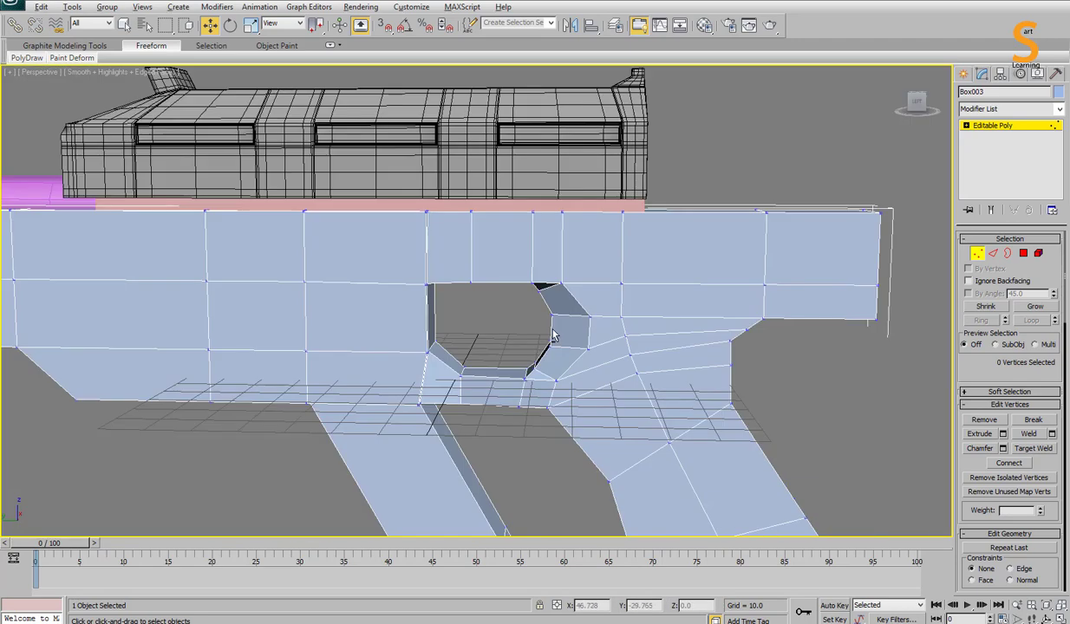
middle_click_drag(540, 314, 404, 258, "alt")
key("2")
scroll(440, 291, "up", 3)
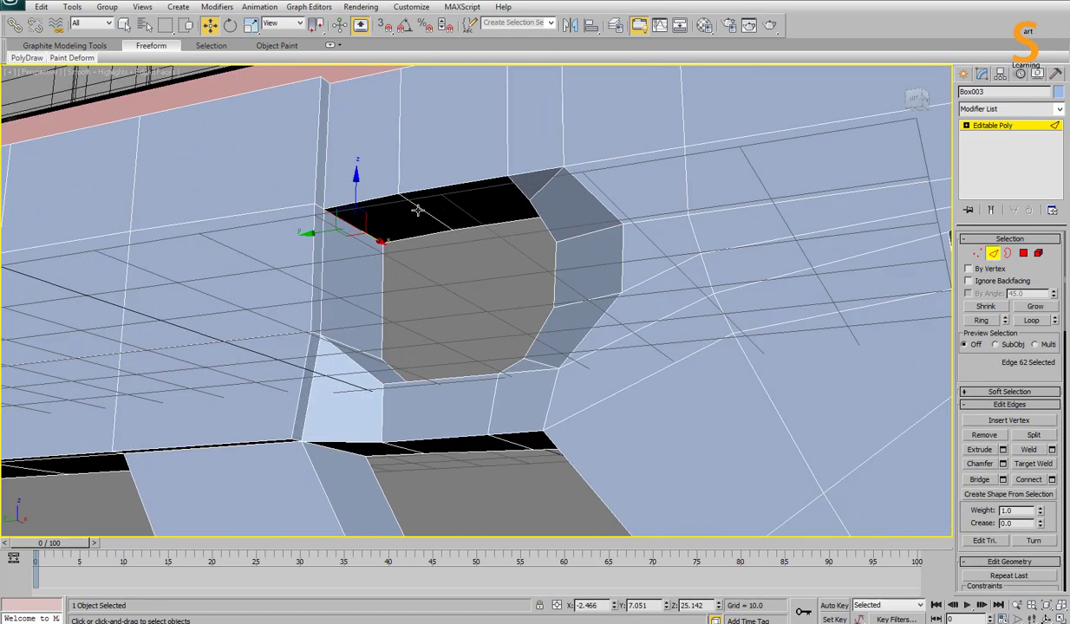
Step: Connect the top edges of the opening with 2 segments and check the result in the Left view
right_click(531, 371)
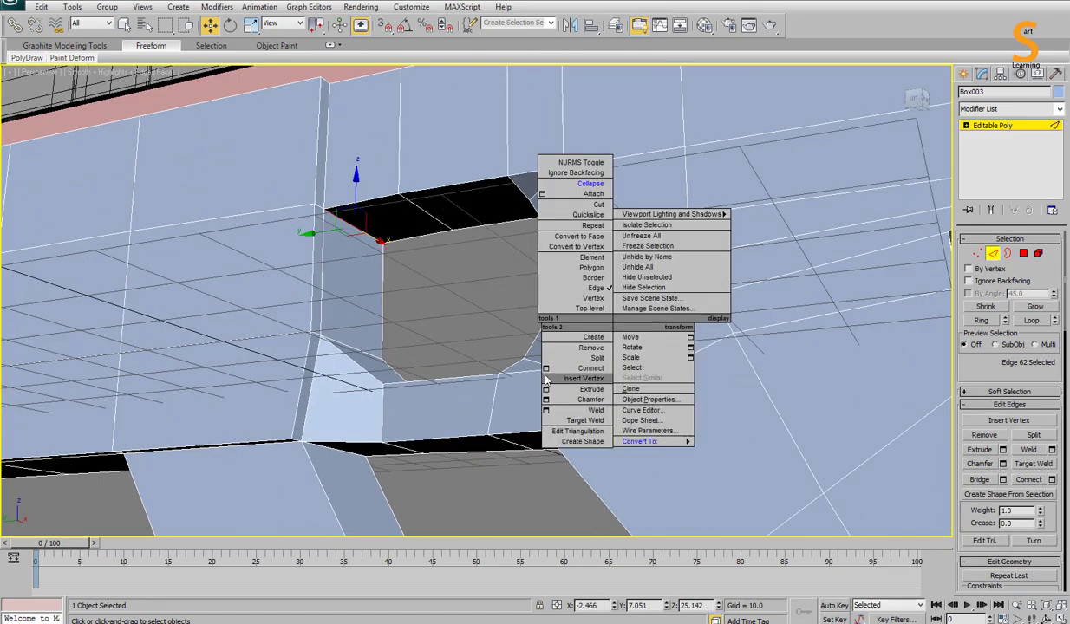
left_click(498, 379)
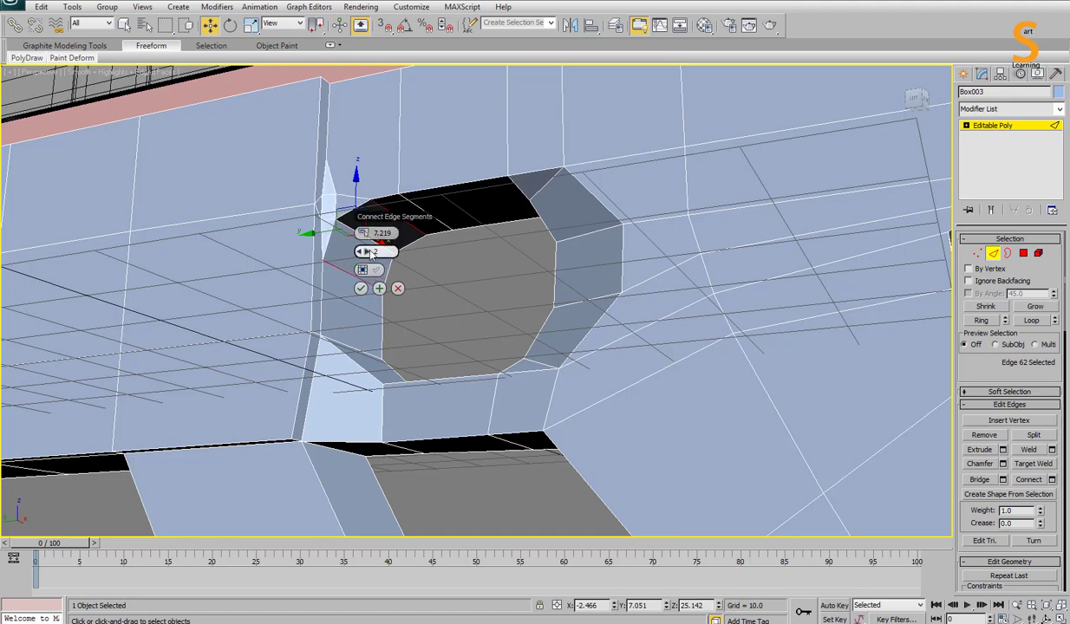
left_click(361, 288)
key("l")
key("F3")
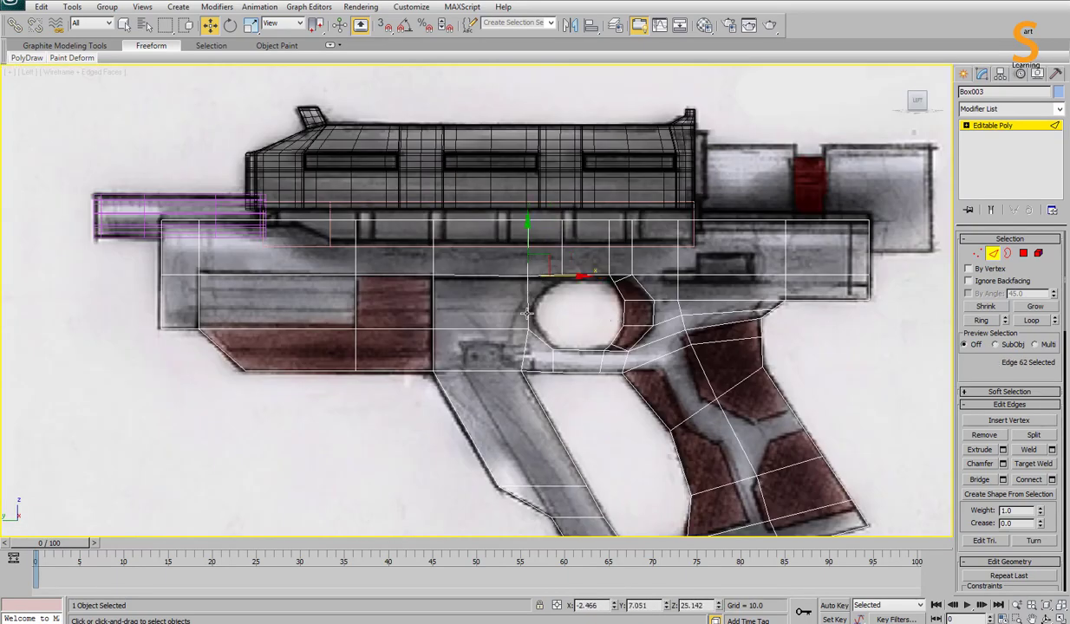
key("1")
key("F3")
Step: Add a Symmetry modifier to the frame with Z as the mirror axis
key("k")
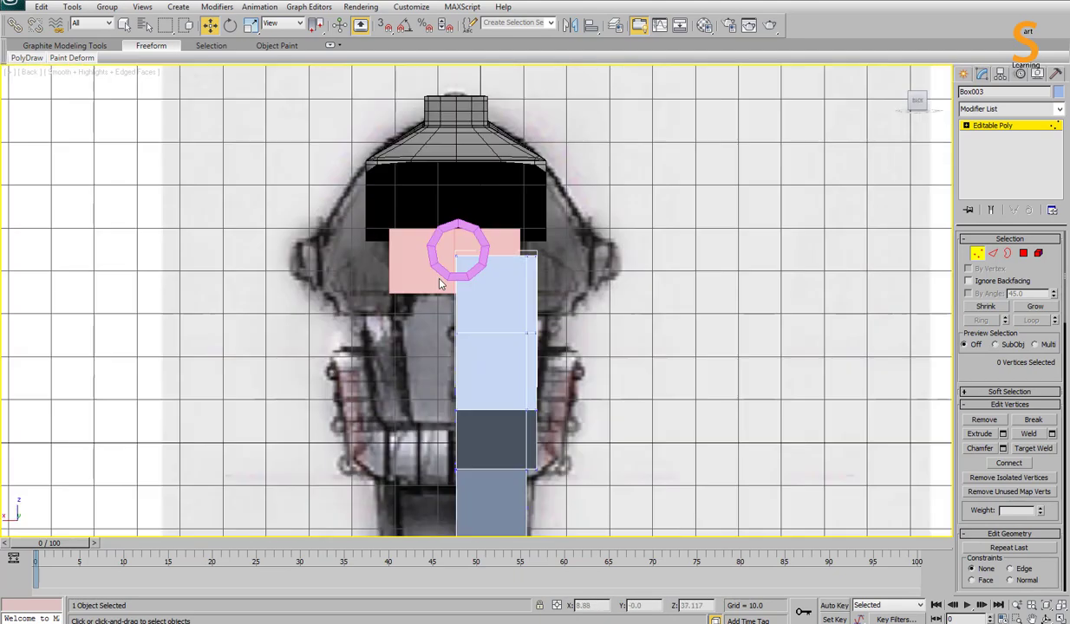
scroll(440, 283, "down", 4)
left_click(1010, 109)
left_click(1002, 437)
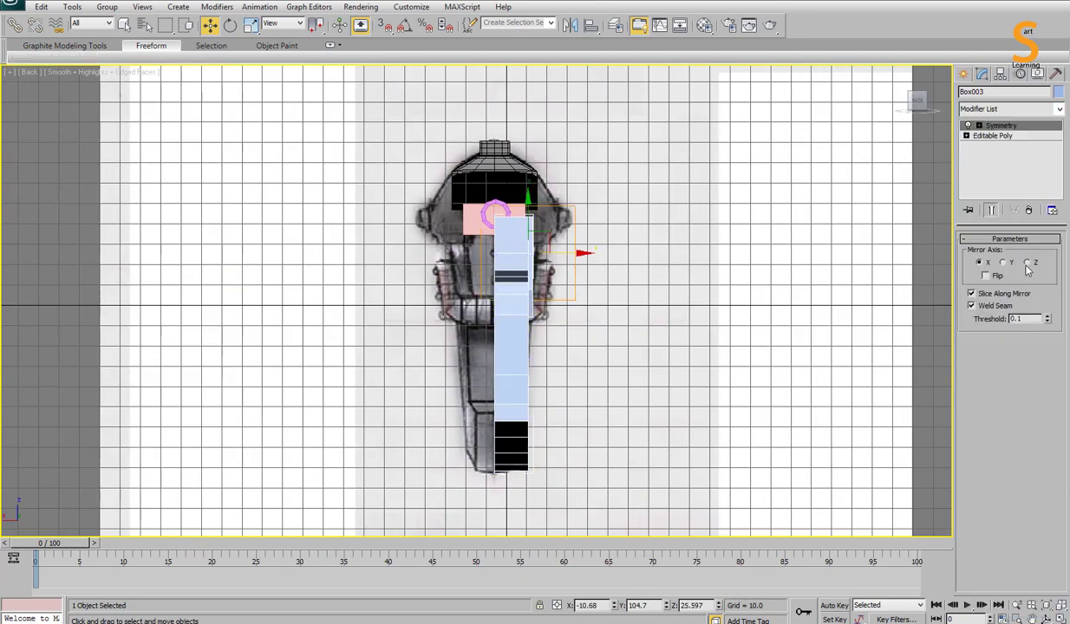
left_click_drag(540, 253, 544, 254)
Step: Move the Symmetry mirror plane onto the frame's centre so both halves match
left_click(993, 135)
key("1")
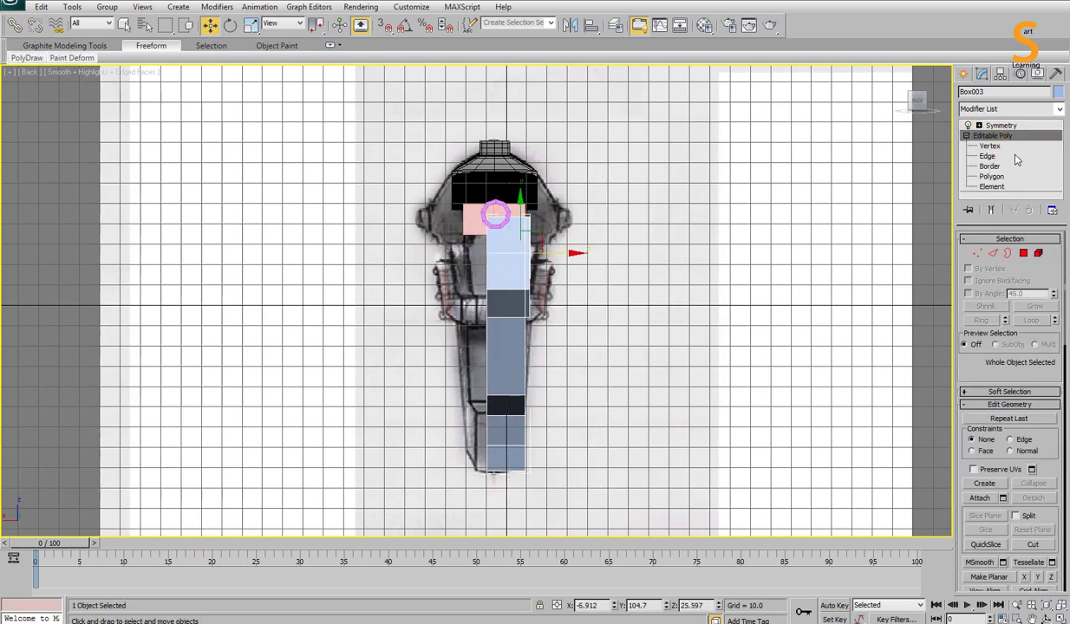
left_click(1001, 126)
scroll(649, 313, "down", 1)
key("1")
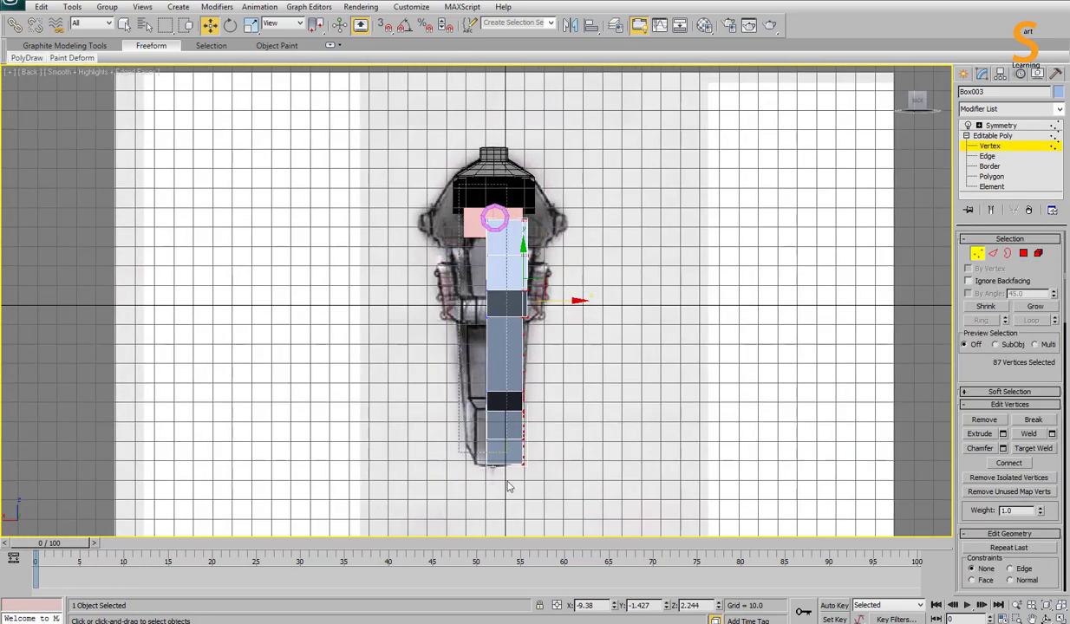
left_click(1004, 126)
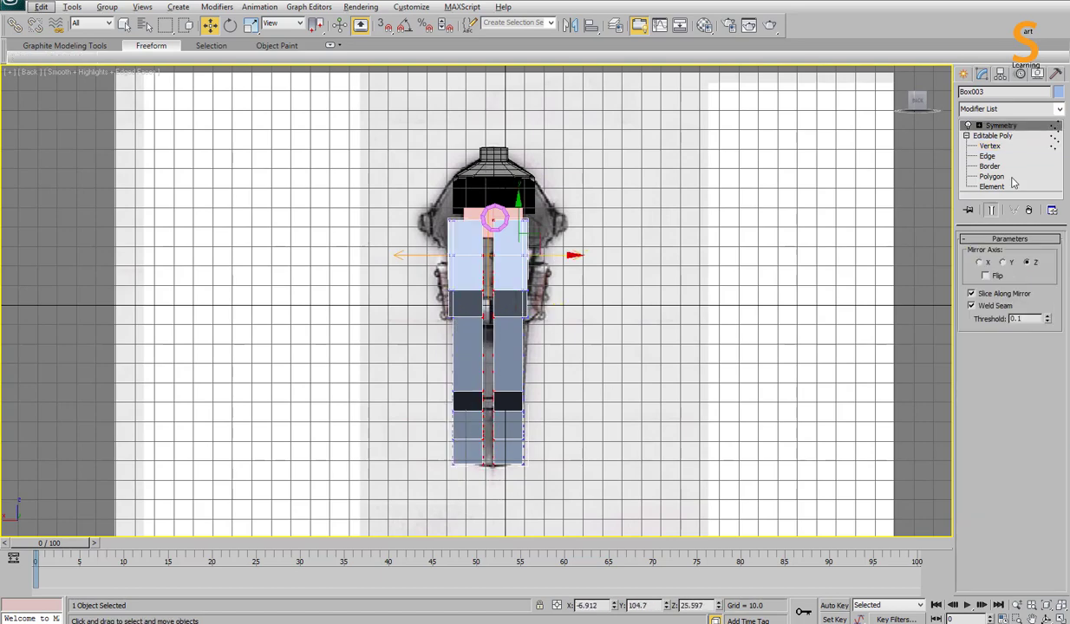
key("1")
left_click_drag(518, 255, 531, 258)
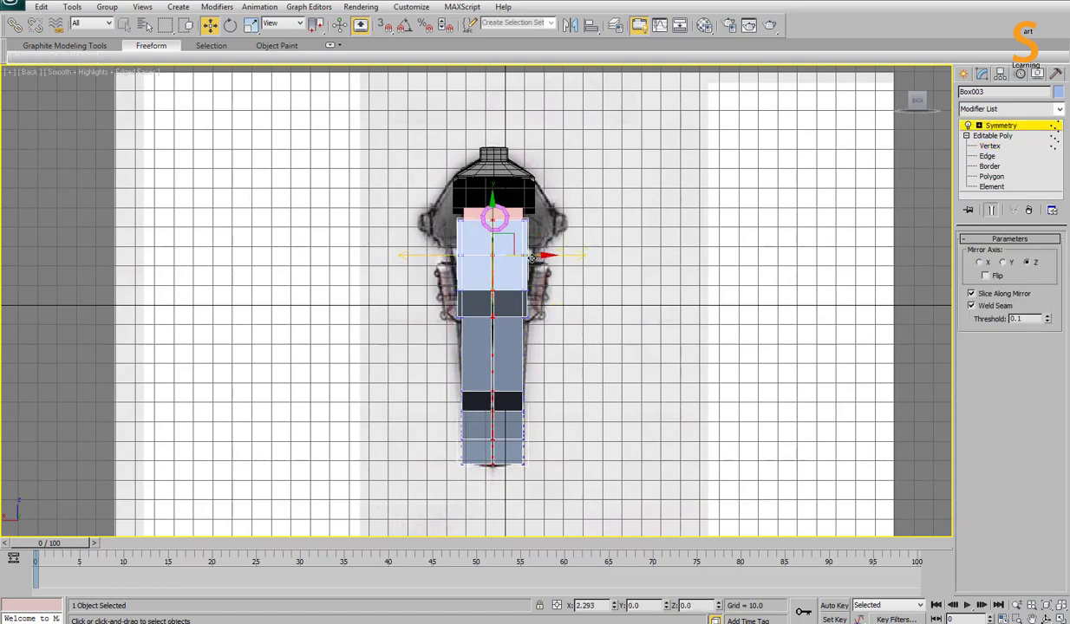
Step: Set the frame's object colour to grey and turn off Edged Faces
key("l")
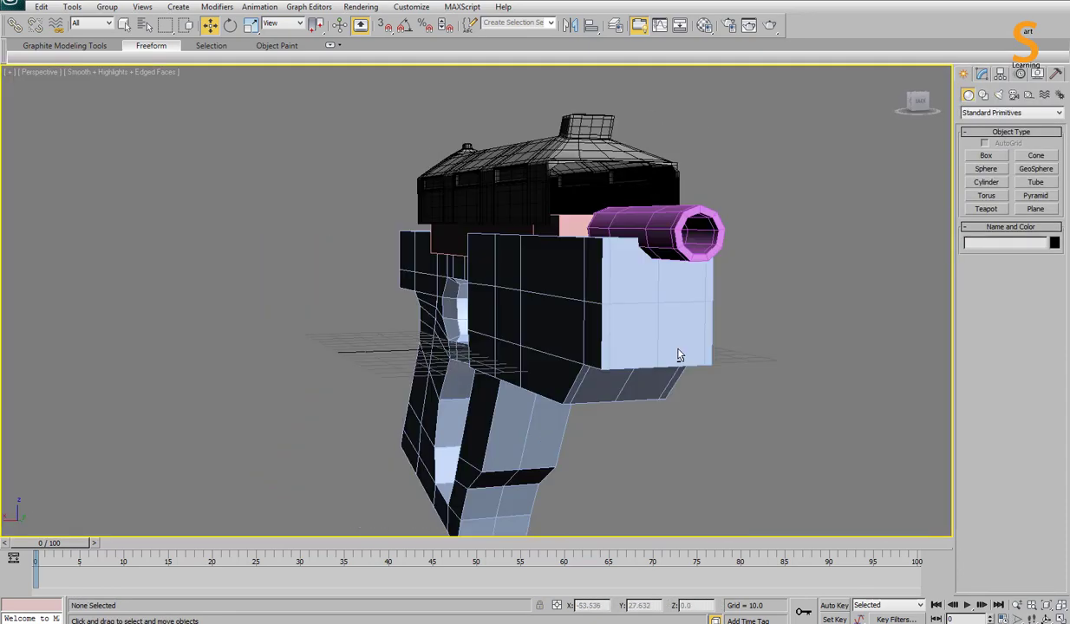
mouse_move(676, 354)
middle_mouse_down("alt")
mouse_move(645, 388)
mouse_move(748, 299)
mouse_move(600, 357)
mouse_move(662, 313)
middle_mouse_up("alt")
key("m")
left_click(1049, 124)
left_click(1054, 242)
left_click(602, 581)
key("F4")
Step: Inspect the frame's base mesh and open borders from several angles
left_click(676, 402)
middle_click_drag(677, 401, 694, 347, "alt")
left_click(981, 74)
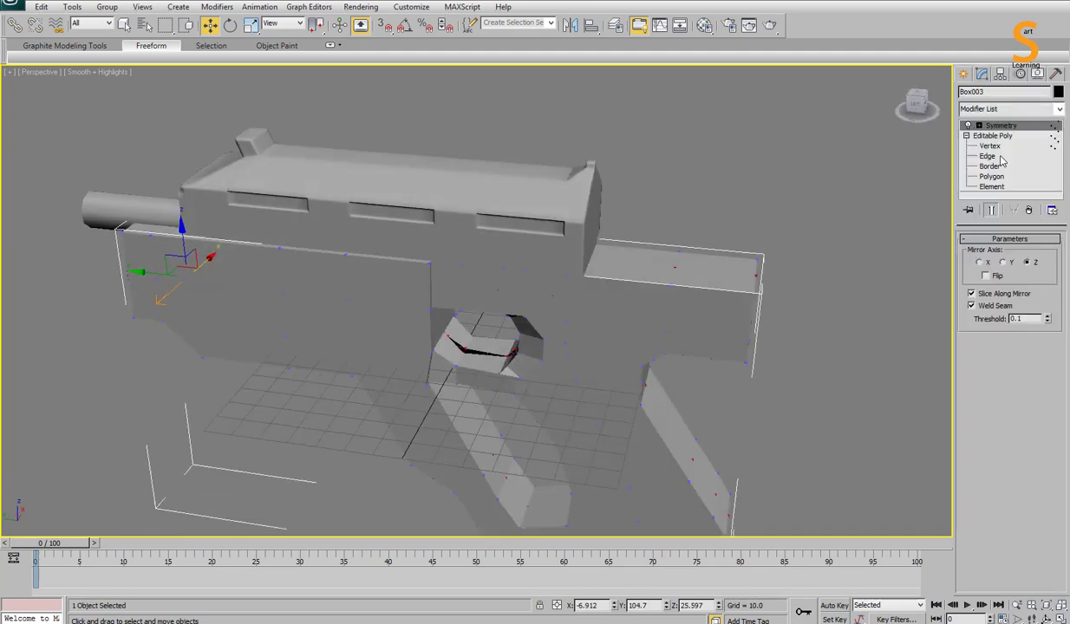
left_click(989, 146)
left_click(989, 166)
mouse_move(485, 267)
middle_mouse_down("alt")
mouse_move(504, 326)
mouse_move(661, 343)
mouse_move(762, 319)
mouse_move(746, 346)
mouse_move(515, 349)
middle_mouse_up("alt")
key("r")
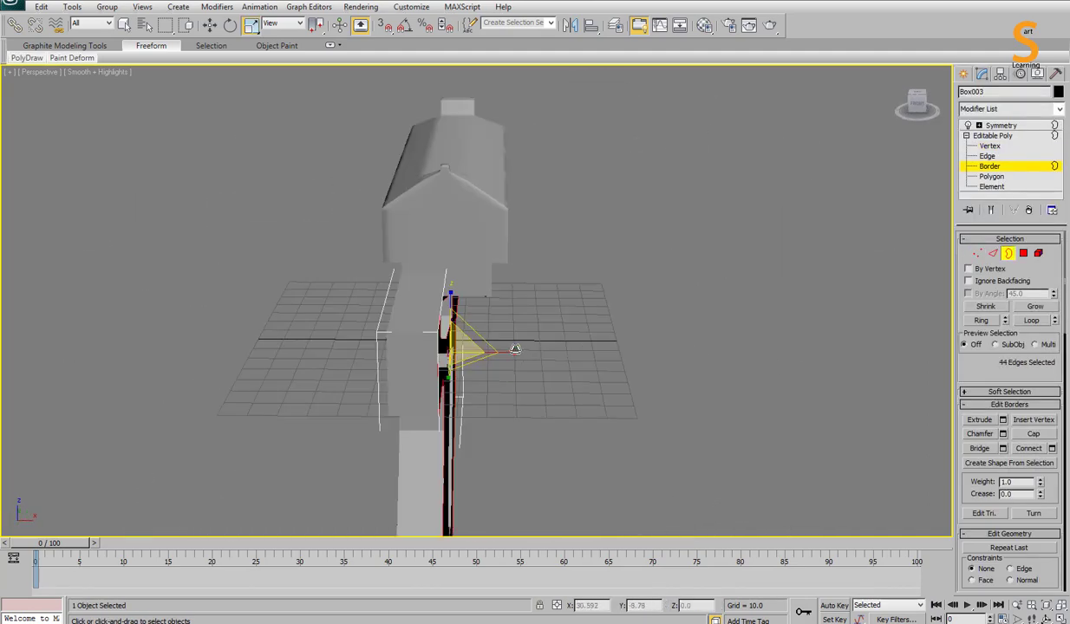
key("w")
key("k")
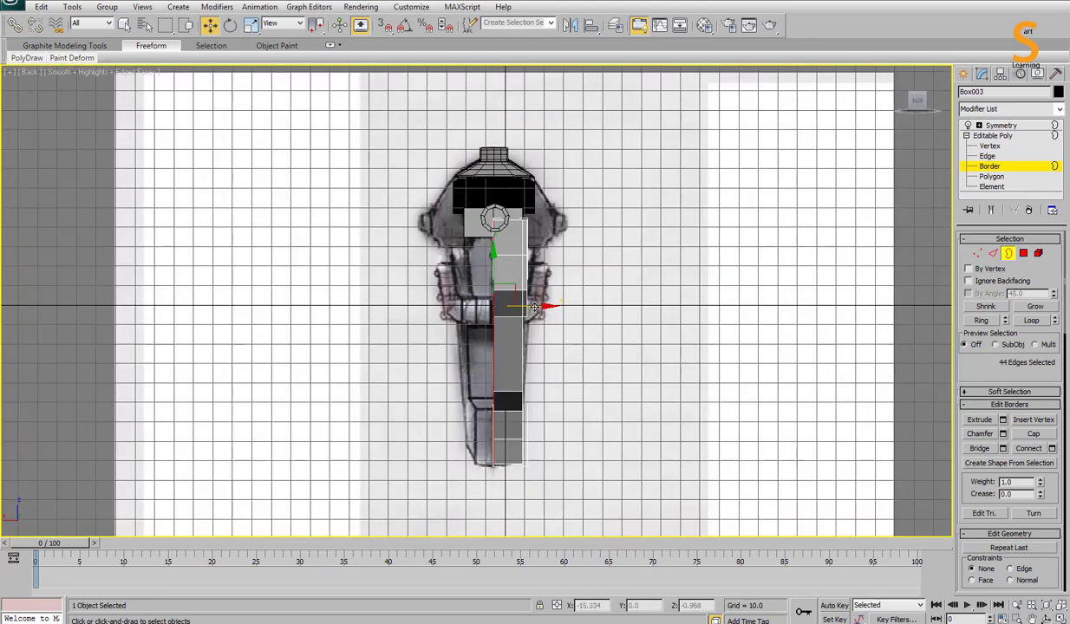
key("alt+w")
right_click(654, 455)
key("alt+w")
Step: Return to the Symmetry modifier and review the mirrored frame across the viewports
left_click(1001, 125)
mouse_move(659, 312)
middle_mouse_down("alt")
mouse_move(737, 324)
mouse_move(712, 227)
mouse_move(660, 286)
middle_mouse_up("alt")
left_click(738, 324)
key("alt+w")
right_click(274, 368)
key("alt+w")
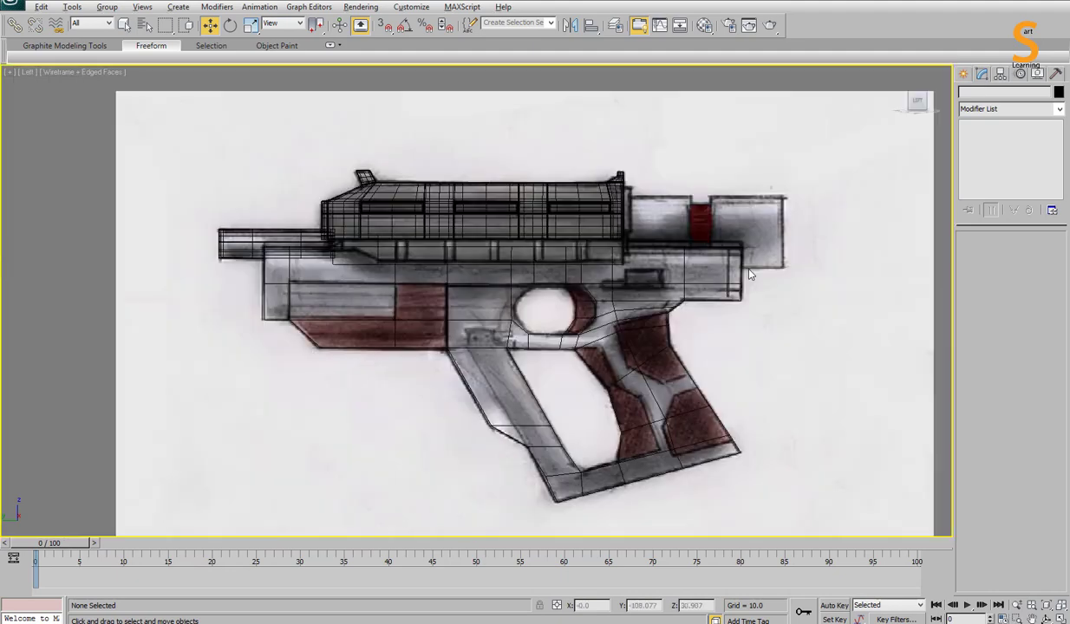
scroll(751, 275, "up", 3)
key("alt+w")
left_click(637, 382)
key("alt+w")
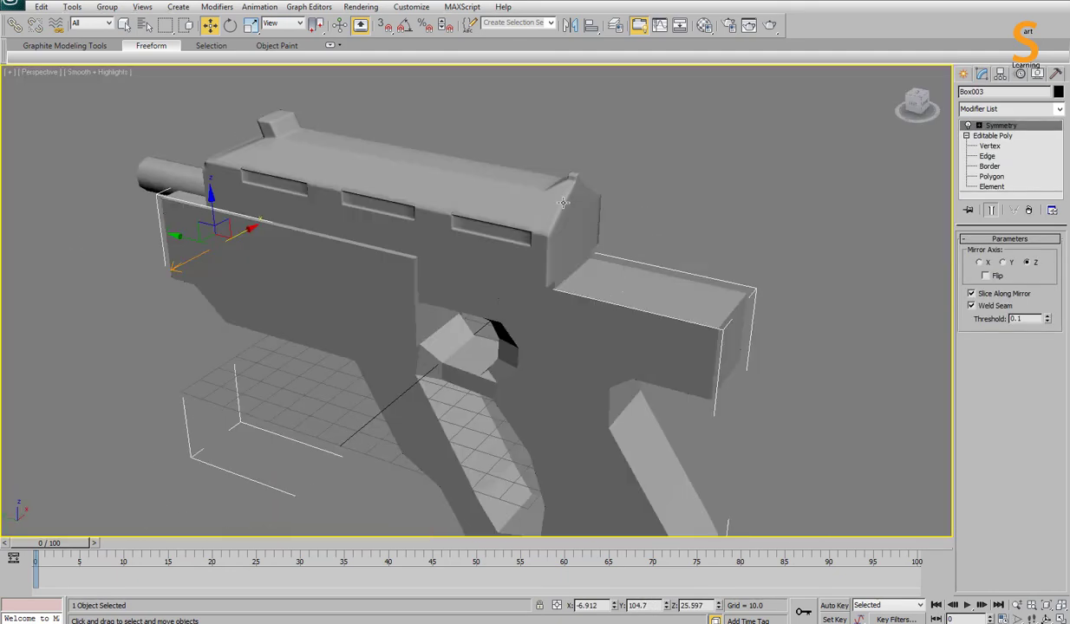
left_click(963, 73)
left_click(987, 155)
Step: Draw a box over the rear stock in the side view and extrude its polygons
key("t")
key("l")
mouse_move(457, 251)
left_mouse_down()
mouse_move(764, 333)
mouse_move(767, 359)
left_mouse_up()
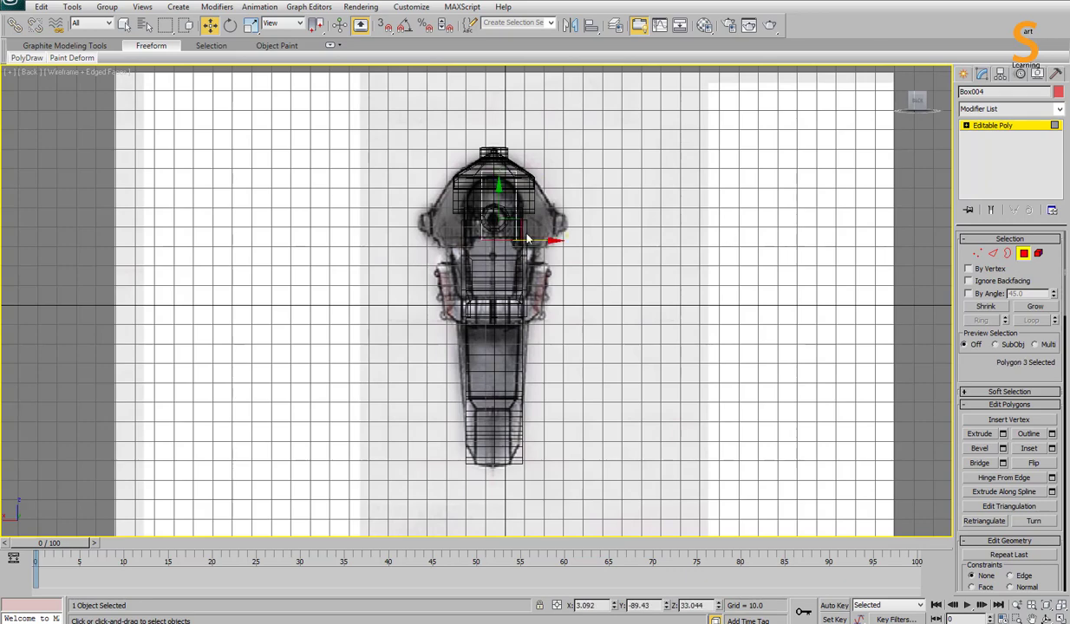
key("1")
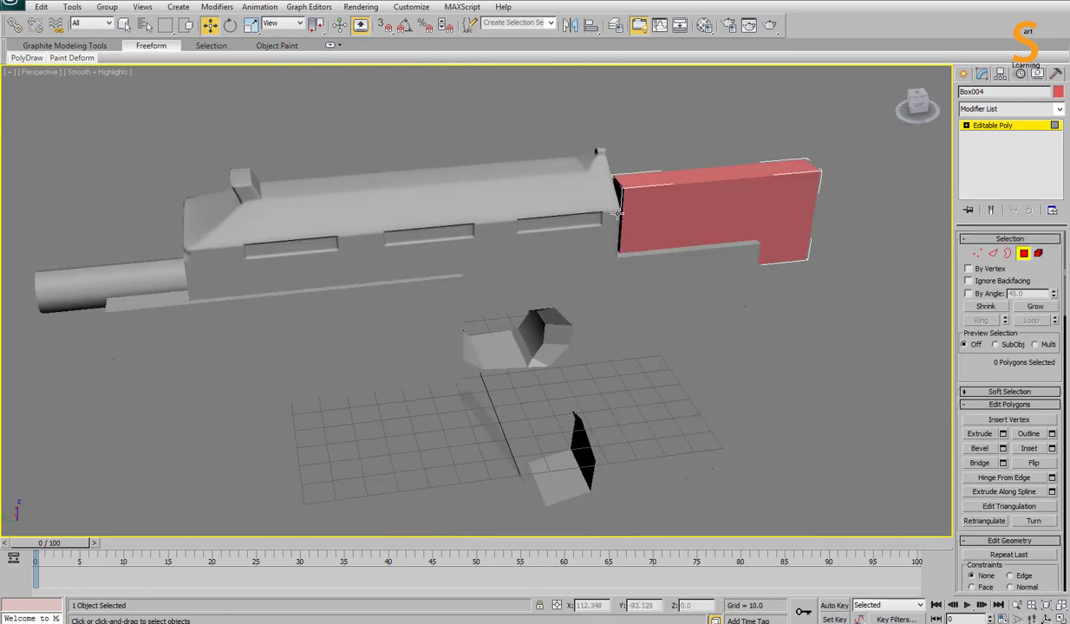
right_click(545, 282)
left_click(573, 325)
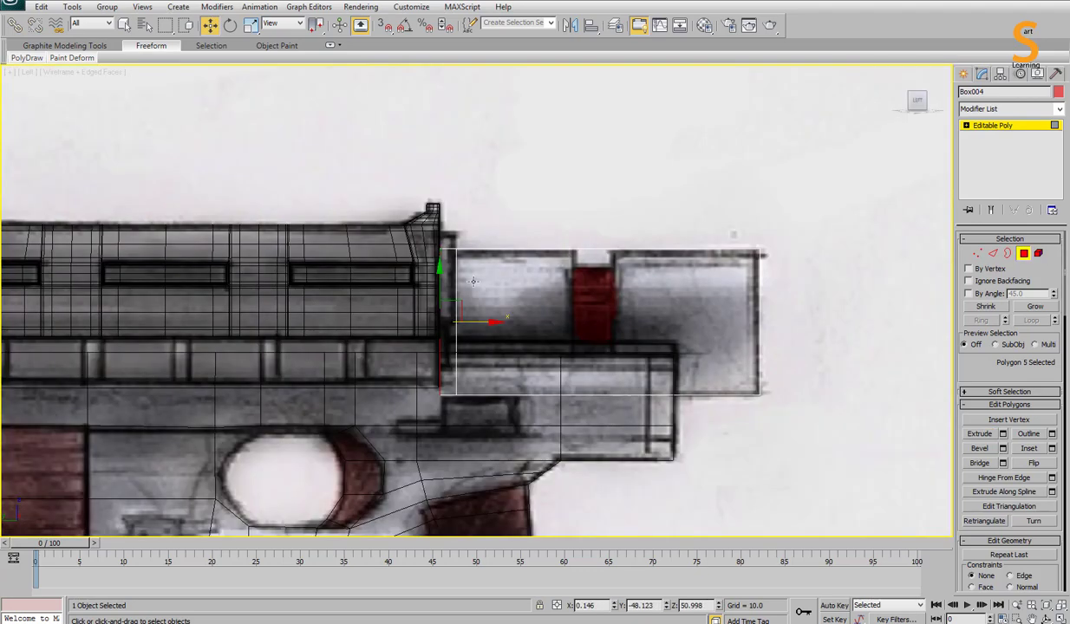
Step: Add two vertical connecting edges across the stock block
key("1")
left_click_drag(435, 216, 518, 426)
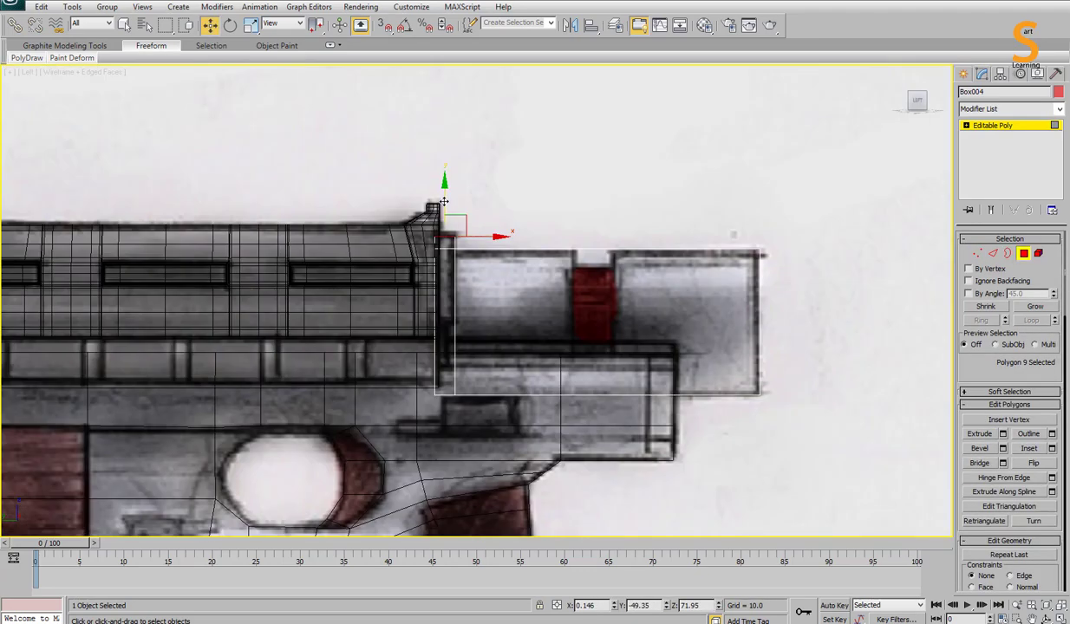
right_click(602, 246)
left_click(573, 338)
right_click(607, 260)
left_click(576, 403)
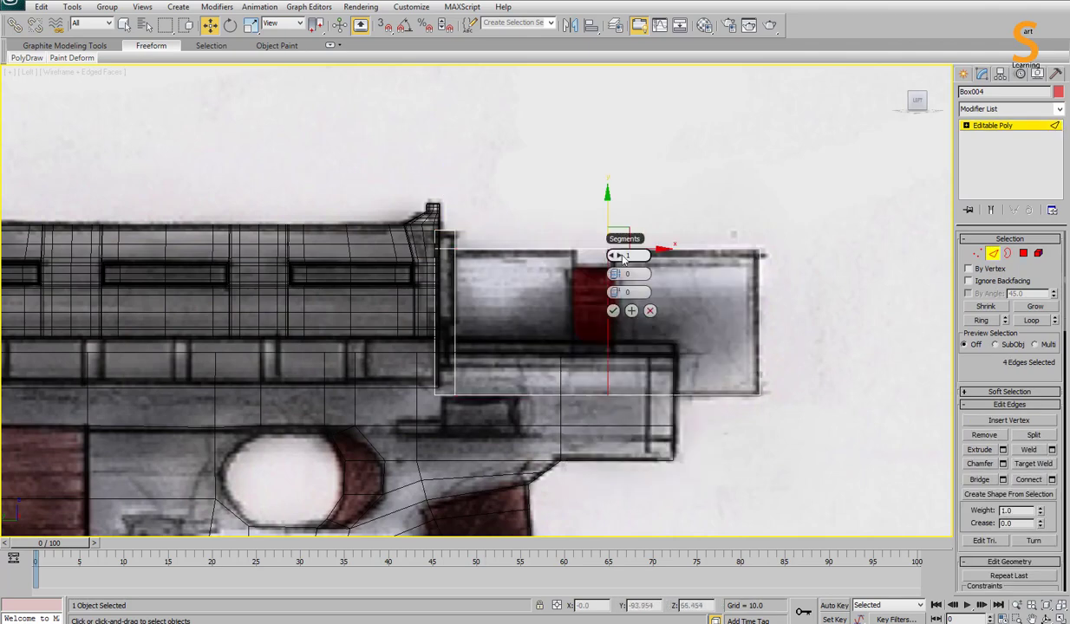
left_click(613, 311)
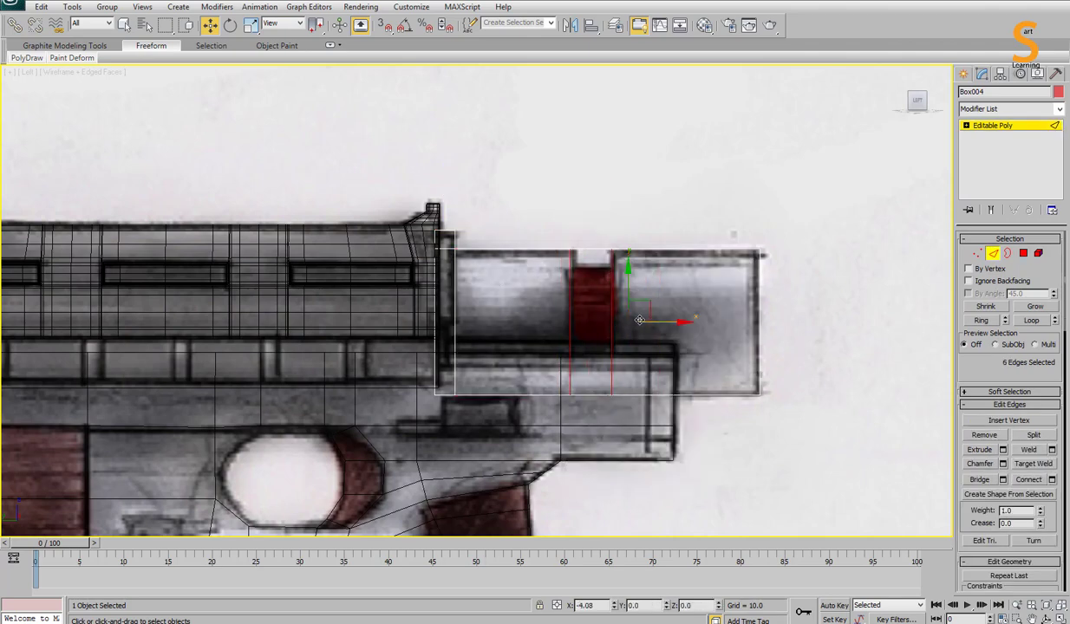
Step: Extrude the middle column of polygons about 3 units inward along local normals, forming a notch
key("4")
left_click_drag(592, 210, 579, 407)
right_click(579, 407)
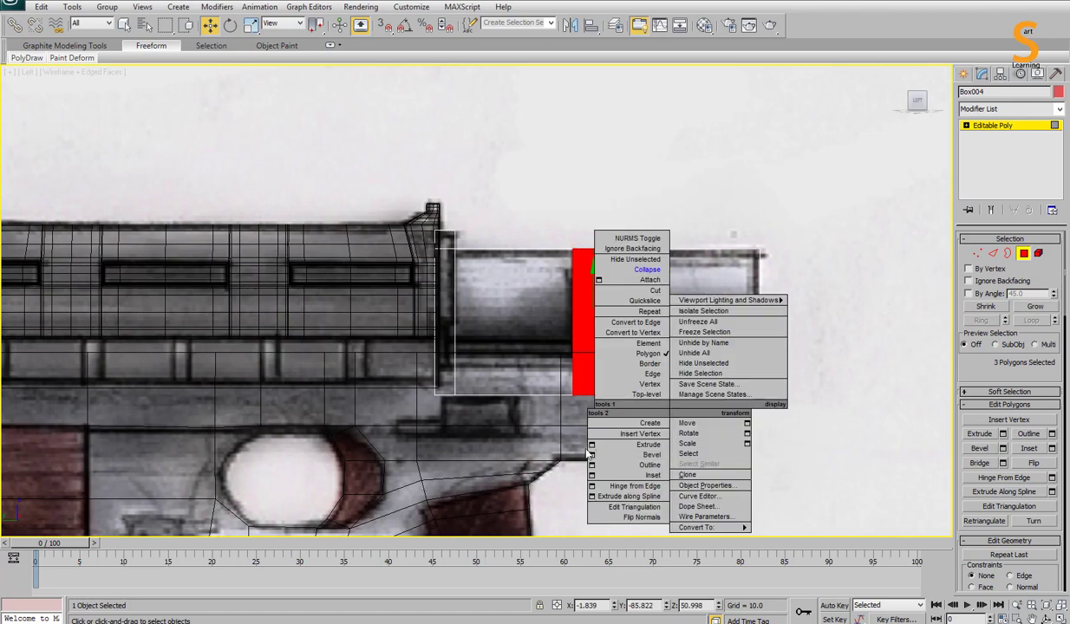
left_click(573, 433)
left_click(614, 327)
left_click(664, 383)
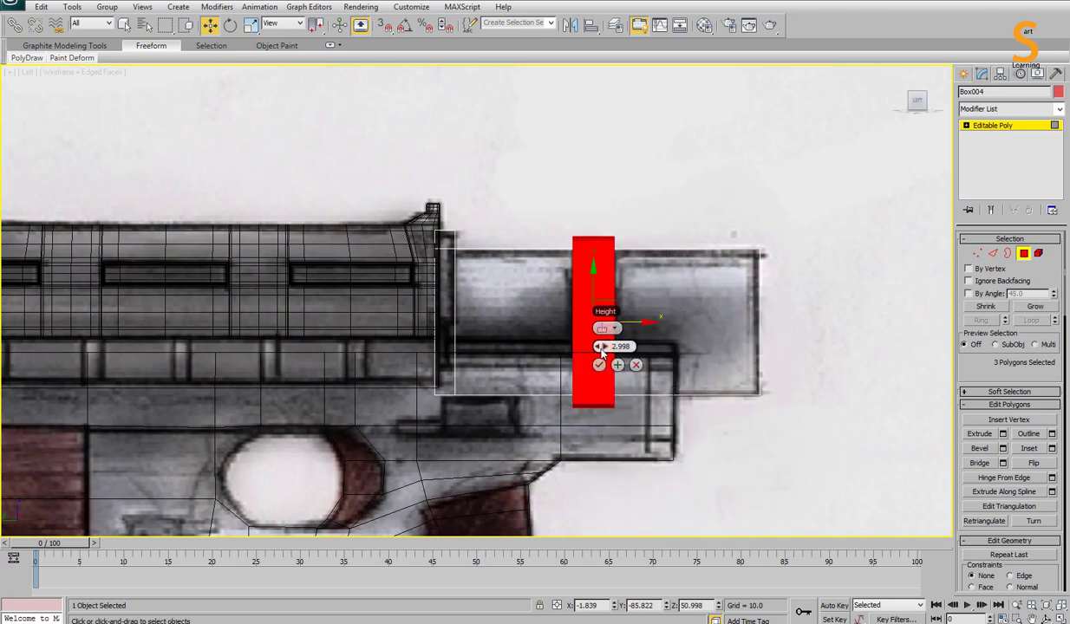
left_click_drag(600, 346, 562, 356)
Step: Orbit the stock block in shaded and wireframe views, ending on the side view over the sketch
key("1")
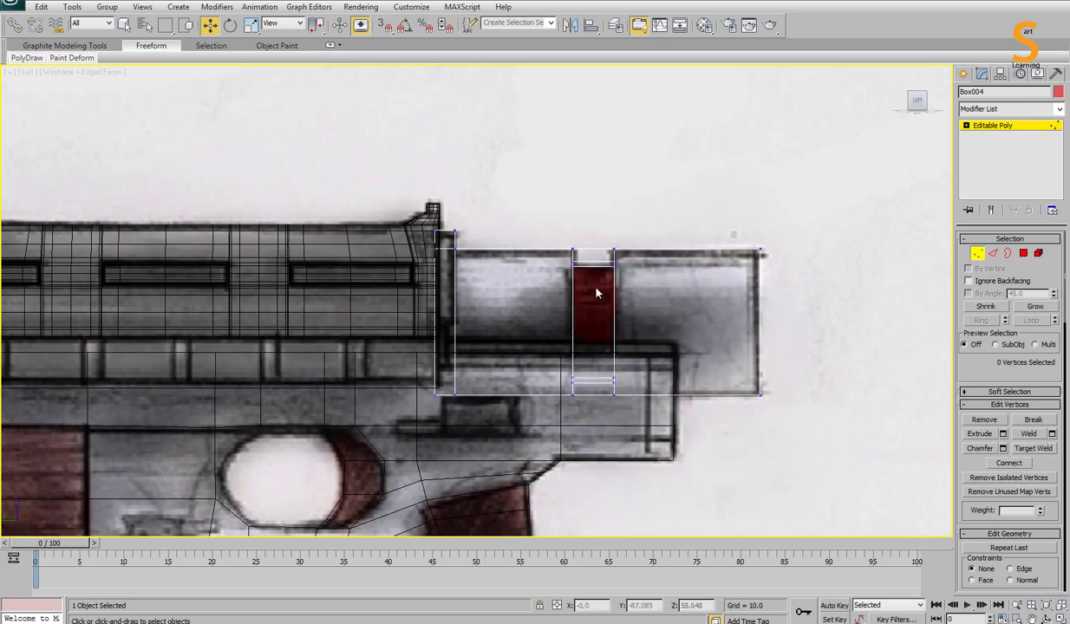
key("F3")
key("p")
middle_click_drag(720, 396, 529, 388, "alt")
key("4")
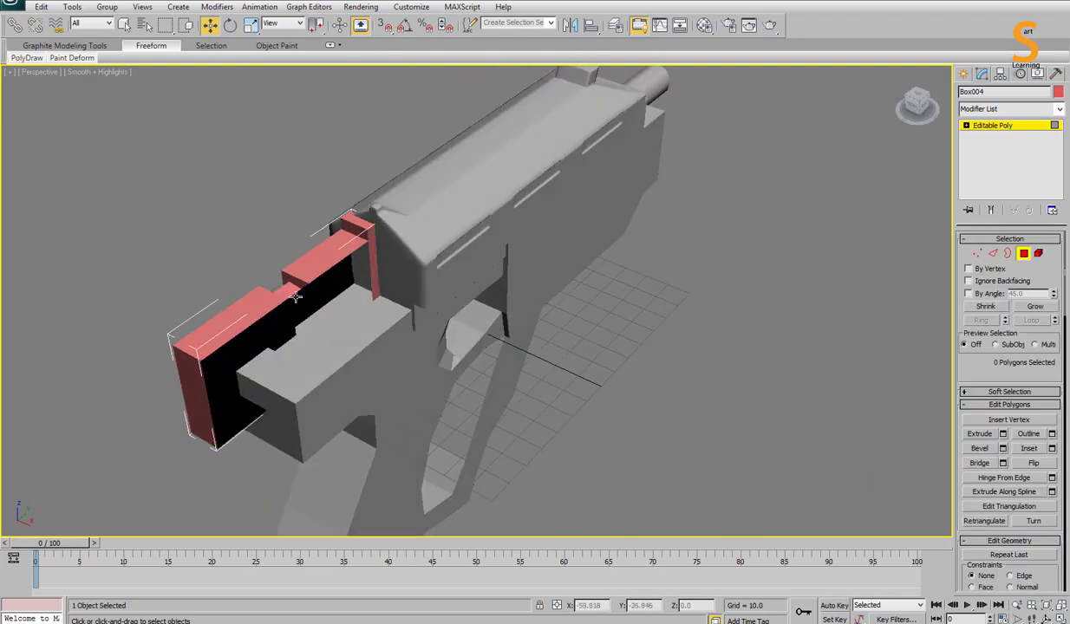
key("F3")
middle_click_drag(393, 349, 364, 282, "alt")
key("2")
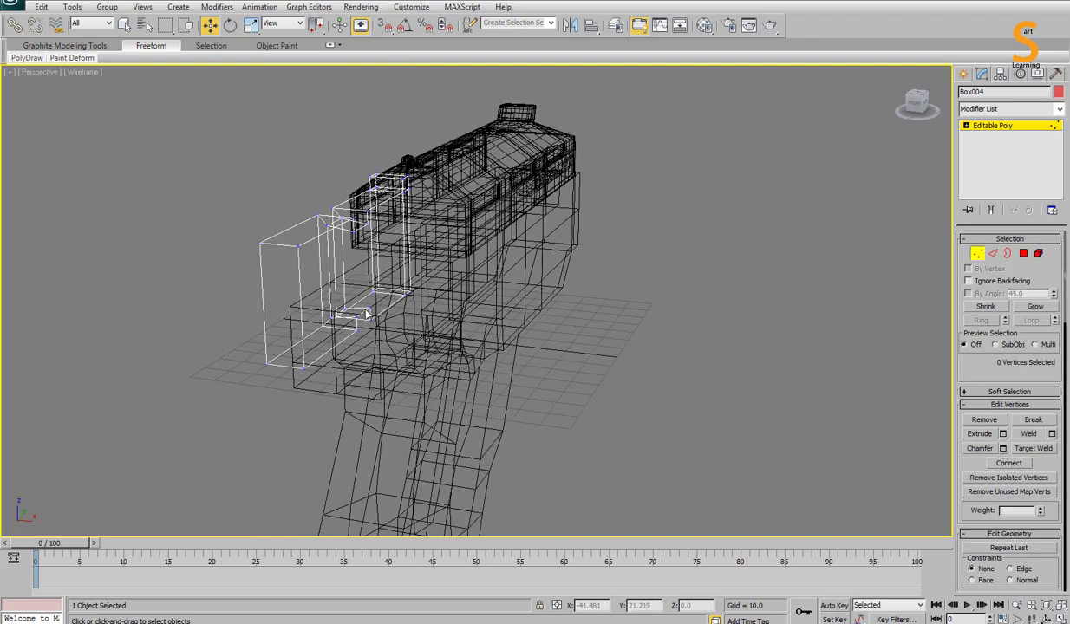
left_click(363, 278)
key("t")
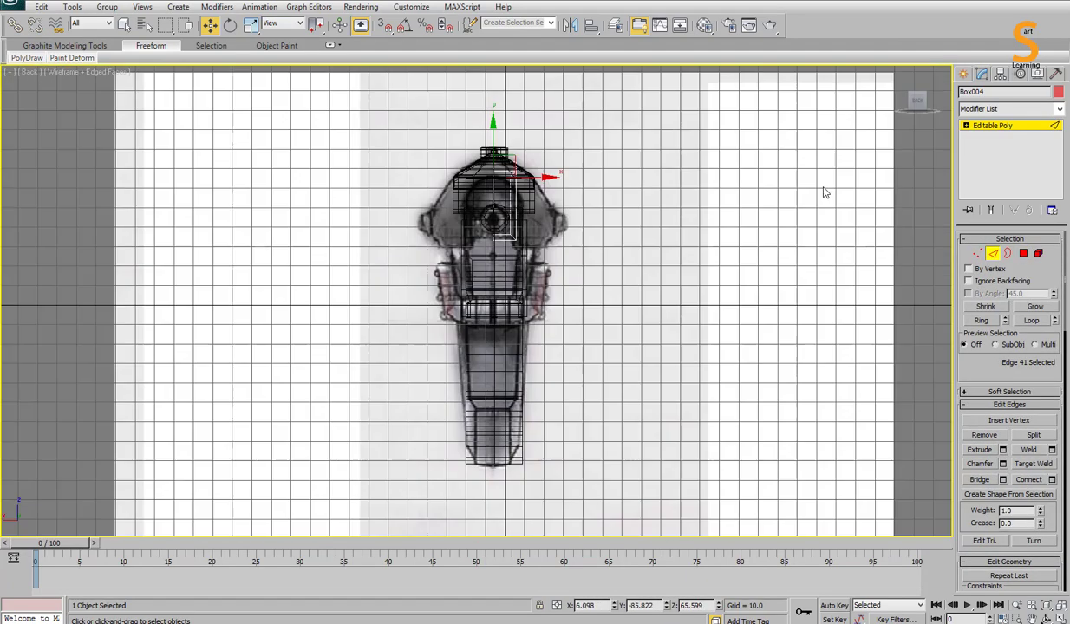
key("l")
left_click(713, 384)
Step: Add a TurboSmooth modifier to the stock block, removing an accidentally added Taper
left_click(993, 125)
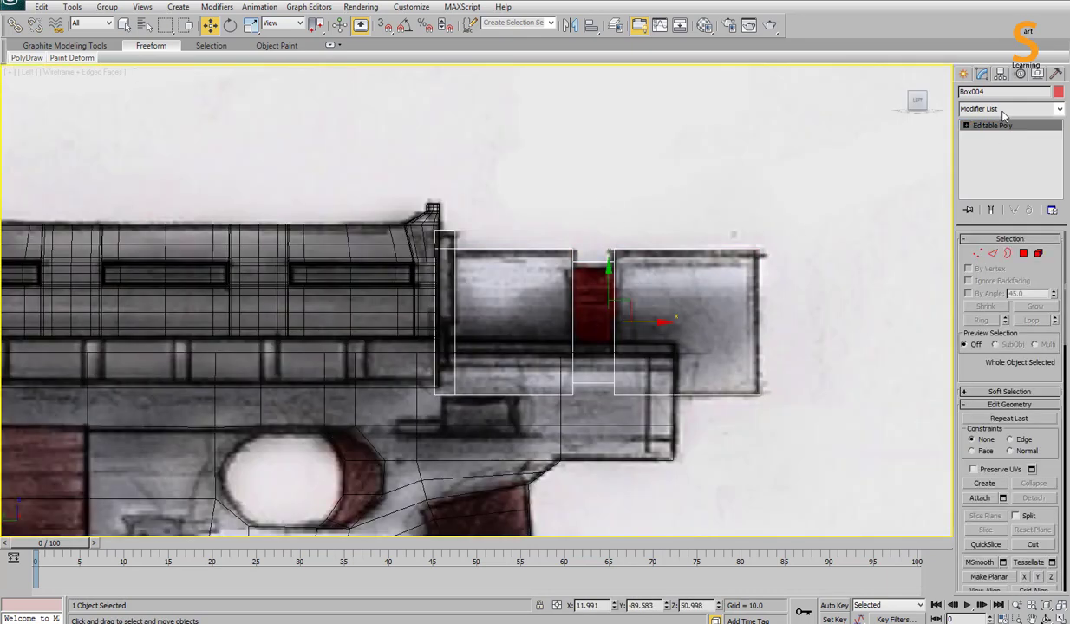
left_click(998, 108)
key("t")
key("Return")
left_click(1028, 210)
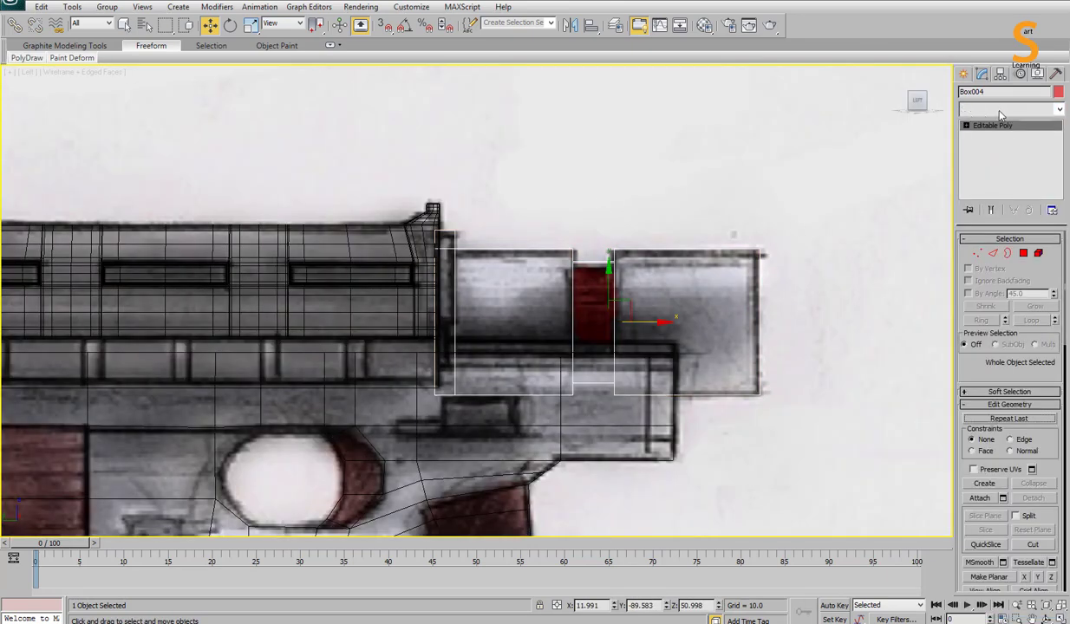
left_click(997, 108)
key("t")
key("u")
key("Return")
Step: Connect the stock block's edges to add support edge loops near its ends
left_click(986, 158)
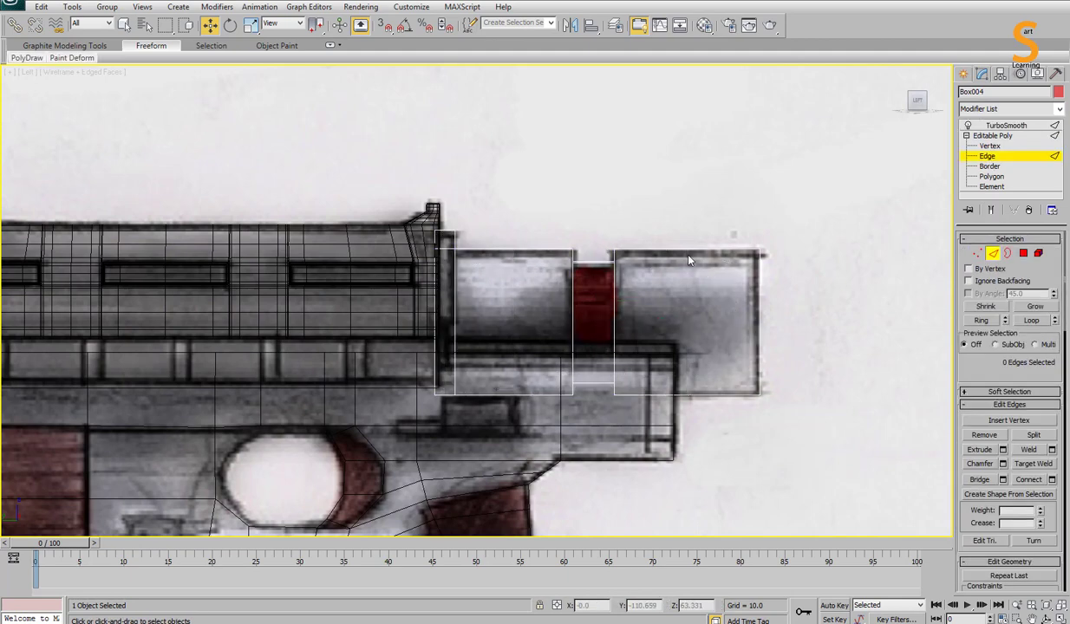
right_click(845, 340)
left_click(845, 405)
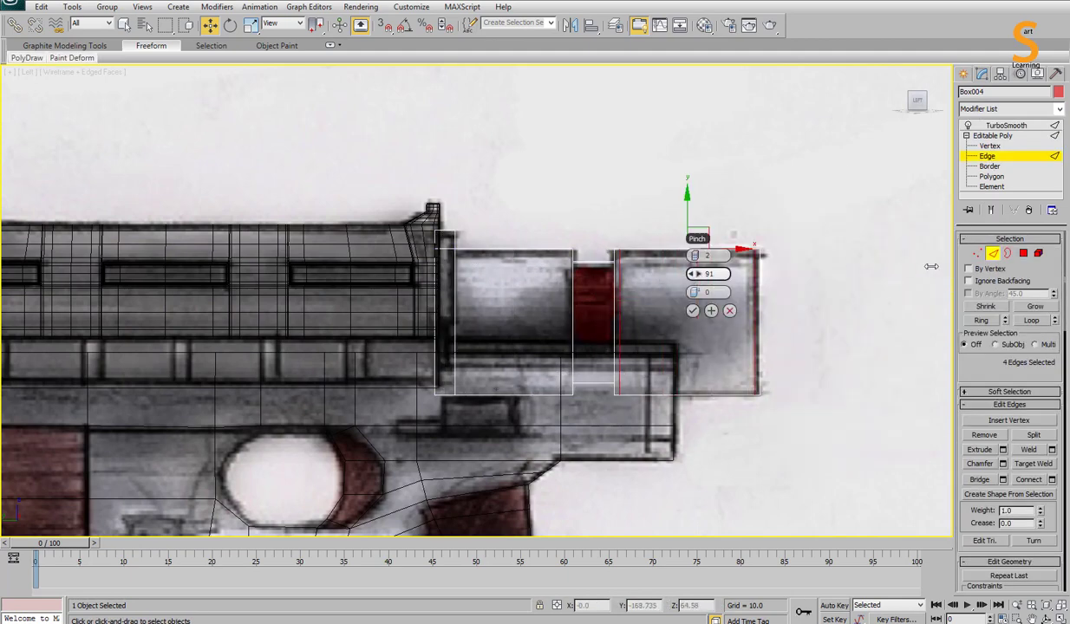
left_click(693, 312)
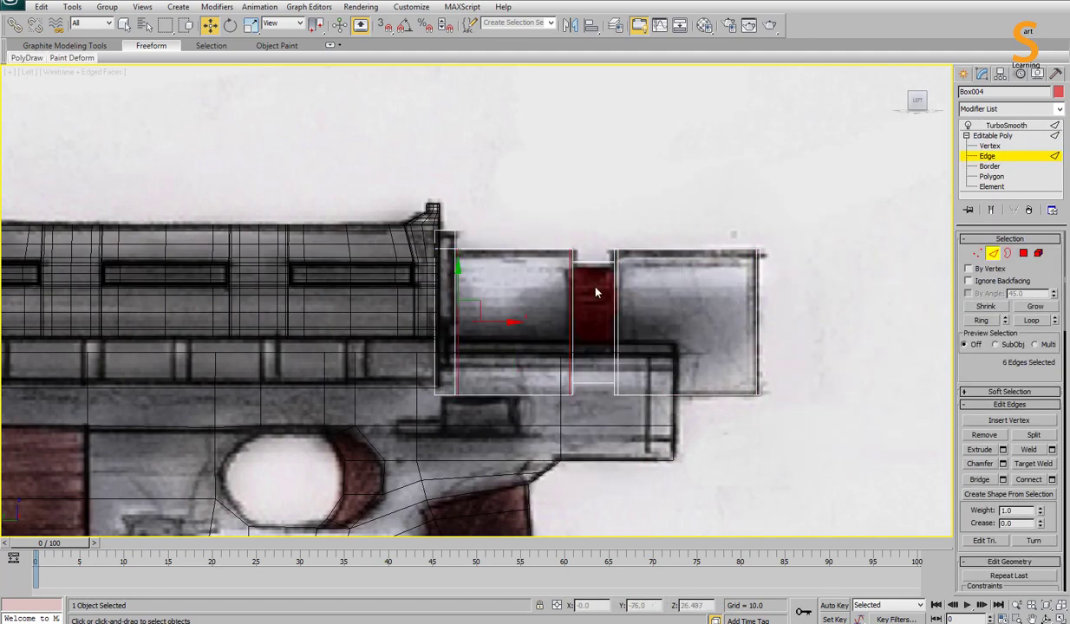
right_click(638, 402)
left_click(621, 448)
right_click(557, 401)
left_click(563, 449)
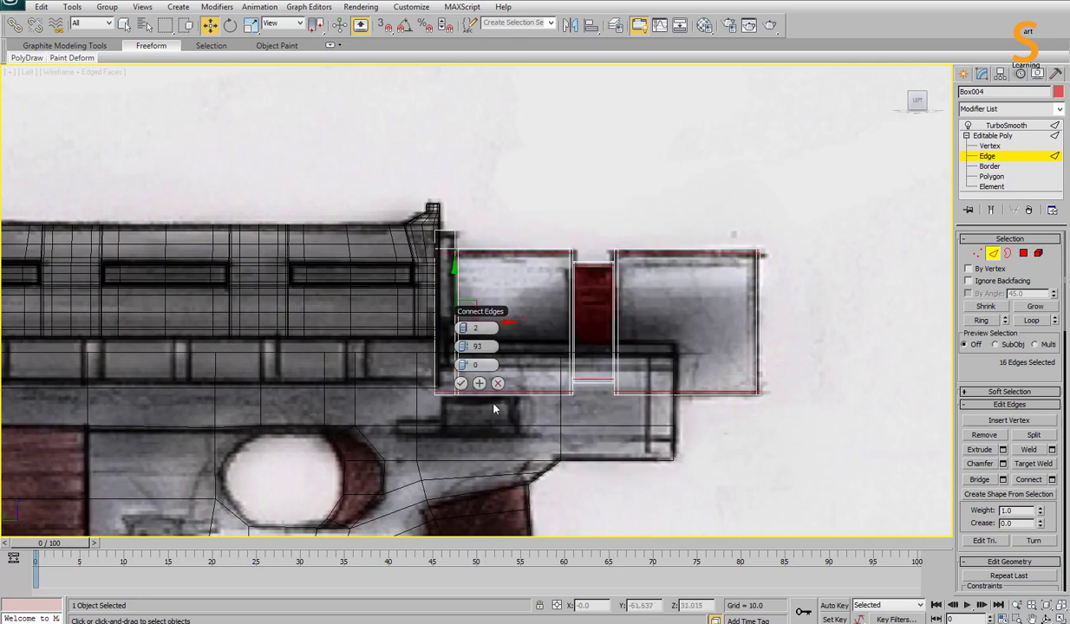
left_click(478, 354)
left_click(462, 227)
Step: Show the side view as wireframe and nudge the selected vertices slightly right
right_click(600, 335)
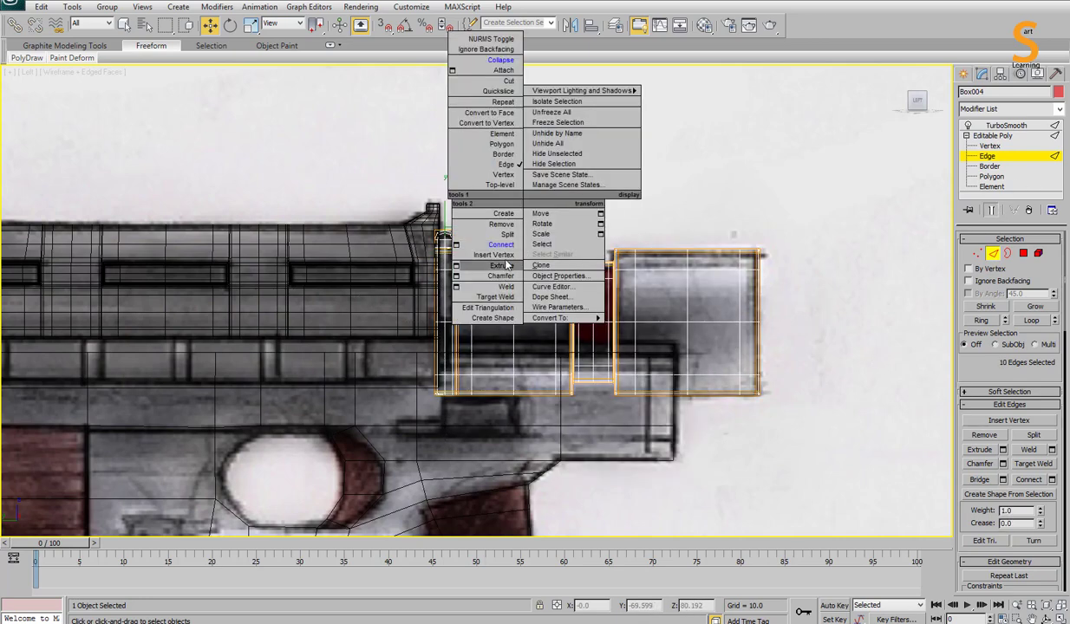
left_click(792, 385)
right_click(515, 299)
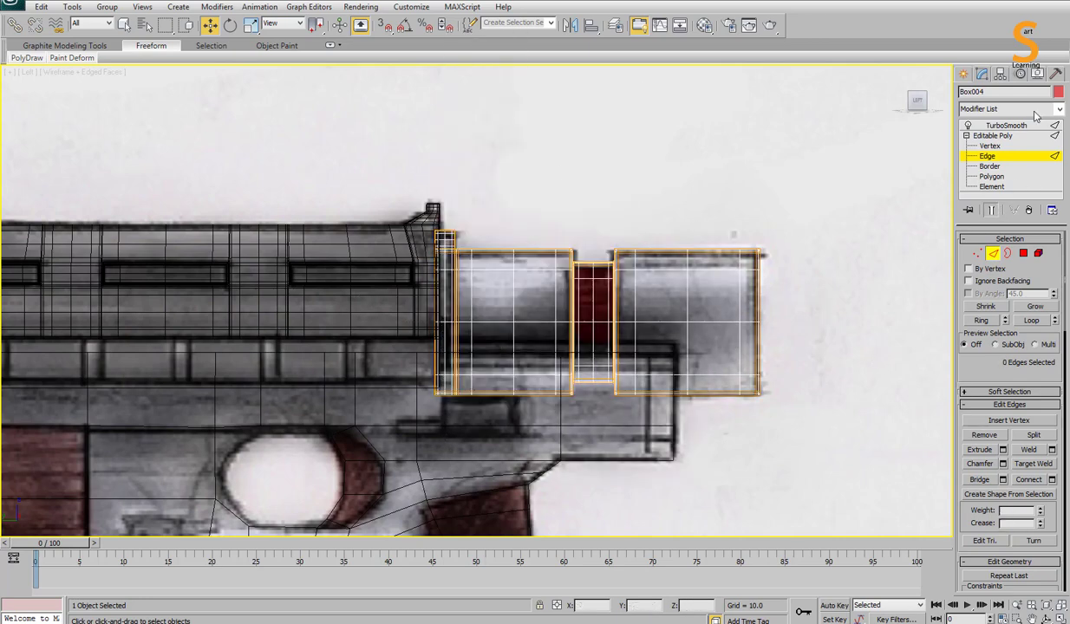
left_click(845, 411)
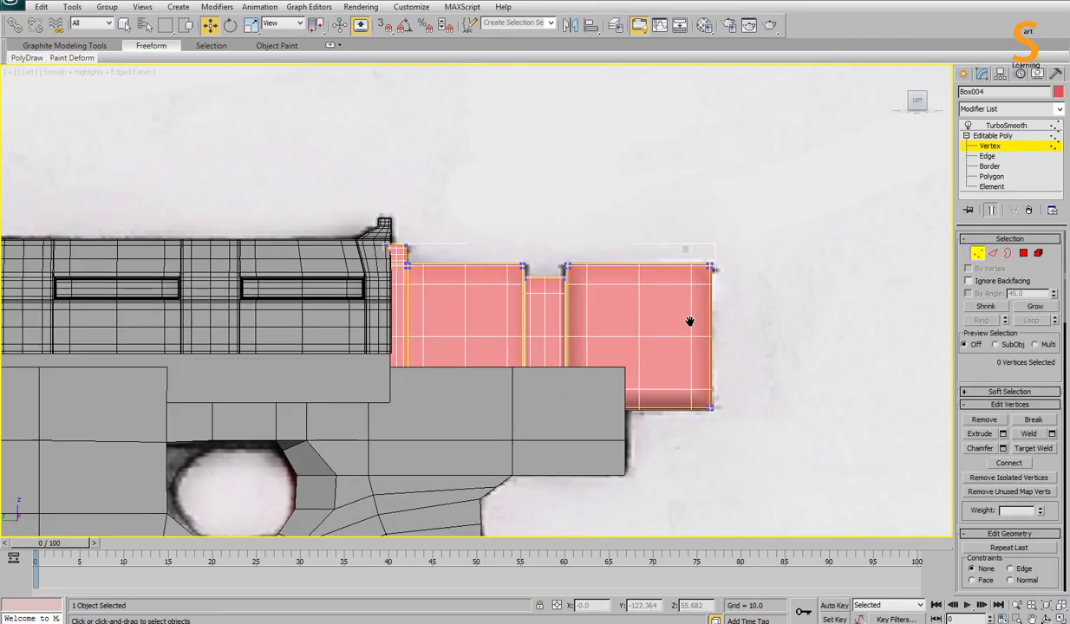
scroll(690, 321, "up", 5)
scroll(686, 259, "down", 4)
middle_click_drag(686, 258, 578, 317)
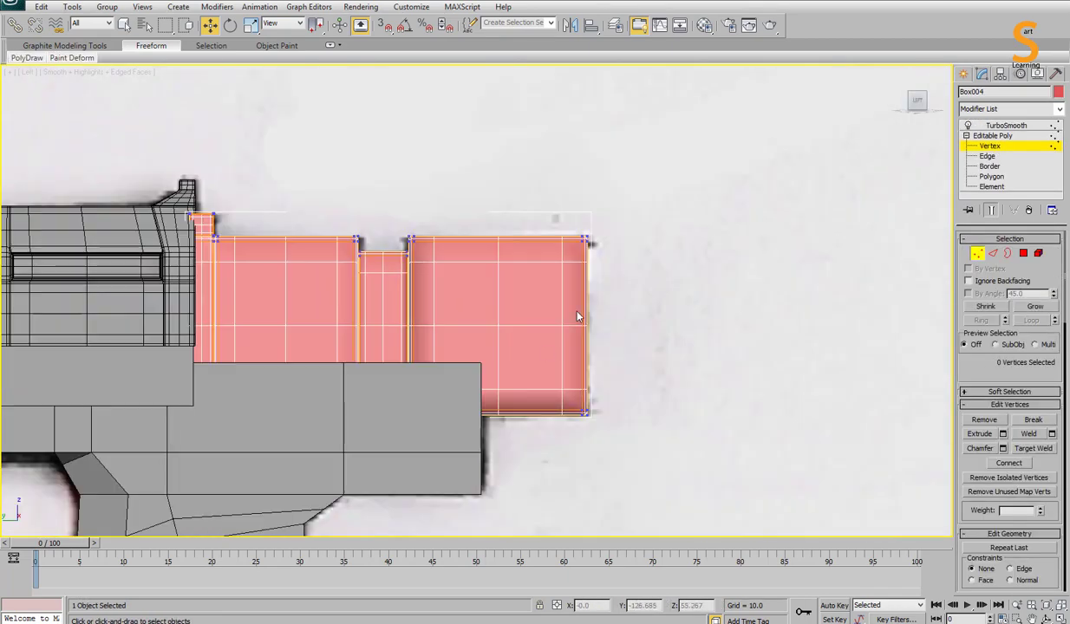
key("F3")
left_click_drag(622, 326, 625, 326)
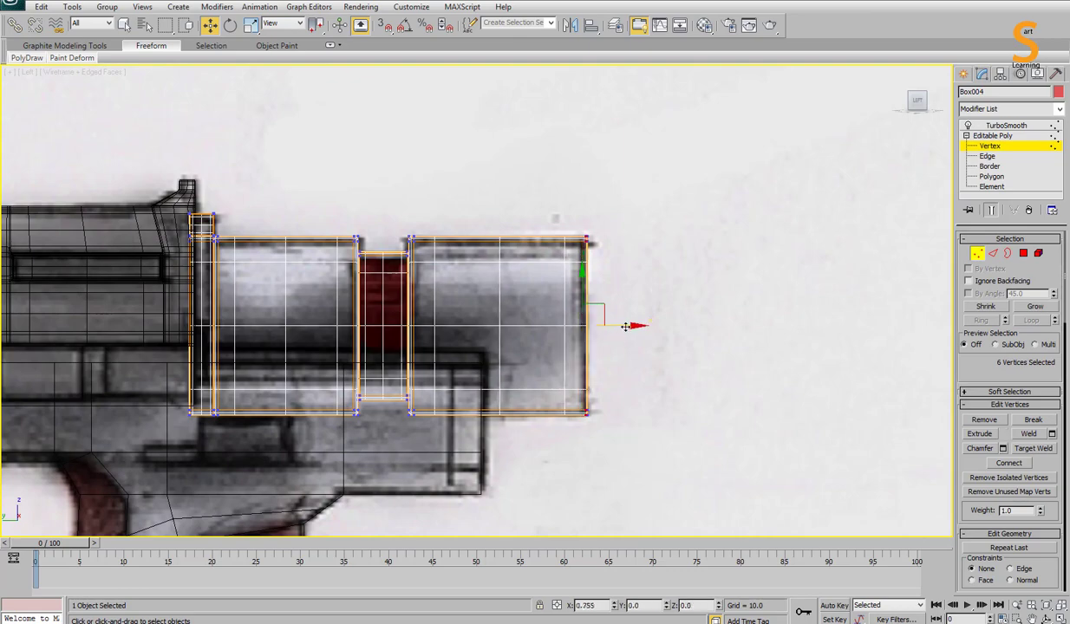
Step: Orbit the maximized perspective view to inspect the red stock blocks
key("alt+w")
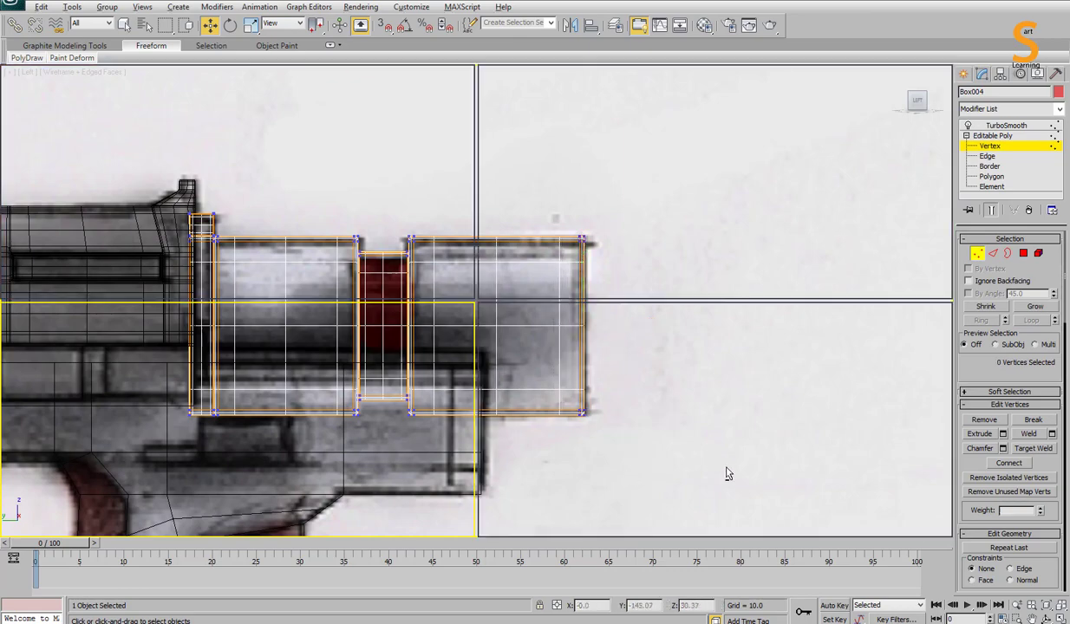
right_click(729, 473)
key("alt+w")
key("4")
middle_click_drag(769, 334, 575, 272, "alt")
scroll(576, 272, "up", 3)
scroll(668, 351, "up", 3)
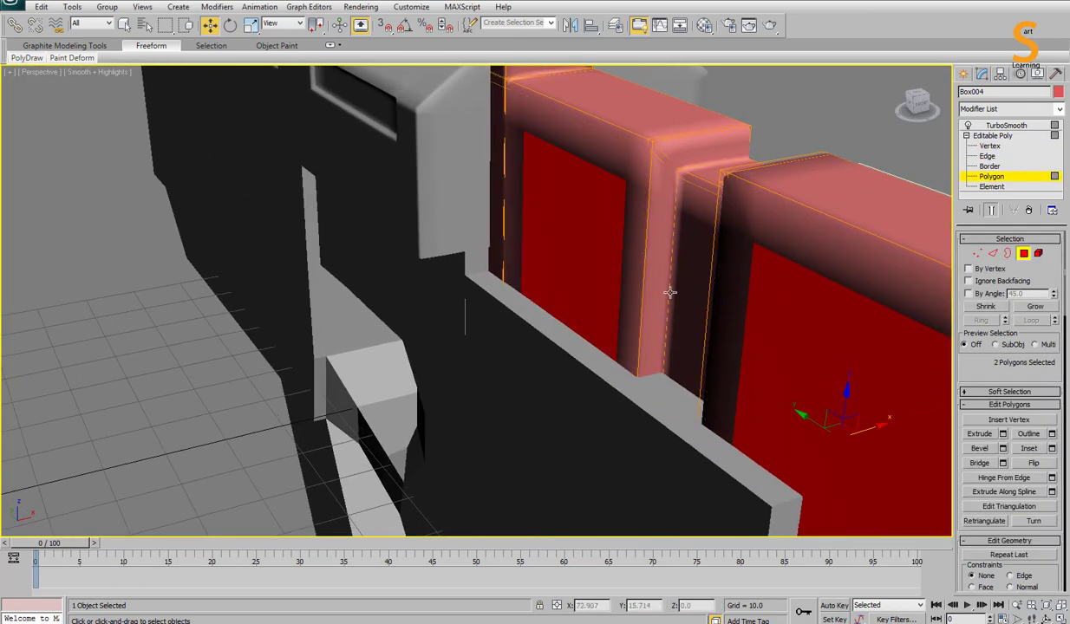
mouse_move(669, 292)
middle_mouse_down("alt")
mouse_move(626, 319)
mouse_move(758, 326)
middle_mouse_up("alt")
scroll(759, 326, "up", 2)
Step: Connect the edges across the stock blocks in the side view to add another support loop
key("l")
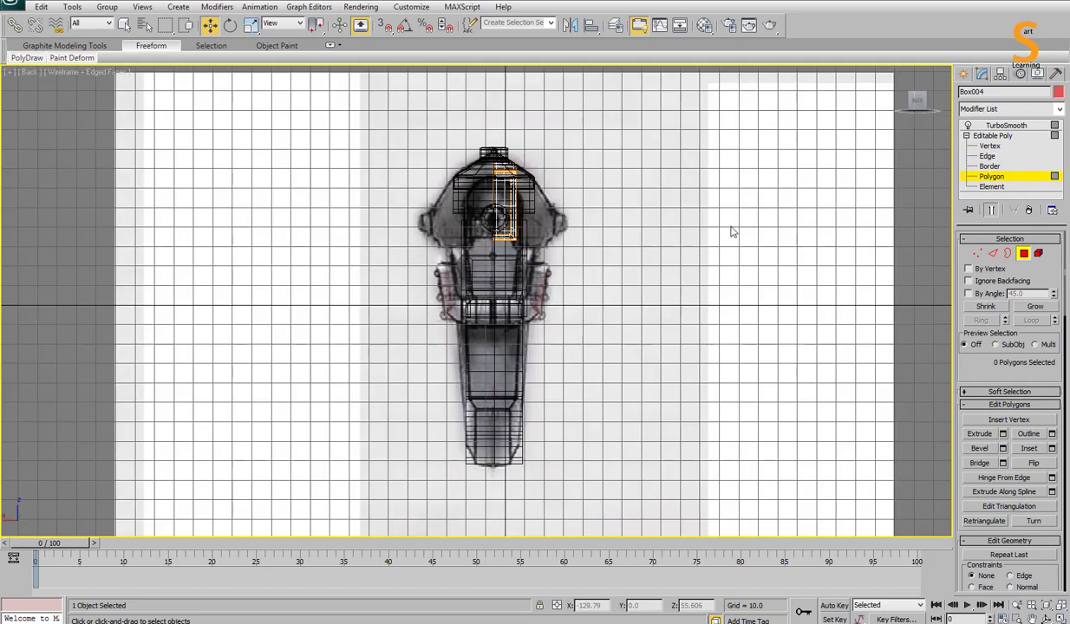
left_click_drag(122, 336, 121, 336)
key("2")
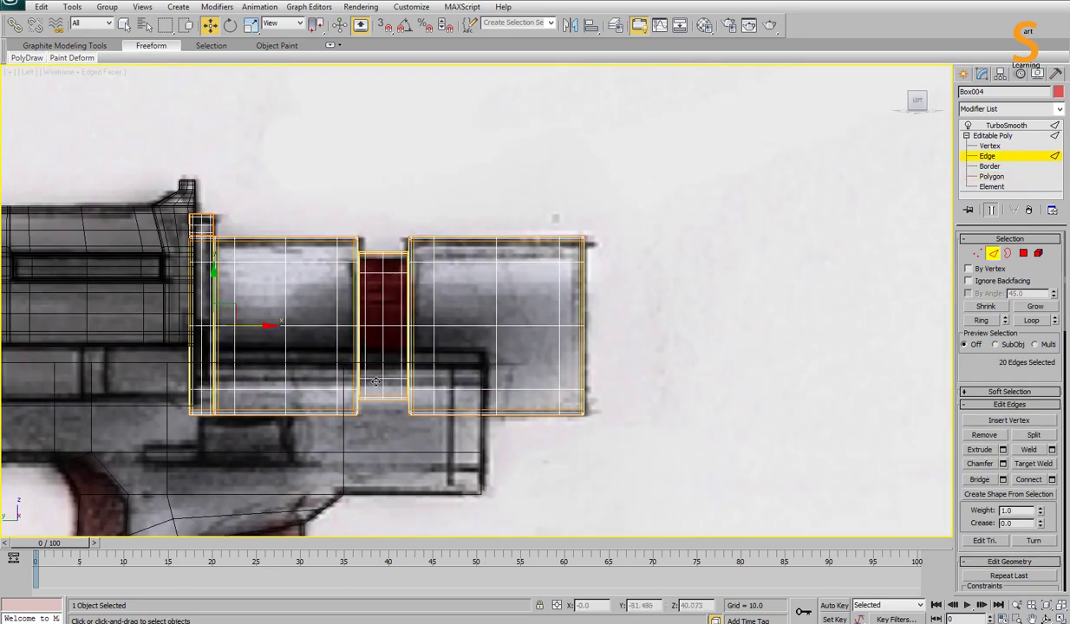
right_click(542, 364)
left_click(538, 397)
left_click(257, 388)
key("F3")
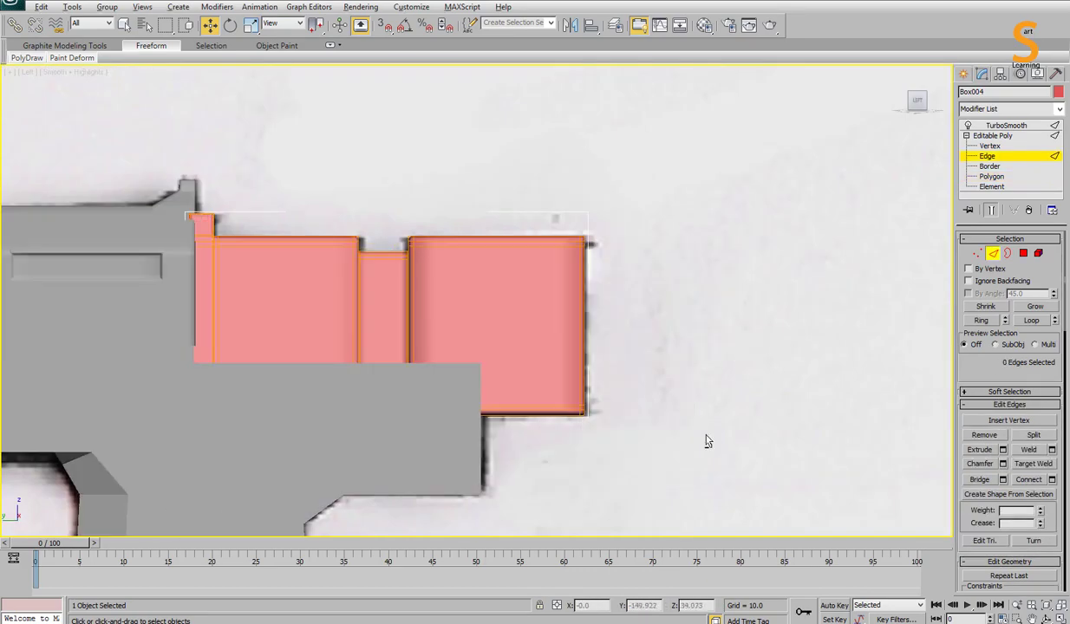
key("p")
key("2")
left_click(486, 208)
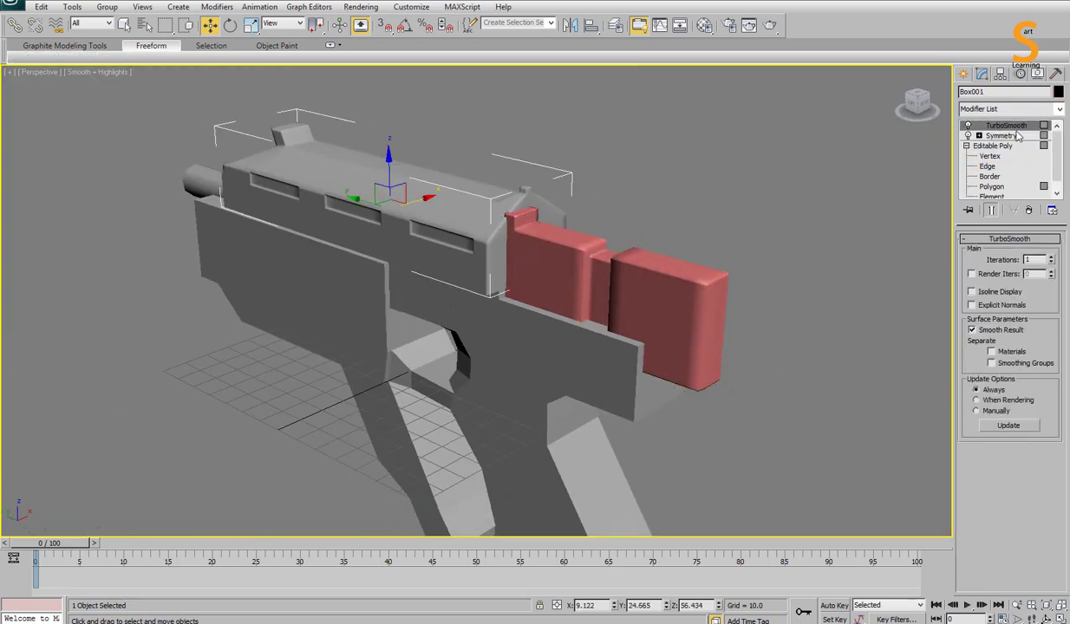
Step: Copy Box001's Symmetry modifier onto the stock block Box004
left_click(668, 319)
left_click(1000, 125)
left_click_drag(659, 329, 681, 378)
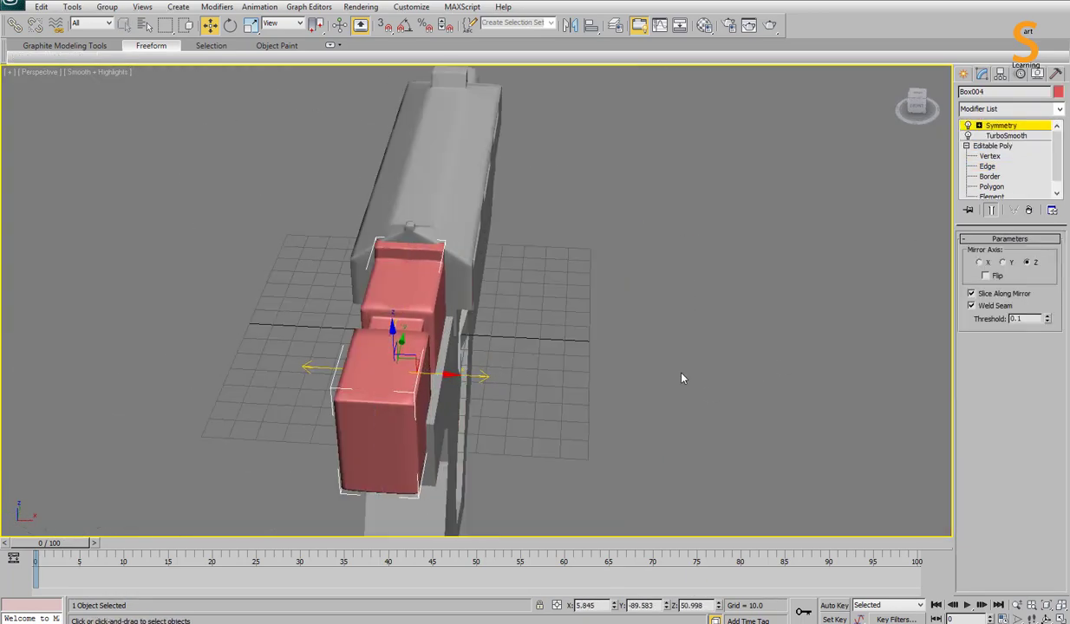
key("l")
key("p")
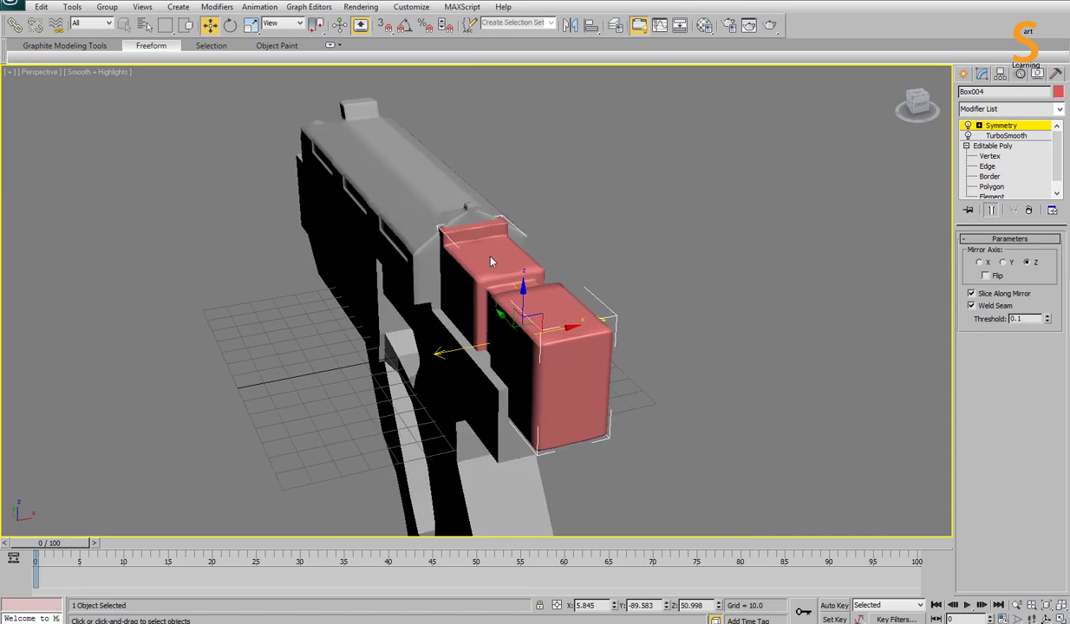
middle_click_drag(473, 246, 928, 148, "alt")
Step: Select the stock block's top-row vertices in the wireframe side view and align them to the sketch
left_click(989, 155)
key("alt+w")
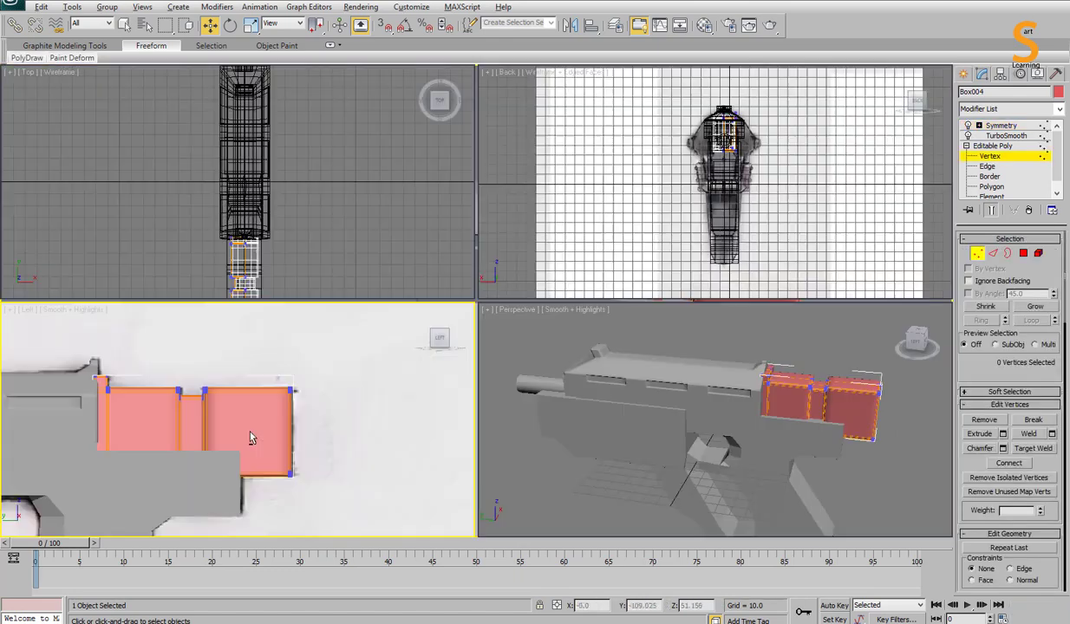
key("alt+w")
left_click_drag(259, 178, 189, 201)
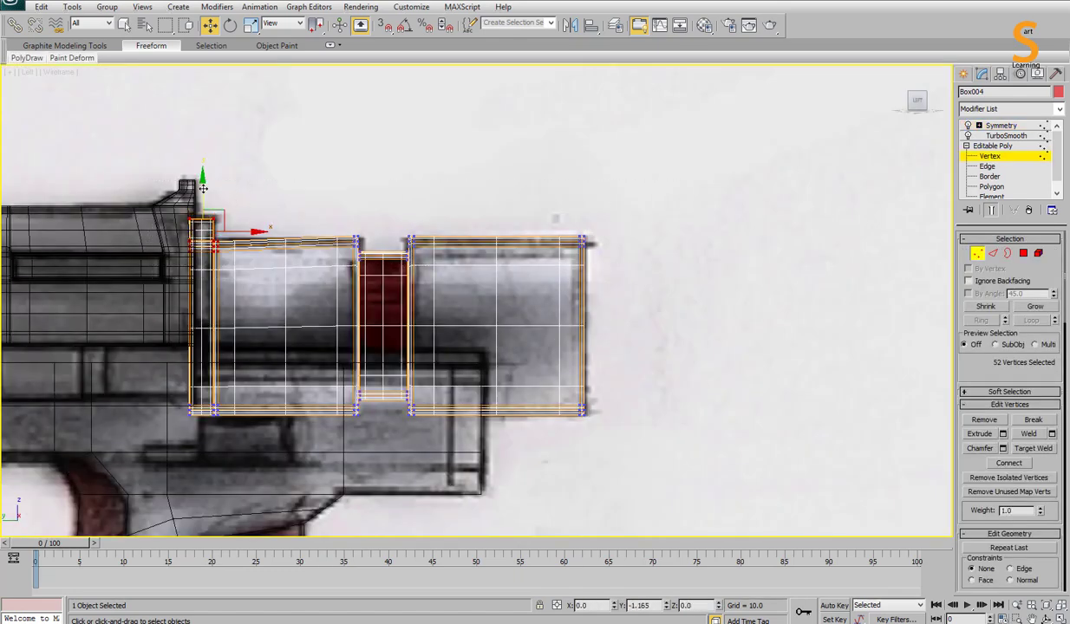
left_click_drag(97, 136, 677, 258, "ctrl")
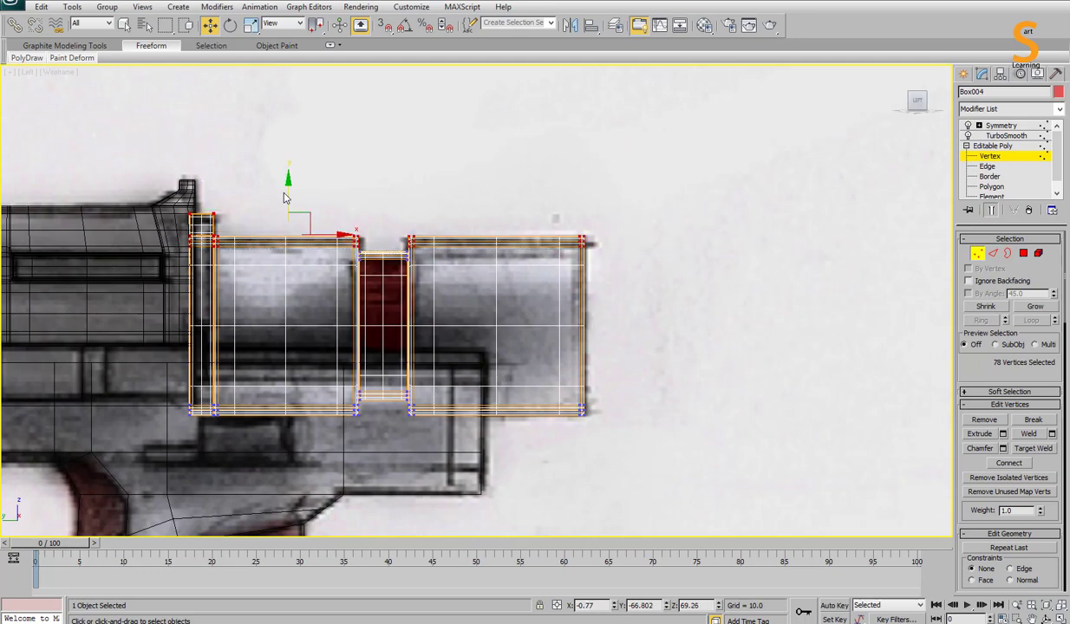
scroll(287, 197, "up", 5)
middle_click_drag(213, 182, 582, 198)
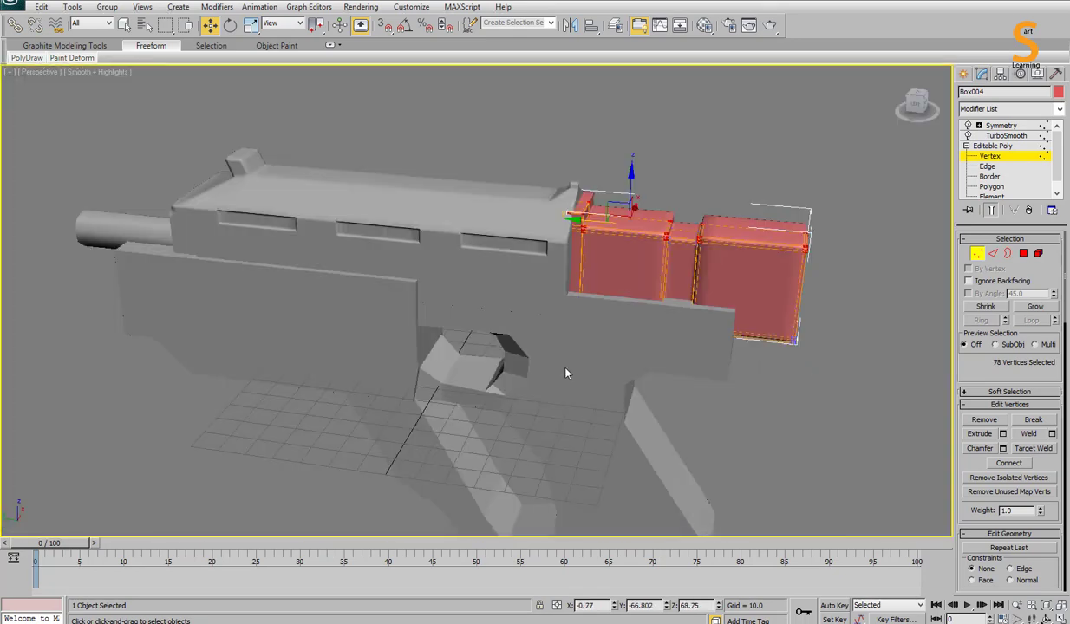
Step: Select the red stock blocks' vertices from a top-down perspective angle to line them up with the receiver
mouse_move(544, 353)
middle_mouse_down("alt")
mouse_move(492, 280)
mouse_move(555, 260)
middle_mouse_up("alt")
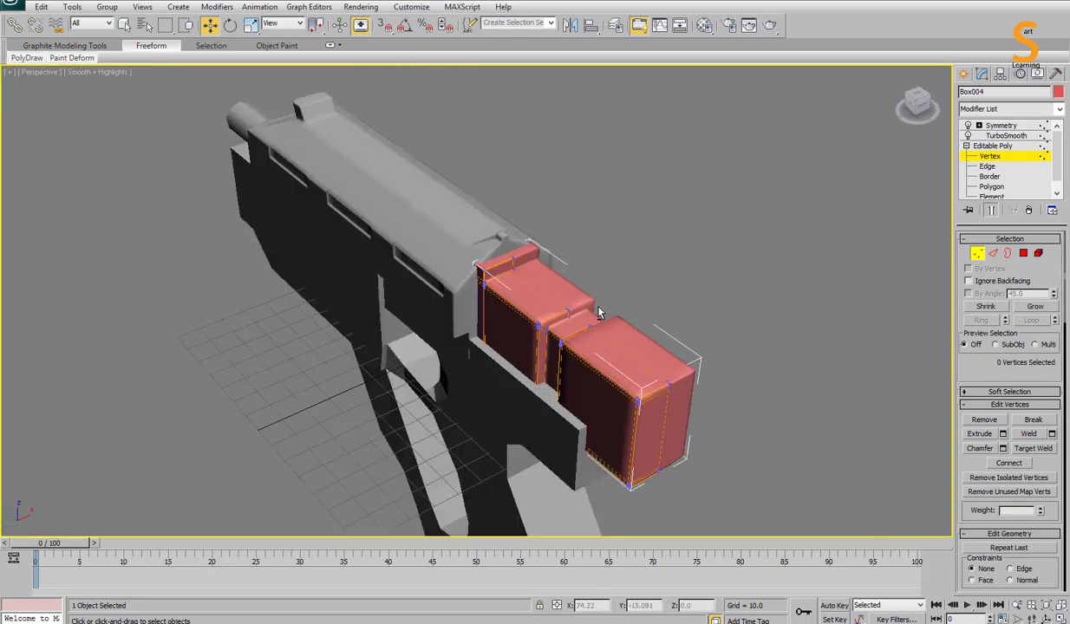
left_click_drag(554, 120, 616, 384)
mouse_move(615, 384)
middle_mouse_down("alt")
mouse_move(518, 211)
mouse_move(412, 220)
middle_mouse_up("alt")
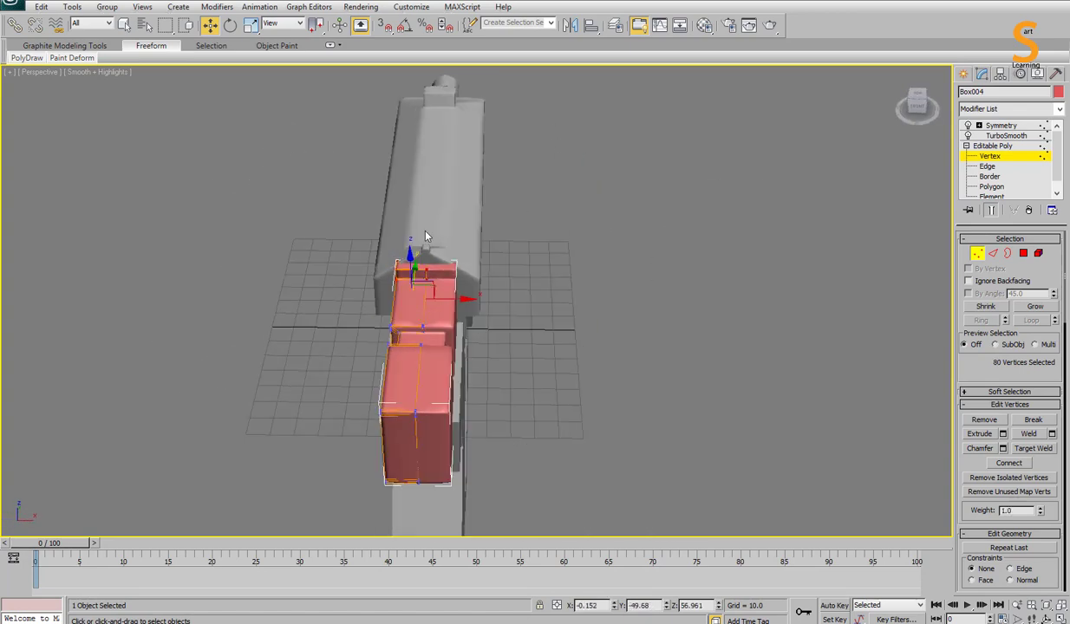
left_click_drag(412, 220, 499, 479)
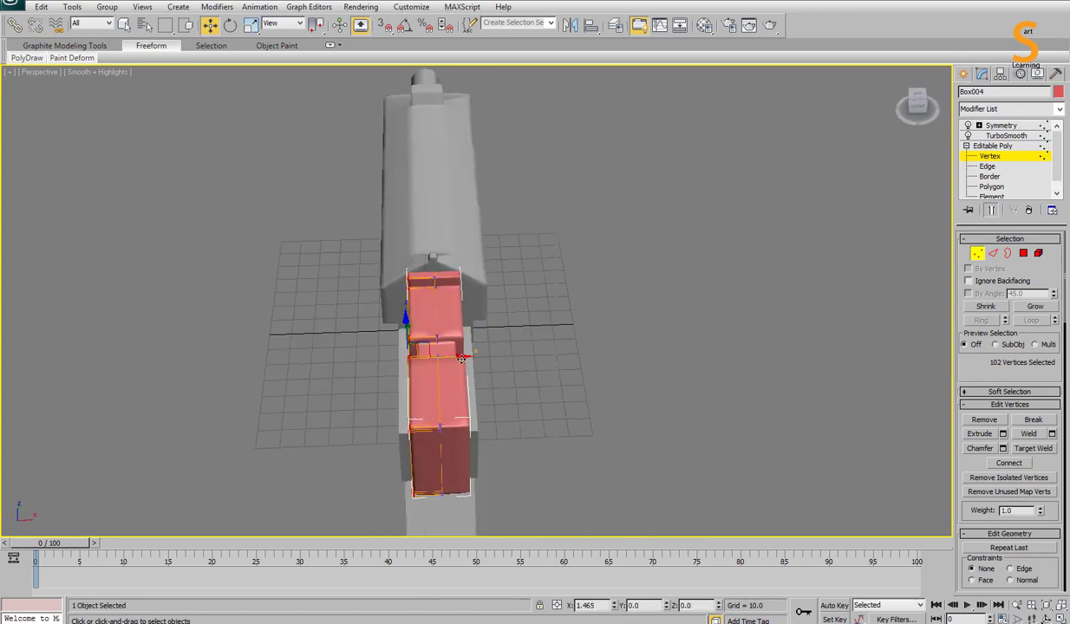
middle_click_drag(458, 358, 627, 364, "alt")
key("alt+w")
left_click(314, 376)
Step: Give all the gun parts a black object colour with edged faces shown
key("alt+w")
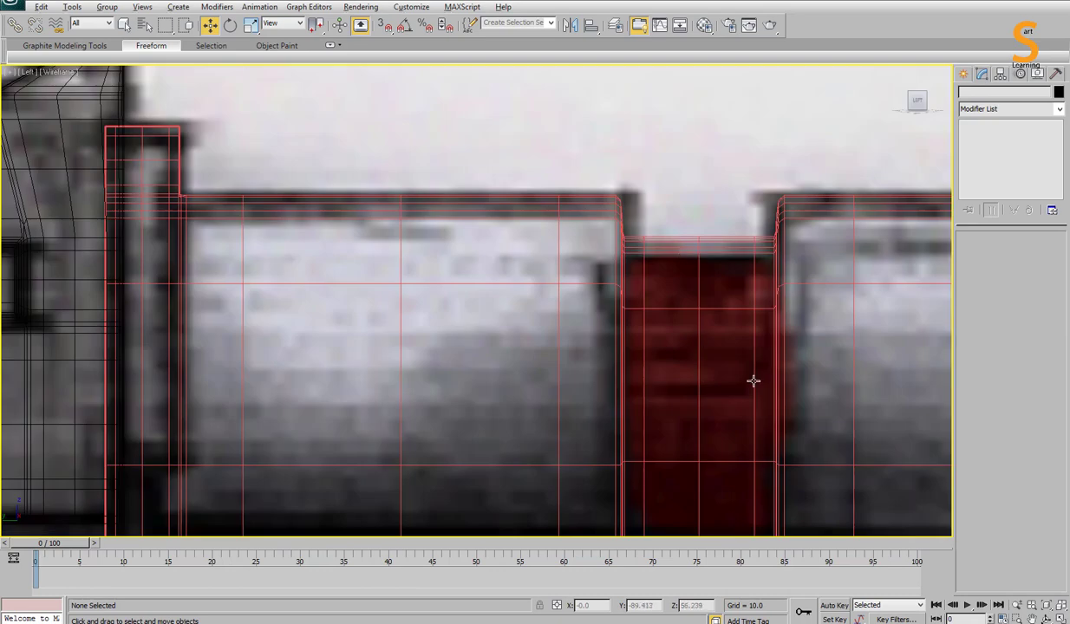
scroll(753, 378, "down", 3)
scroll(753, 379, "down", 5)
left_click_drag(761, 150, 594, 328)
key("m")
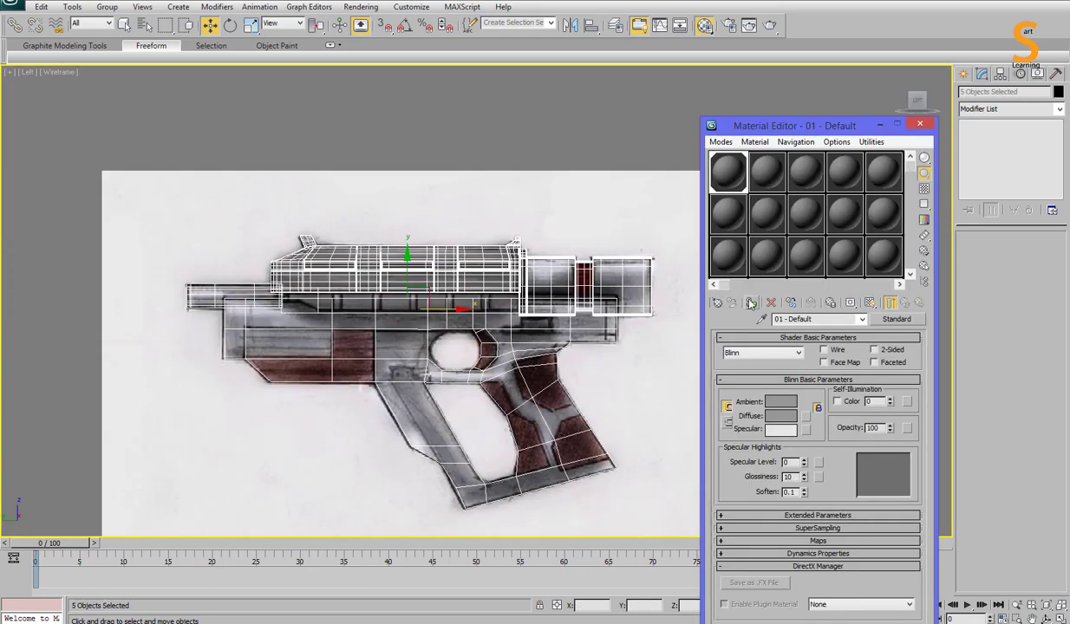
key("m")
key("F3")
left_click(1058, 91)
left_click(632, 339)
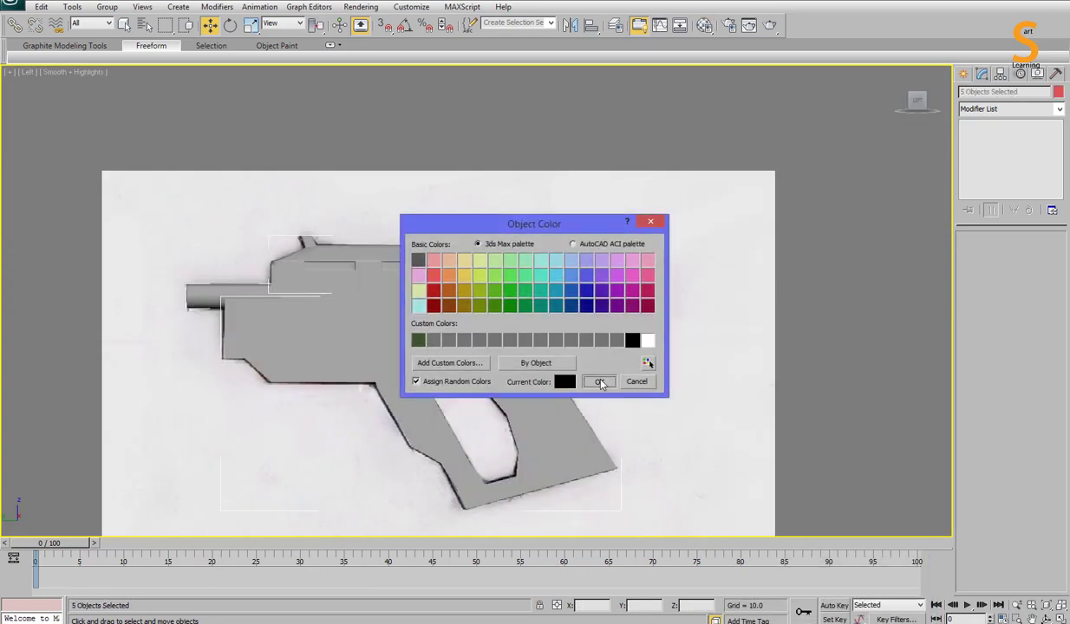
left_click(598, 380)
key("F4")
Step: Add a TurboSmooth modifier to the gun frame above its Symmetry
left_click(254, 400)
key("alt+w")
key("alt+w")
key("F3")
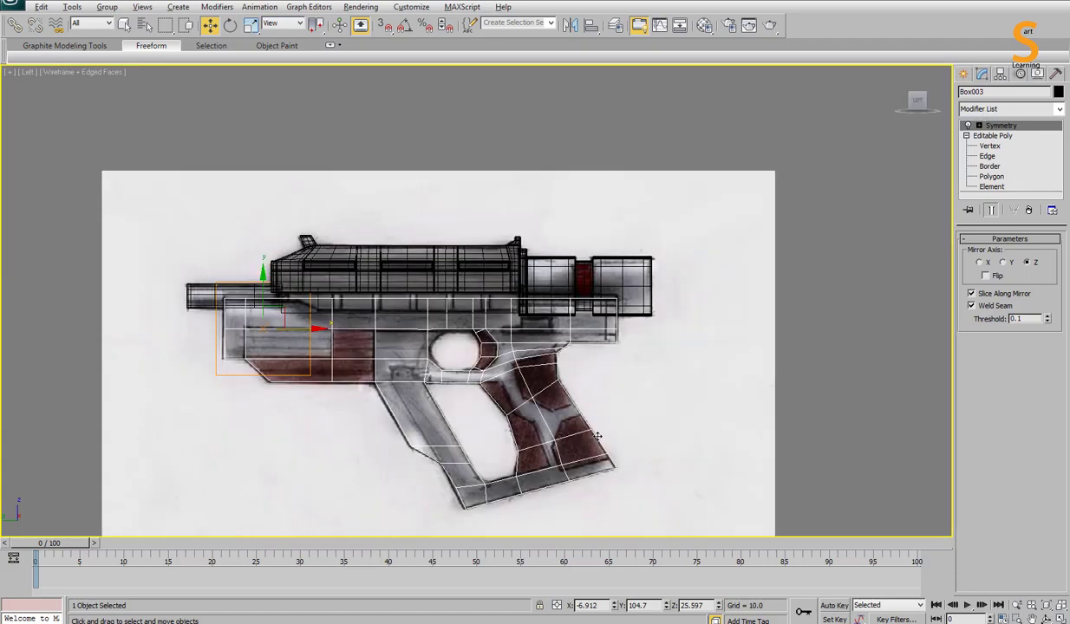
scroll(521, 347, "up", 3)
left_click(959, 110)
left_click(989, 563)
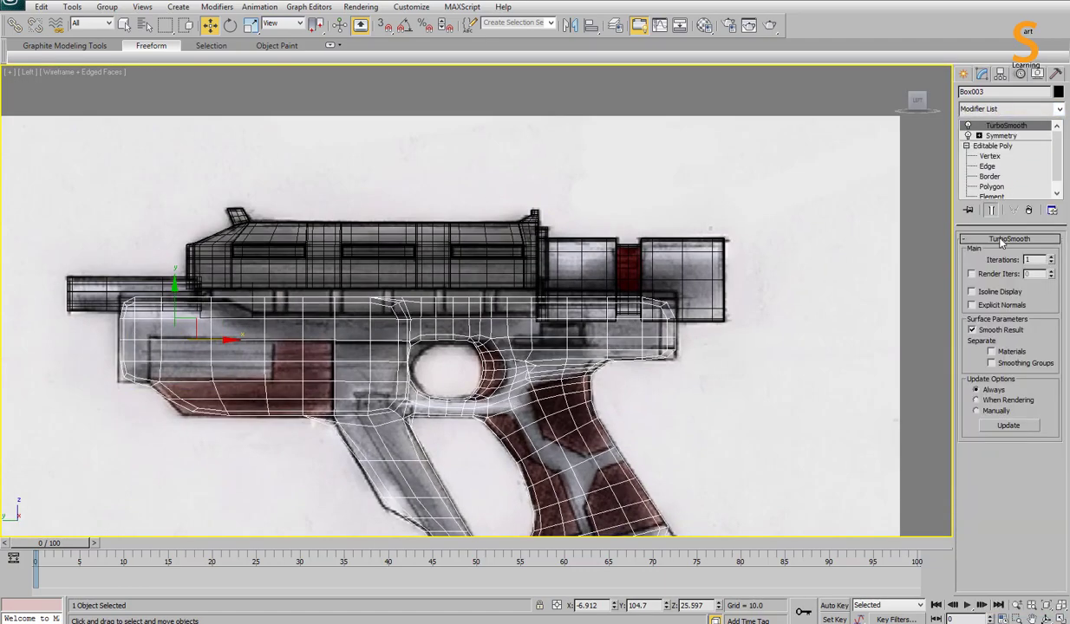
key("F3")
middle_click_drag(726, 486, 783, 375)
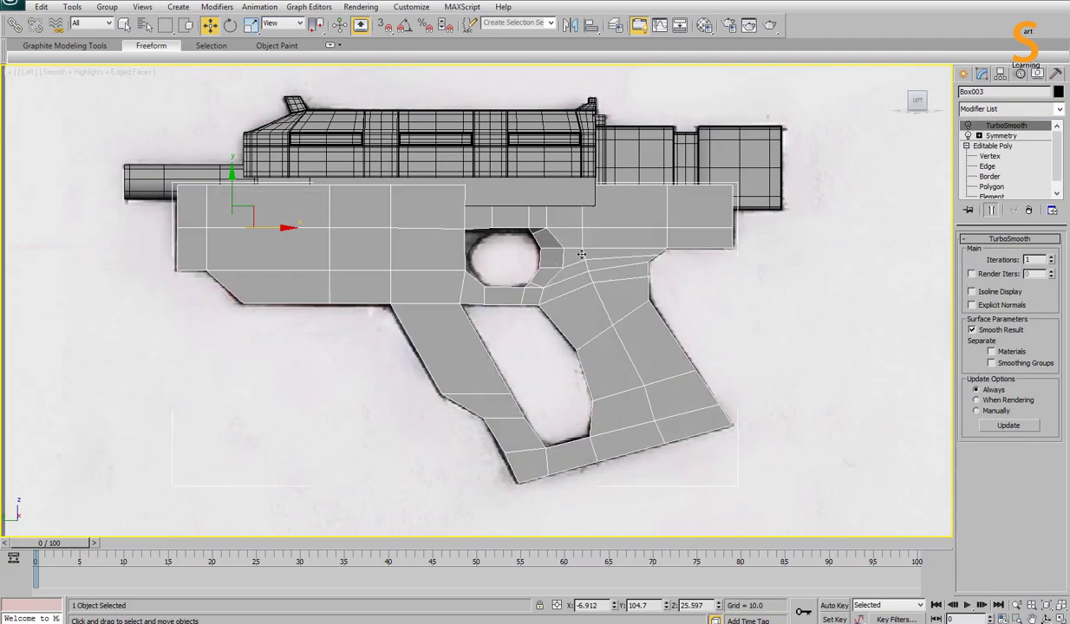
Step: Target Weld the stray vertex beside the trigger opening onto its neighbour
left_click(991, 186)
key("1")
scroll(422, 303, "up", 5)
left_click(422, 290)
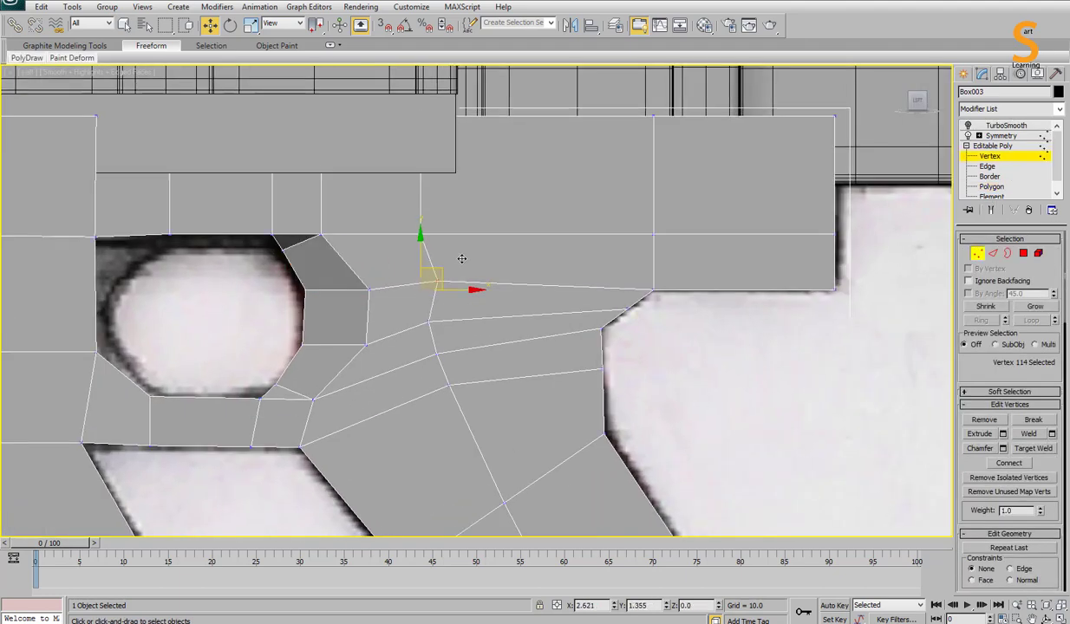
key("F3")
key("4")
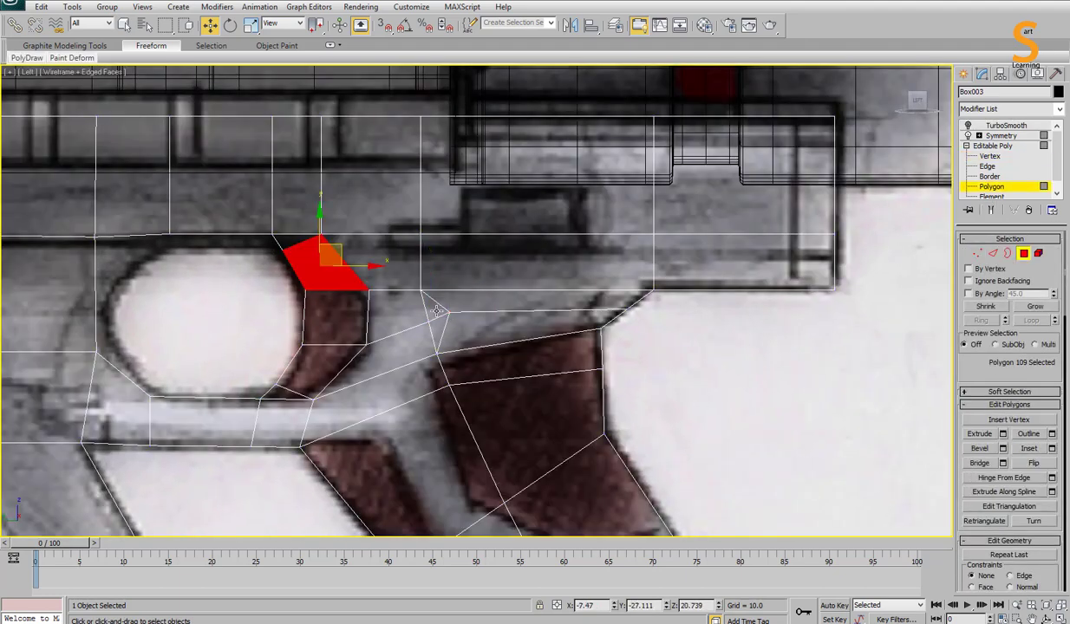
key("1")
right_click(462, 328)
left_click(441, 416)
key("F3")
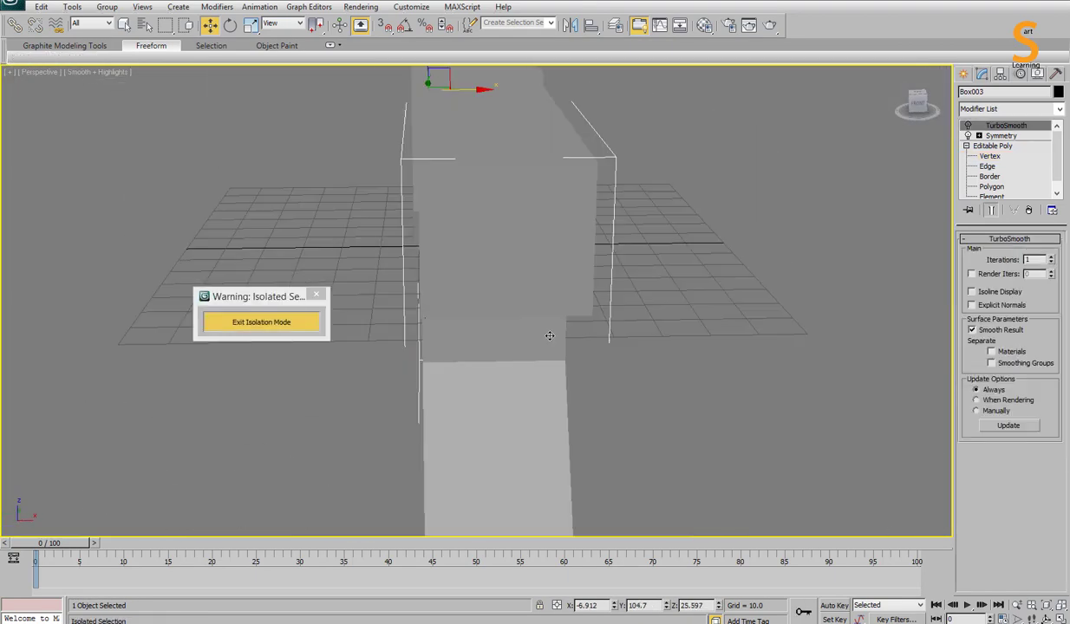
key("4")
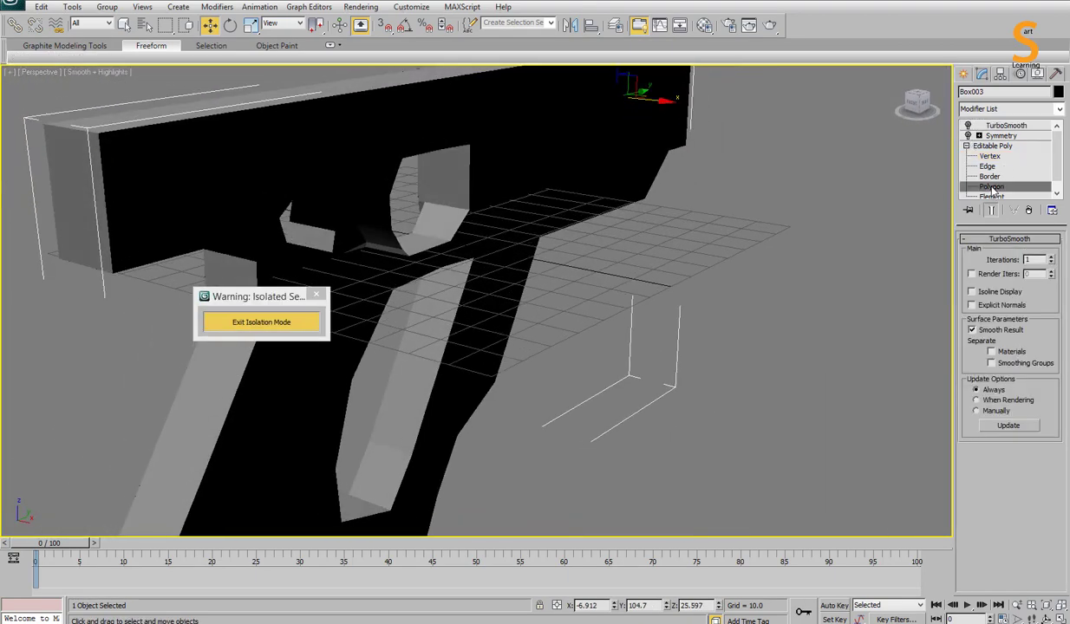
middle_click_drag(299, 256, 489, 245, "alt")
key("1")
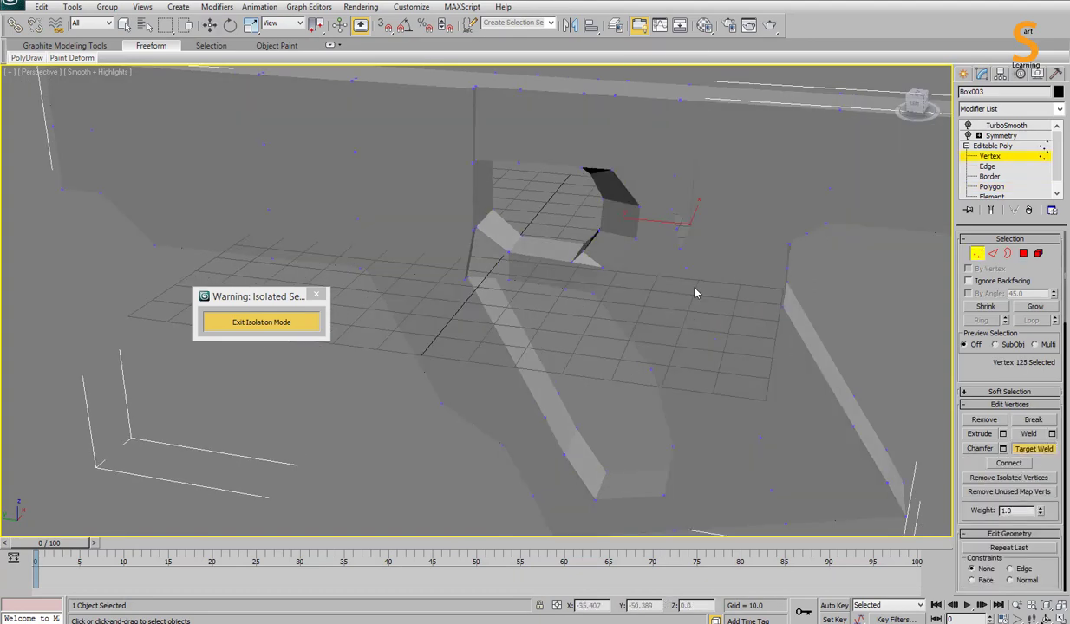
key("F3")
Step: Show the whole gun again and check the Symmetry and TurboSmooth results on the frame
key("alt+q")
left_click(680, 353)
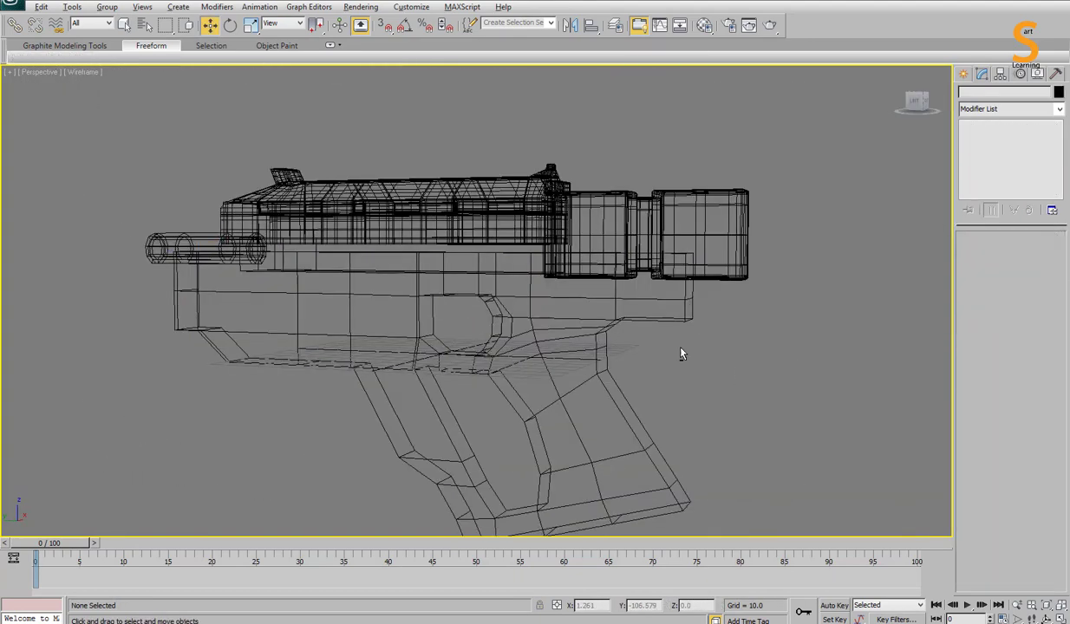
key("F3")
left_click(997, 145)
left_click(1002, 136)
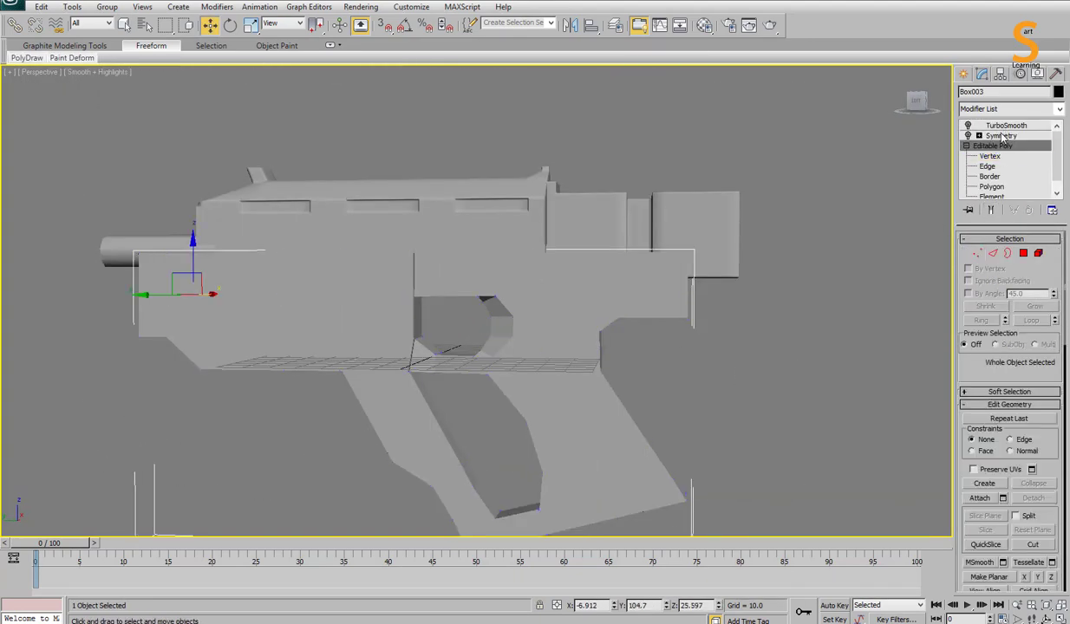
left_click(1006, 126)
key("alt+w")
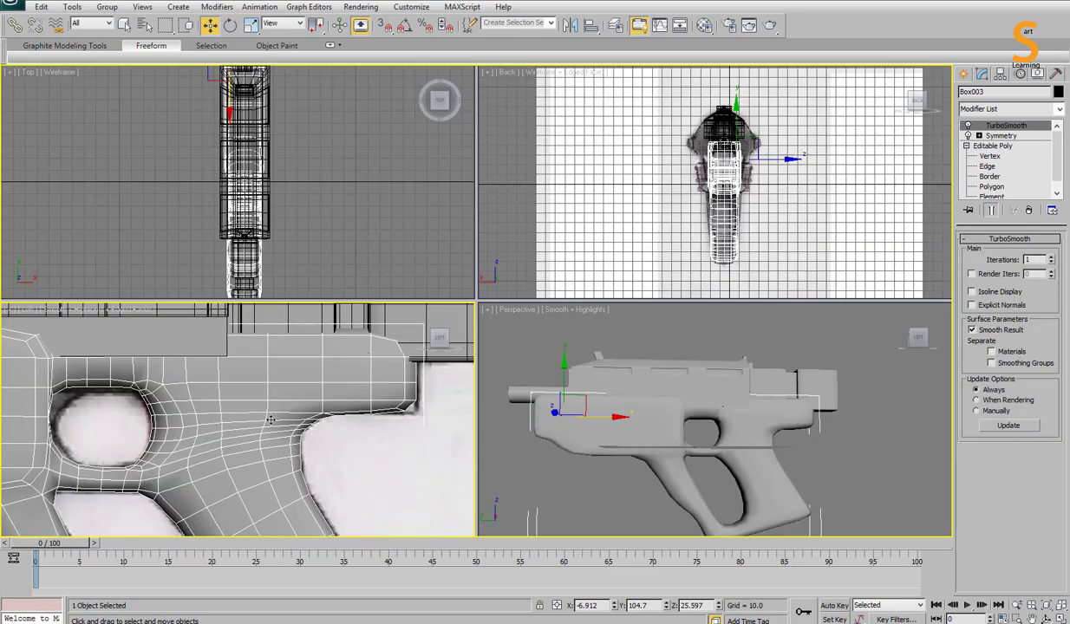
key("alt+w")
Step: Connect the edges across the front of the grip with 2 new support loops
left_click(989, 166)
key("F3")
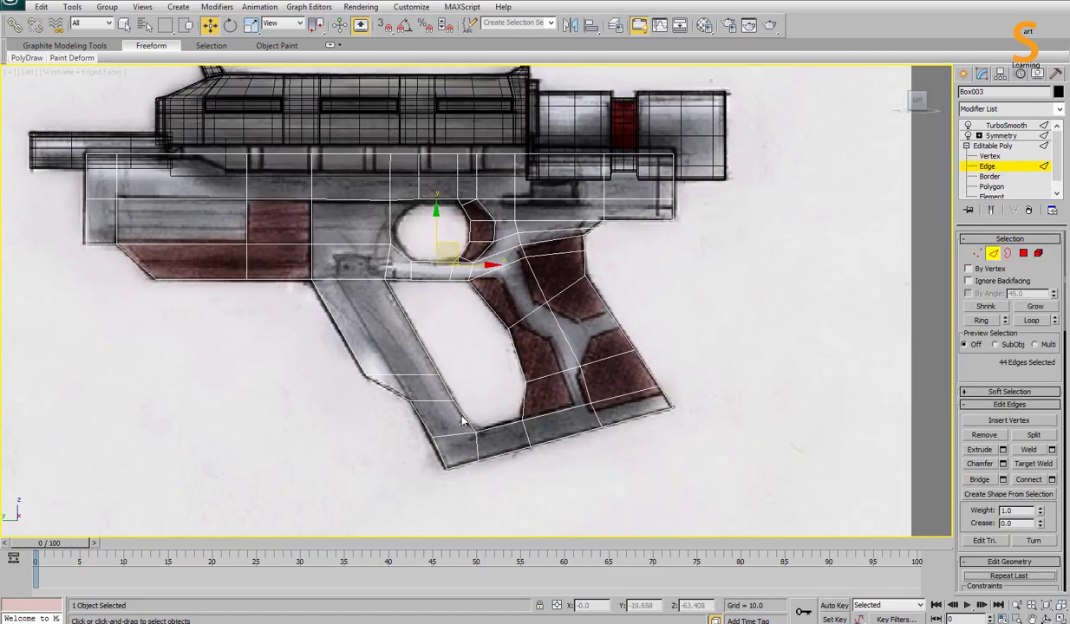
left_click_drag(268, 341, 268, 343)
right_click(459, 359)
left_click(356, 364)
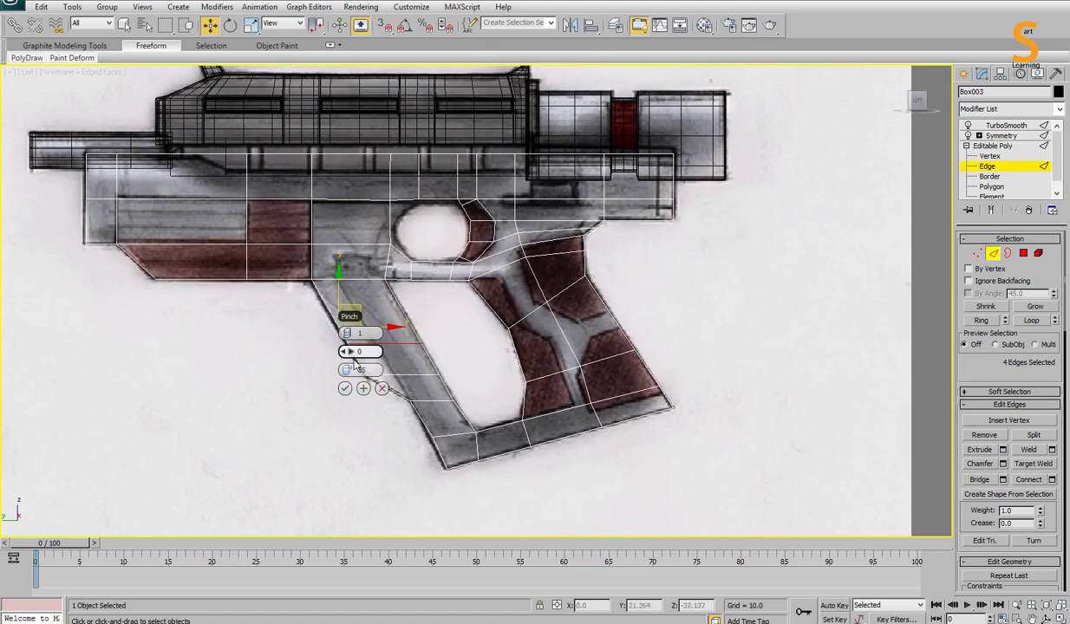
left_click(347, 334)
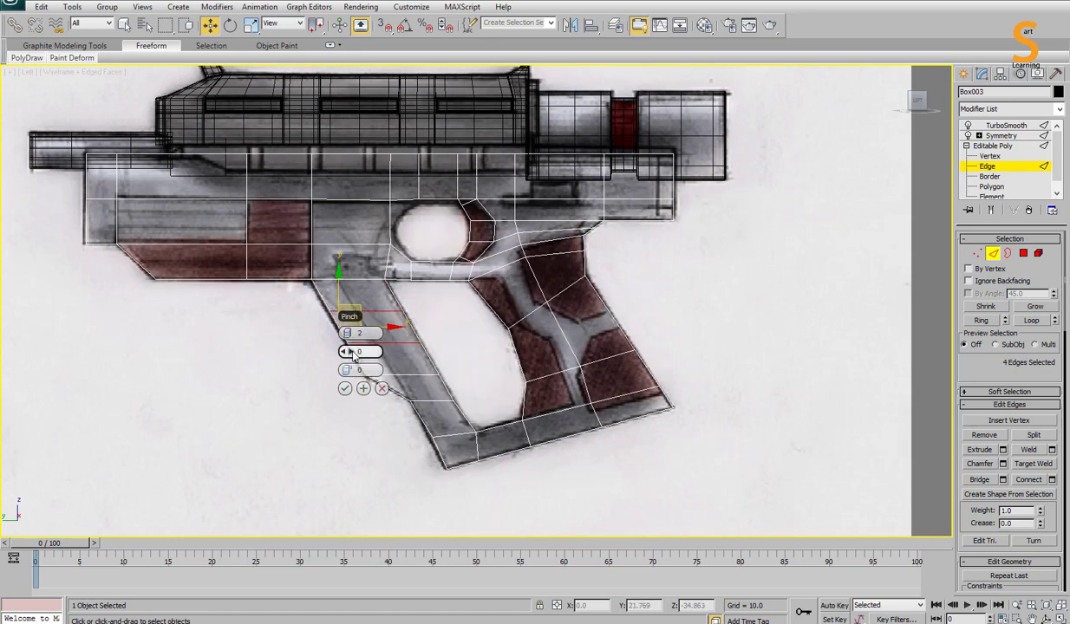
left_click(584, 356)
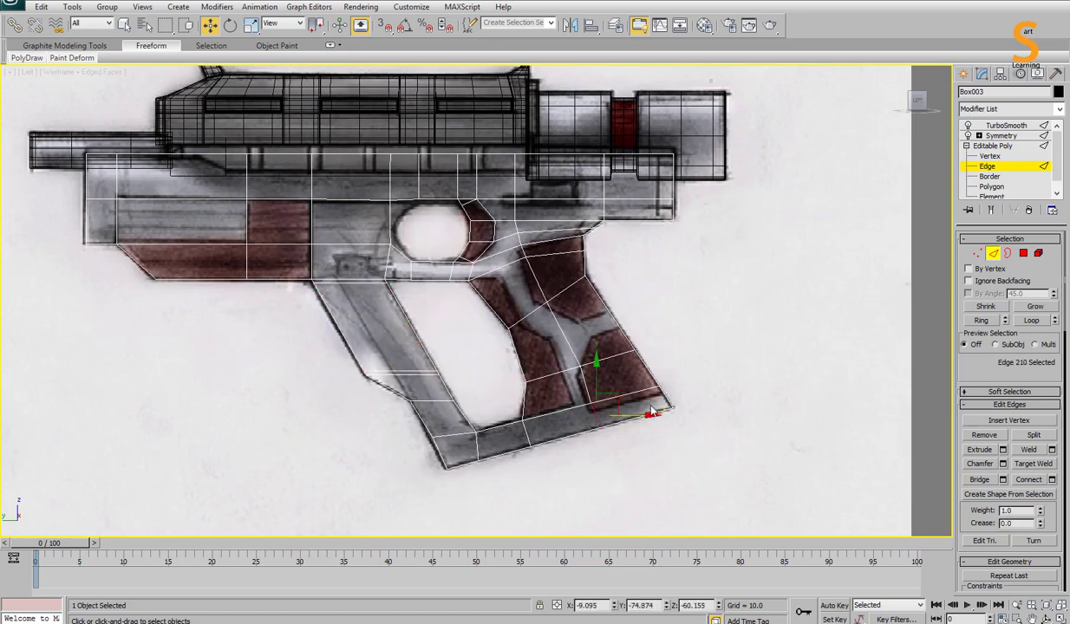
Step: Add more connecting edge loops across the grip base and front of the grip
left_click(652, 412, "shift")
right_click(652, 413)
left_click(672, 440)
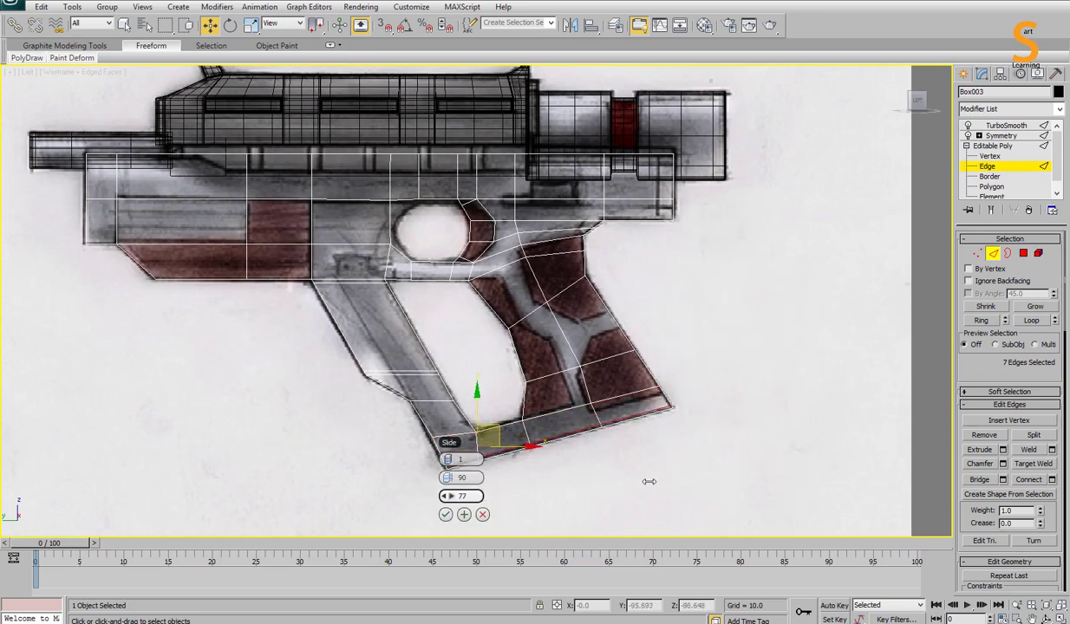
left_click(464, 516)
left_click(993, 210)
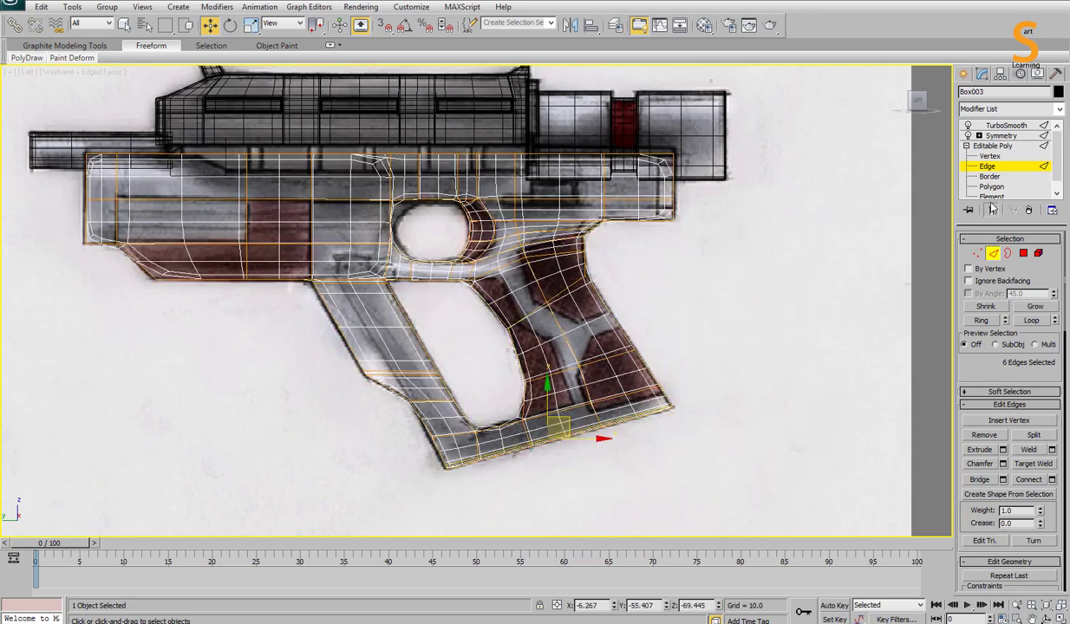
right_click(469, 391)
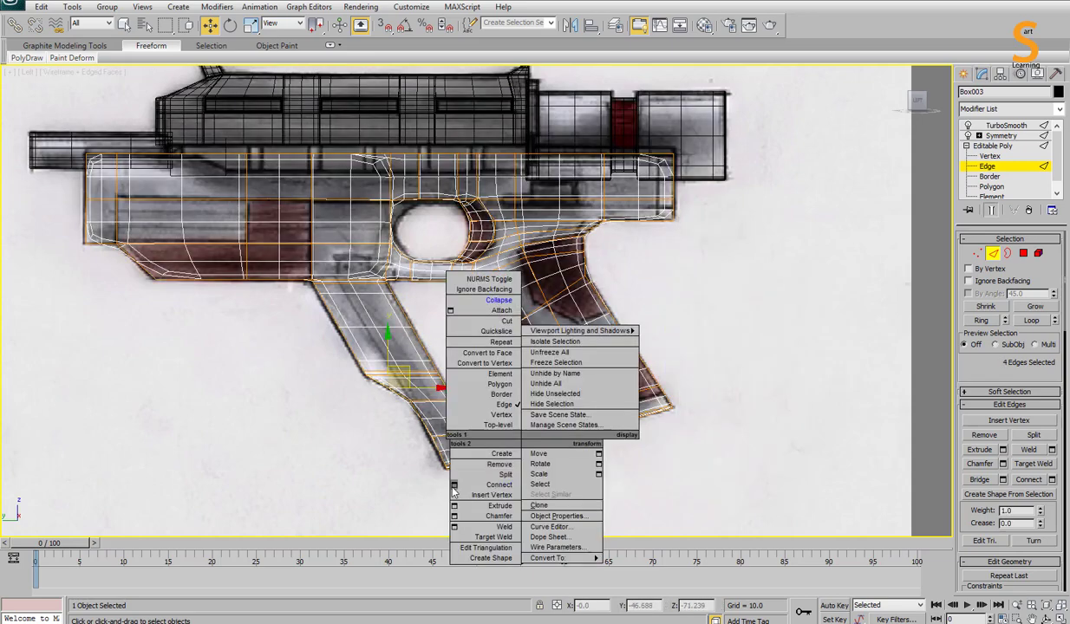
left_click(489, 418)
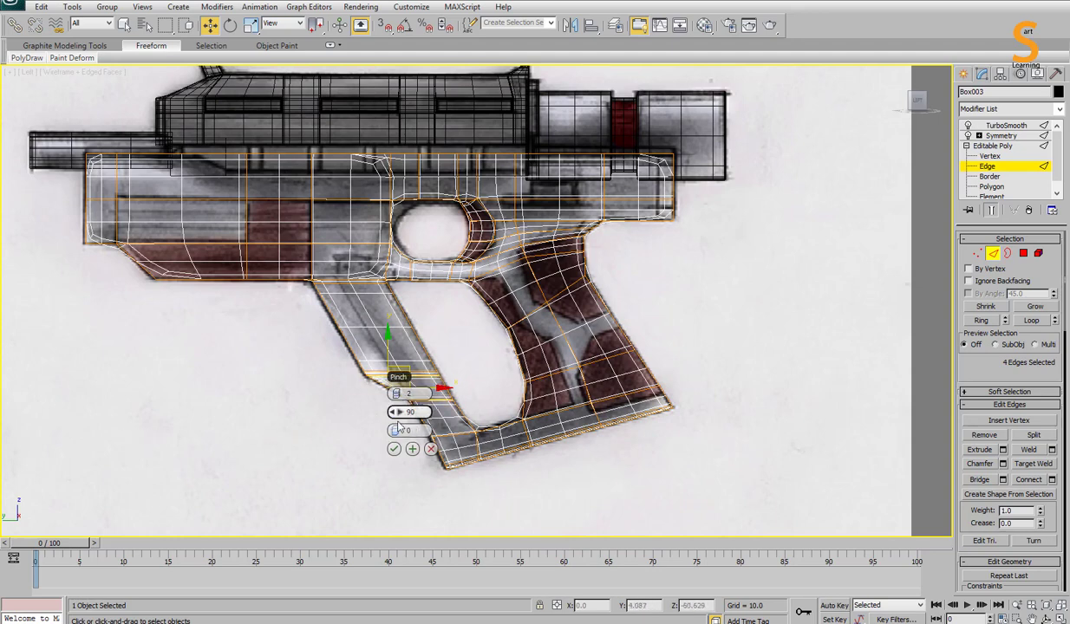
left_click(394, 449)
key("F3")
middle_click_drag(439, 180, 465, 201)
key("F3")
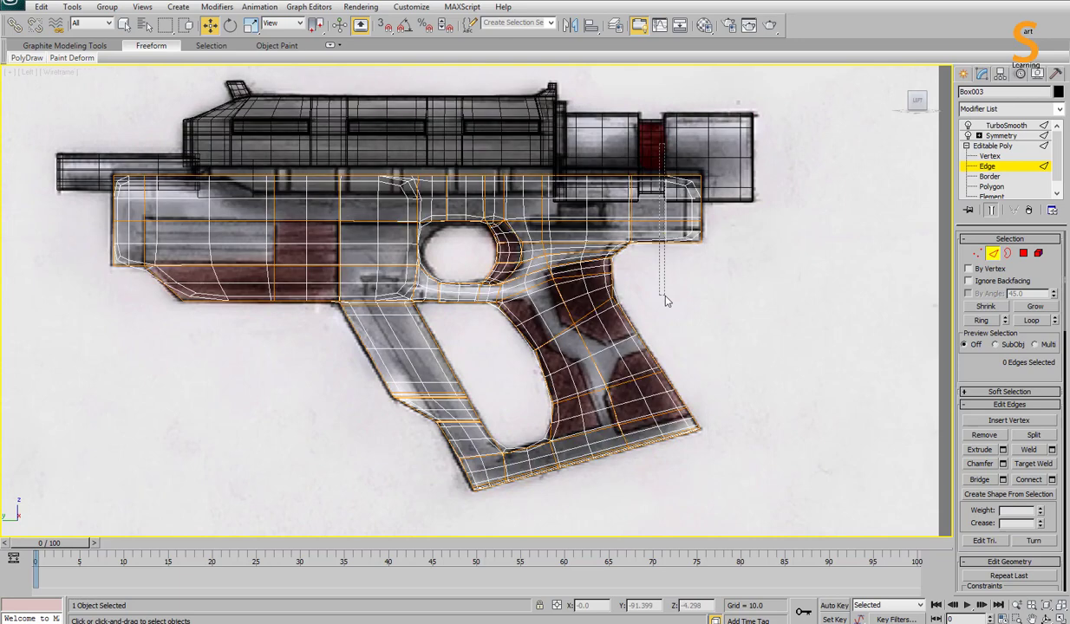
right_click(723, 263)
left_click(743, 269)
left_click(710, 274)
Step: Add lengthwise support loops through the frame body by connecting edge rings
middle_click_drag(126, 202, 496, 245)
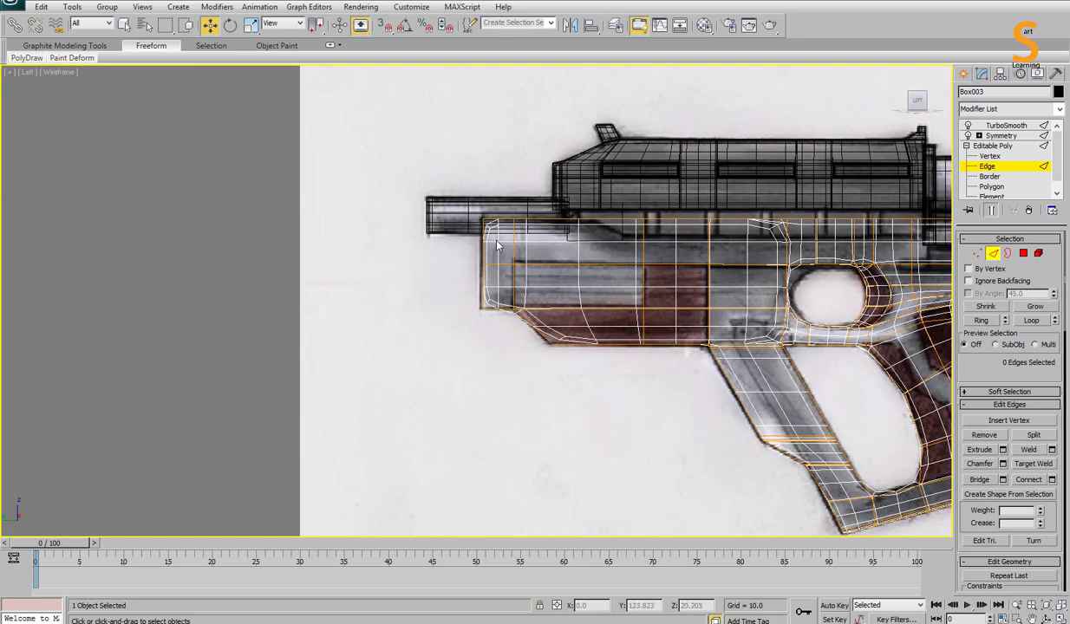
left_click_drag(559, 356, 568, 402, "ctrl")
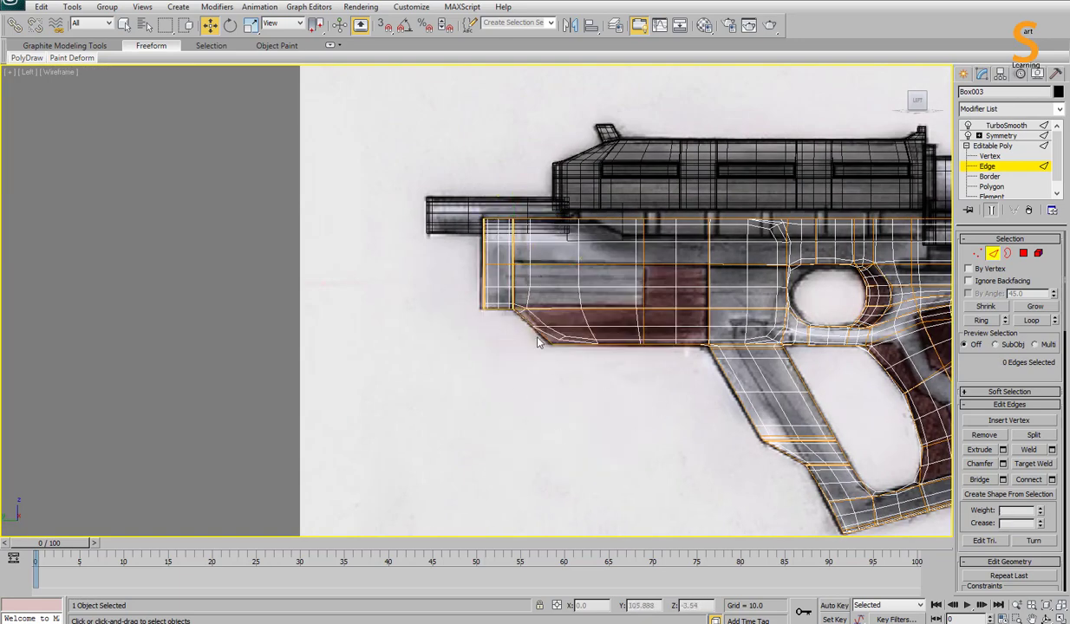
middle_click_drag(640, 332, 455, 330)
right_click(707, 369)
left_click(640, 431)
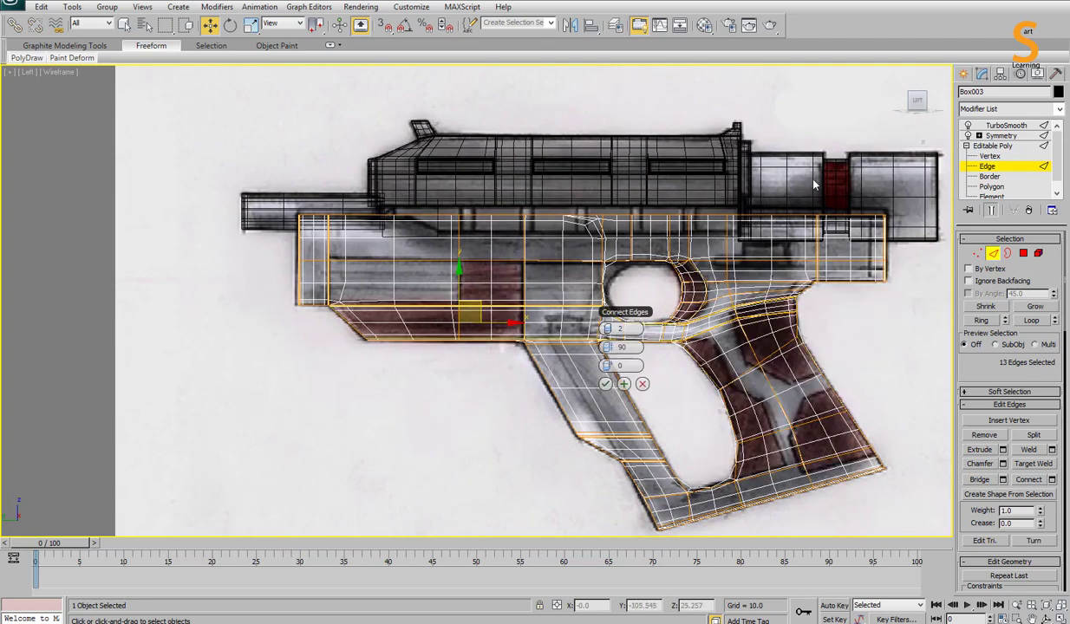
left_click(605, 383)
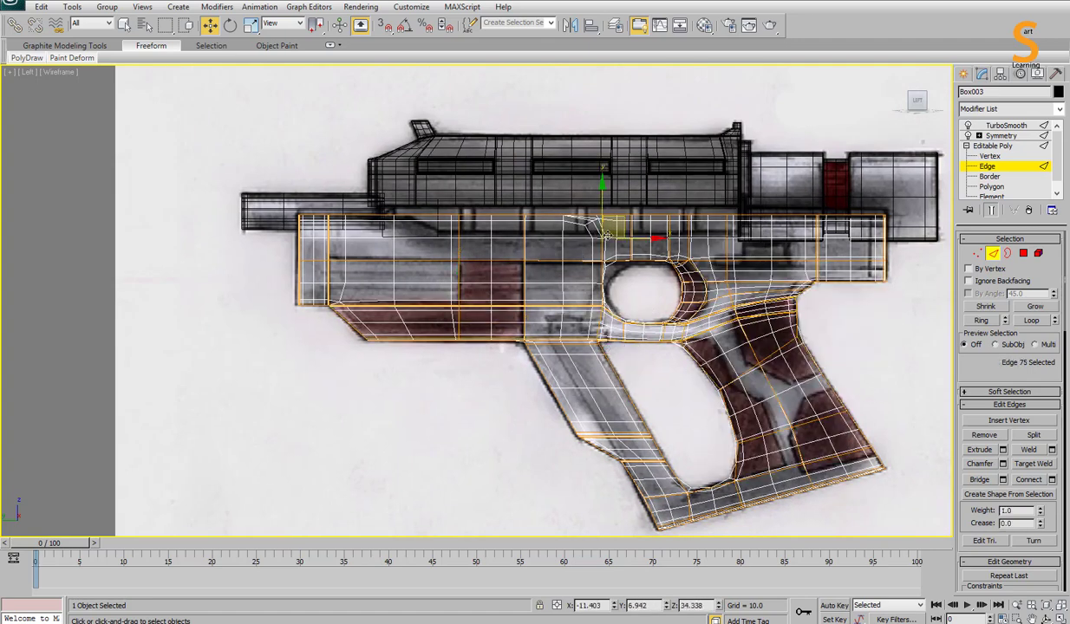
left_click(607, 235, "shift")
key("ctrl+shift+e")
left_click(608, 300)
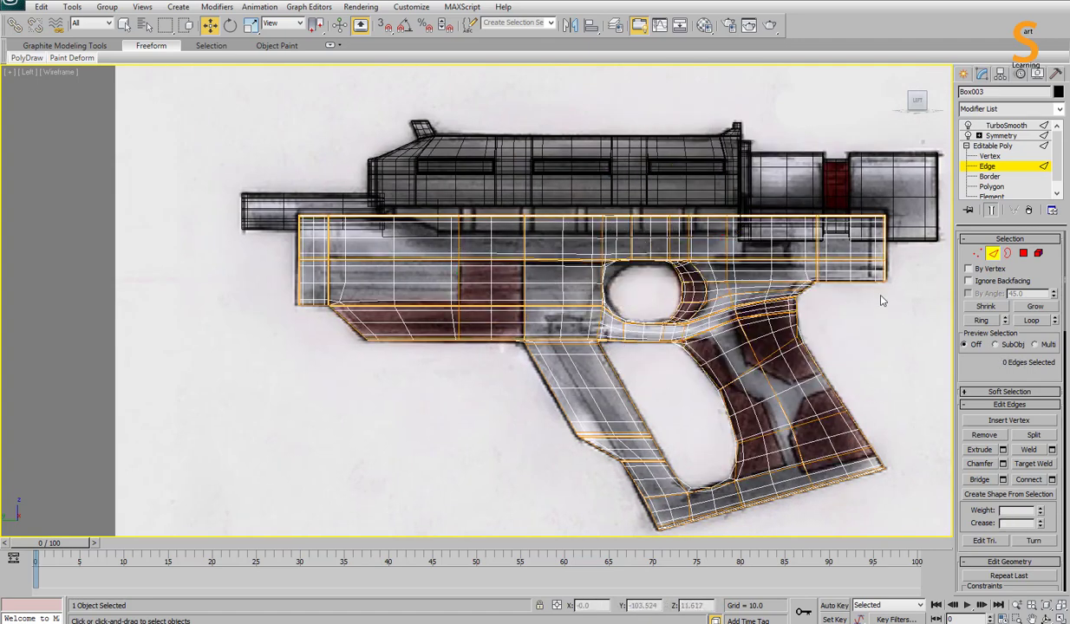
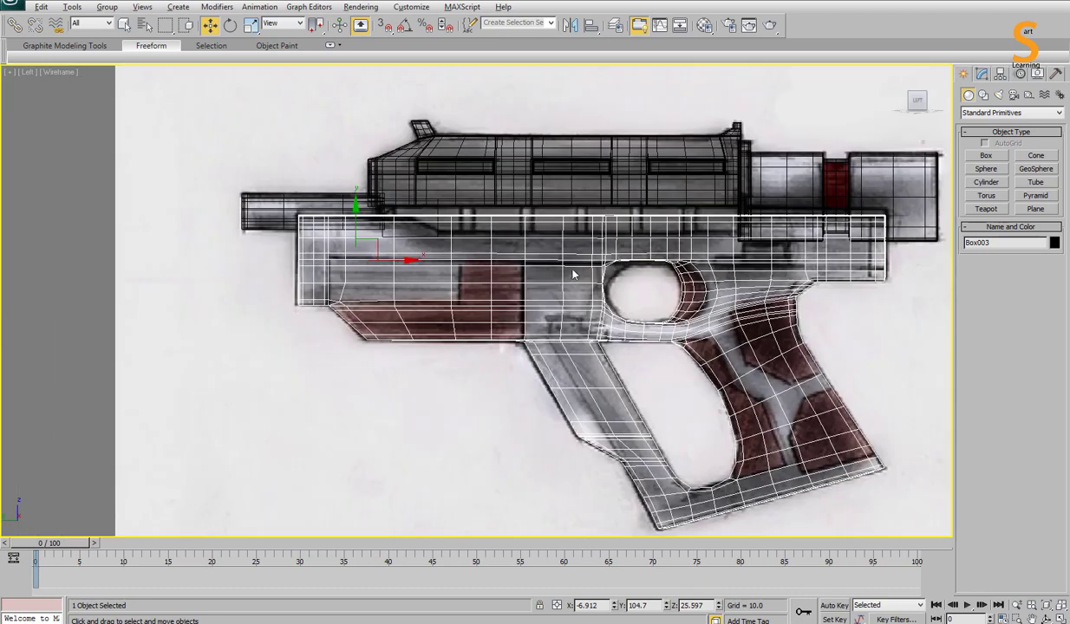
Step: At Vertex level, move the frame's top row of vertices down
left_click(981, 73)
left_click(989, 156)
middle_click_drag(945, 248, 902, 267)
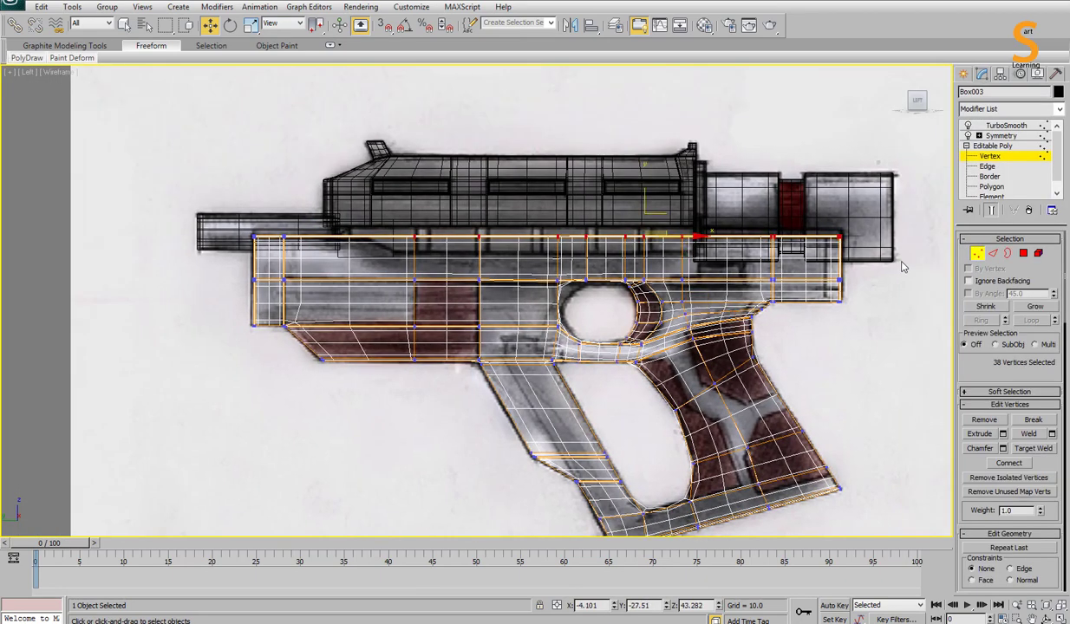
left_click_drag(641, 202, 641, 220)
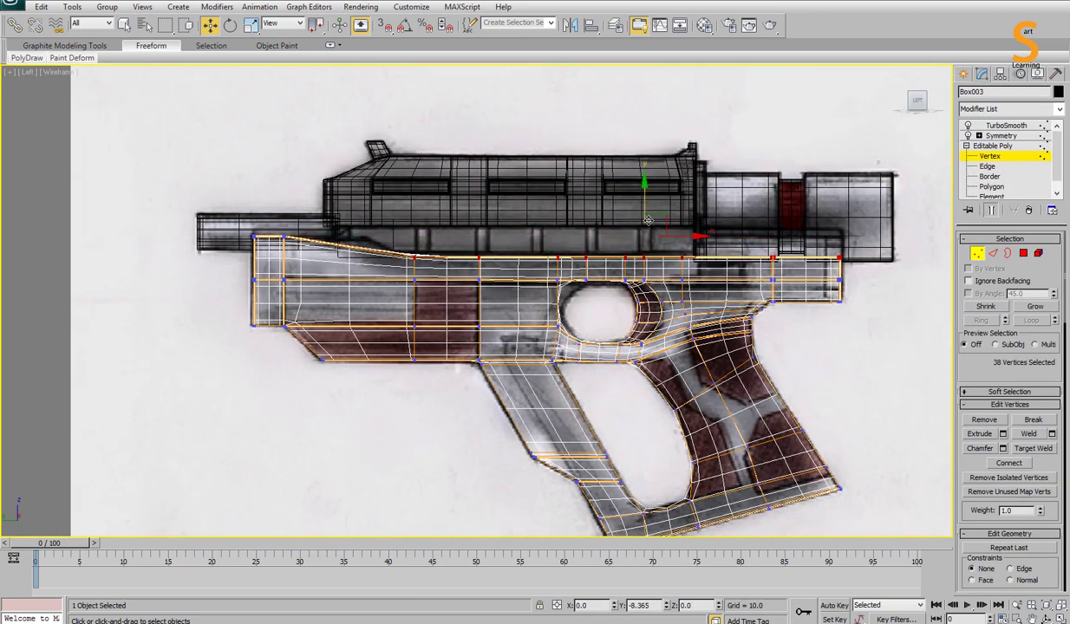
Step: Connect the frame's edges to add a new vertical edge loop
key("2")
right_click(364, 400)
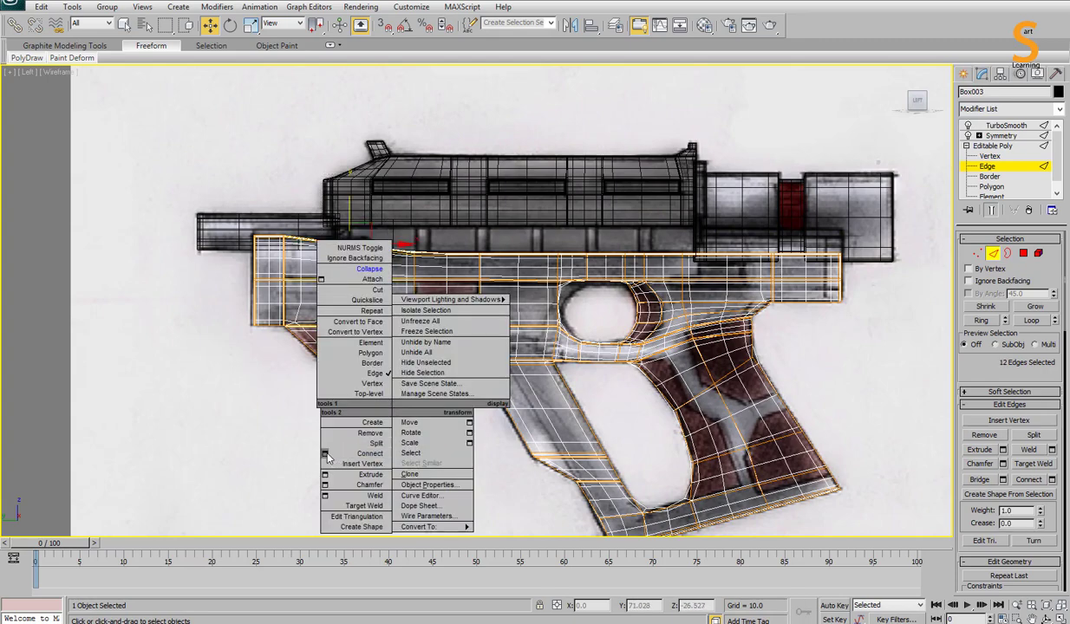
left_click(368, 431)
left_click(354, 306)
Step: Raise the front top vertices to form a sloped step matching the reference
key("1")
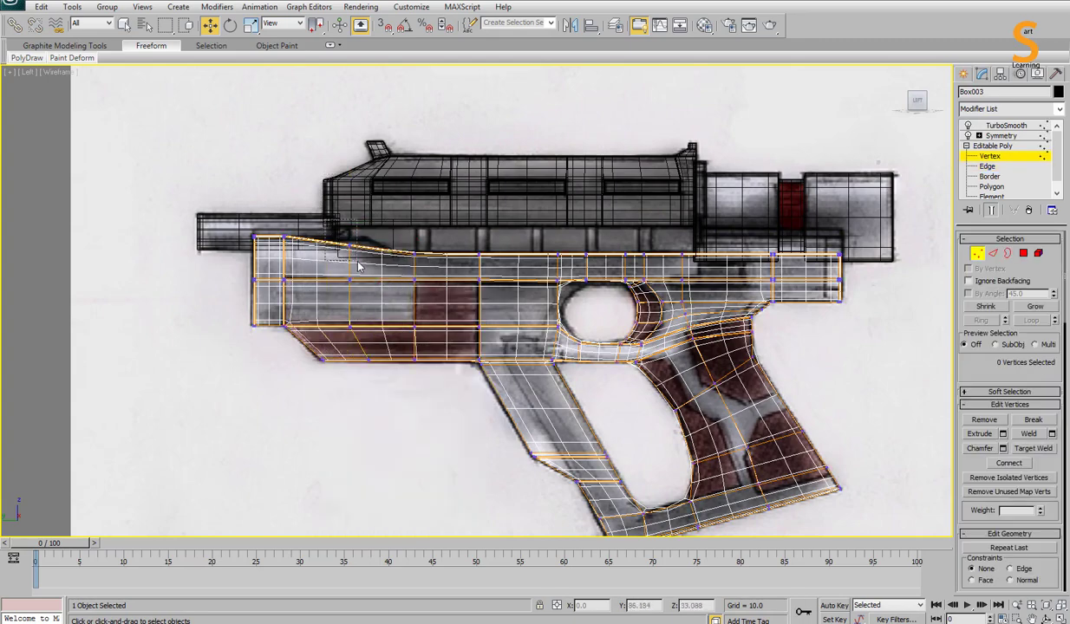
scroll(355, 201, "up", 3)
scroll(355, 202, "up", 2)
left_click_drag(269, 165, 370, 516)
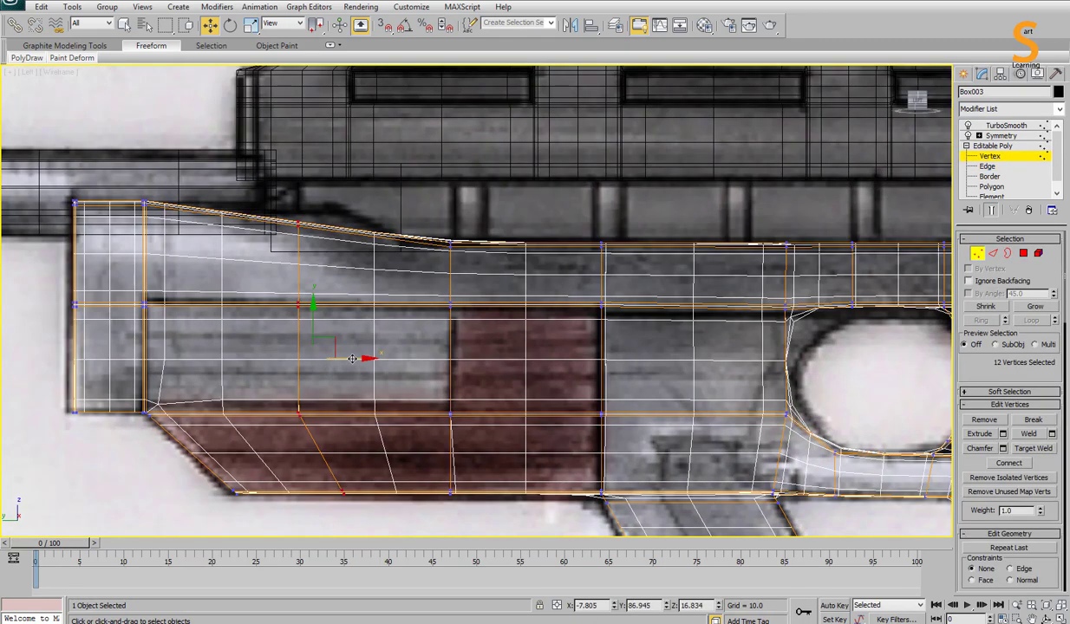
left_click_drag(336, 213, 345, 163)
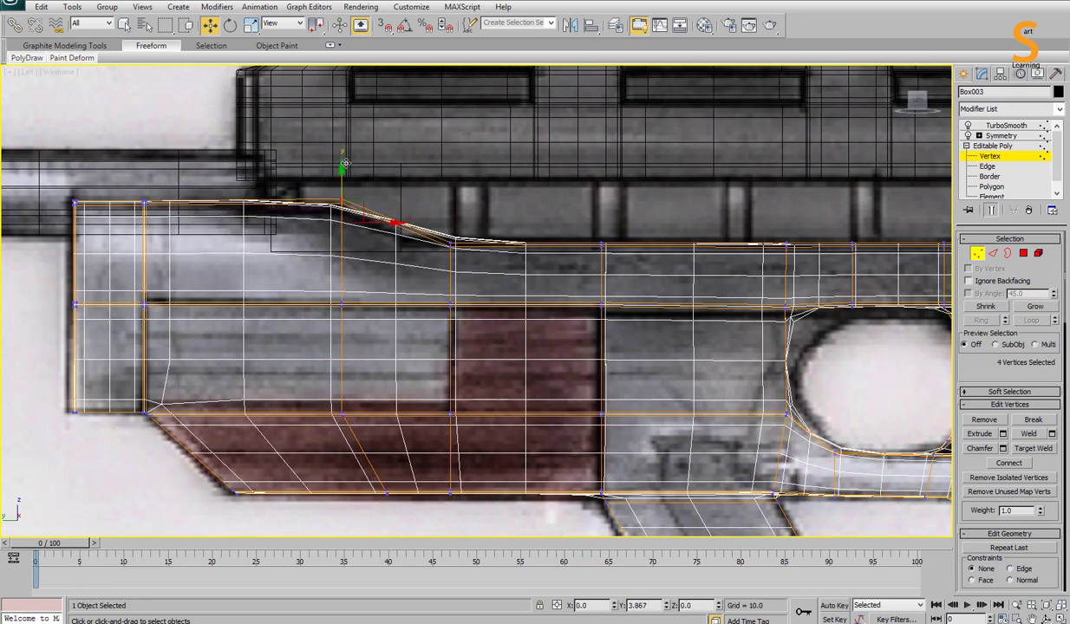
Step: Connect the sloped section's edge ring with 2 segments and Pinch 85
key("2")
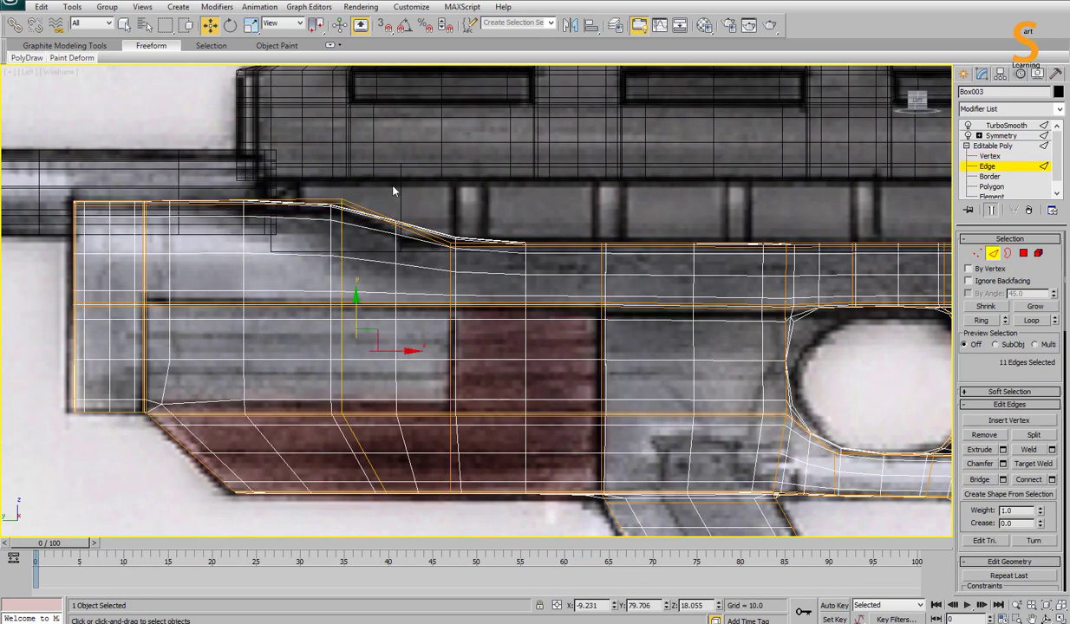
left_click(418, 415)
key("alt+r")
key("ctrl+shift+e")
left_click_drag(414, 227, 402, 232)
Step: Add a single connecting edge loop across the grip's edge ring
left_click(402, 282)
key("p")
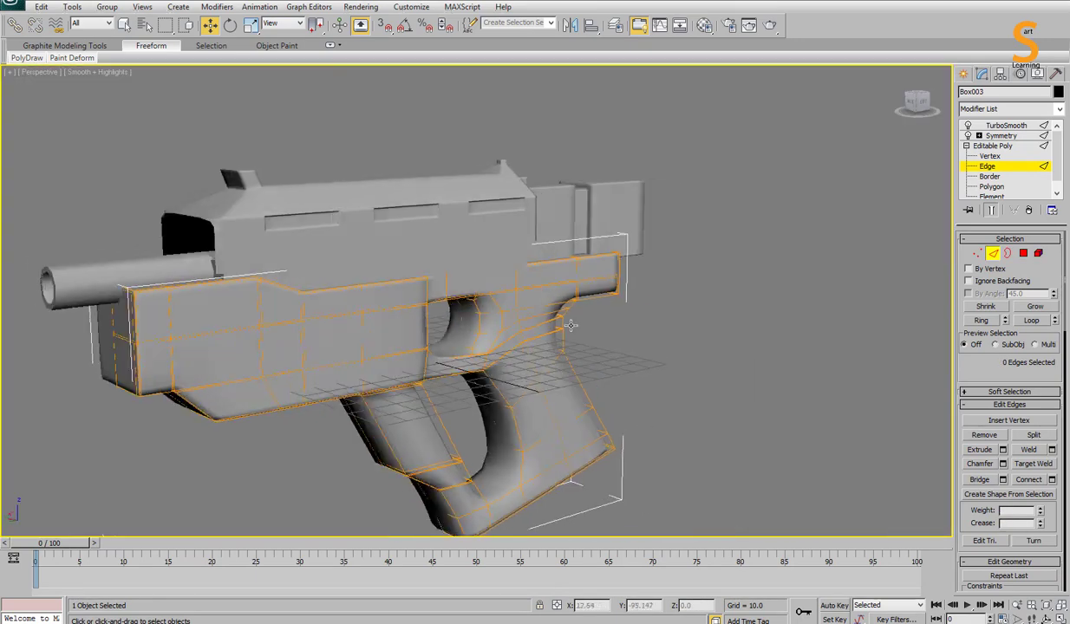
middle_click_drag(402, 282, 509, 359, "alt")
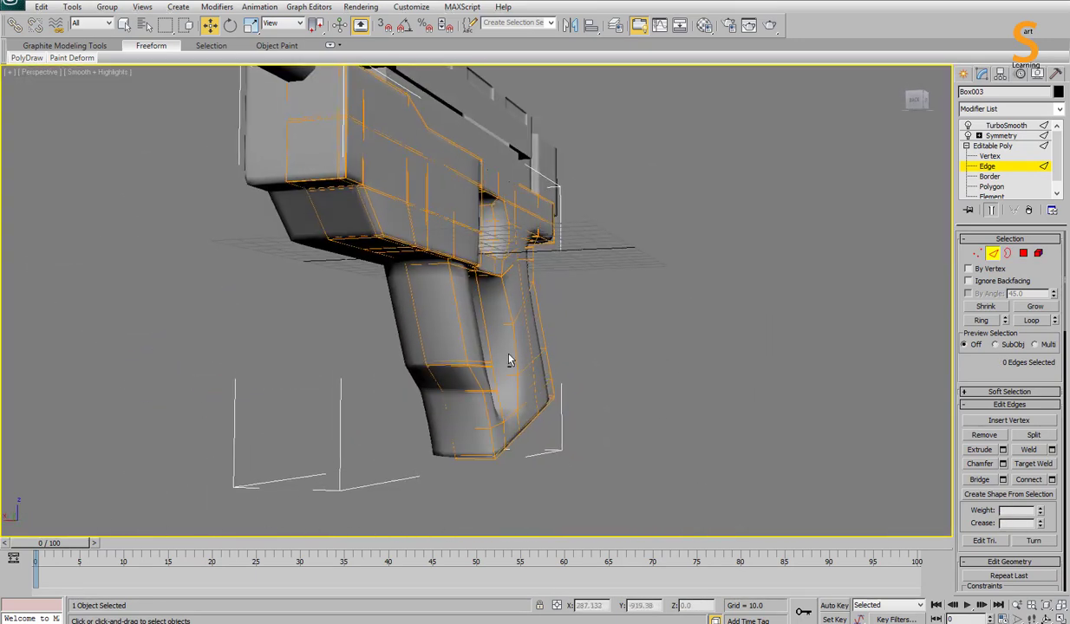
left_click(460, 446)
key("alt+r")
middle_click_drag(460, 447, 621, 337, "alt")
key("ctrl+shift+e")
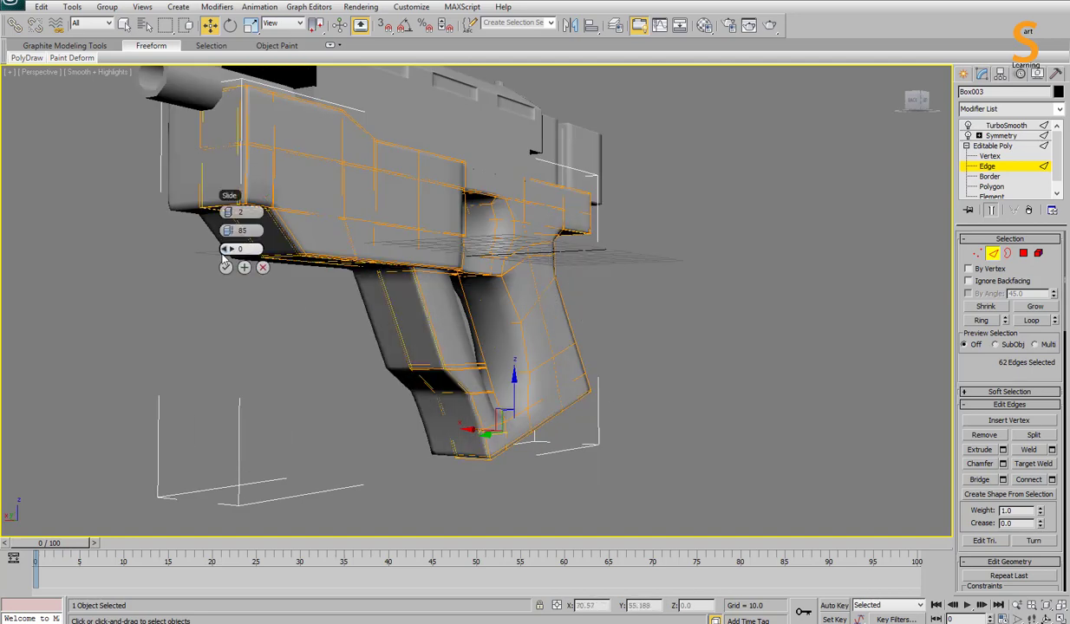
mouse_move(227, 213)
left_mouse_down()
mouse_move(233, 236)
mouse_move(9, 280)
left_mouse_up()
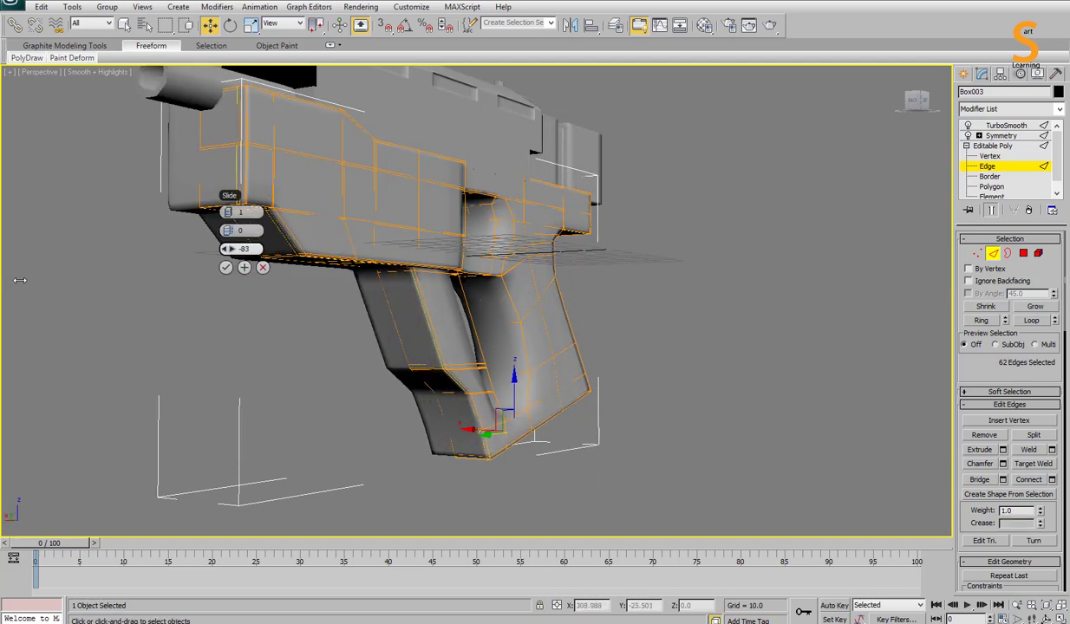
left_click(225, 270)
Step: Connect the grip edges again and slide the new loop along the grip
middle_click_drag(509, 346, 546, 343, "alt")
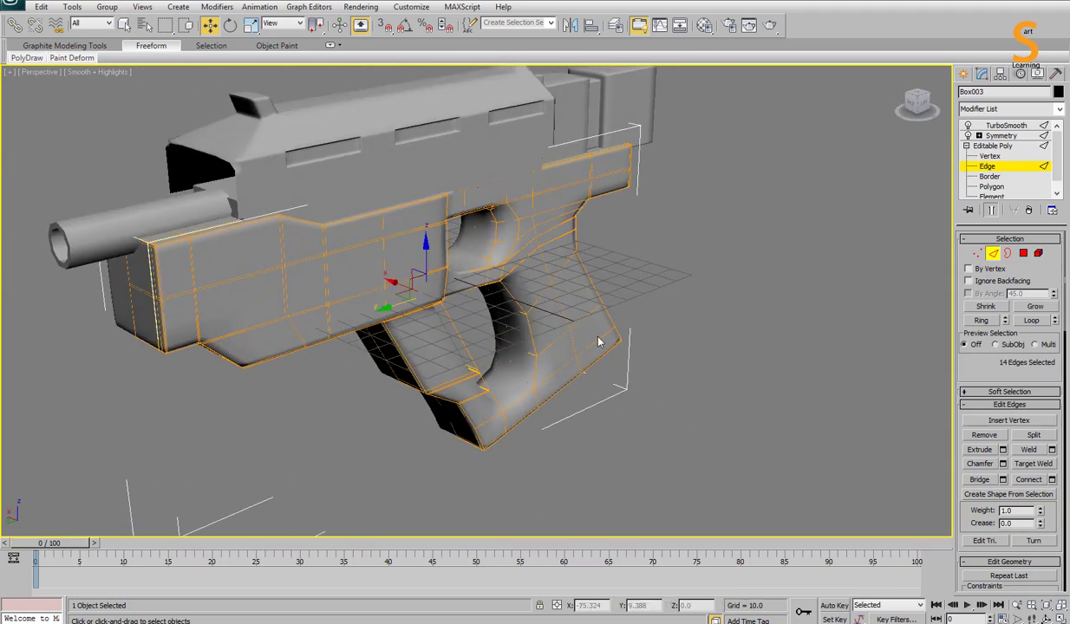
right_click(598, 343)
left_click(574, 382)
right_click(438, 339)
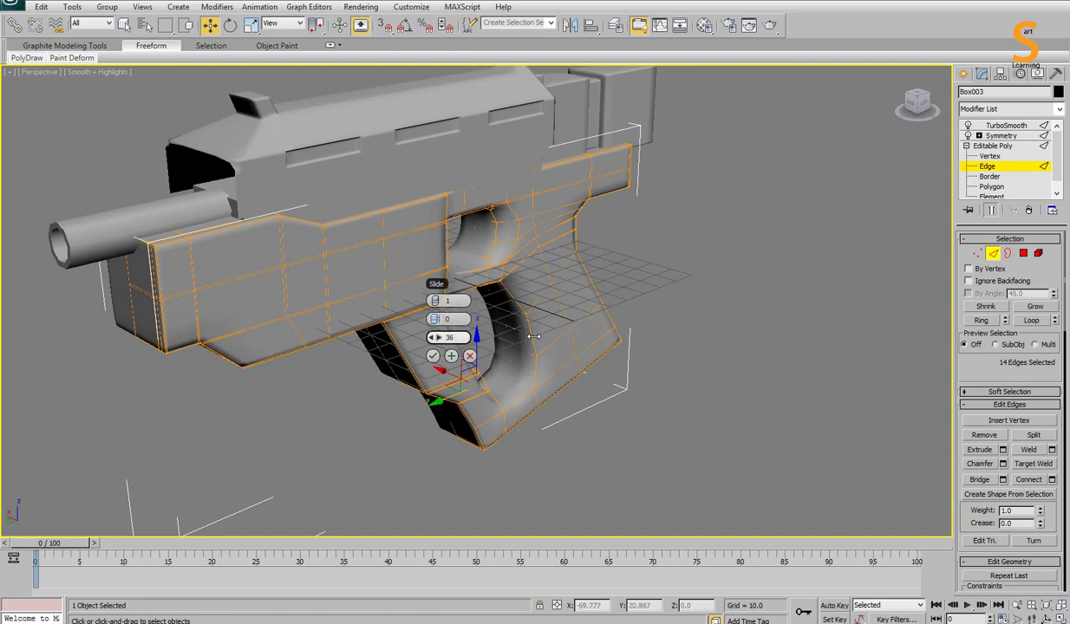
left_click_drag(534, 336, 223, 342)
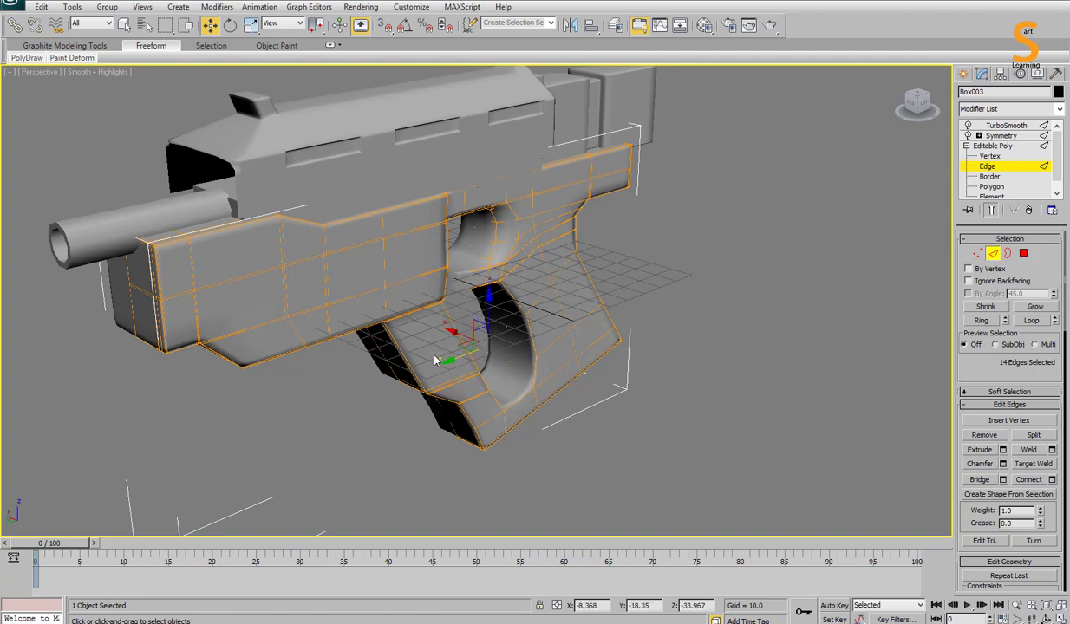
left_click(432, 356)
Step: Select the edges around the trigger-guard opening and connect them with a supporting loop
mouse_move(418, 341)
middle_mouse_down("alt")
mouse_move(423, 247)
mouse_move(485, 260)
middle_mouse_up("alt")
left_click(429, 245)
key("F3")
scroll(486, 260, "up", 4)
double_click(601, 245)
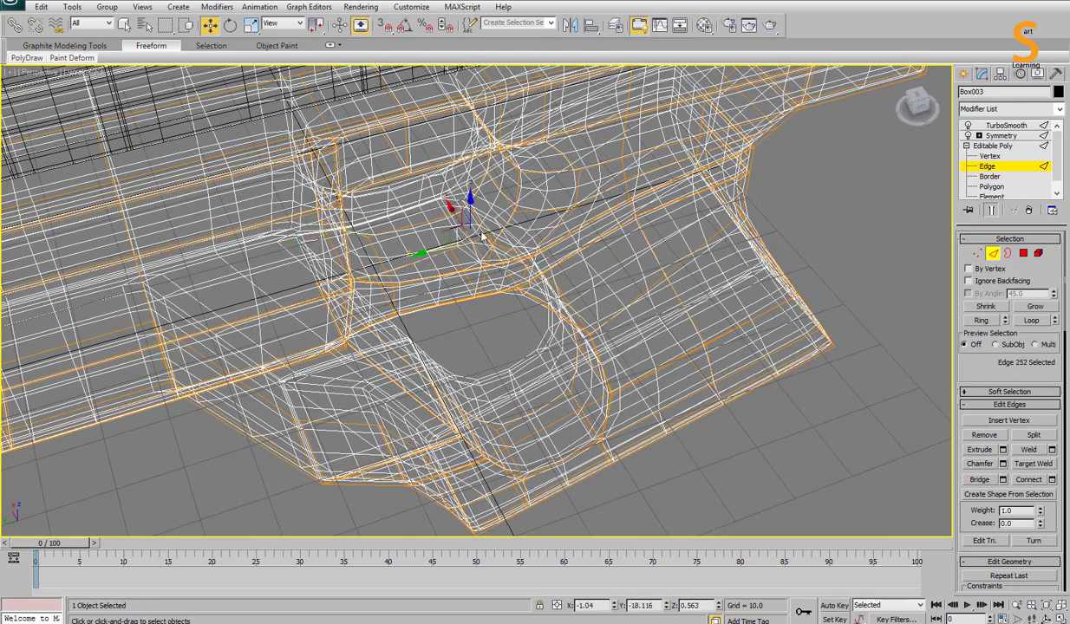
scroll(600, 245, "down", 1)
key("F3")
right_click(506, 239)
left_click(512, 299)
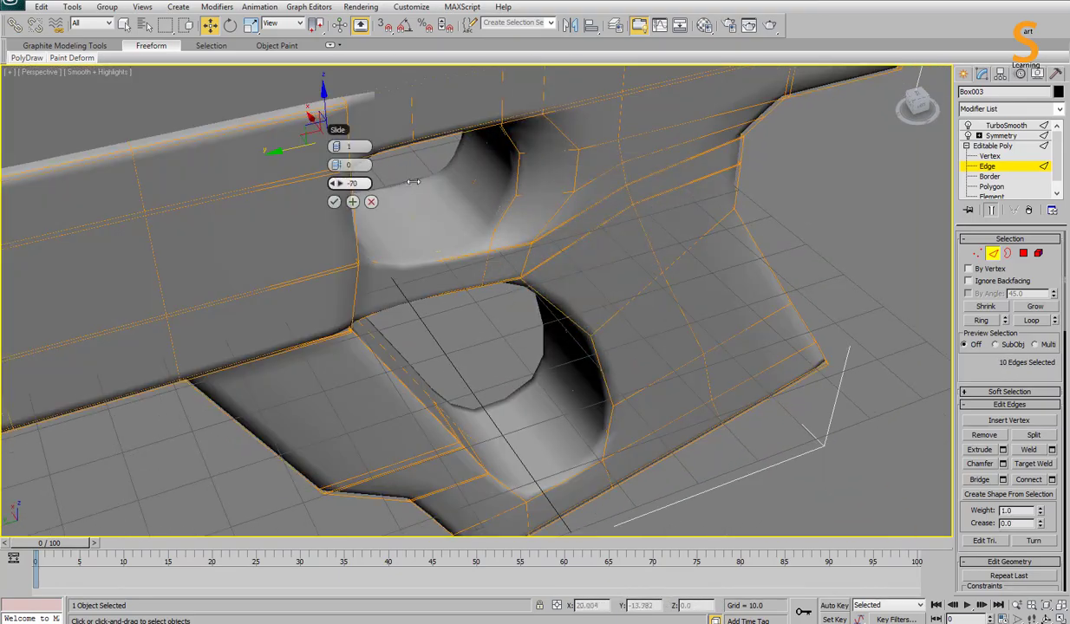
key("Return")
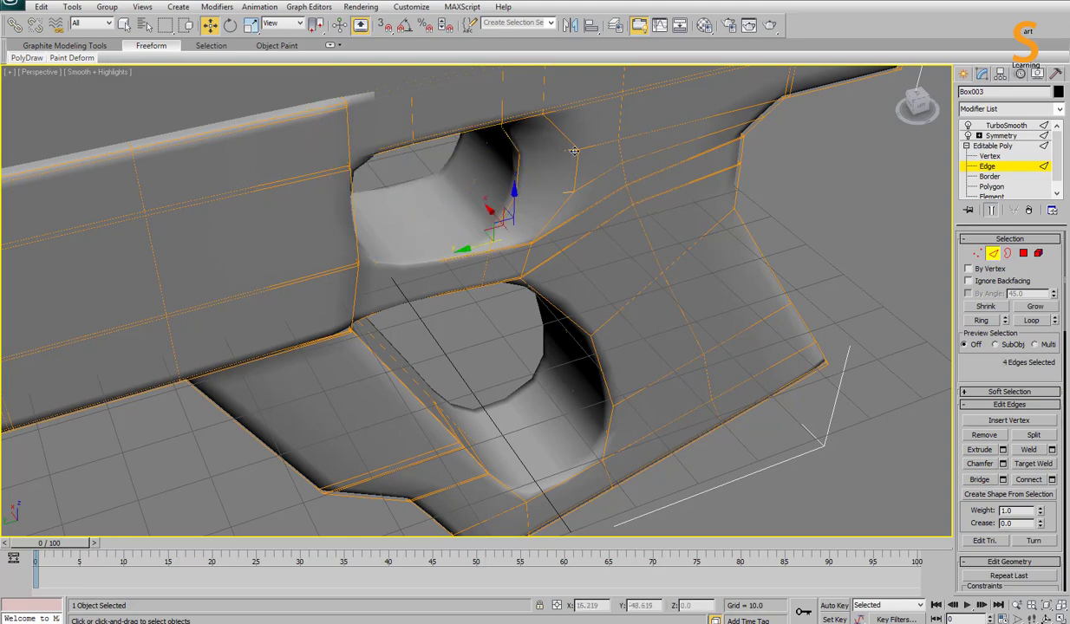
Step: Connect the edges around the upper opening to add another support loop
right_click(594, 302)
left_click(590, 351)
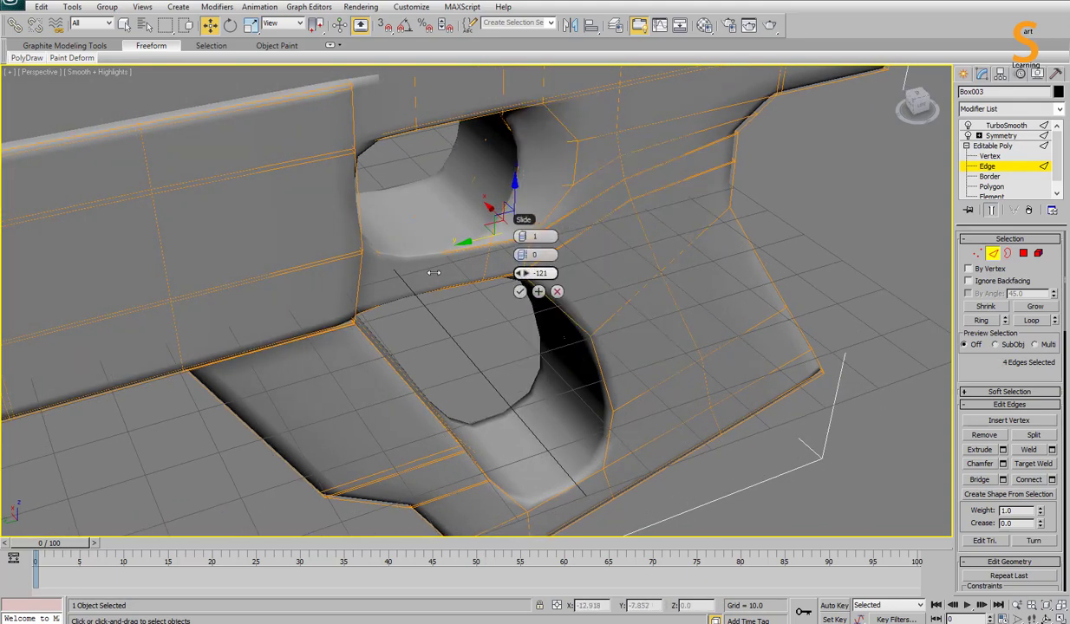
key("Return")
middle_click_drag(784, 314, 663, 298, "alt")
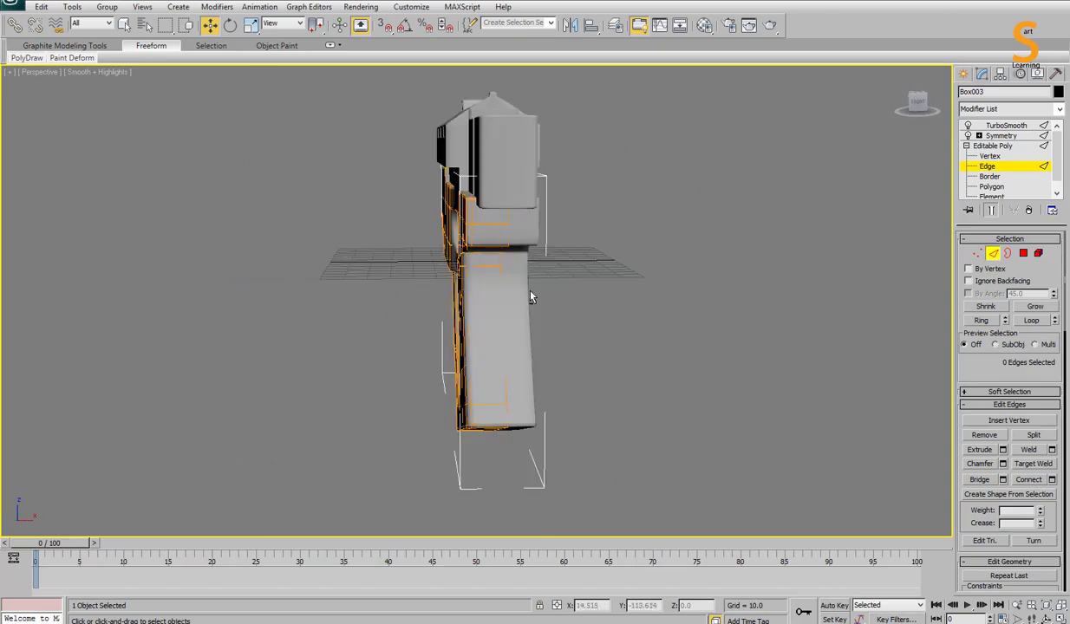
Step: In four-viewport layout, select Box002 and scale it wider along X in Back view
key("alt+w")
key("alt+w")
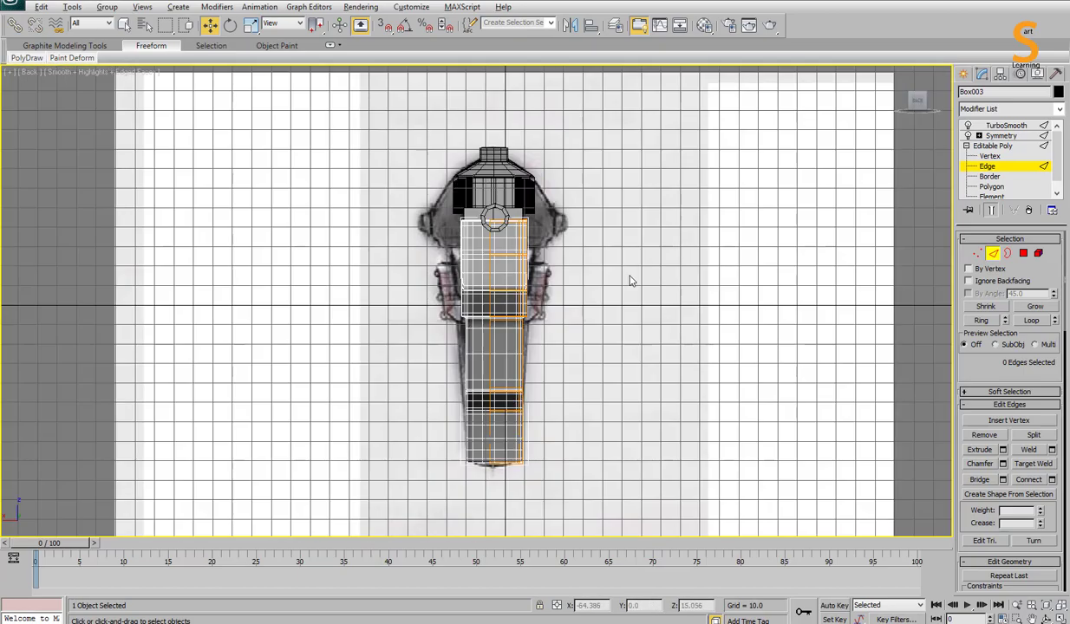
key("alt+w")
key("alt+w")
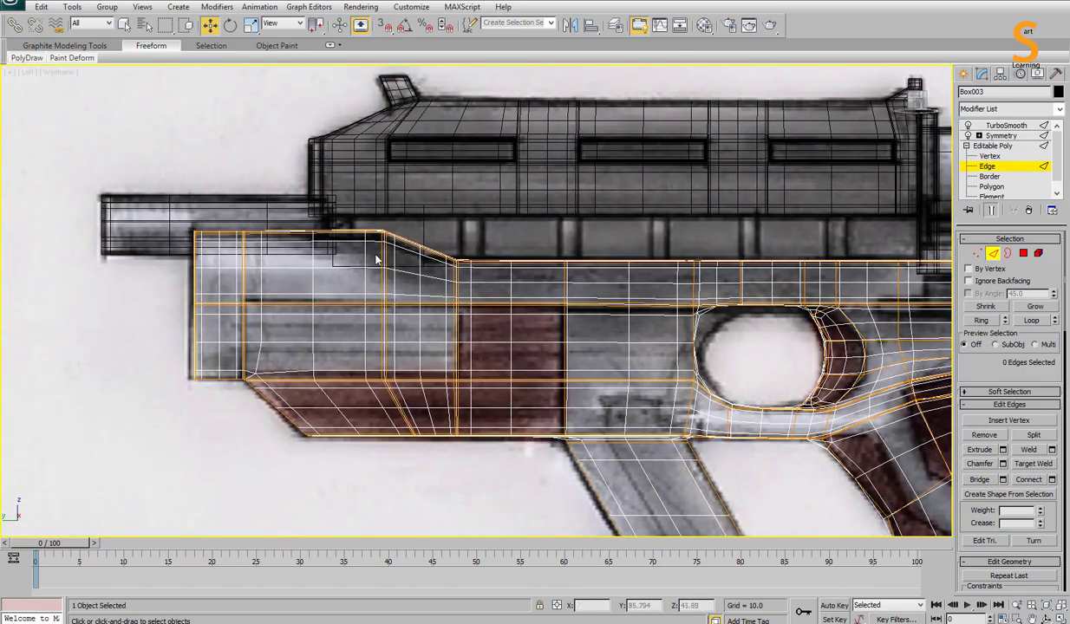
key("alt+w")
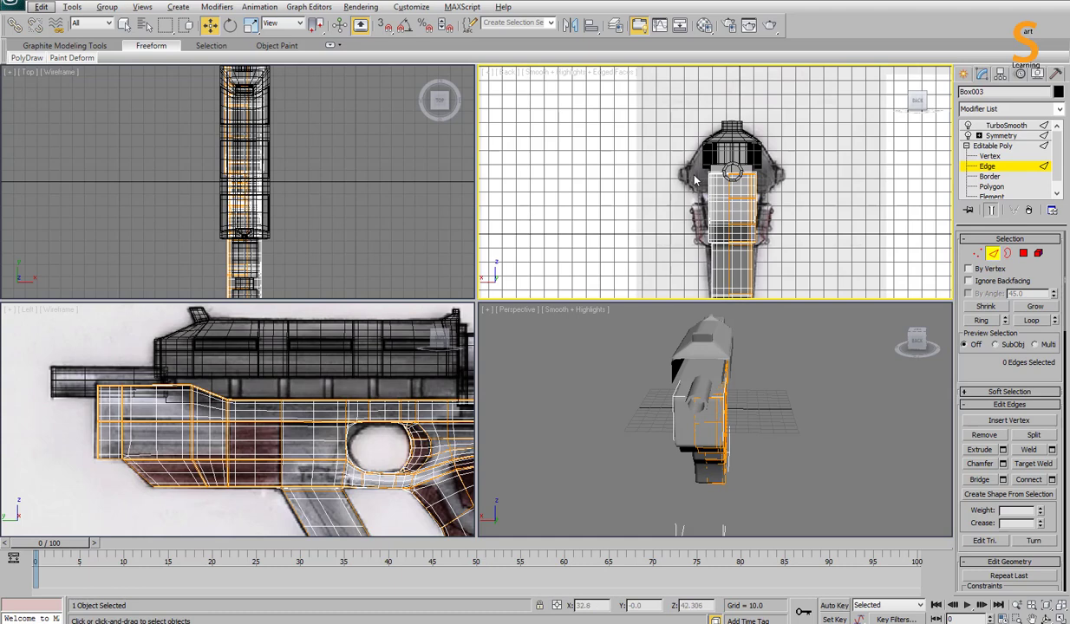
middle_click_drag(684, 381, 691, 377, "alt")
middle_click_drag(849, 411, 787, 226, "alt")
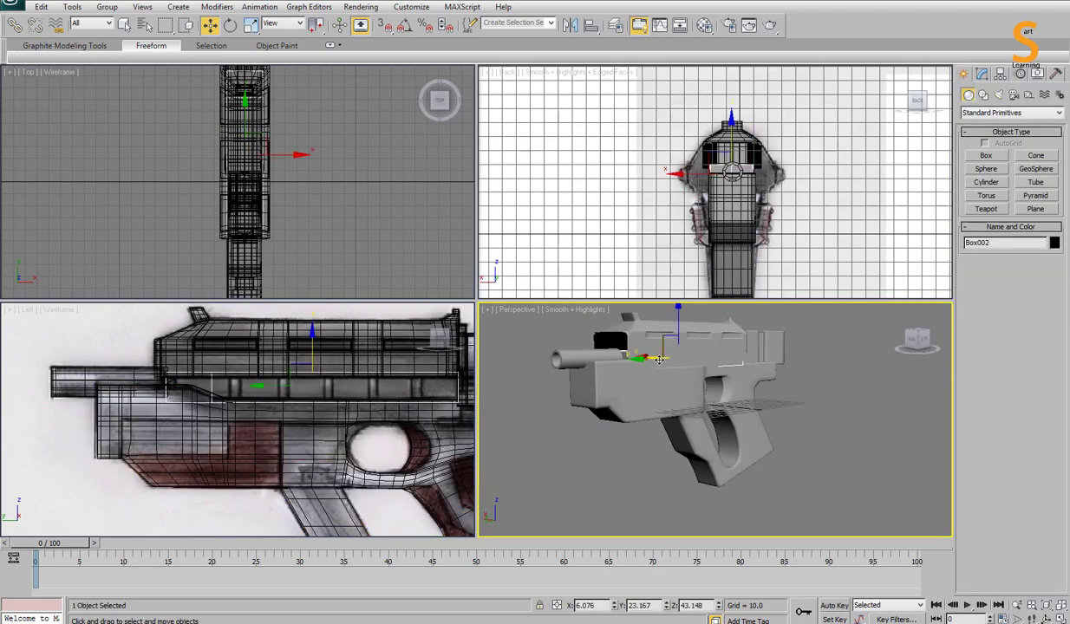
key("r")
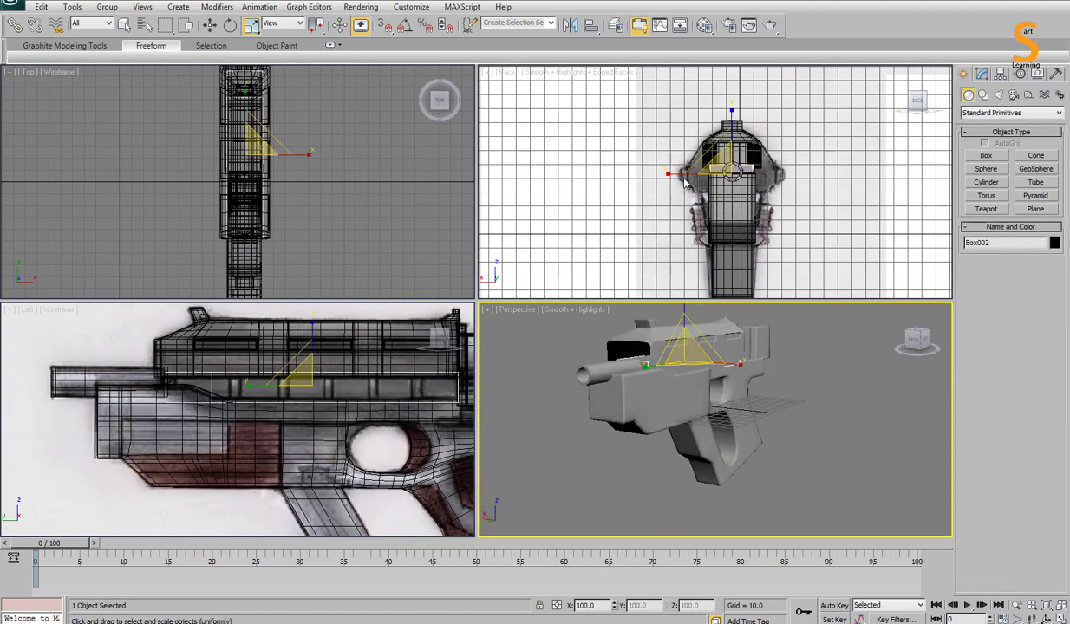
mouse_move(673, 177)
left_mouse_down()
mouse_move(850, 172)
mouse_move(836, 172)
left_mouse_up()
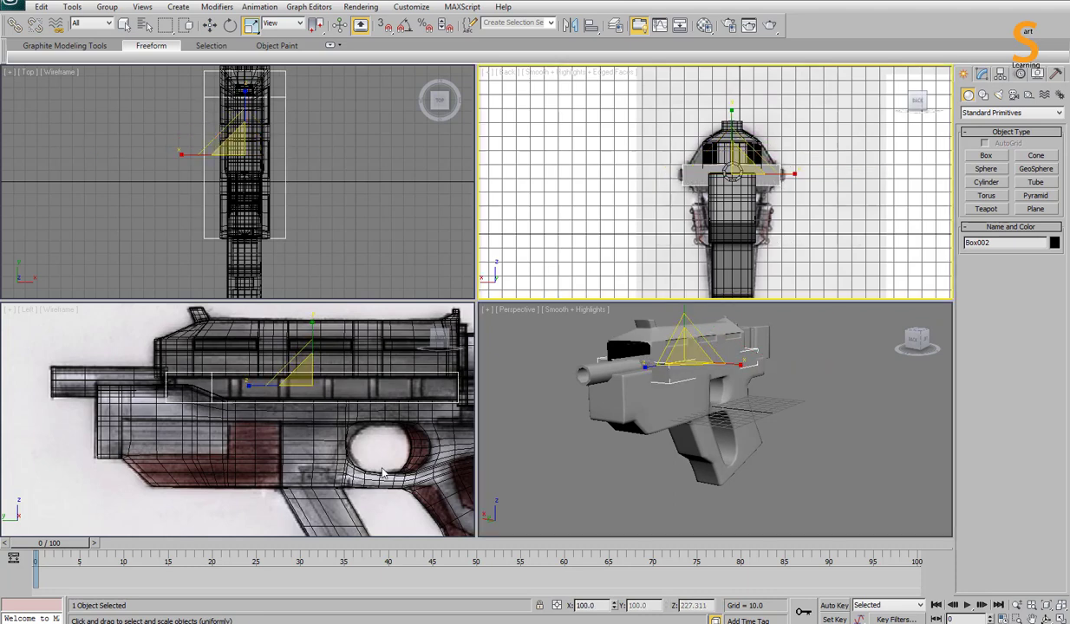
Step: Clear the selection, reframe the side view, and maximise the Perspective viewport
key("ctrl+d")
middle_click_drag(836, 370, 765, 367, "alt")
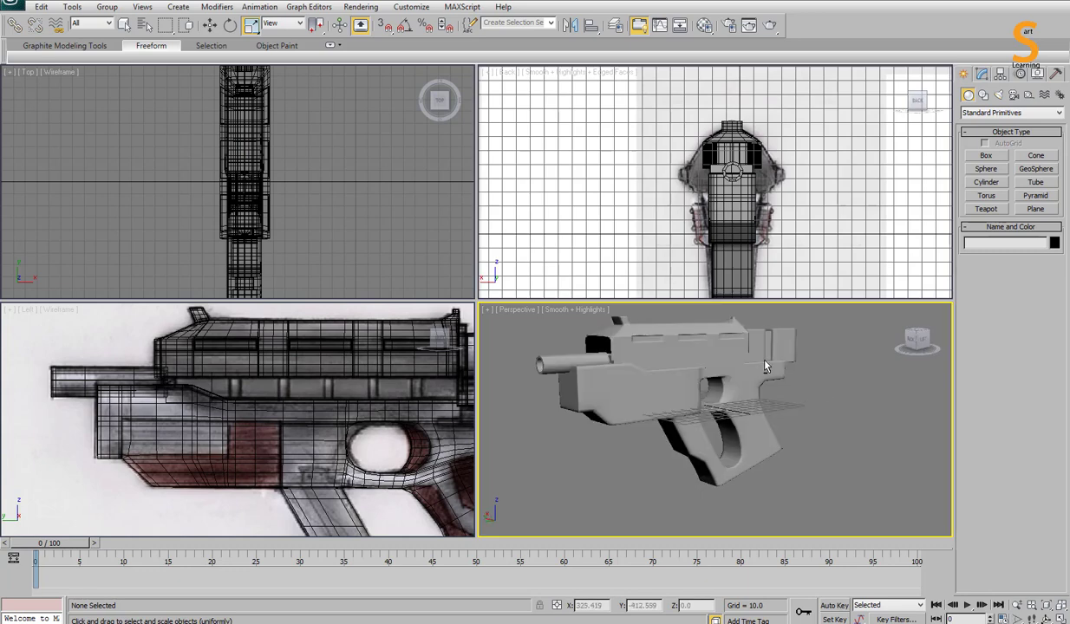
middle_click_drag(332, 504, 271, 453)
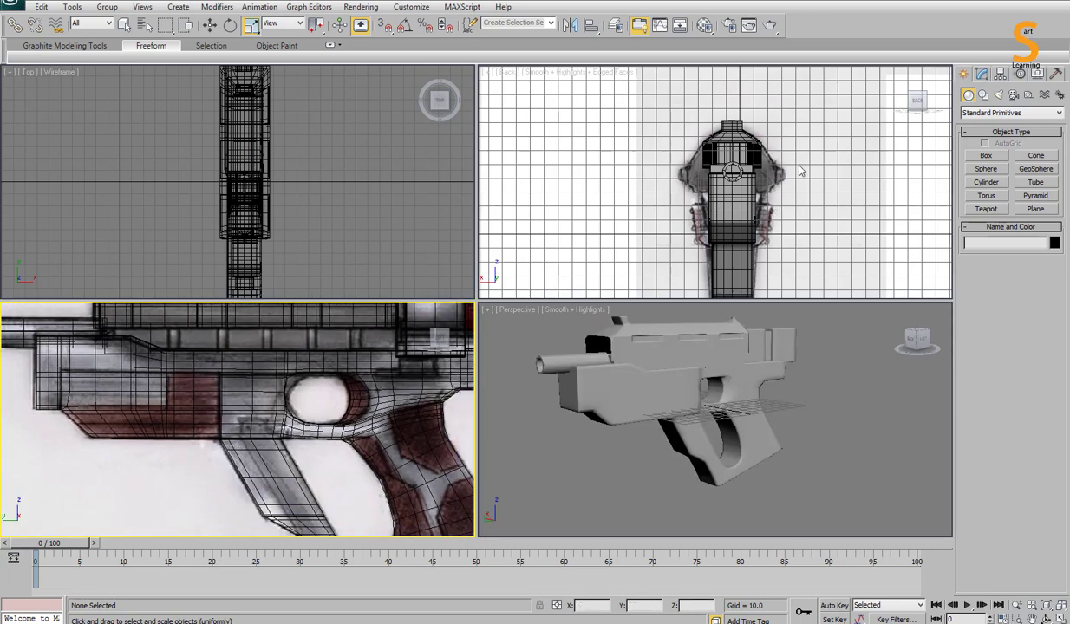
key("z")
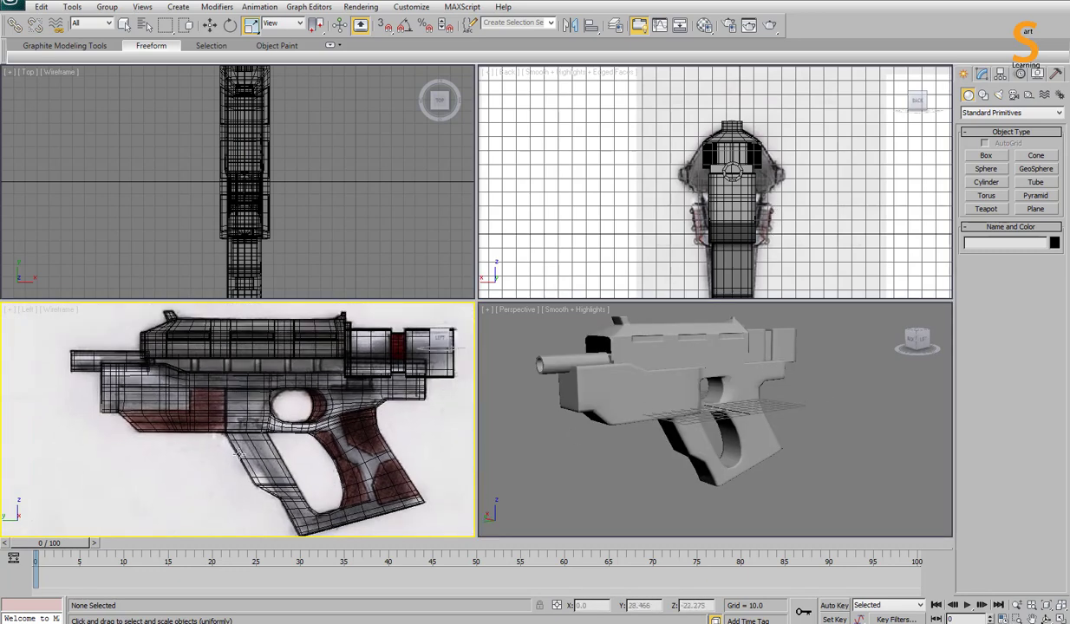
left_click(802, 486)
key("alt+w")
scroll(492, 234, "down", 5)
Step: Isolate the receiver and drag its front edge down to extrude a new face
key("F4")
left_click(486, 204)
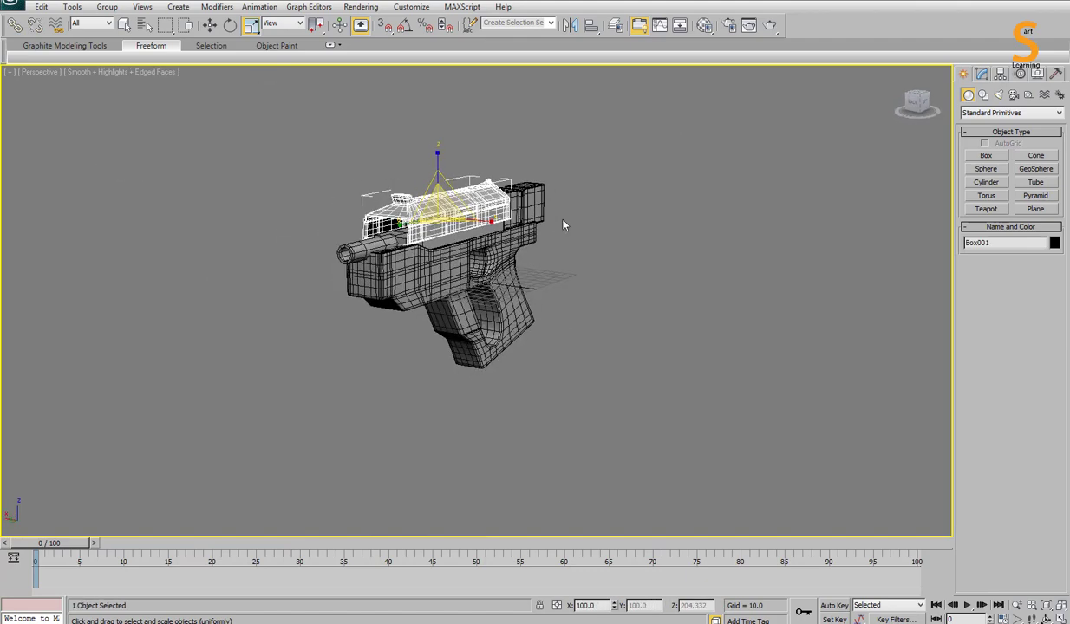
left_click(981, 73)
left_click(989, 145)
key("alt+q")
key("2")
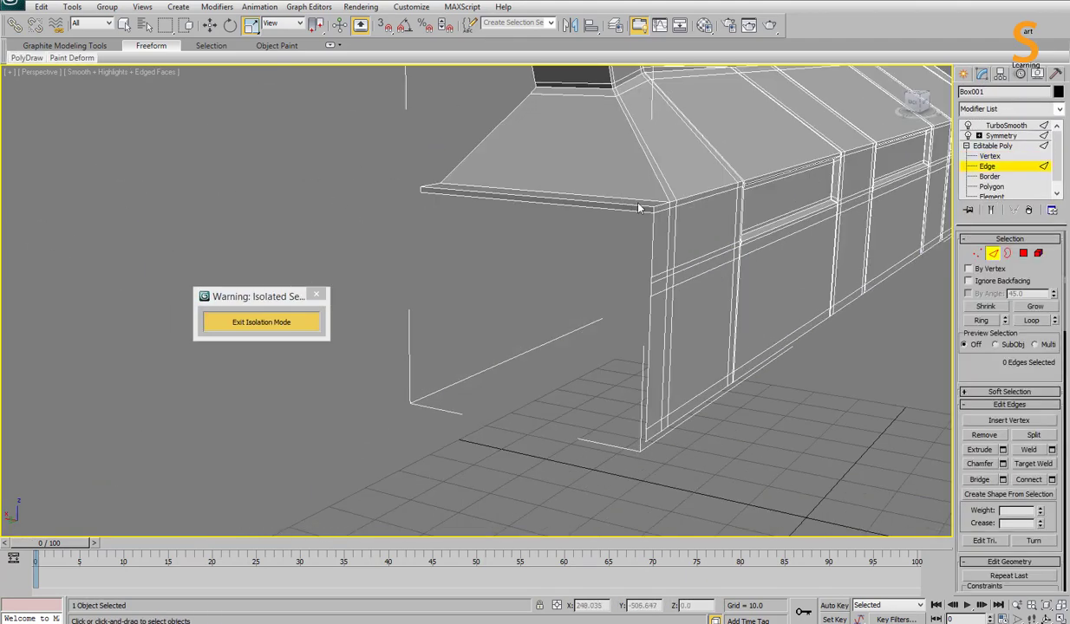
middle_click_drag(520, 260, 580, 253, "alt")
key("w")
left_click_drag(382, 161, 386, 256, "shift")
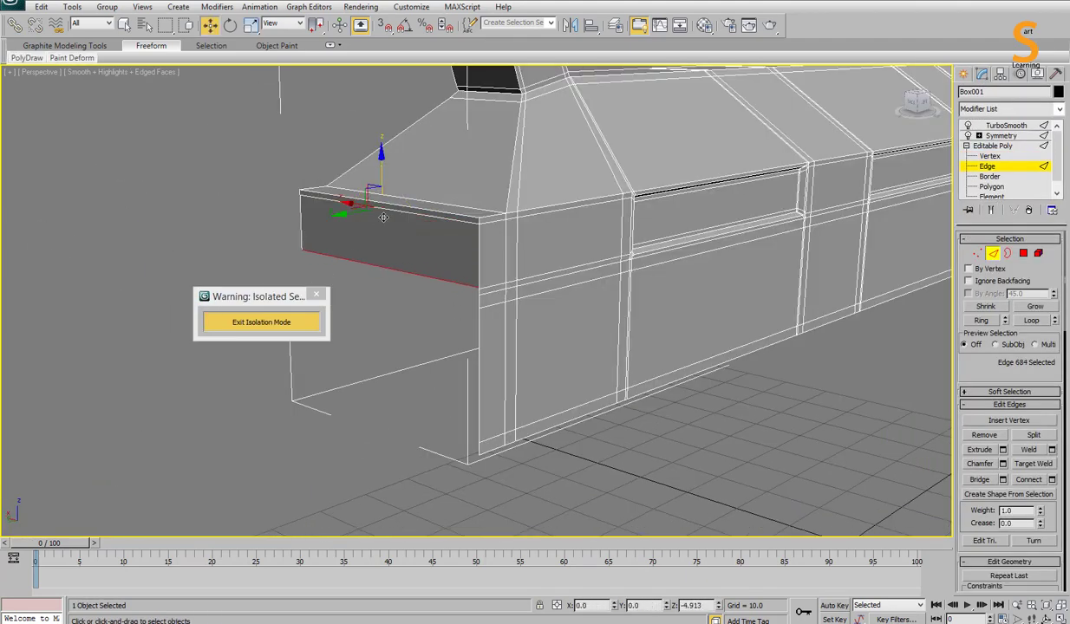
Step: Preview the smoothed mesh on the whole gun and check it in the rear reference view
key("1")
right_click(525, 230)
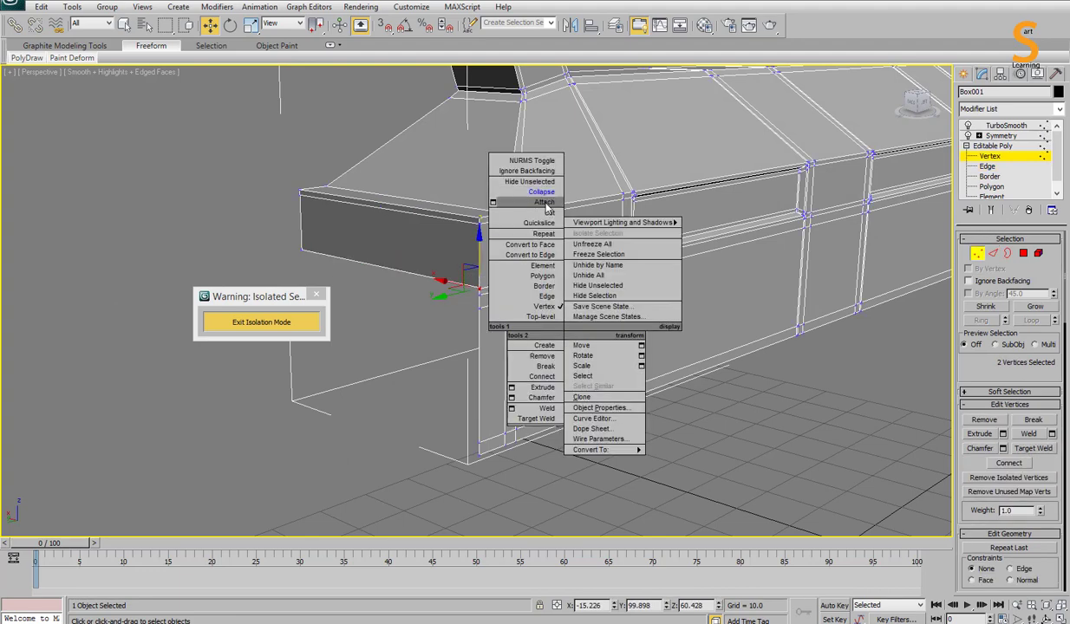
left_click(546, 198)
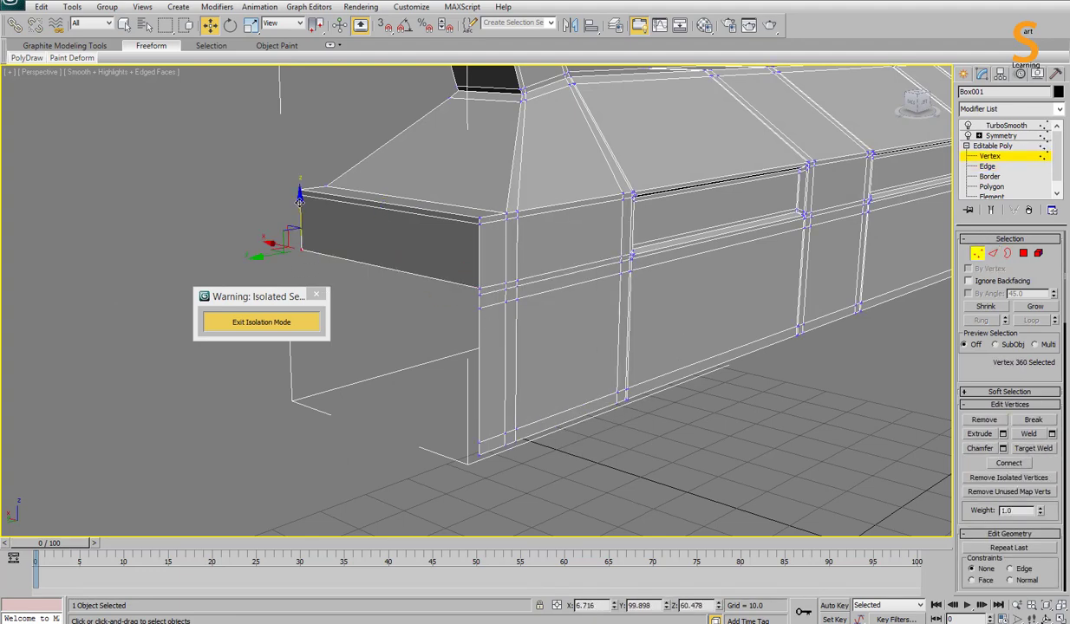
left_click(969, 136)
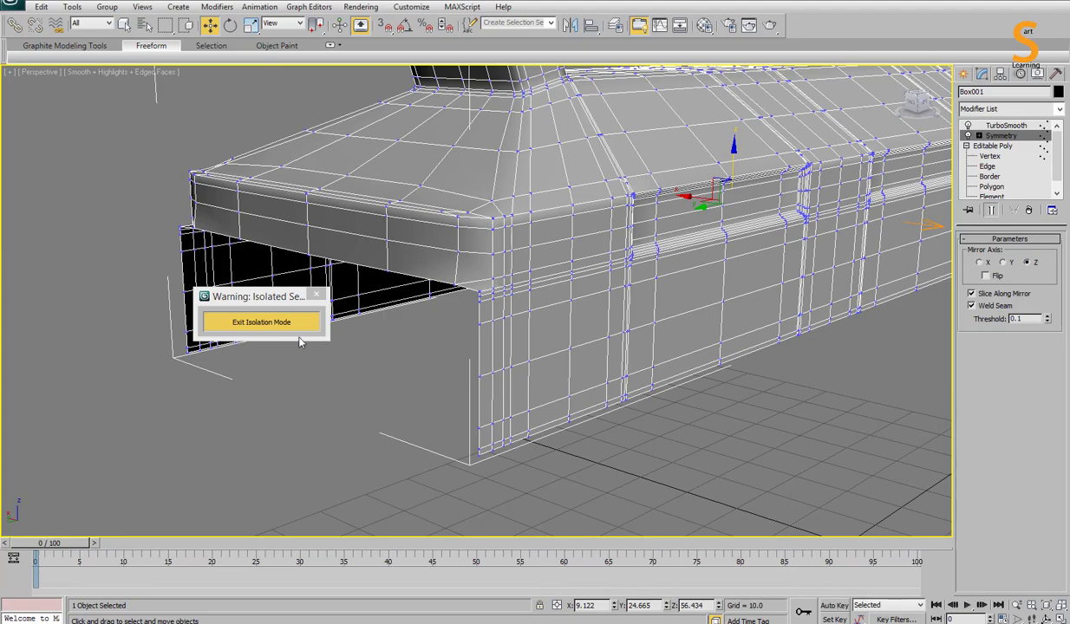
left_click(261, 322)
scroll(391, 242, "up", 3)
mouse_move(373, 260)
middle_mouse_down("alt")
mouse_move(429, 224)
mouse_move(518, 270)
middle_mouse_up("alt")
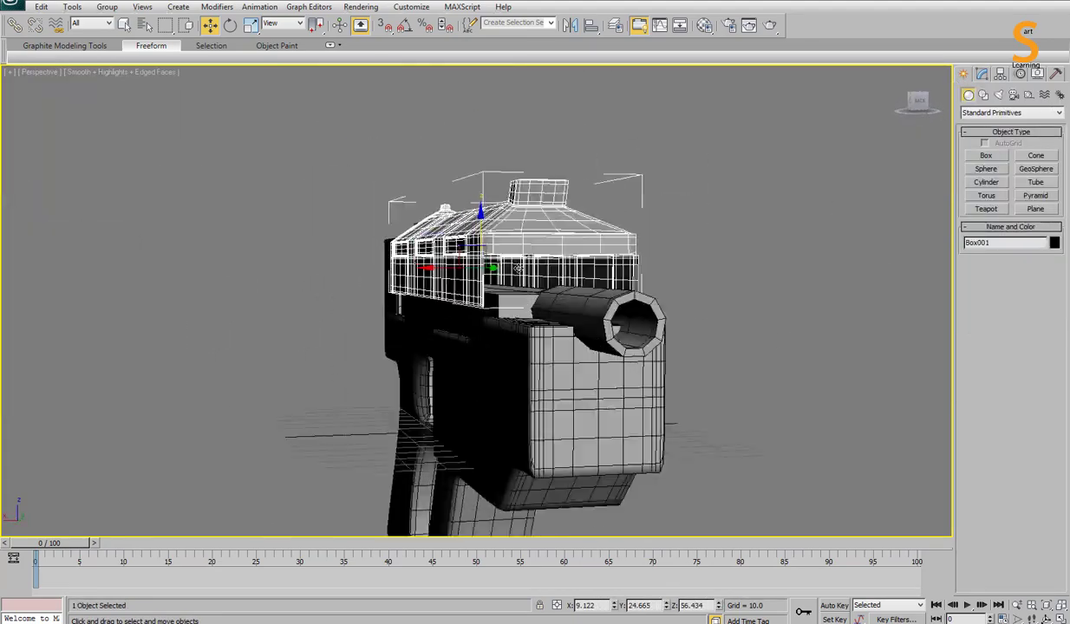
scroll(518, 269, "up", 3)
key("alt+w")
key("alt+w")
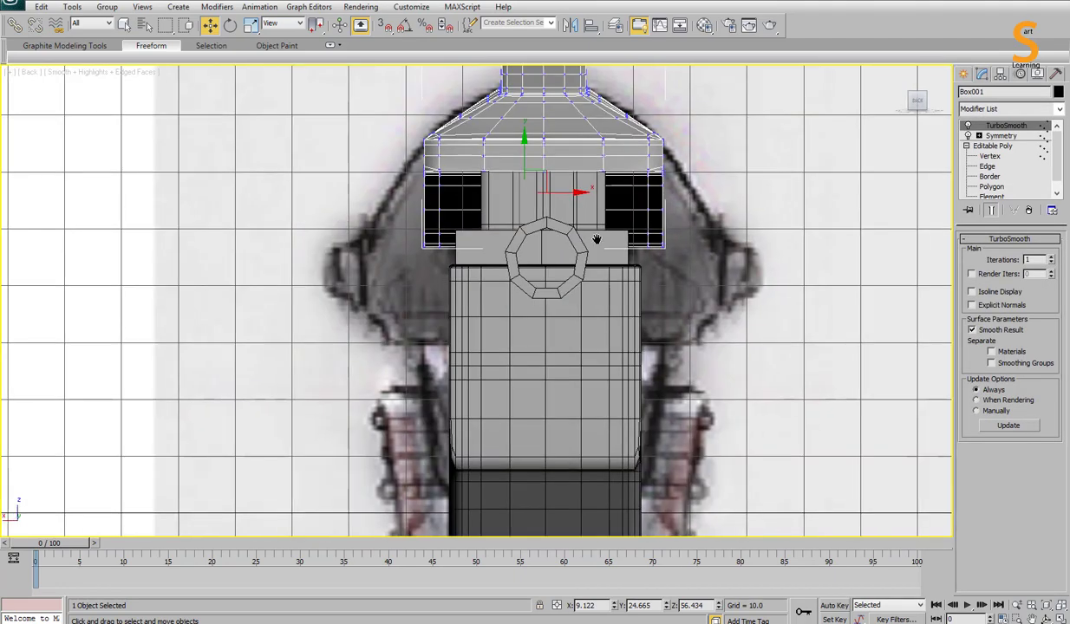
middle_click_drag(596, 239, 529, 354)
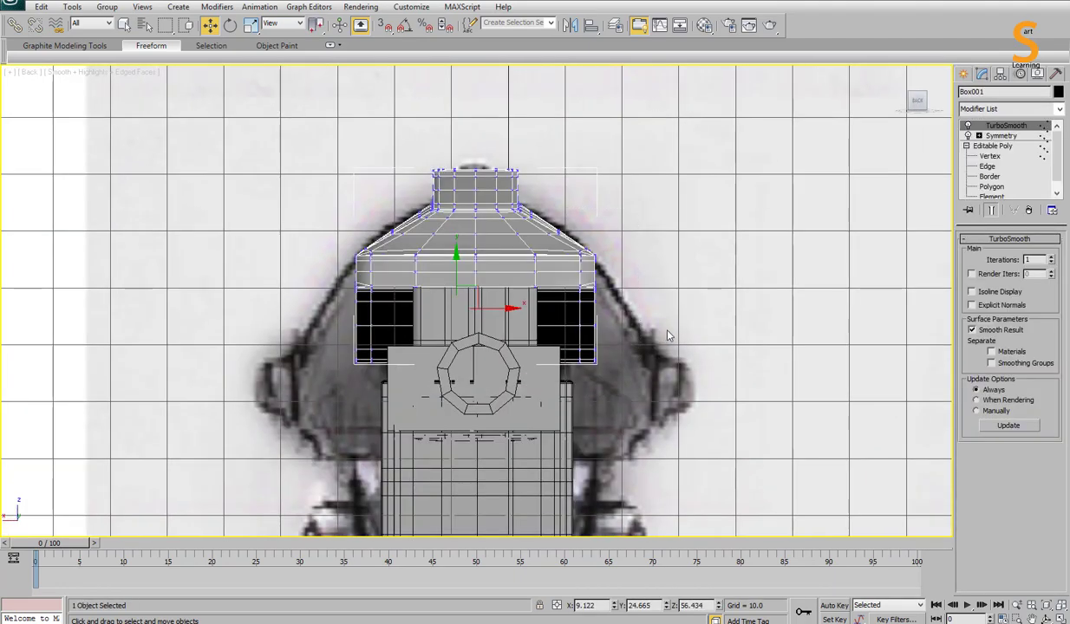
Step: Shift-drag the receiver's bottom front edge down on Z into a new strip of faces
key("p")
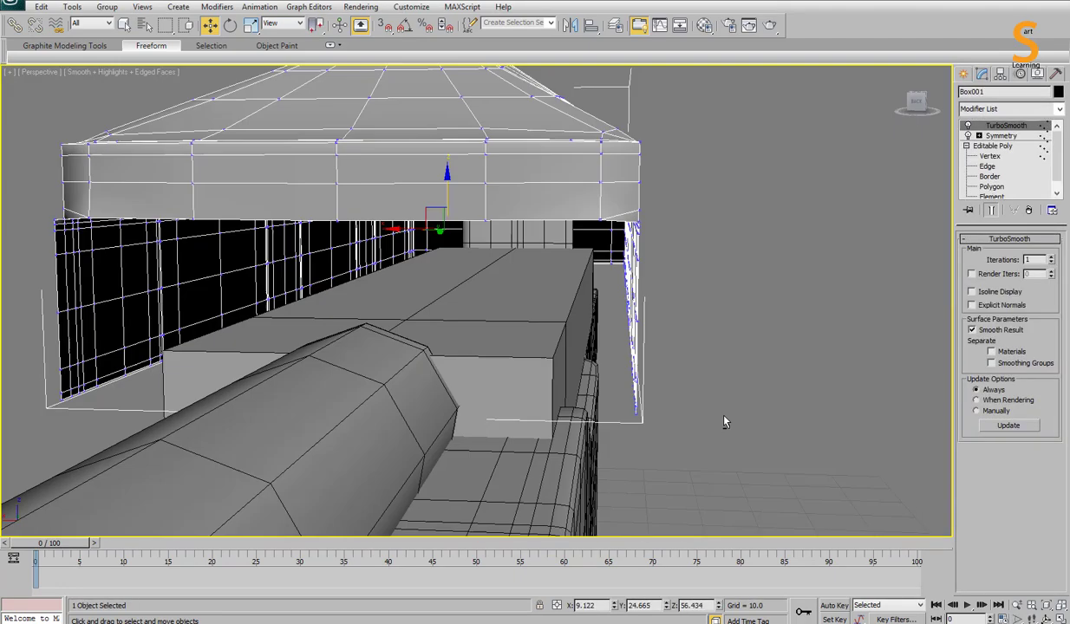
middle_click_drag(724, 424, 439, 317, "alt")
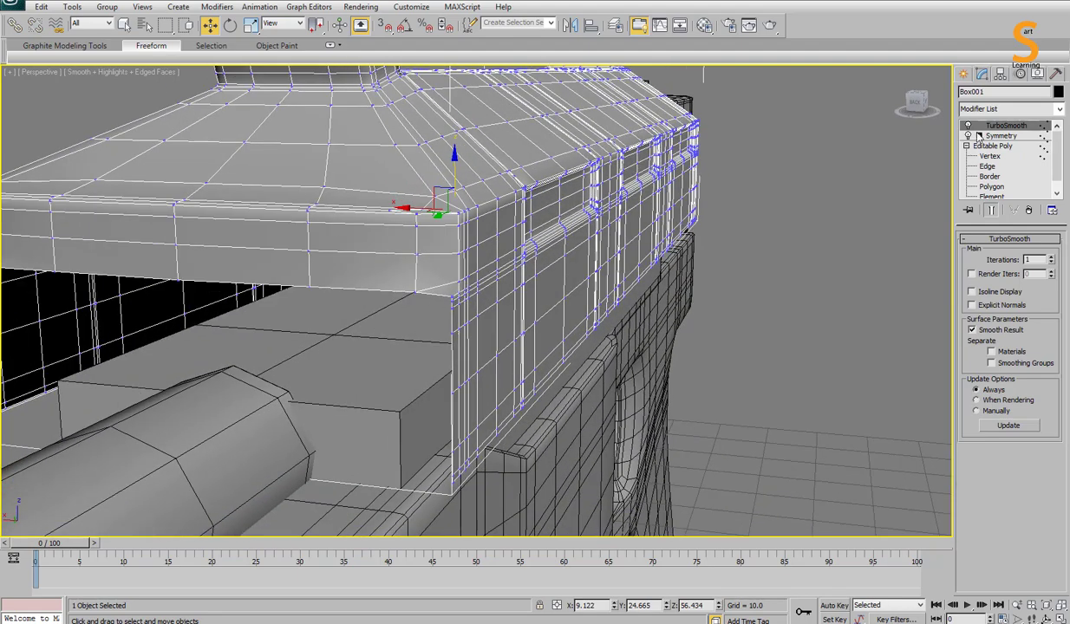
left_click(986, 165)
middle_click_drag(341, 313, 278, 290, "alt")
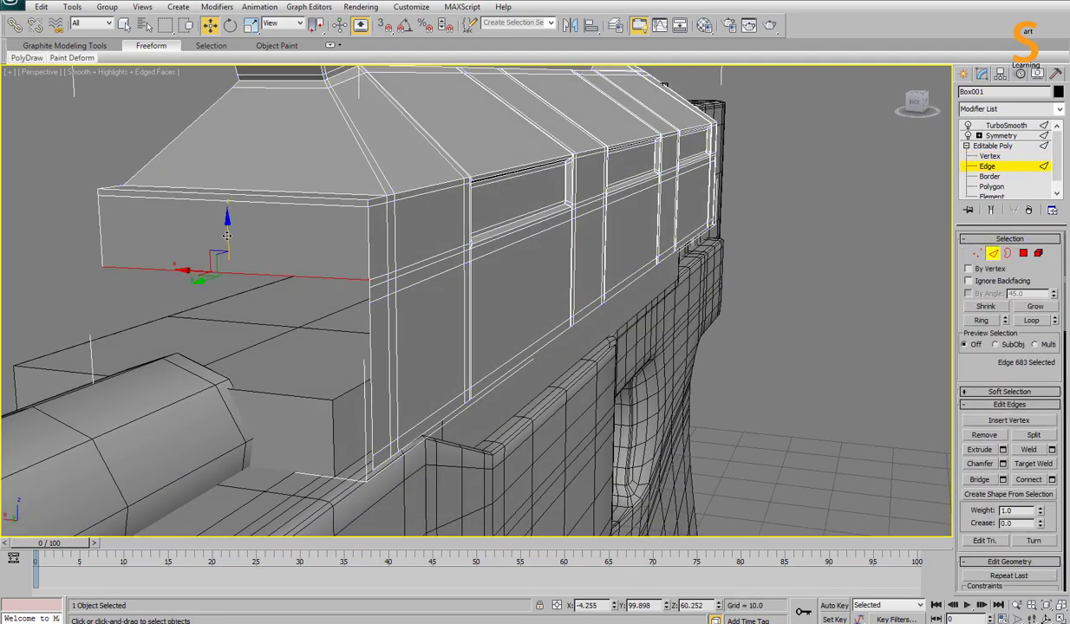
left_click(229, 241)
left_click_drag(229, 241, 234, 395, "shift")
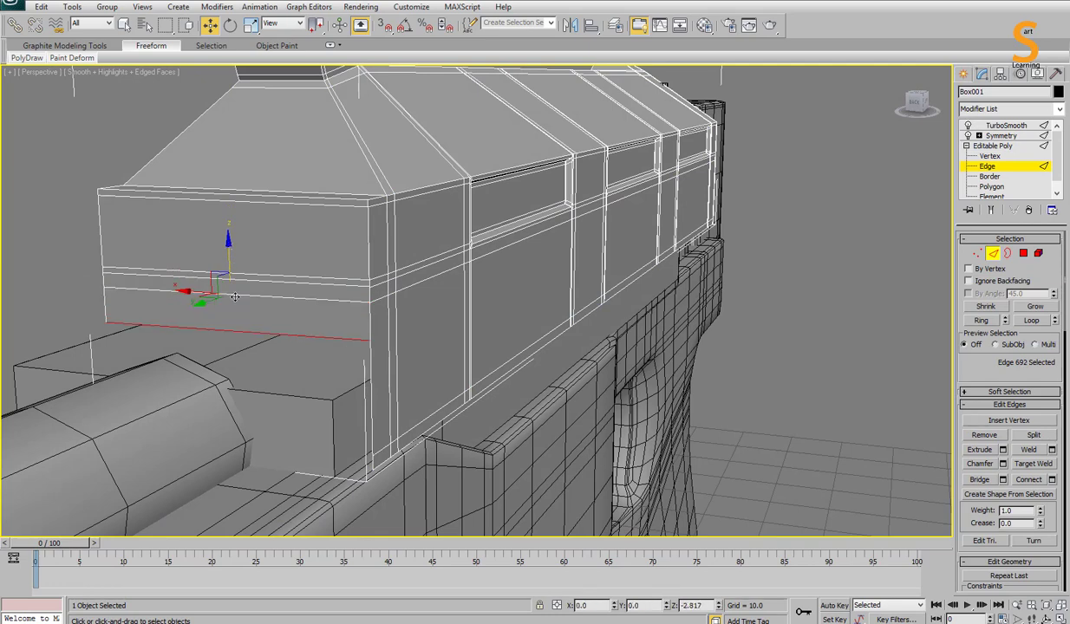
Step: Weld the receiver's front corner column of vertices and review the smoothed result
key("1")
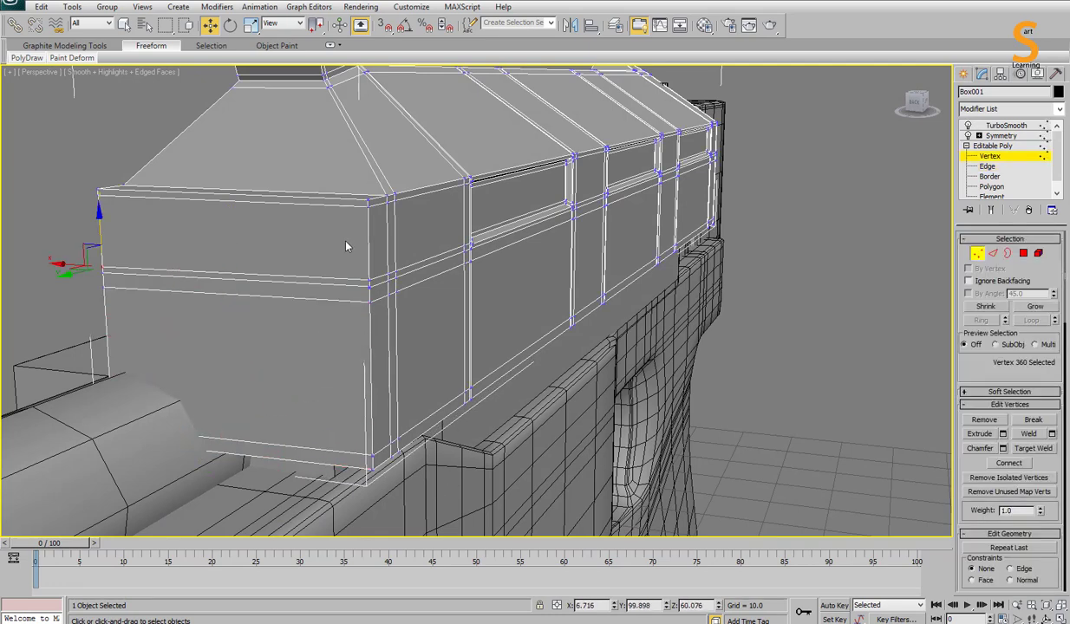
left_click_drag(333, 232, 394, 490)
right_click(526, 342)
left_click(476, 420)
left_click(375, 411)
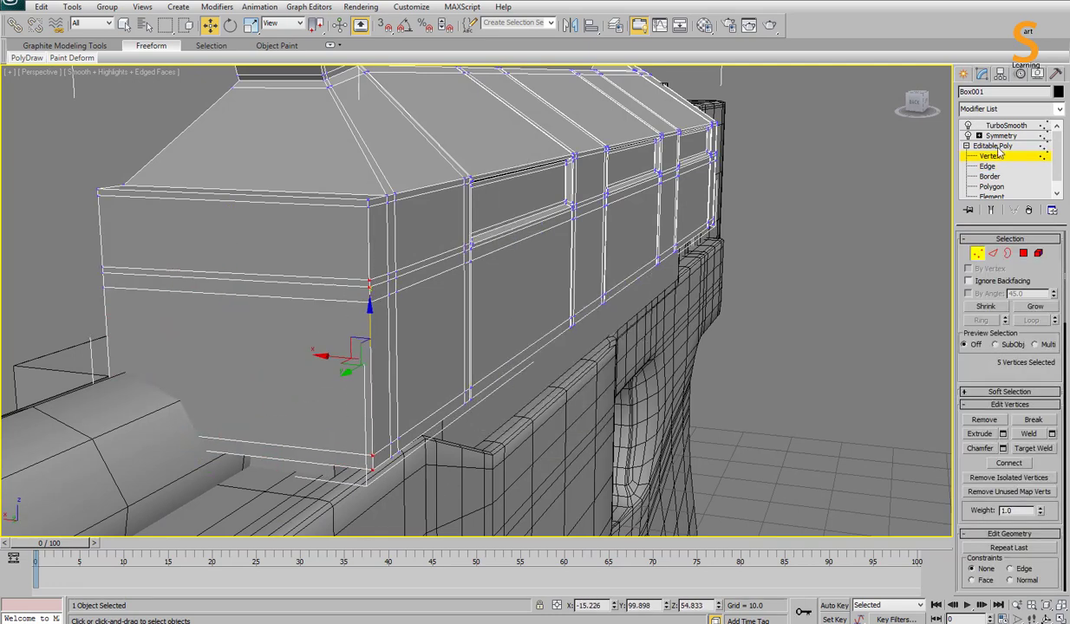
key("1")
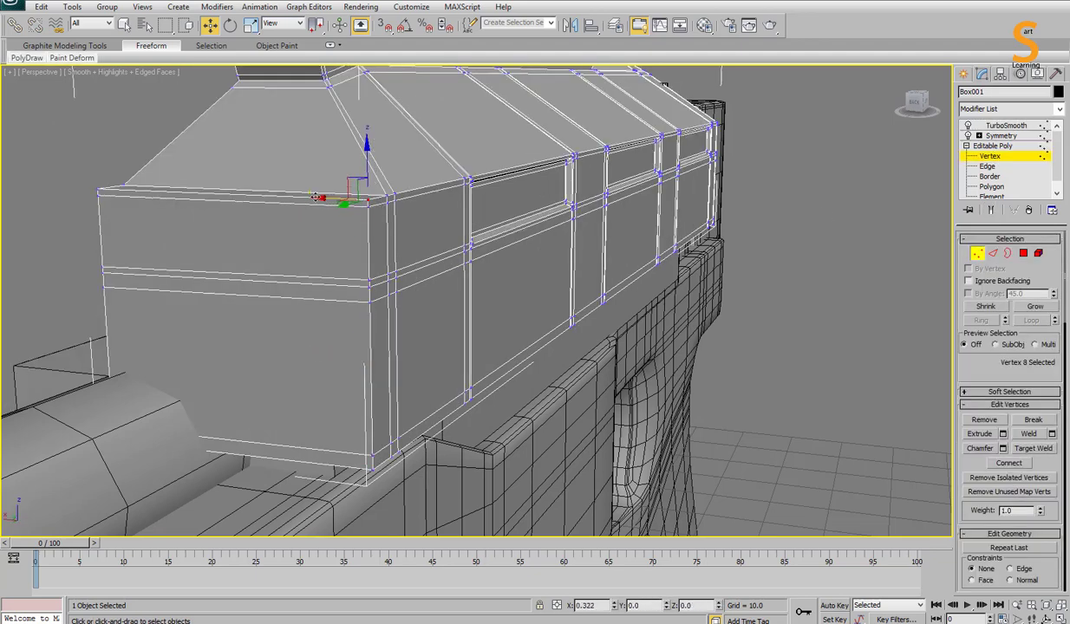
left_click(406, 323)
left_click(368, 279)
mouse_move(521, 304)
middle_mouse_down("alt")
mouse_move(485, 286)
mouse_move(519, 256)
middle_mouse_up("alt")
left_click(1006, 125)
Step: Compare the receiver against the rear reference view, then go to its Polygon level
key("l")
key("alt+w")
key("b")
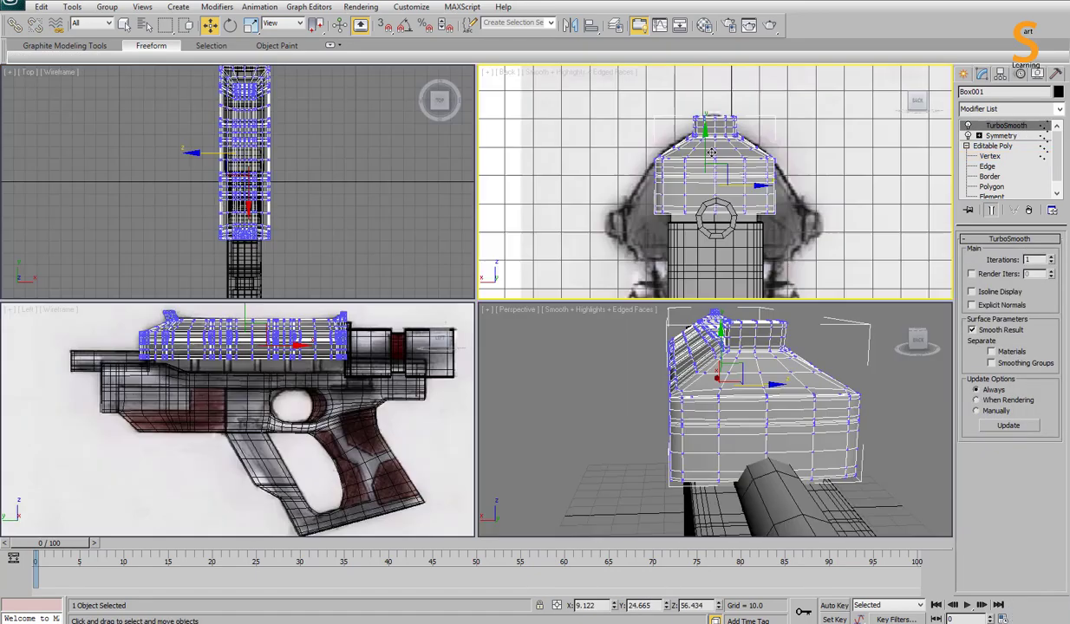
key("alt+w")
key("1")
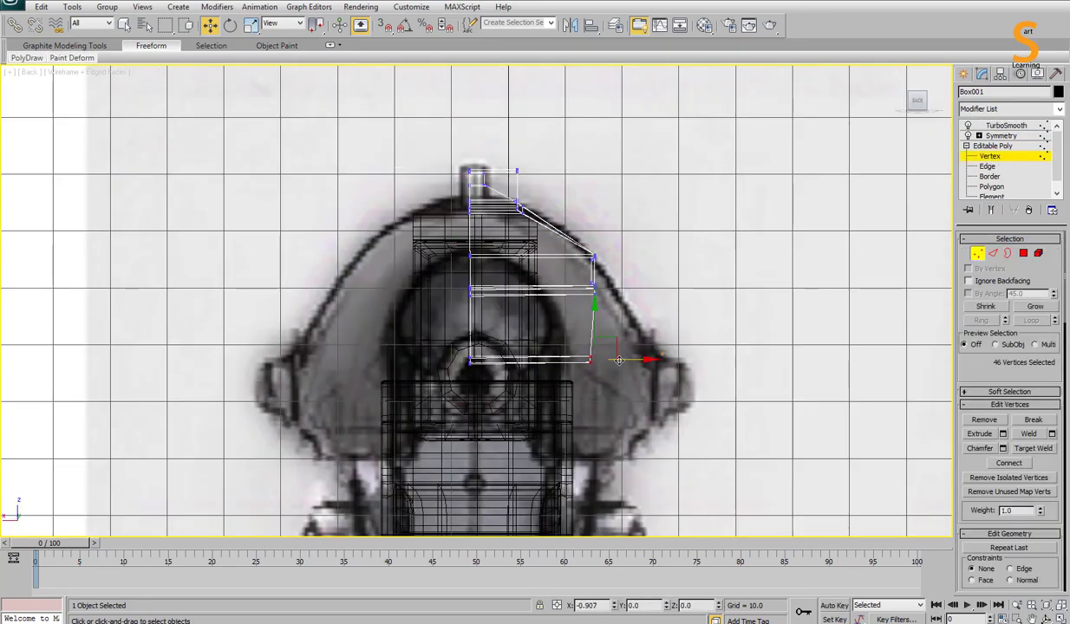
left_click(1005, 125)
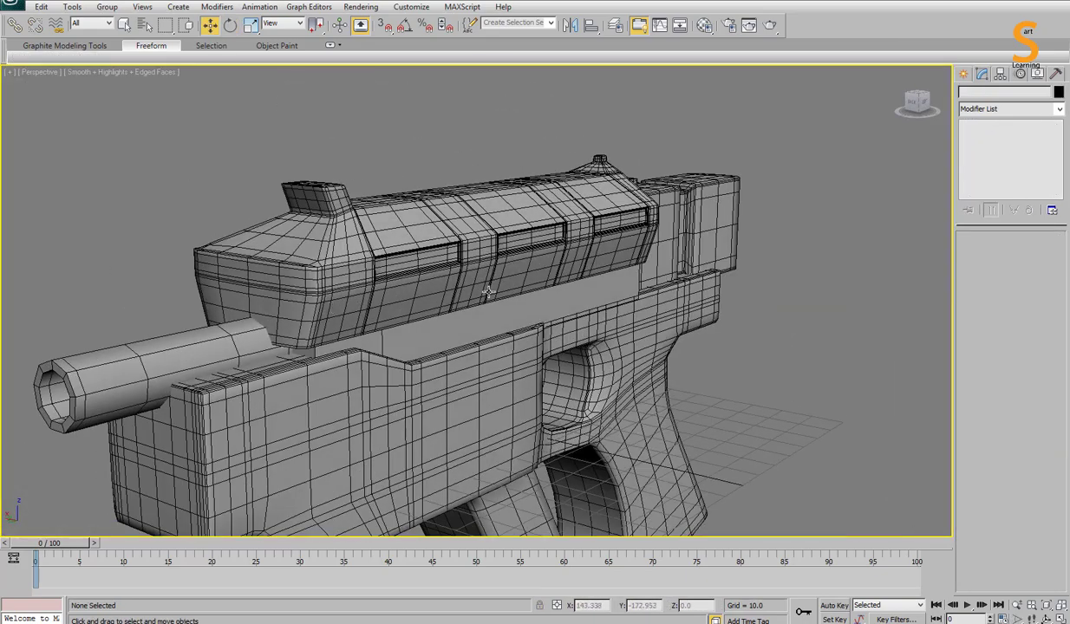
left_click(380, 332)
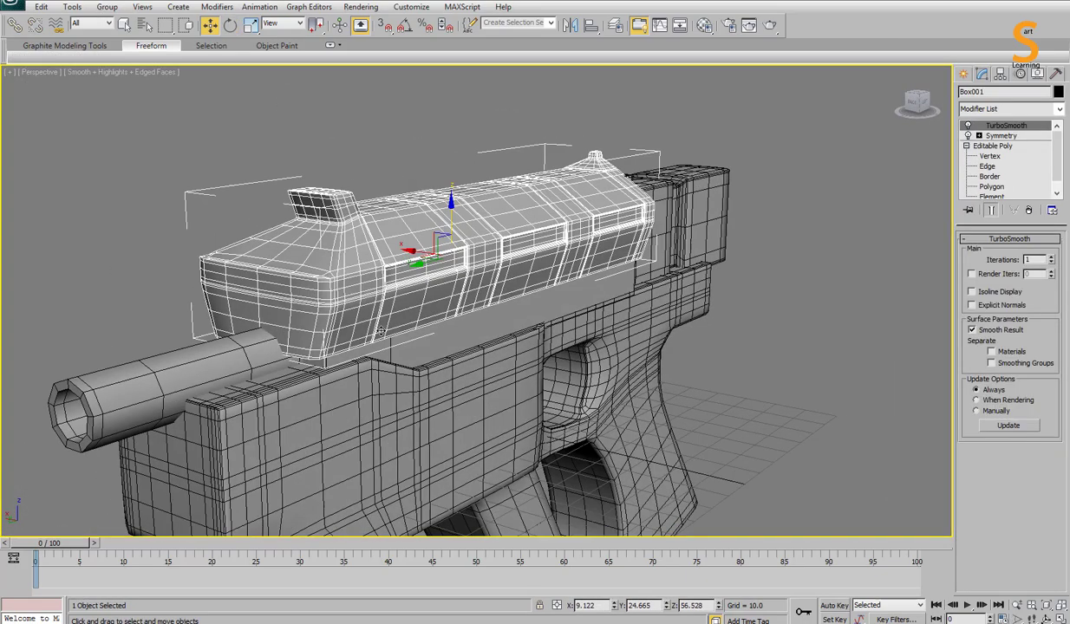
left_click(991, 187)
Step: Isolate the receiver with Alt+Q and show it as wireframe at Vertex level
left_click(277, 382)
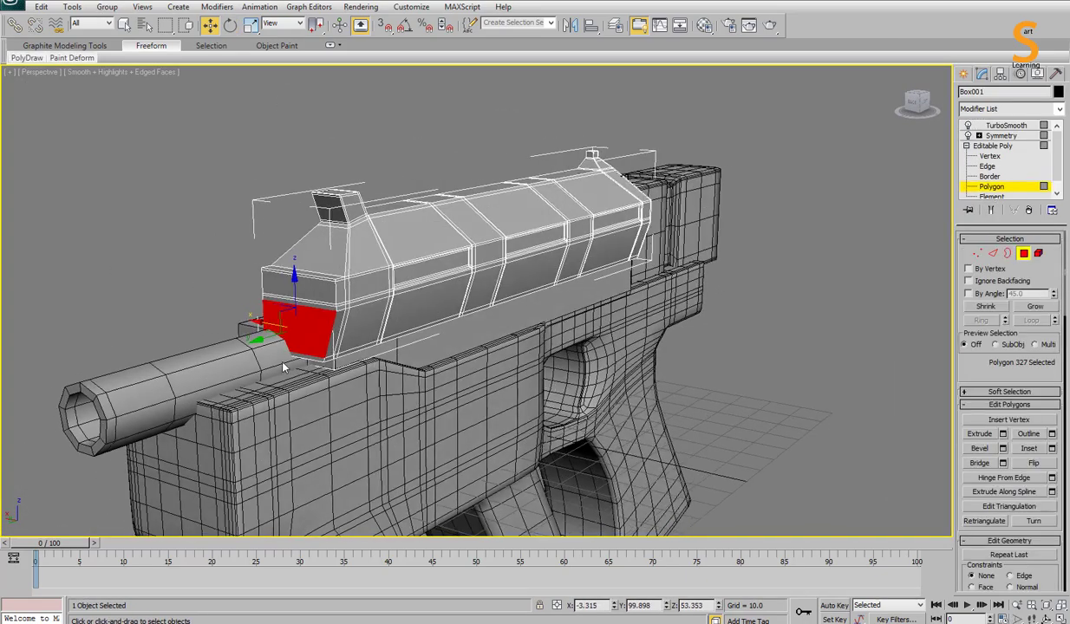
middle_click_drag(272, 349, 607, 373, "alt")
scroll(499, 362, "up", 5)
key("alt+q")
left_click(990, 156)
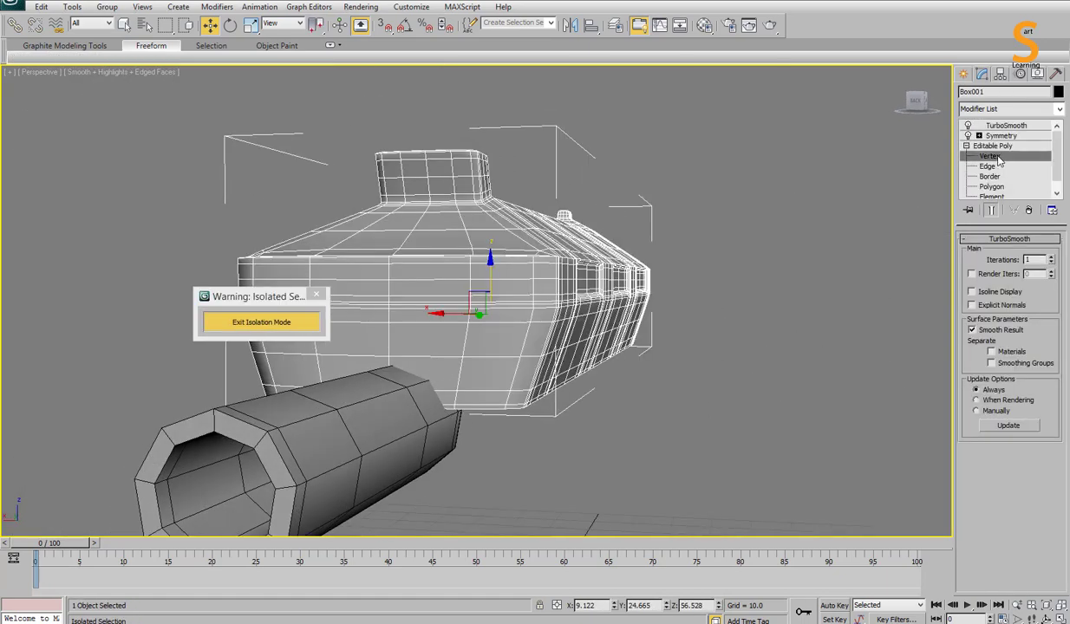
key("F3")
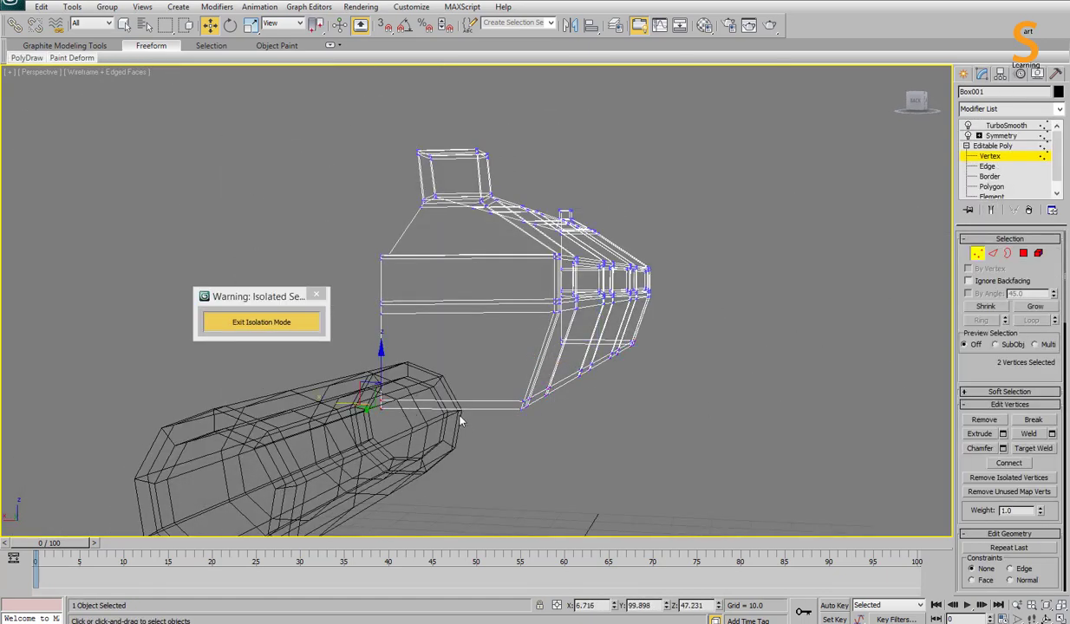
right_click(381, 340)
left_click(390, 347)
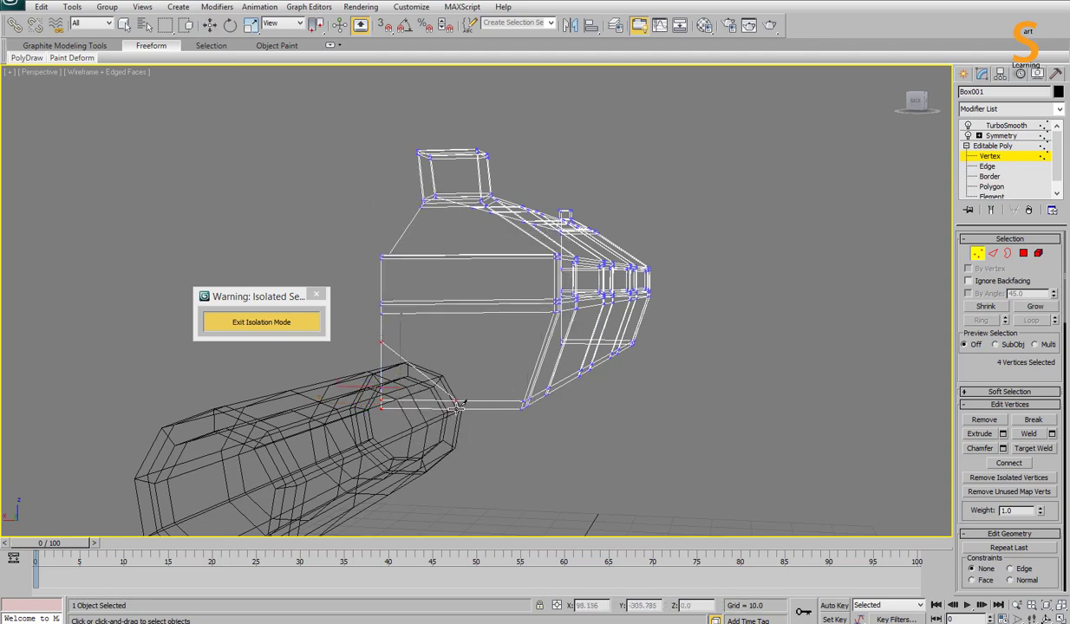
Step: Delete the stray triangular faces at the receiver's lower front corner
key("4")
key("w")
left_click(459, 398)
left_click(394, 414)
right_click(562, 411)
key("Delete")
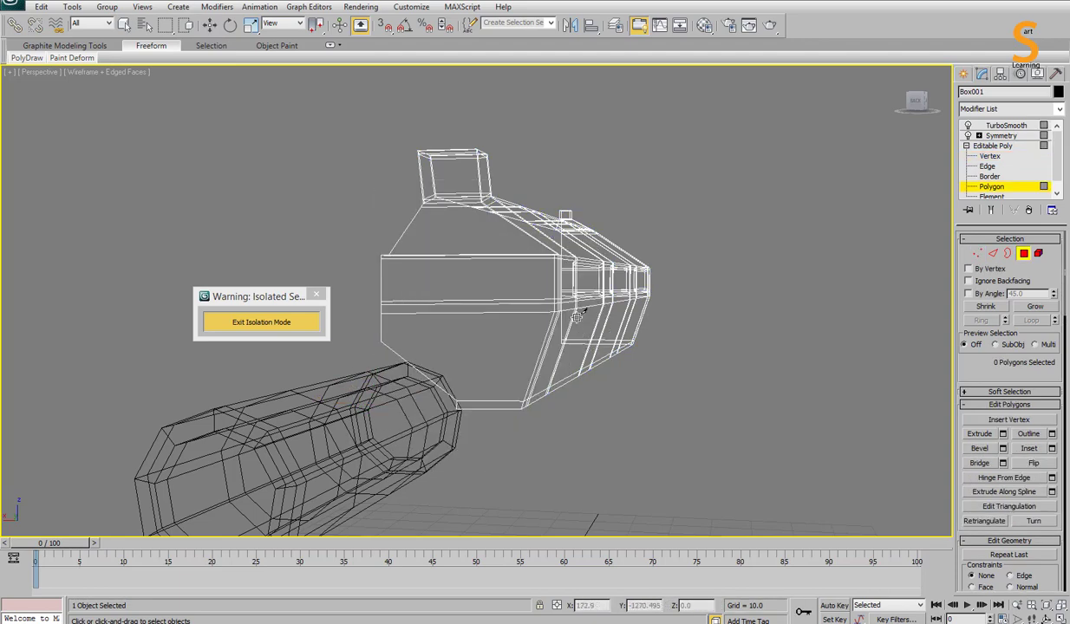
left_click_drag(466, 396, 466, 397)
Step: Check the receiver's lower sides against the rear reference and preview the smoothed mesh
key("k")
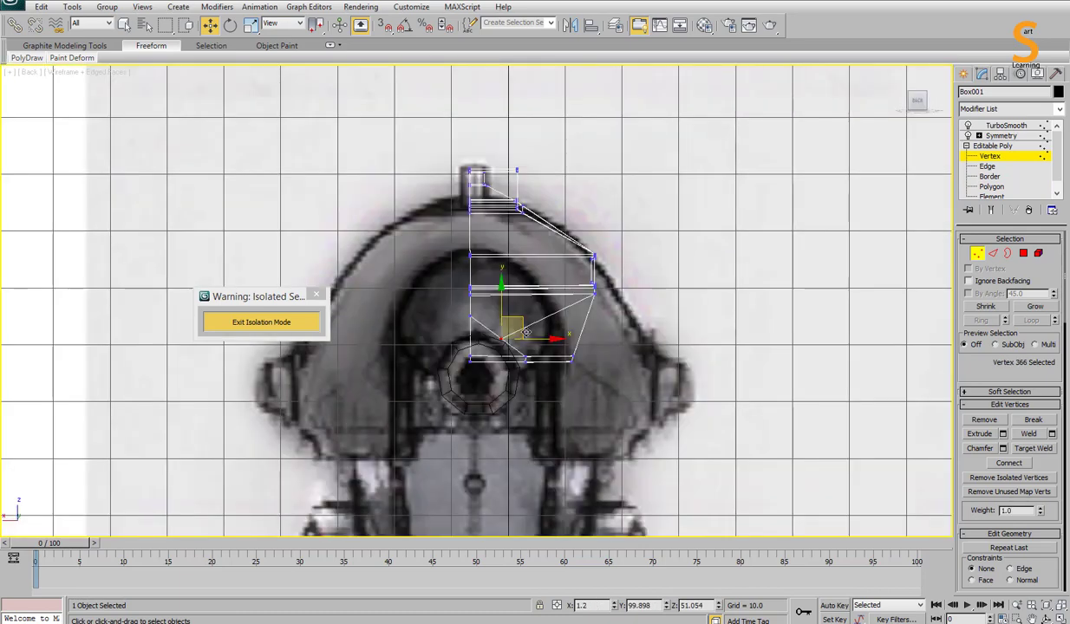
key("alt+w")
key("alt+w")
key("4")
left_click(390, 337)
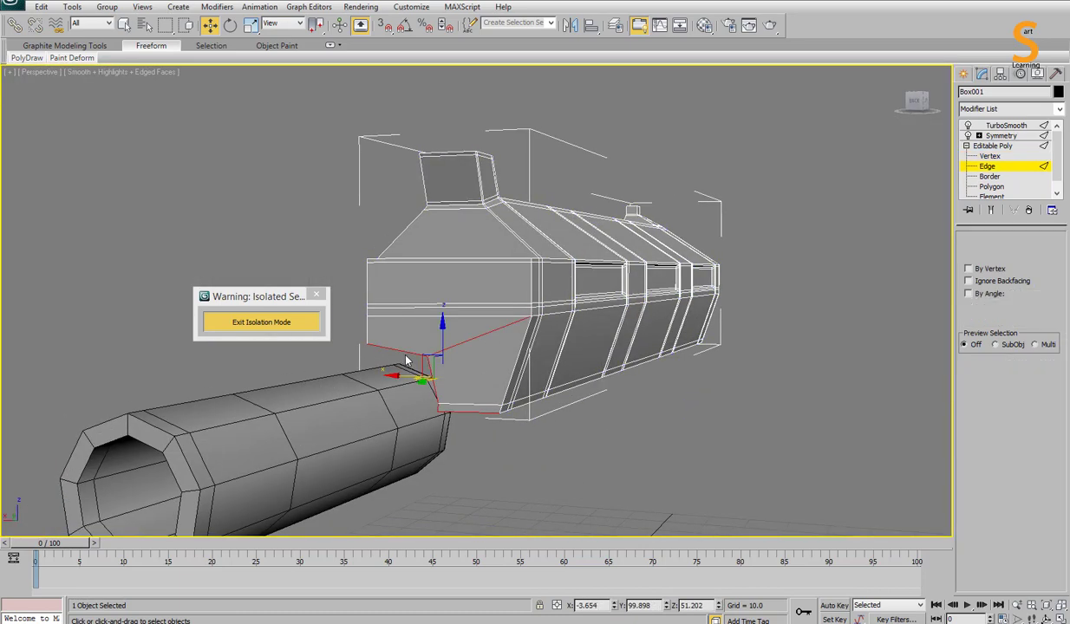
left_click(1005, 125)
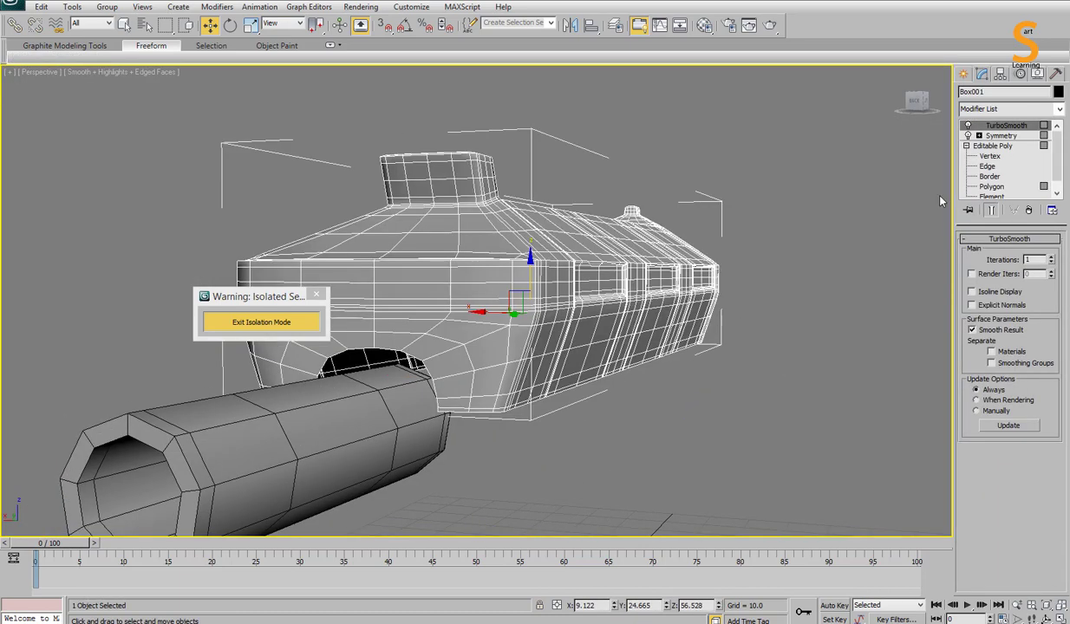
key("k")
left_click(990, 156)
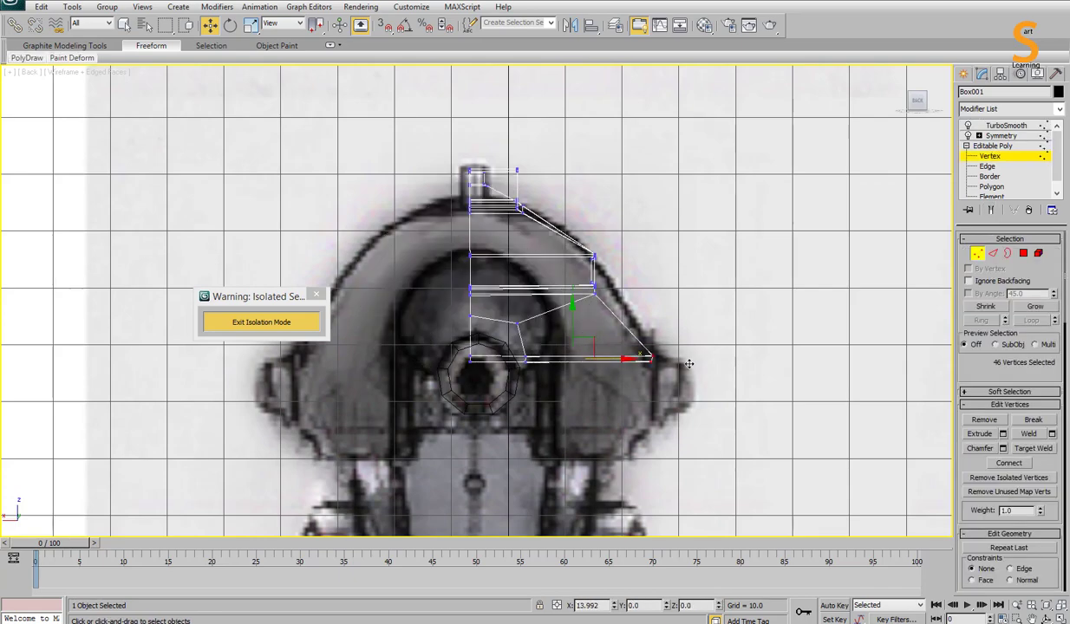
key("p")
left_click(990, 209)
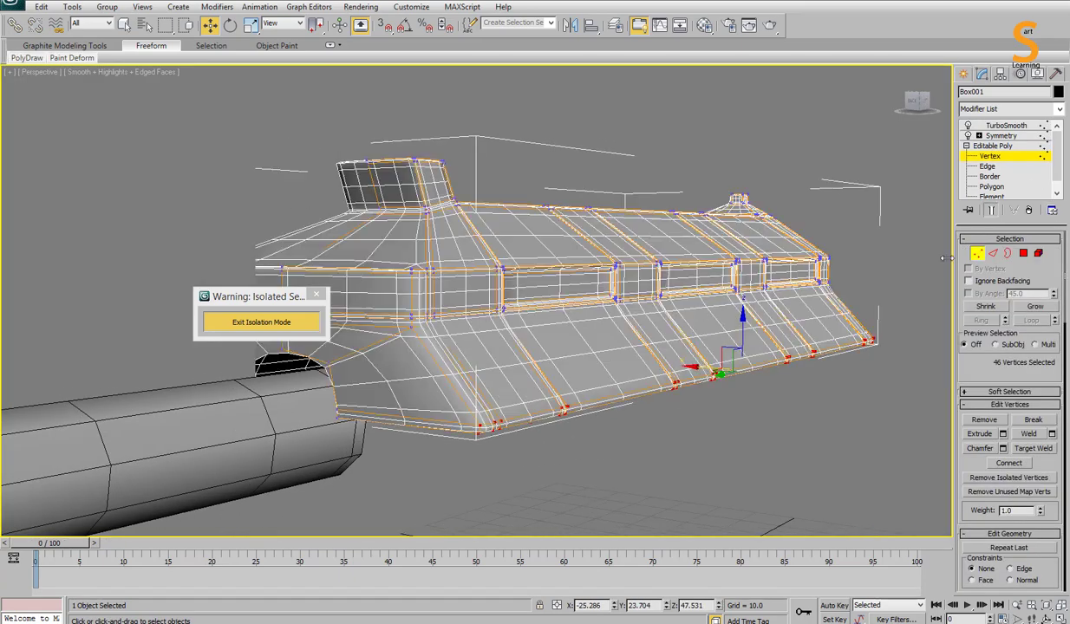
Step: In the Back view, lower Box001's arc vertices and shift them left to follow the barrel curve
key("f")
key("l")
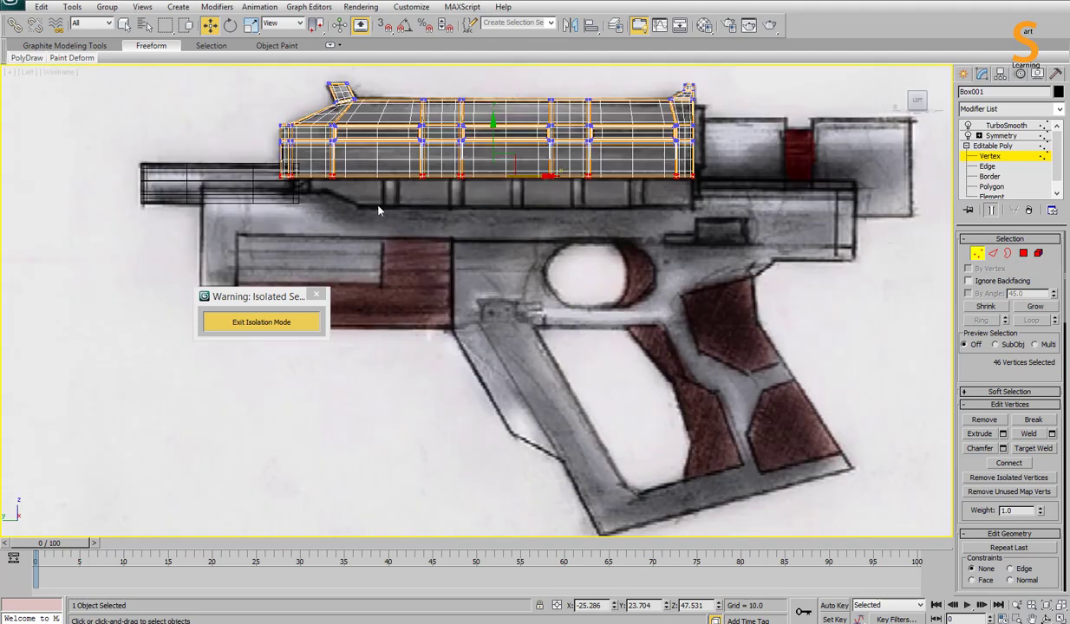
key("k")
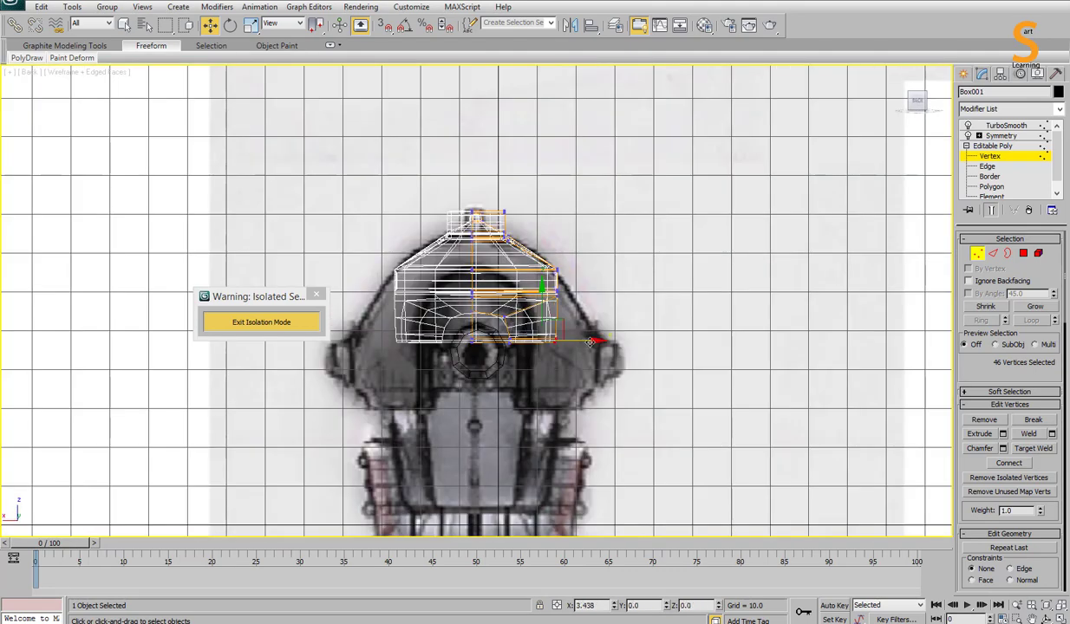
key("p")
key("2")
middle_click_drag(555, 382, 564, 394, "alt")
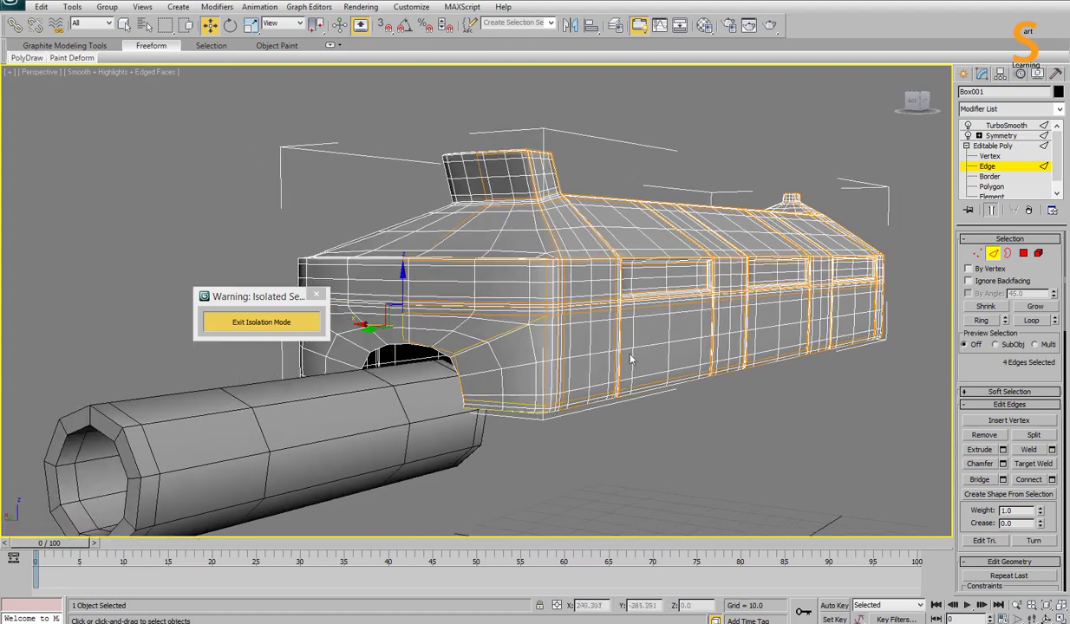
key("ctrl+d")
key("k")
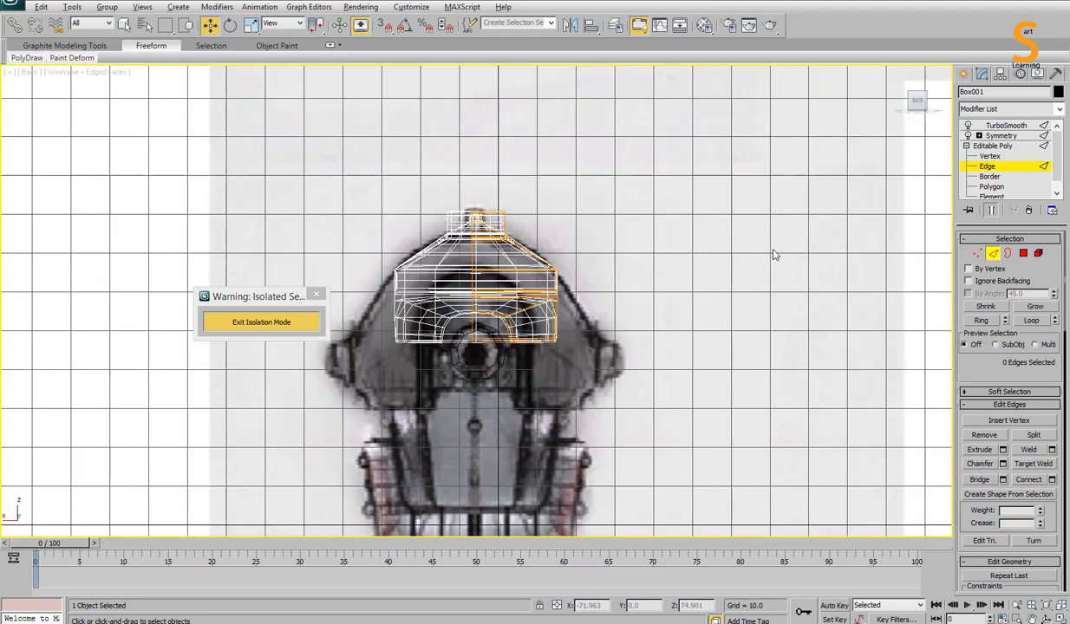
scroll(504, 275, "up", 5)
key("1")
left_click(507, 347)
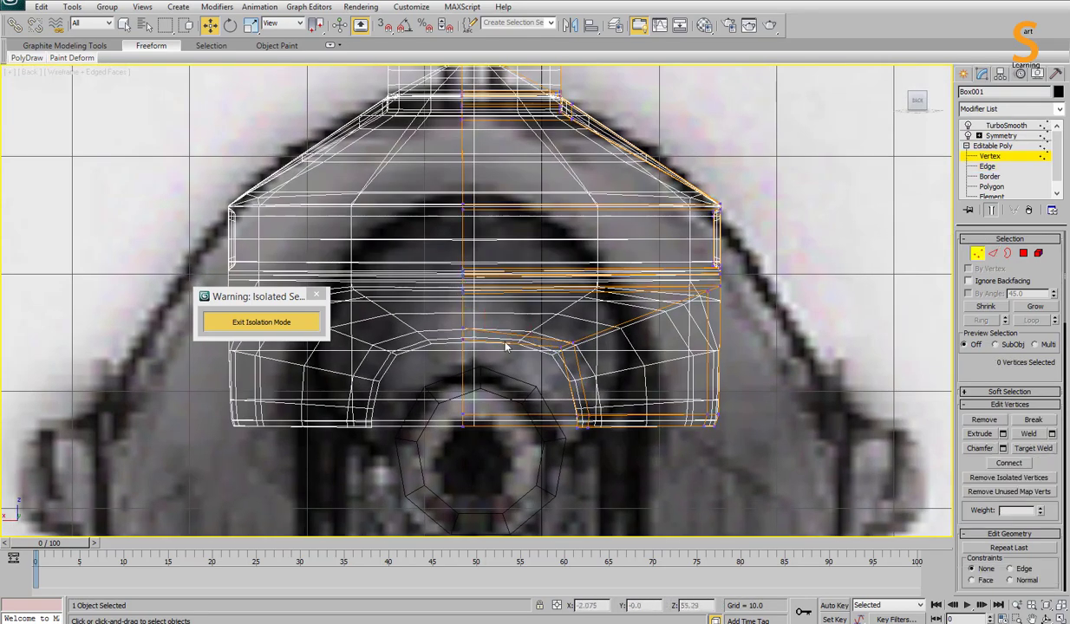
left_click_drag(518, 327, 579, 339)
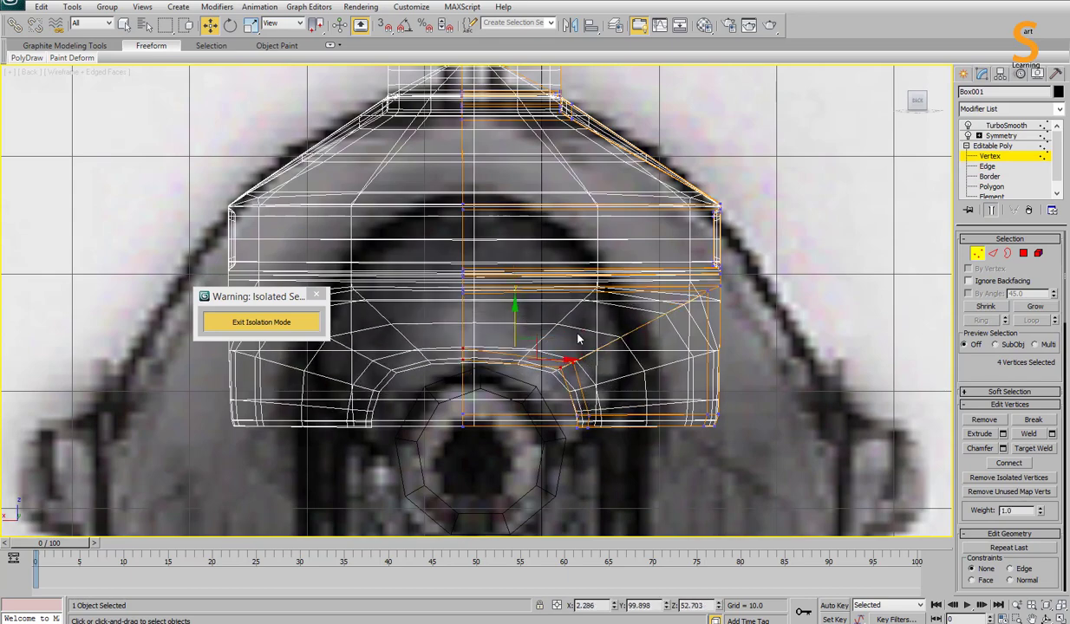
left_click_drag(620, 401, 600, 406)
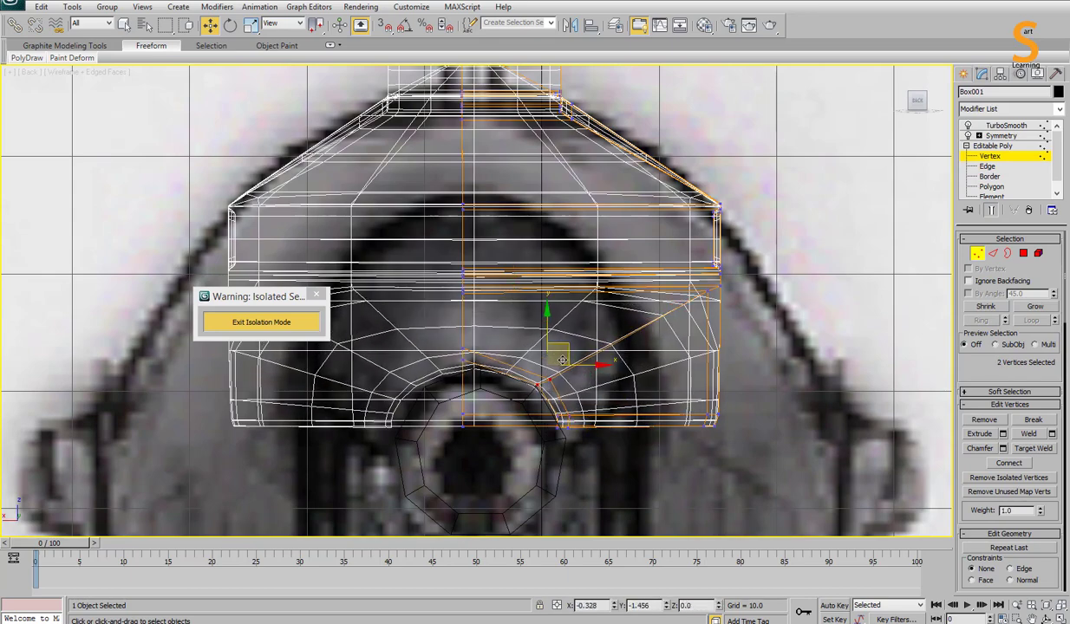
Step: Select two more vertices on the receiver's arc for further fitting
left_click(464, 365)
scroll(520, 320, "down", 2)
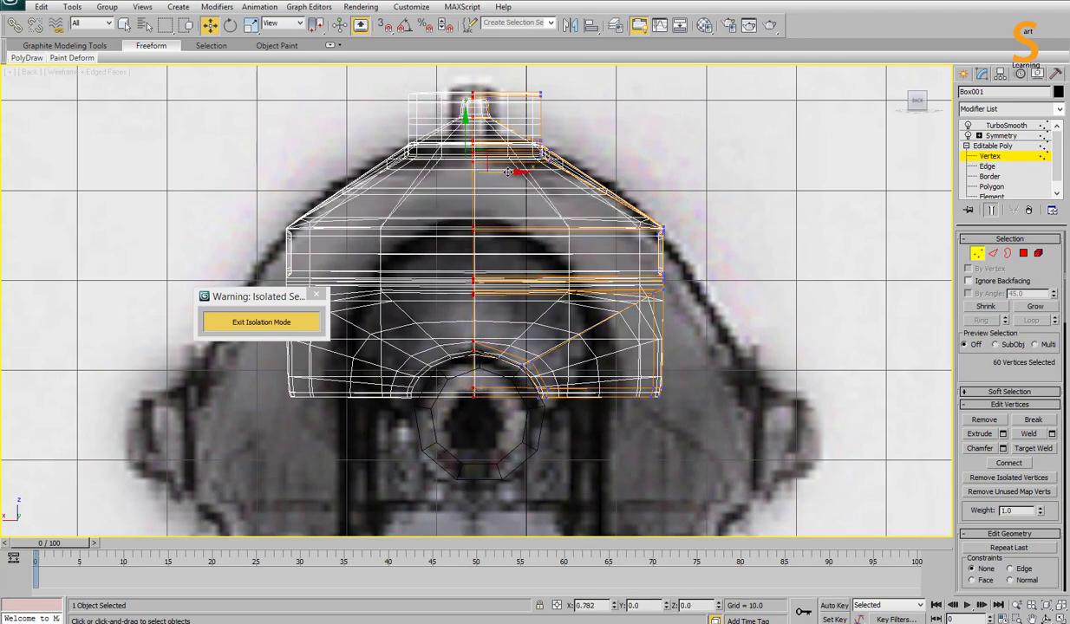
scroll(509, 348, "up", 4)
left_click_drag(439, 382, 513, 446)
scroll(570, 392, "down", 3)
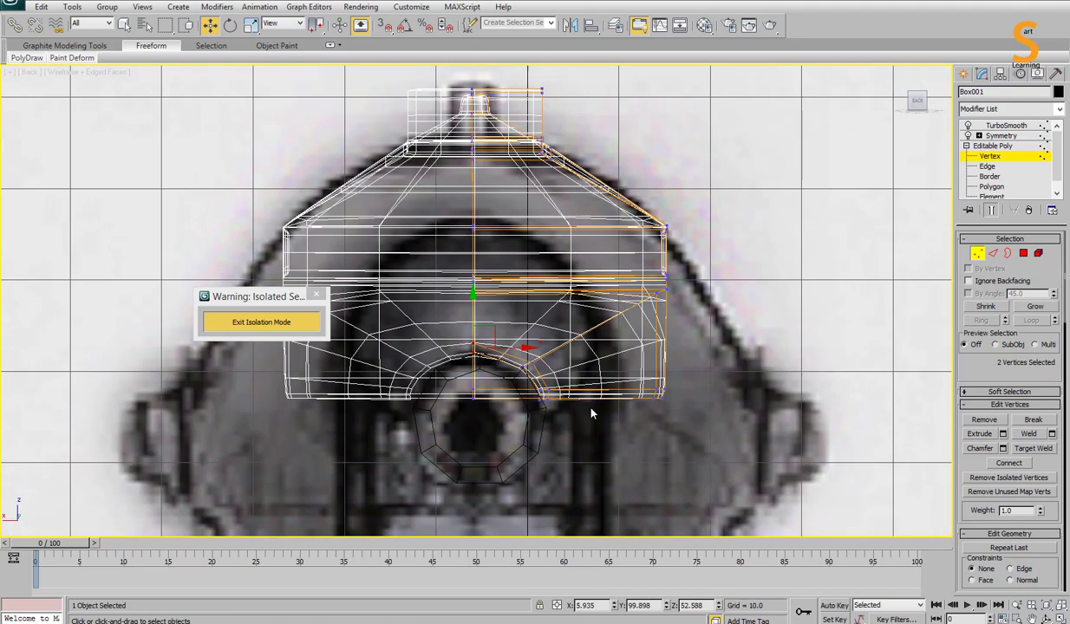
Step: Add a TurboSmooth modifier to the barrel tube Tube001
key("p")
left_click(365, 416)
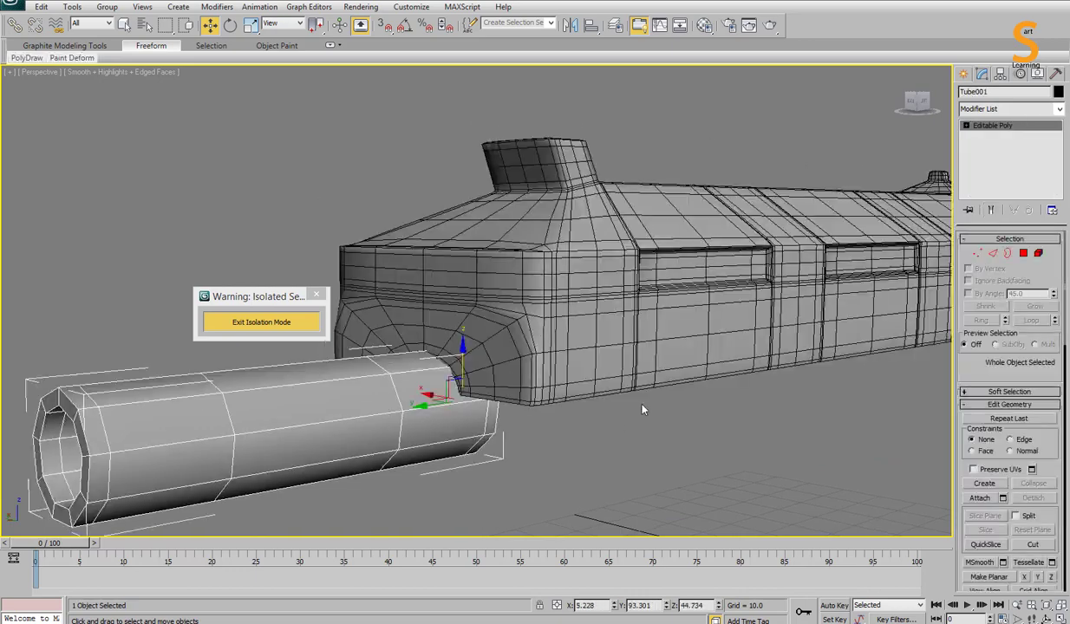
middle_click_drag(643, 408, 574, 388, "alt")
left_click_drag(574, 388, 558, 390)
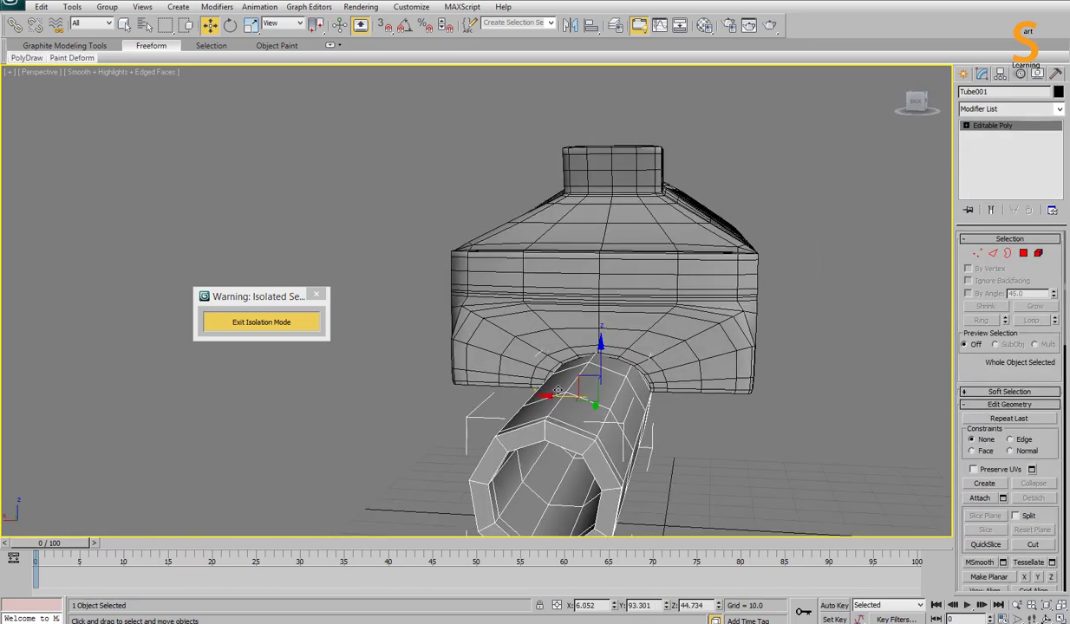
left_click_drag(599, 345, 680, 466)
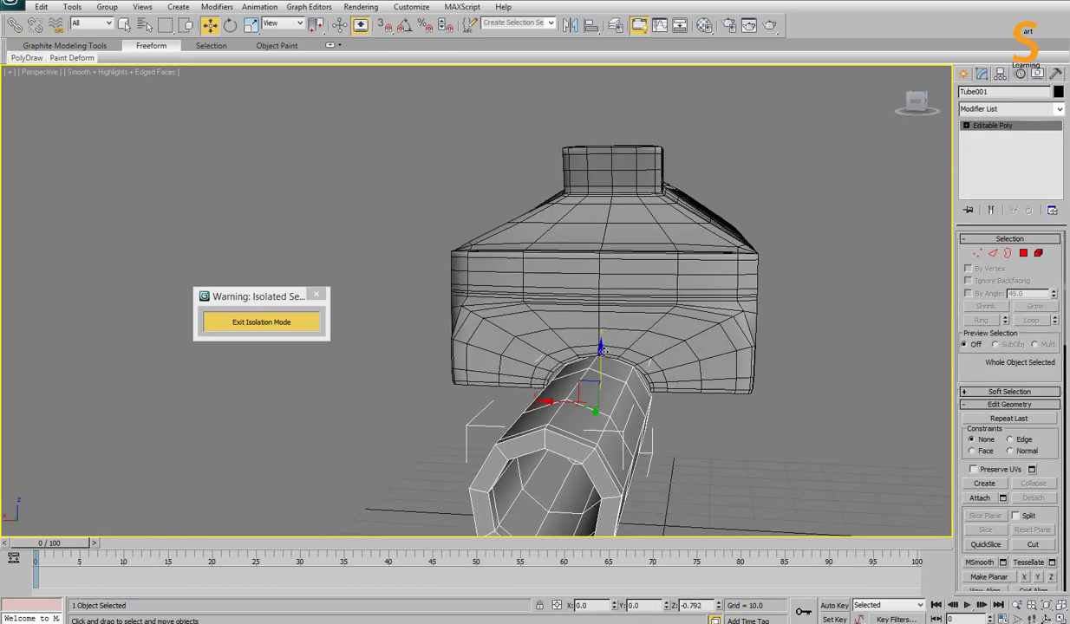
left_click(1003, 113)
left_click(997, 459)
Step: In the wireframe Left view, move the tube-end vertices to match the reference barrel length
key("l")
key("F3")
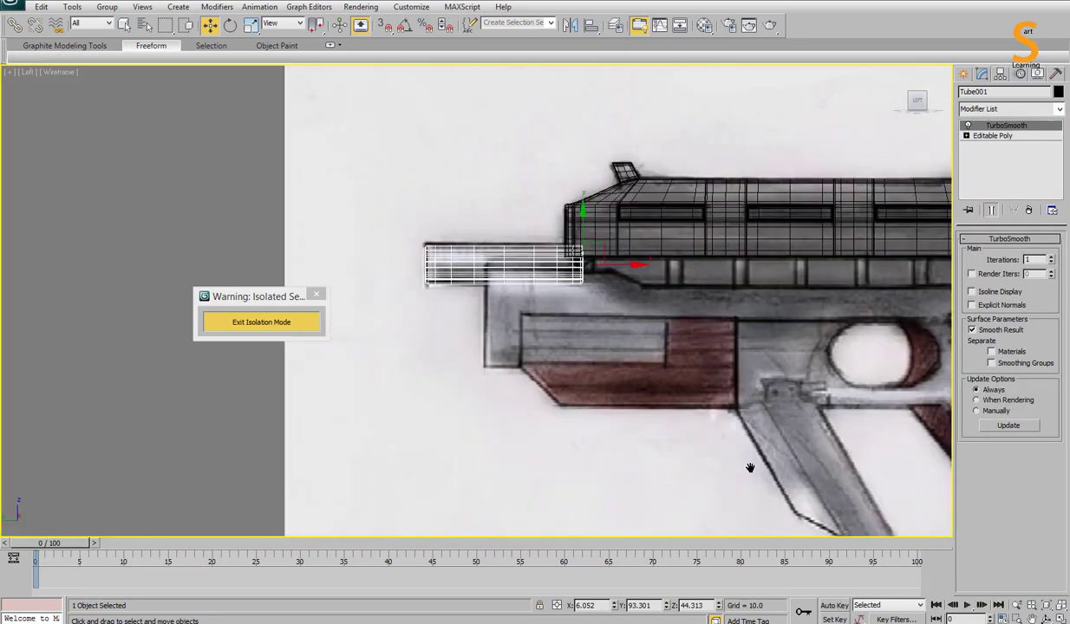
scroll(702, 319, "up", 8)
scroll(702, 318, "up", 4)
key("1")
left_click_drag(690, 164, 732, 473)
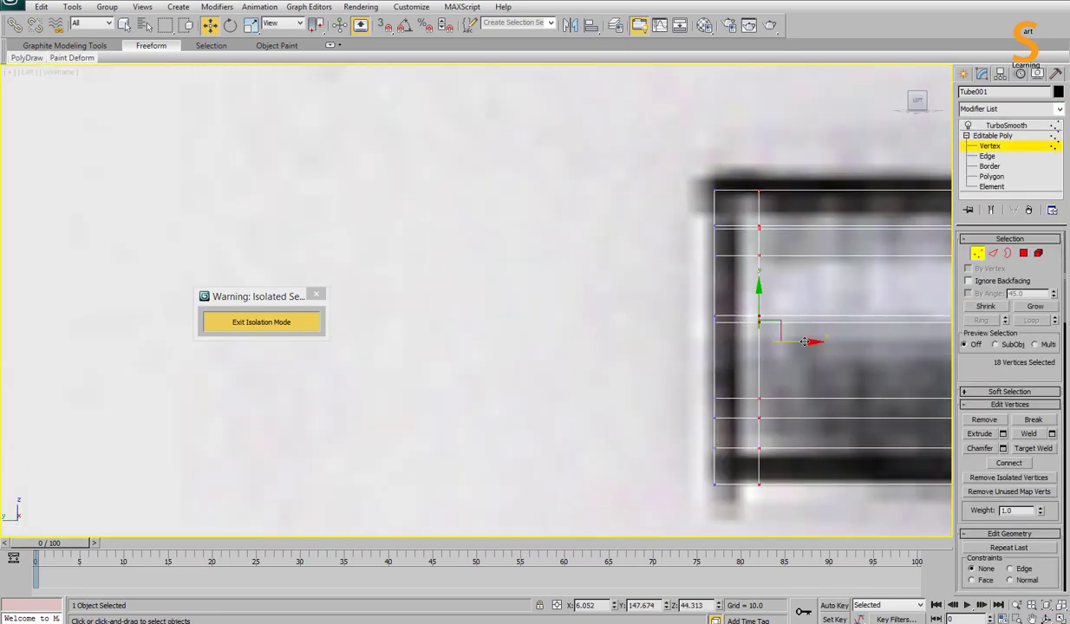
mouse_move(936, 425)
middle_mouse_down()
mouse_move(787, 431)
mouse_move(763, 251)
middle_mouse_up()
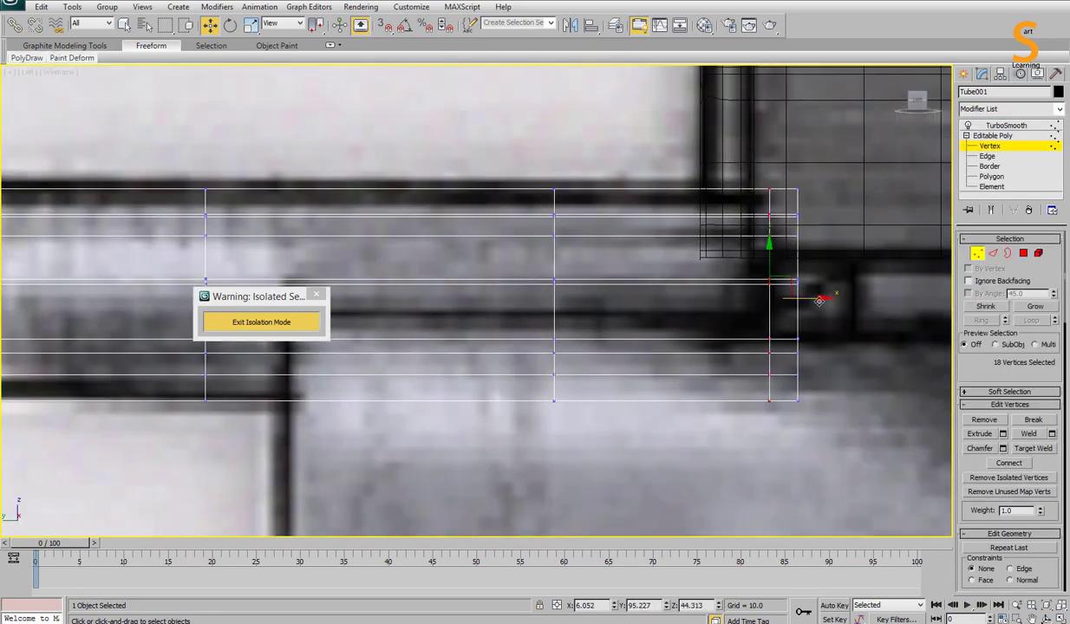
left_click_drag(820, 300, 828, 335)
left_click(1006, 125)
key("p")
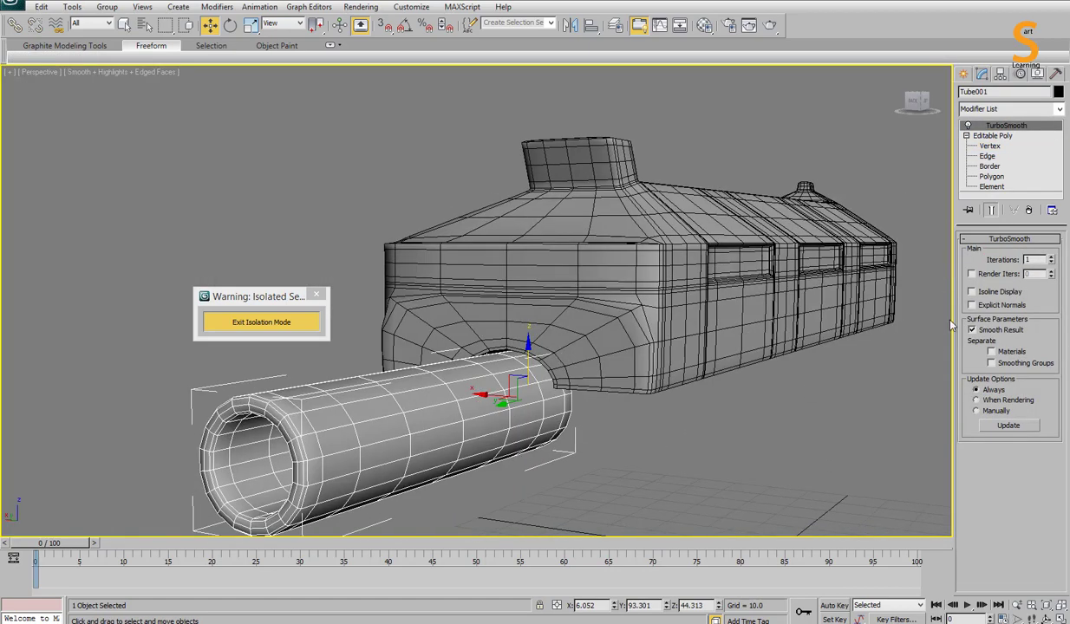
Step: Connect the tube's end edge ring with 2 segments pinched to 90 near the muzzle
left_click(988, 156)
middle_click_drag(486, 373, 576, 371, "alt")
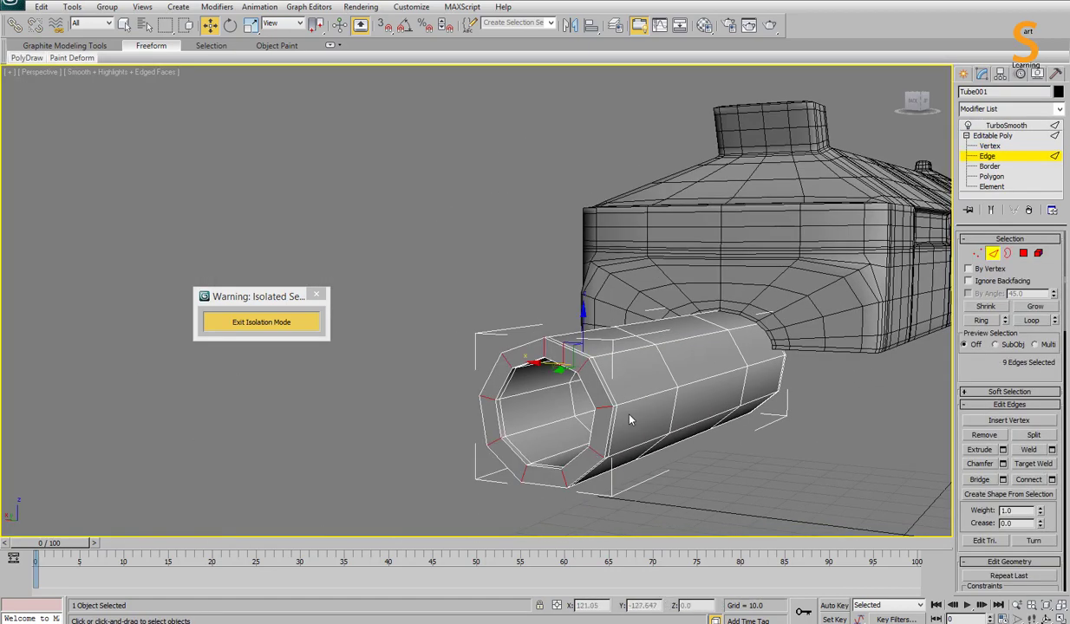
right_click(585, 373)
left_click(568, 408)
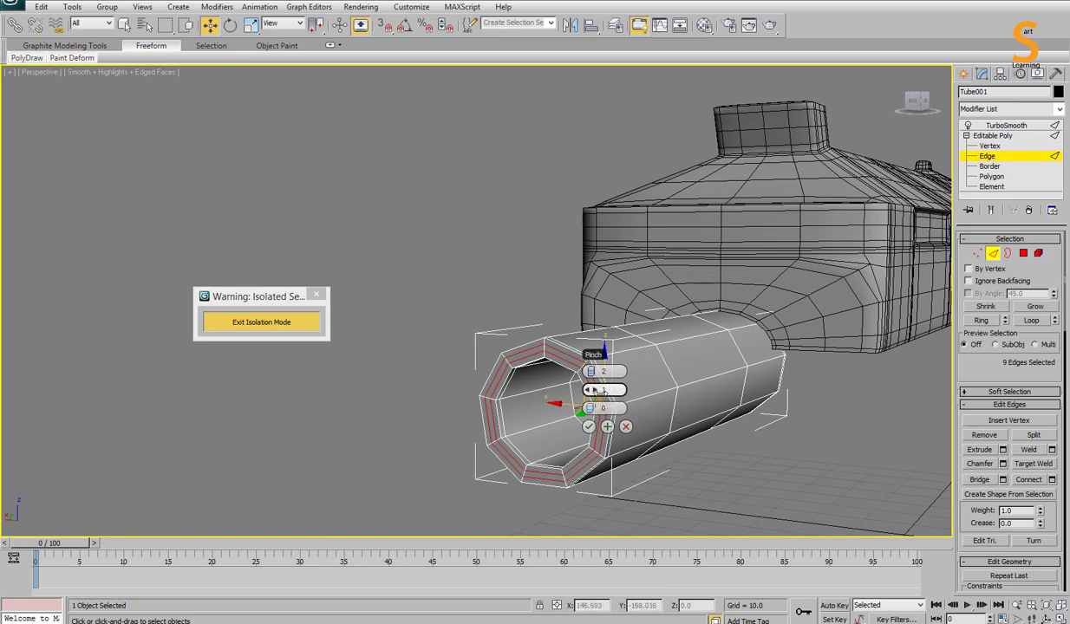
left_click_drag(594, 390, 815, 362)
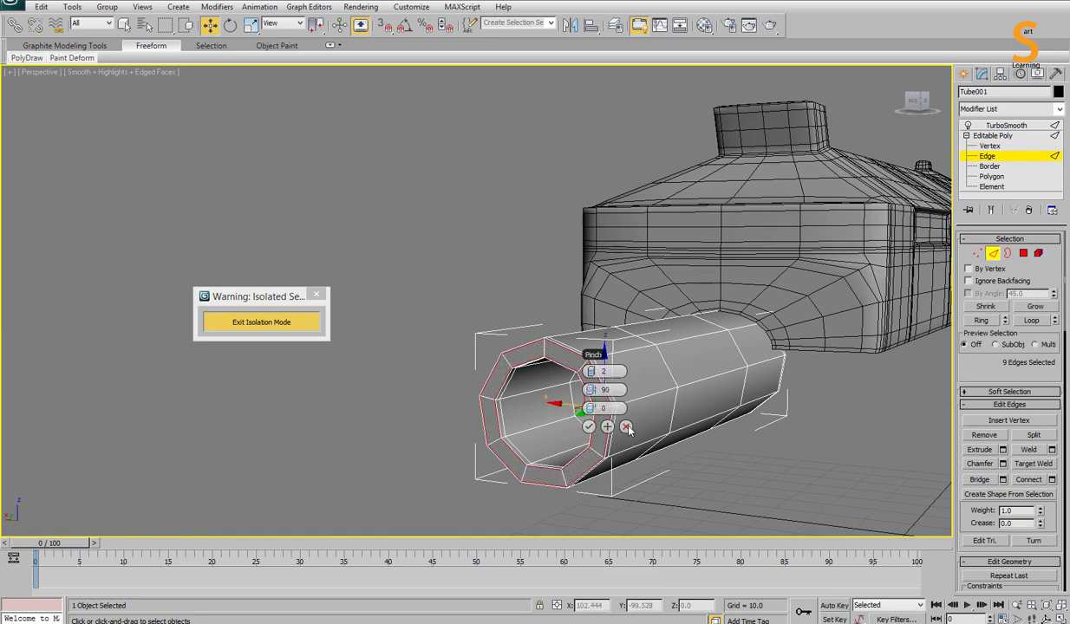
left_click(626, 426)
left_click(1005, 125)
key("F4")
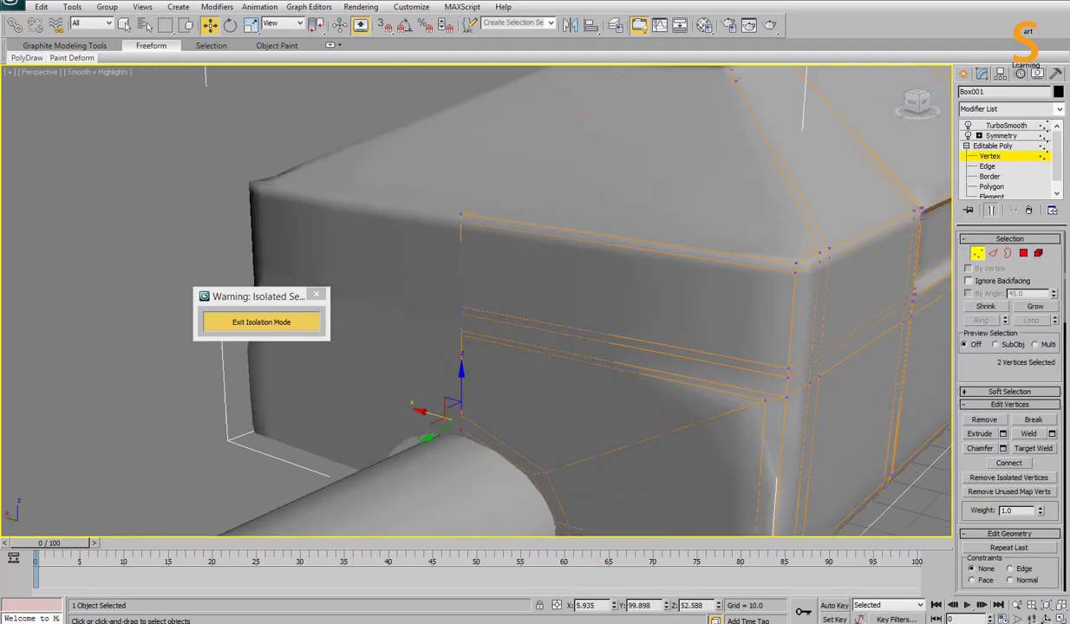
Step: Add two single-segment Connect loops supporting the edges around Box001's barrel opening
scroll(545, 411, "down", 5)
key("4")
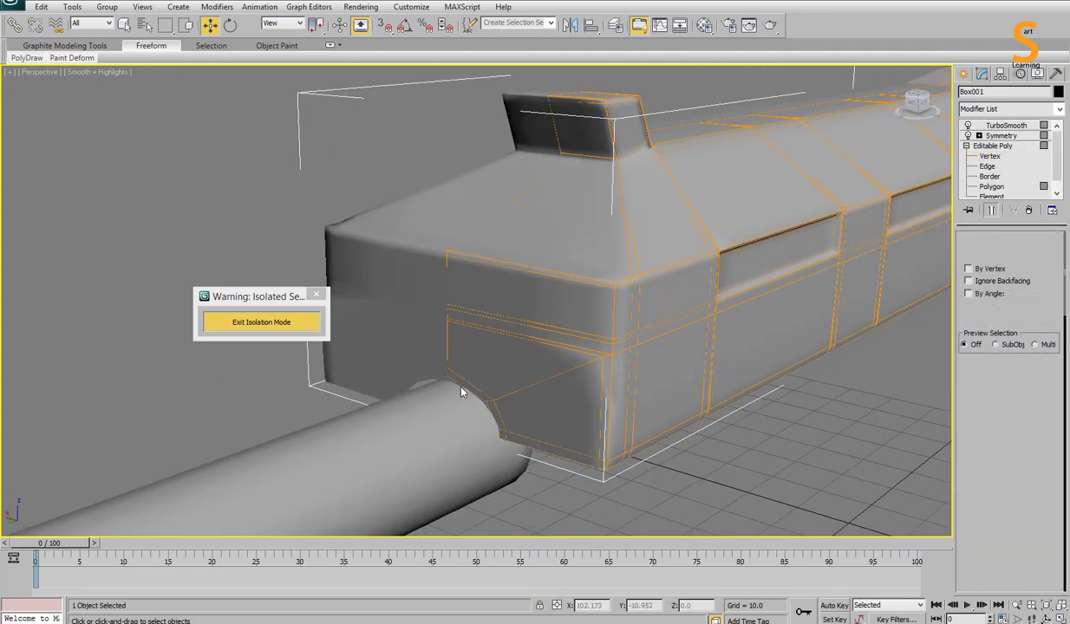
left_click(494, 415)
right_click(503, 433)
left_click(514, 394)
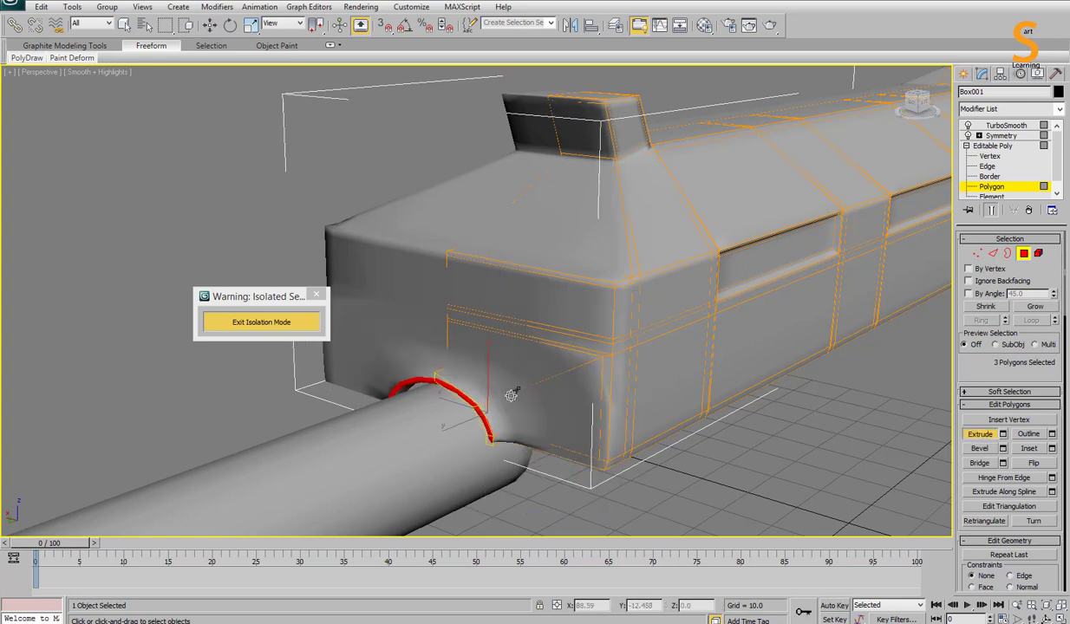
right_click(462, 408)
left_click(461, 416)
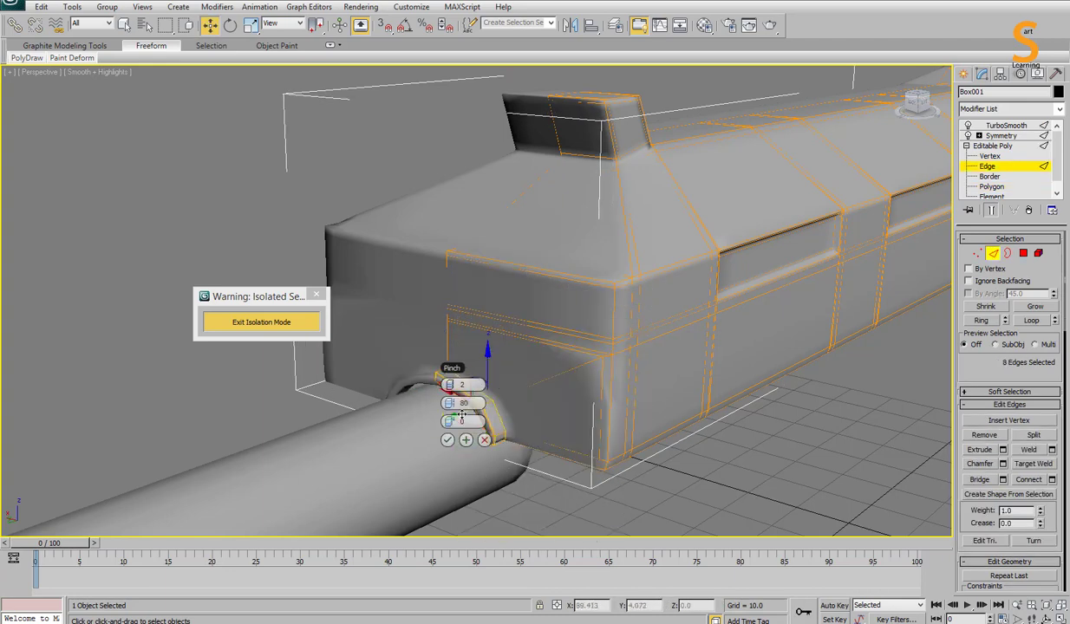
left_click(457, 388)
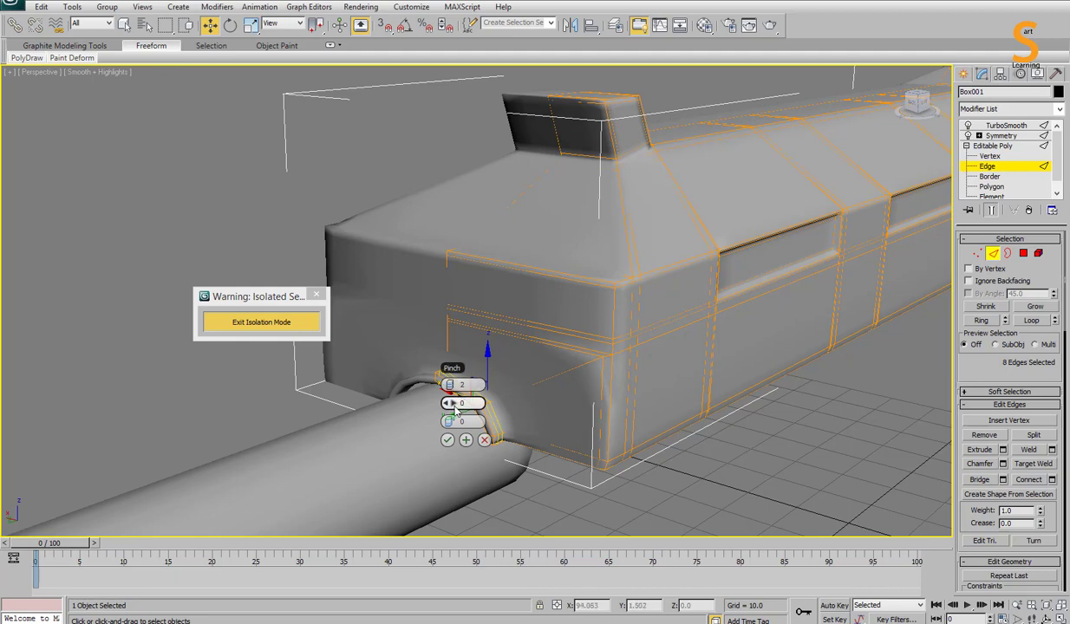
left_click(446, 440)
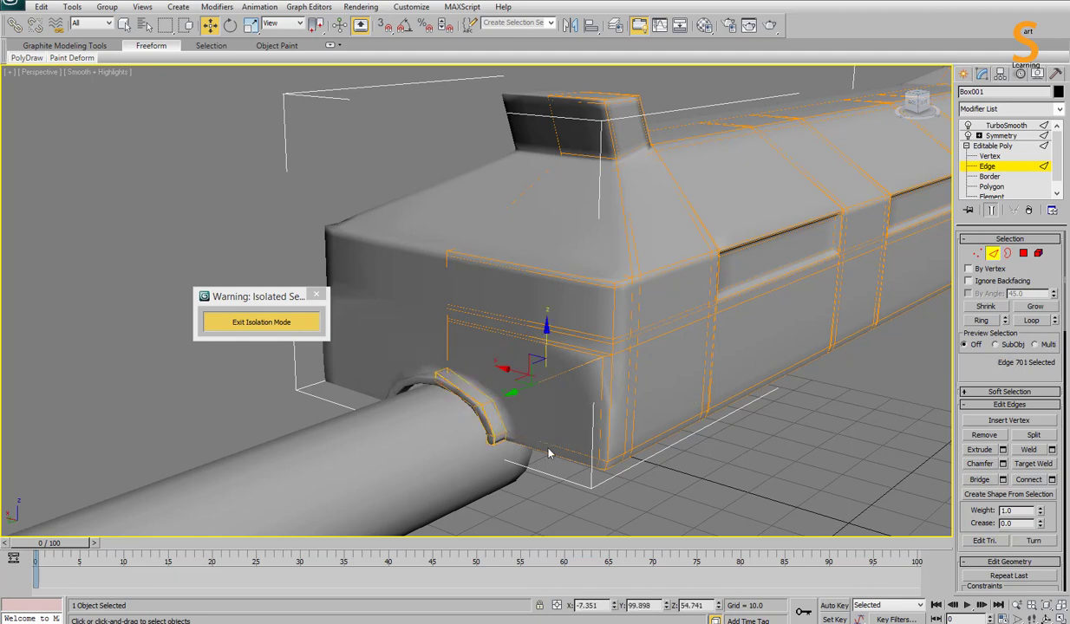
right_click(563, 414)
left_click(558, 424)
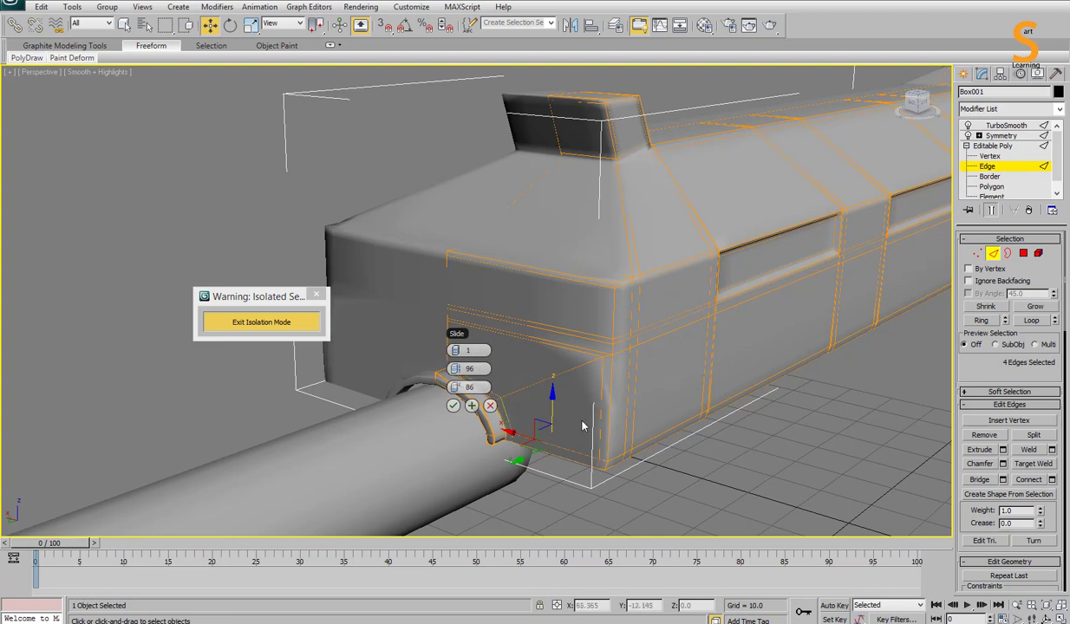
left_click(452, 406)
Step: Exit Isolation Mode to show the whole pistol and reselect the receiver
left_click(1006, 124)
left_click(335, 243)
left_click(261, 322)
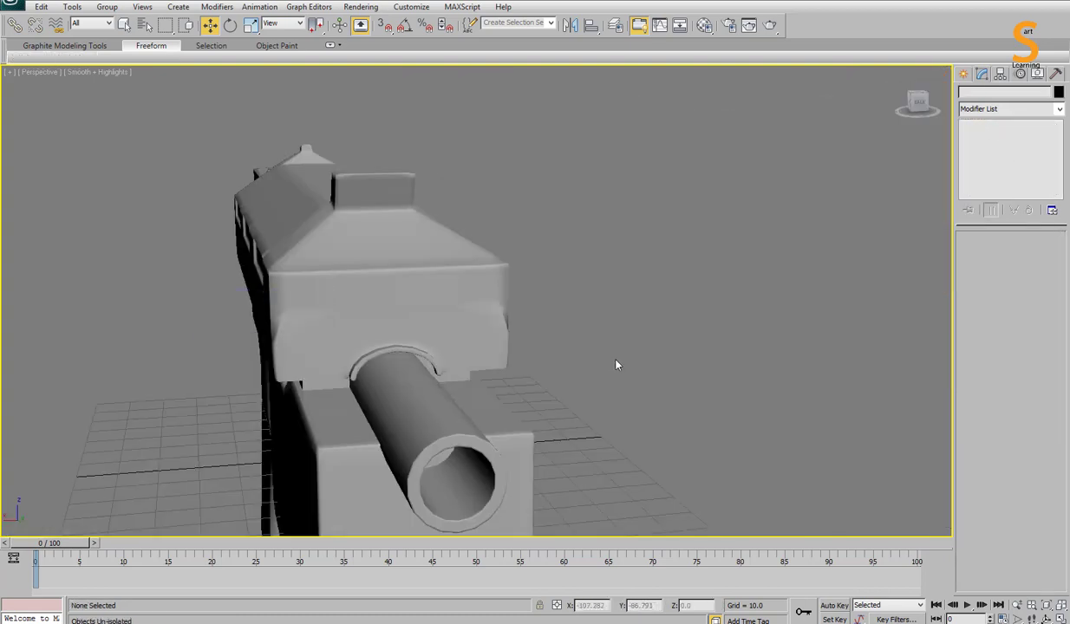
left_click(564, 353)
Step: Check the receiver's lower front vertices in the wireframe Left view, then inspect the gun in perspective
left_click(990, 157)
key("l")
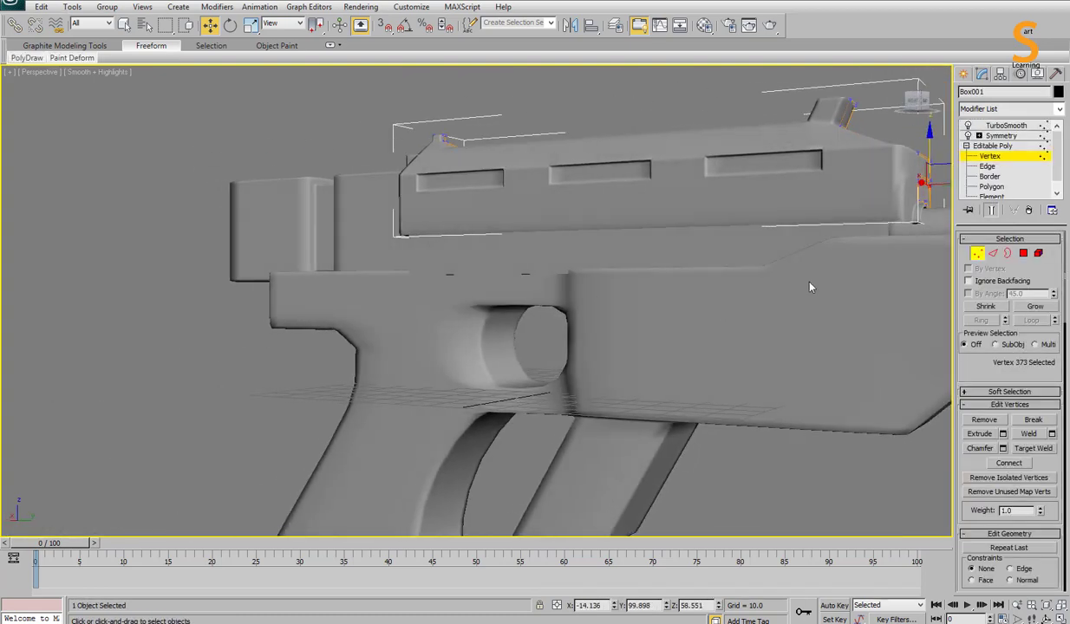
key("F3")
scroll(718, 346, "down", 3)
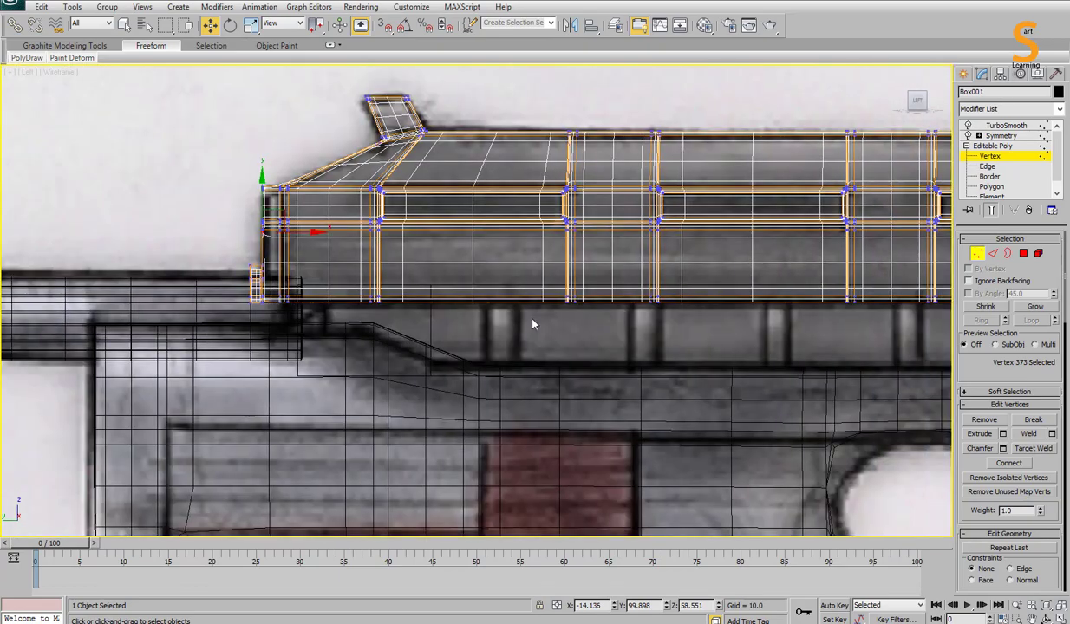
scroll(530, 323, "down", 2)
scroll(650, 317, "up", 2)
scroll(111, 301, "up", 5)
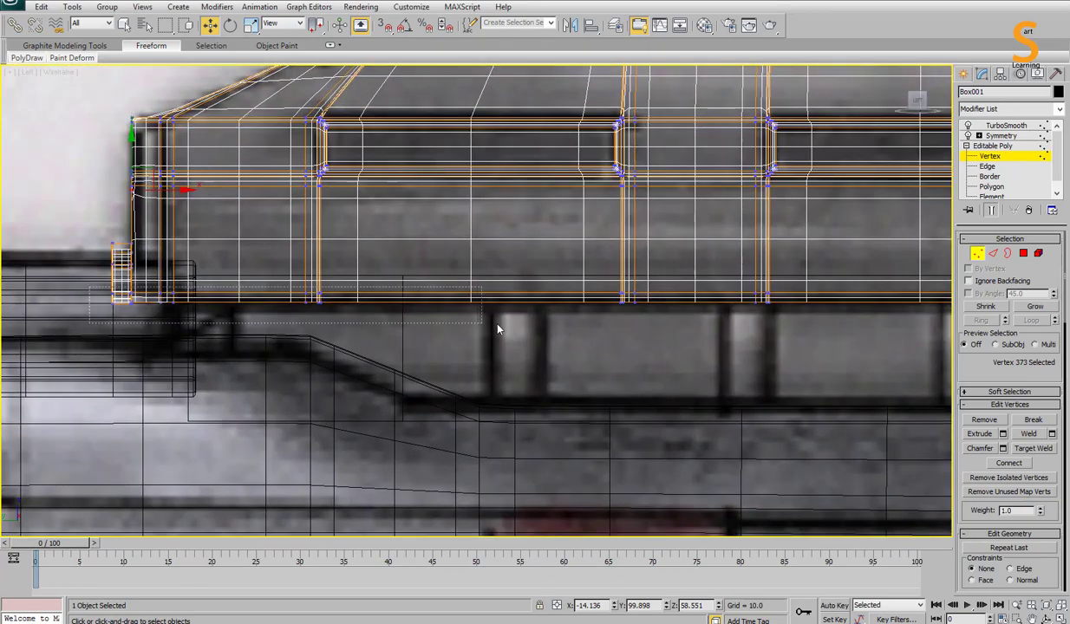
left_click_drag(497, 328, 497, 328)
scroll(497, 328, "down", 1)
key("p")
mouse_move(898, 309)
middle_mouse_down("alt")
mouse_move(747, 287)
mouse_move(346, 418)
mouse_move(426, 277)
middle_mouse_up("alt")
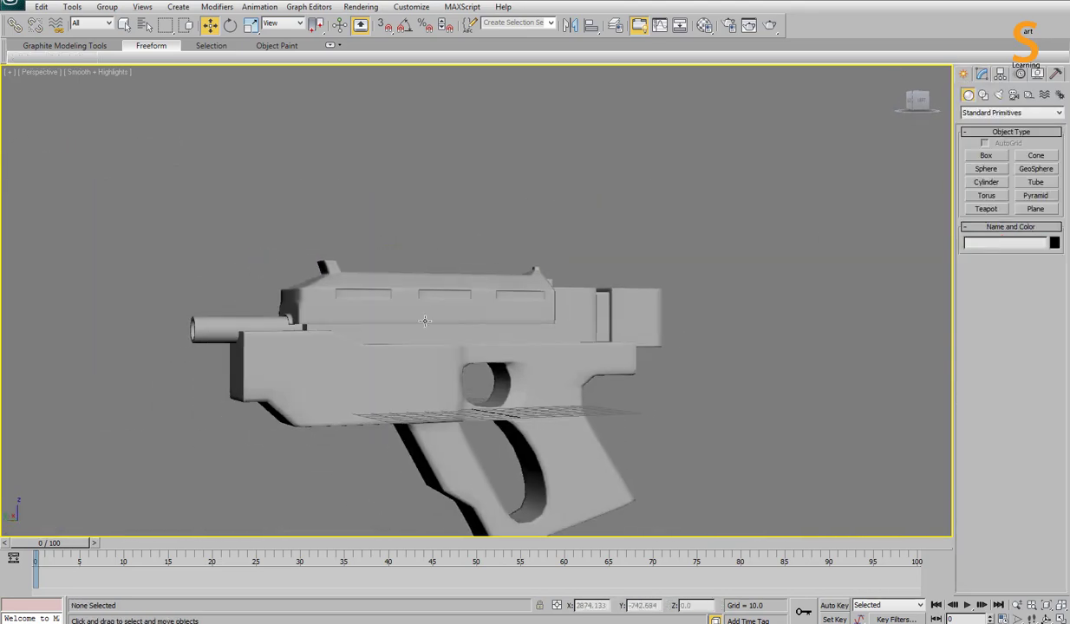
Step: Convert the new rail box to an Editable Poly in the Left view
key("w")
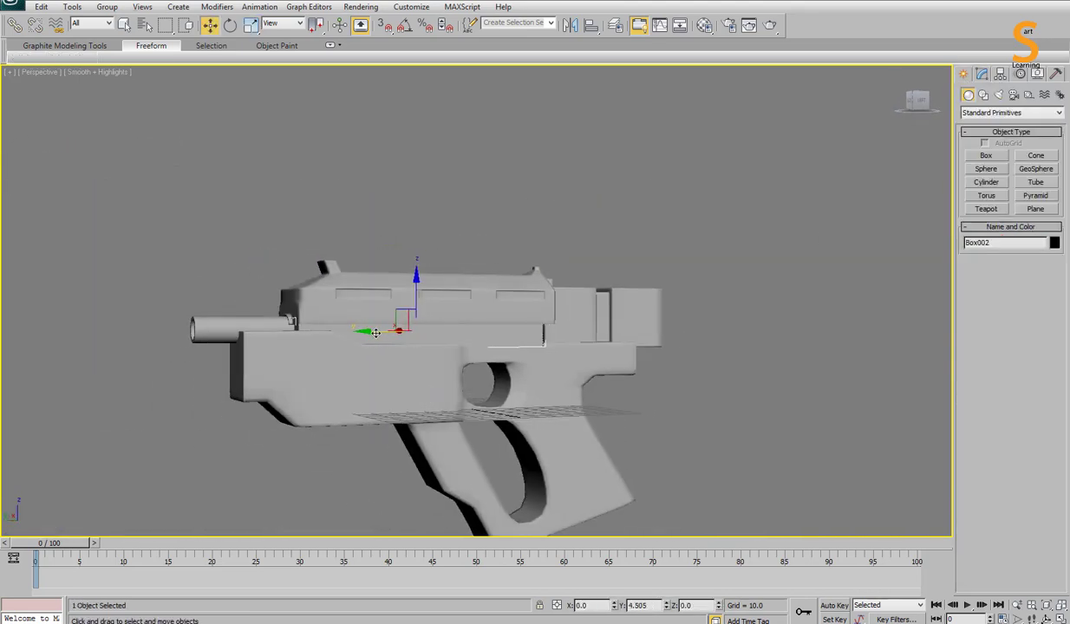
key("l")
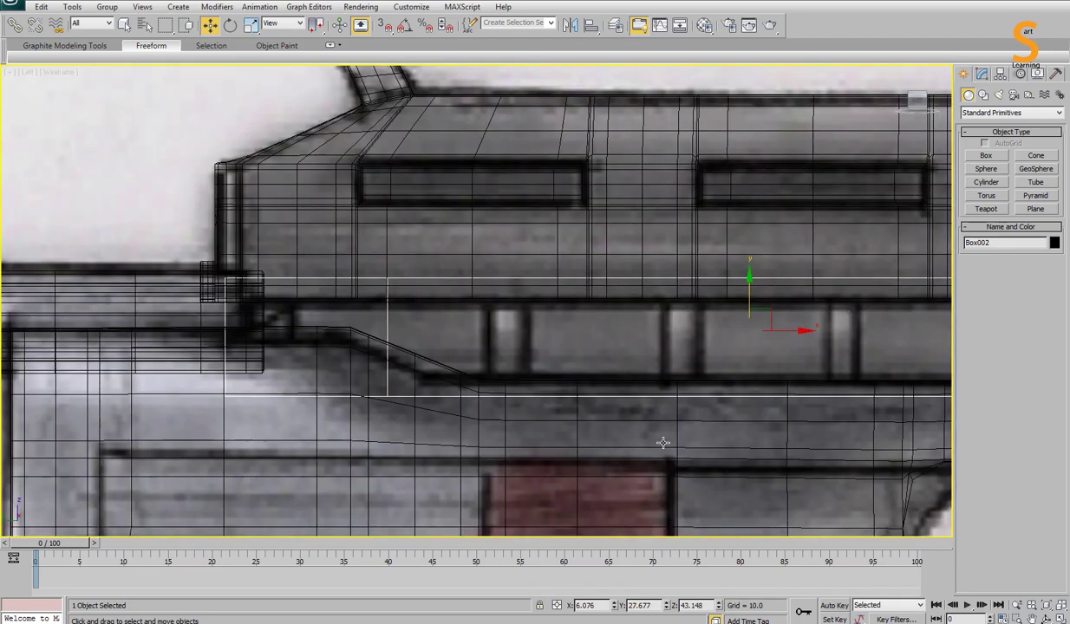
scroll(661, 442, "down", 3)
right_click(704, 320)
left_click(838, 450)
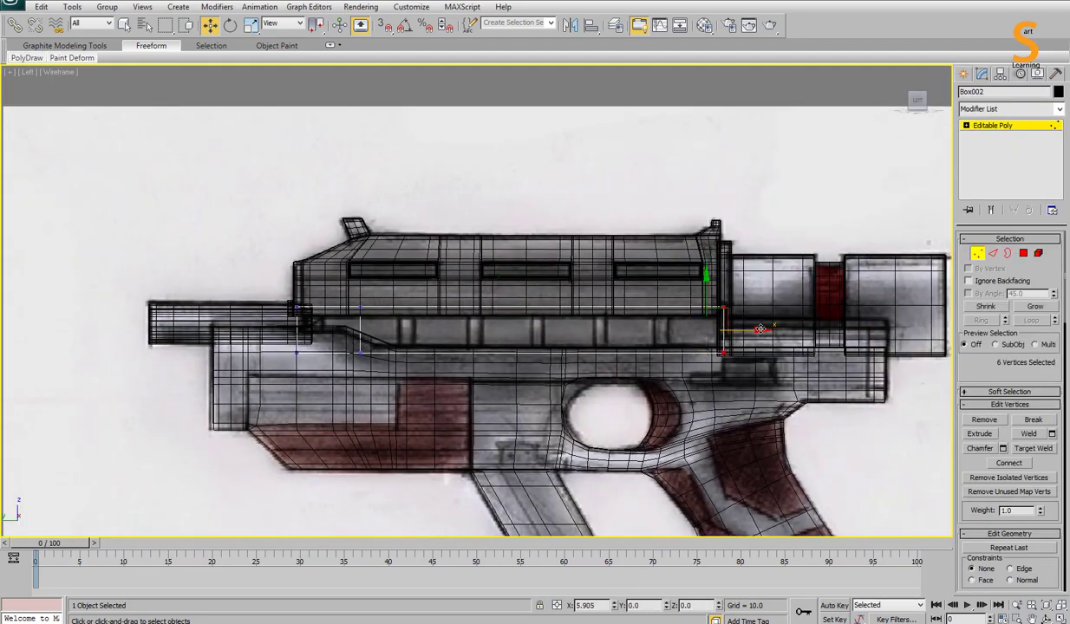
Step: Inspect the new piece at edge level between receiver and frame, then select the grip frame Box003
key("p")
mouse_move(683, 461)
middle_mouse_down("alt")
mouse_move(592, 335)
mouse_move(846, 209)
mouse_move(537, 405)
middle_mouse_up("alt")
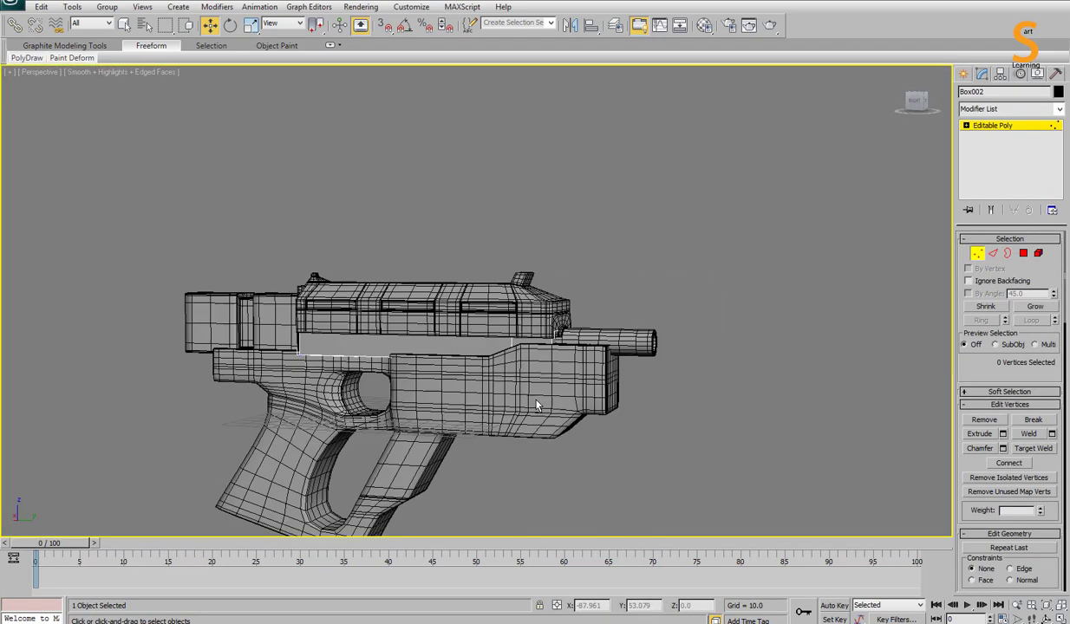
key("l")
key("p")
middle_click_drag(640, 473, 414, 425, "alt")
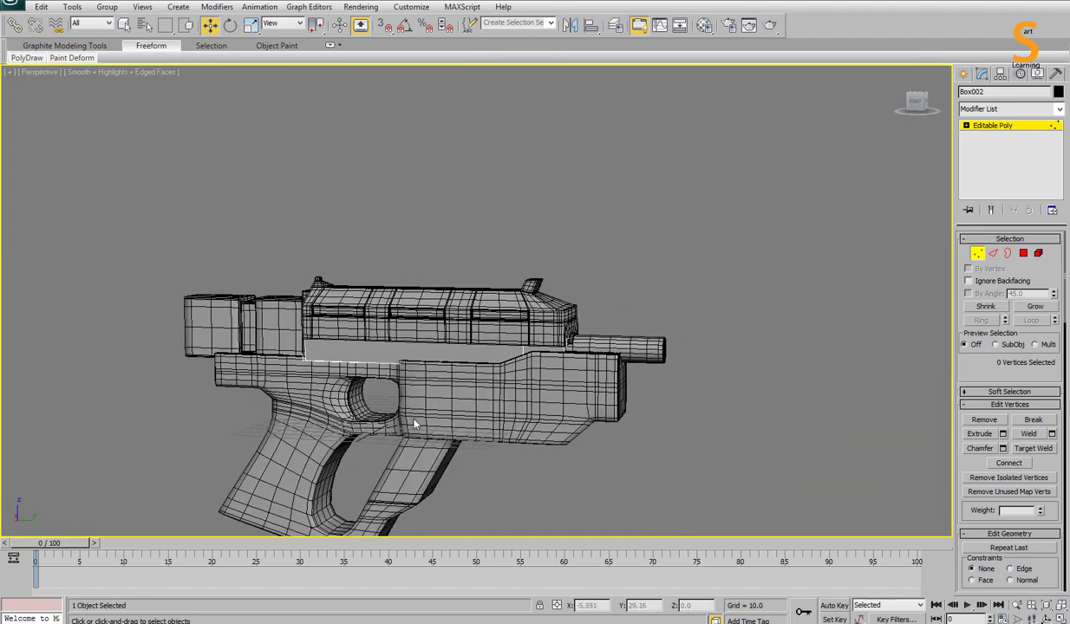
left_click(1001, 145)
mouse_move(555, 364)
middle_mouse_down("alt")
mouse_move(499, 327)
mouse_move(680, 202)
middle_mouse_up("alt")
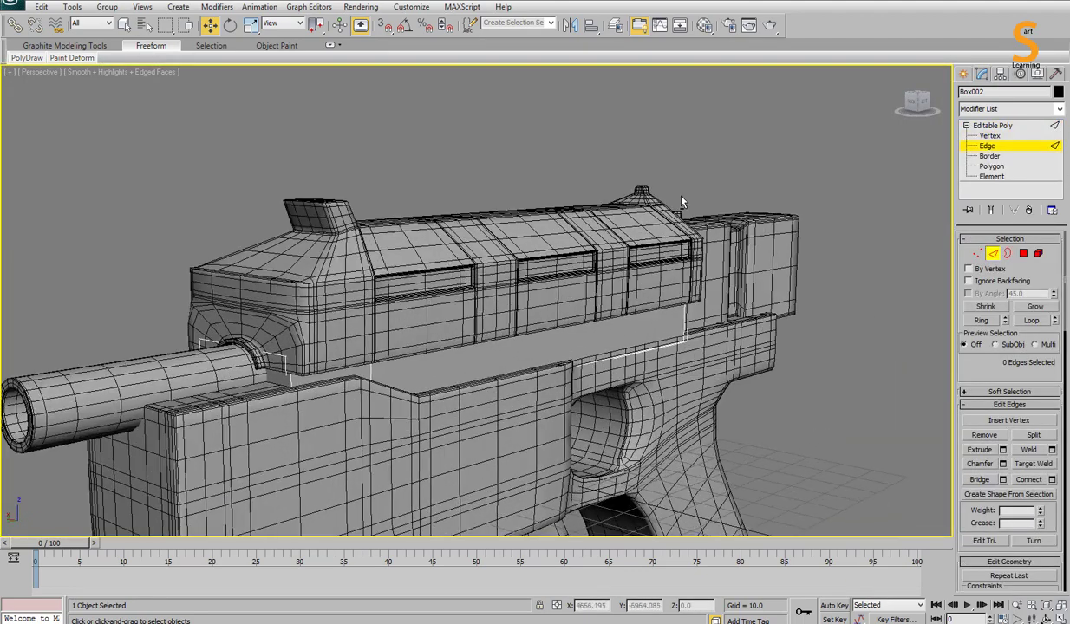
left_click(963, 73)
Step: Isolate the grip frame Box003 with Alt+Q and inspect it in wireframe and shaded views
left_click(642, 417)
key("alt+q")
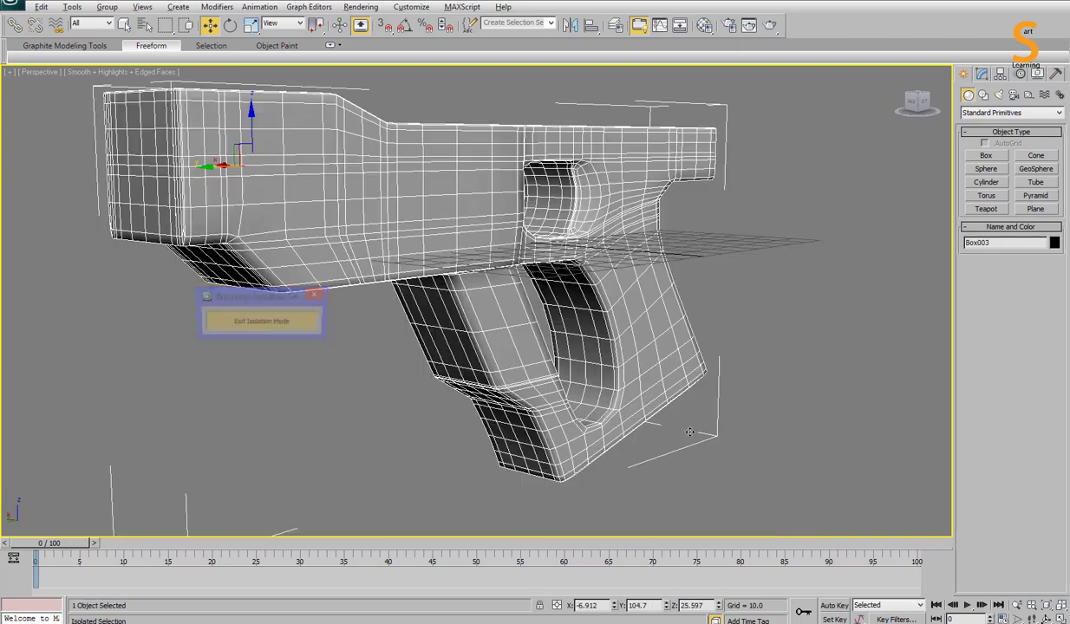
left_click(981, 72)
left_click(988, 165)
key("F4")
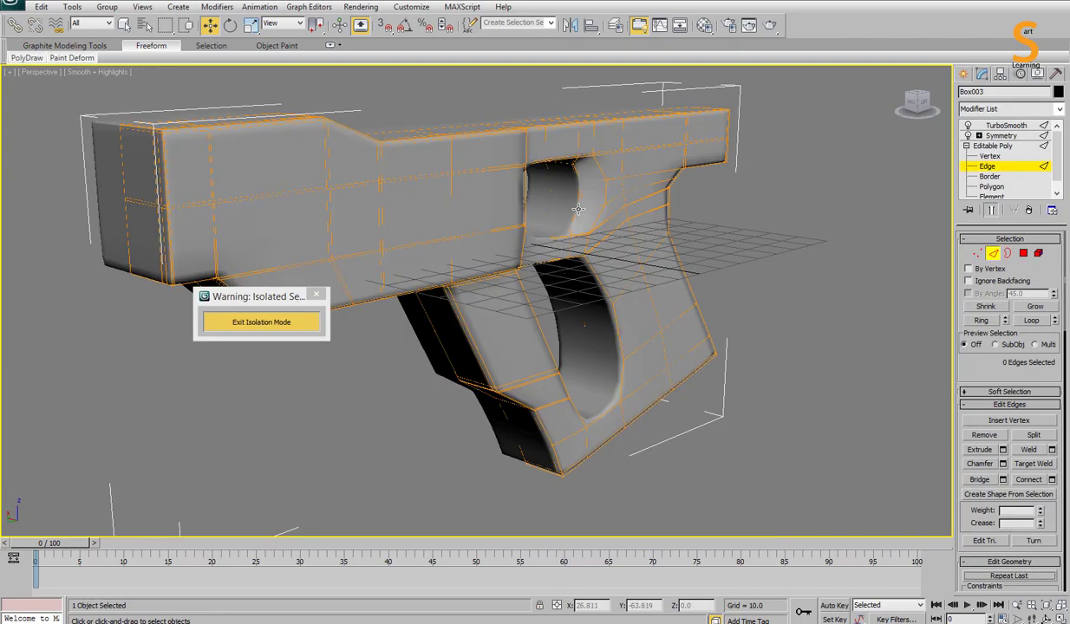
scroll(539, 173, "up", 5)
scroll(539, 174, "up", 4)
key("F3")
key("1")
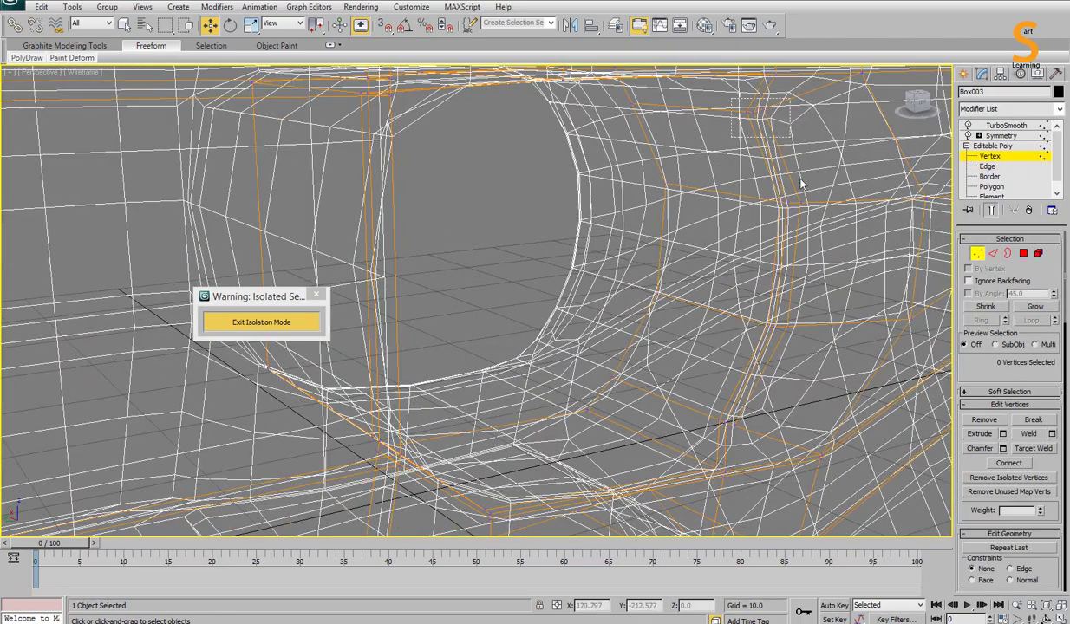
scroll(770, 444, "down", 2)
key("F3")
key("F3")
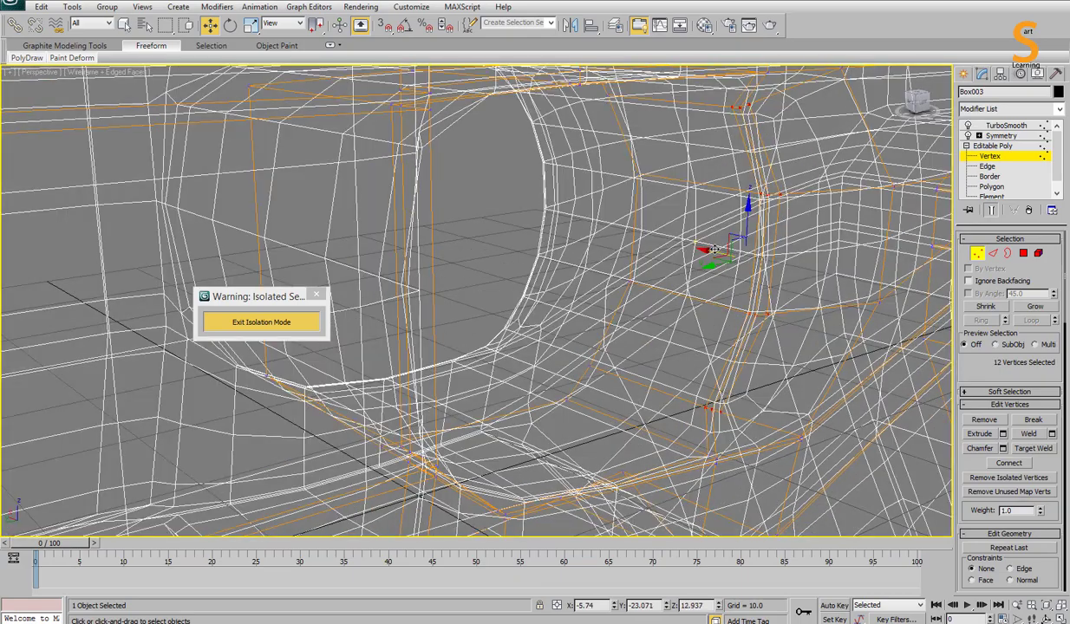
key("F3")
scroll(645, 230, "down", 3)
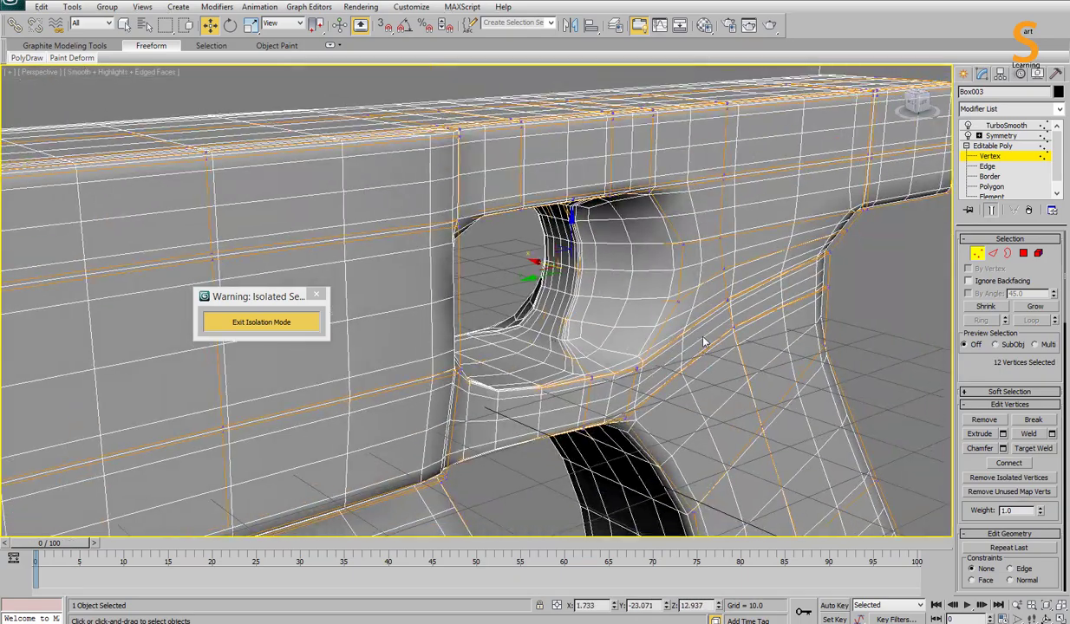
key("F3")
scroll(694, 260, "down", 2)
Step: Chamfer the edges around the grip's trigger opening
key("2")
middle_click_drag(703, 268, 694, 286, "alt")
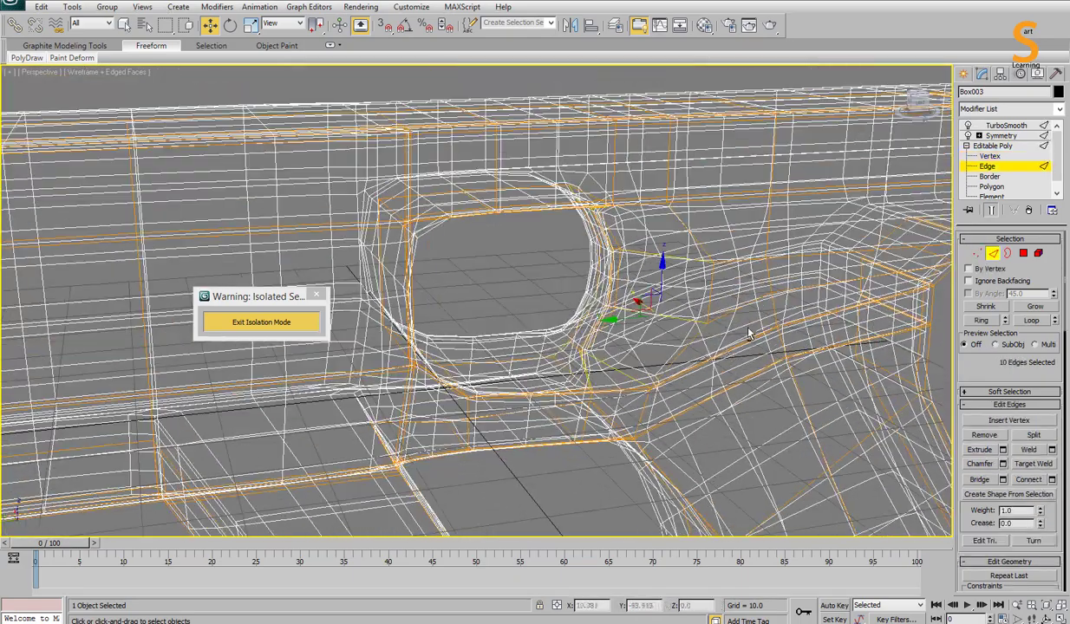
right_click(716, 349)
left_click(709, 381)
key("F3")
left_click(703, 377)
mouse_move(703, 377)
middle_mouse_down("alt")
mouse_move(591, 358)
mouse_move(1057, 456)
middle_mouse_up("alt")
Step: Crease the chamfered edges to 0.99 and exit isolation to see the whole gun
key("w")
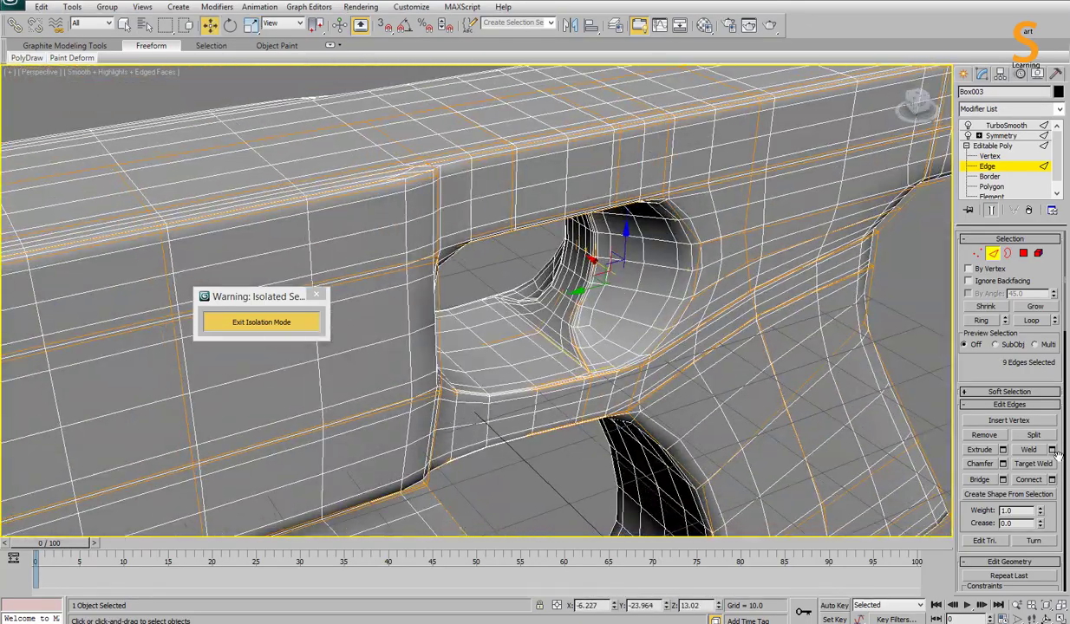
left_click_drag(1040, 524, 1046, 460)
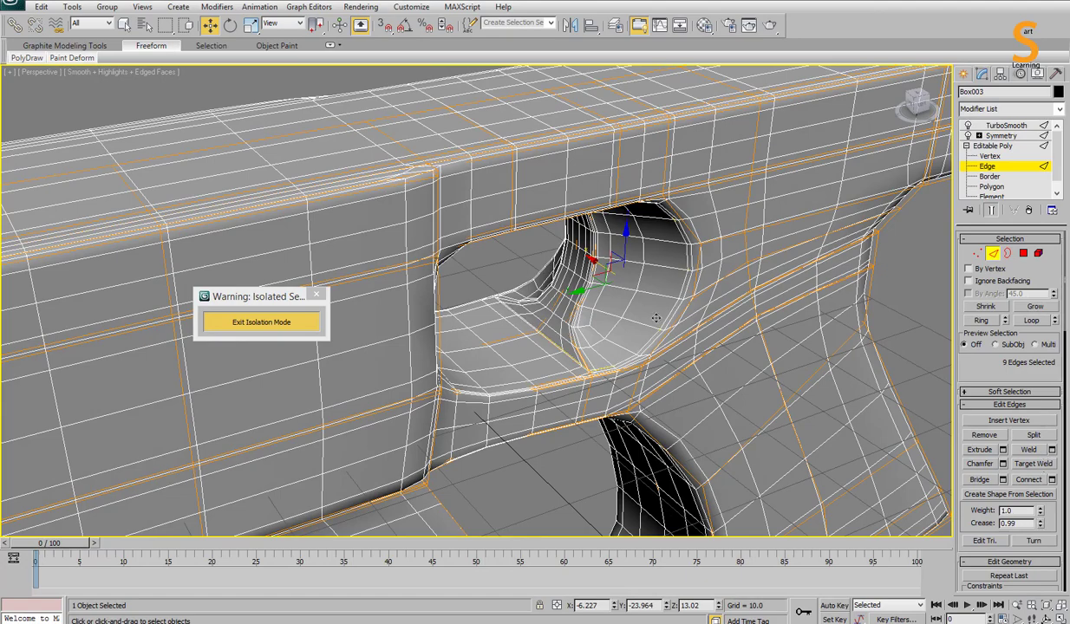
scroll(655, 319, "down", 3)
scroll(655, 319, "down", 4)
left_click(832, 354)
scroll(590, 301, "up", 1)
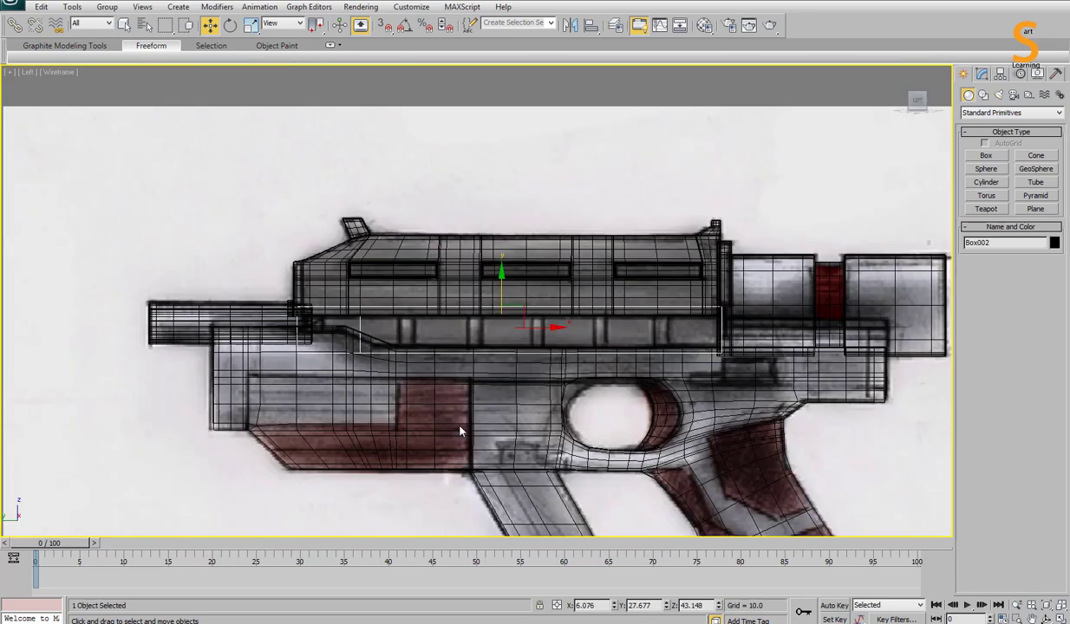
Step: Split the middle rail Box002 with paired vertical edge loops using Connect, 2 segments
scroll(459, 430, "down", 1)
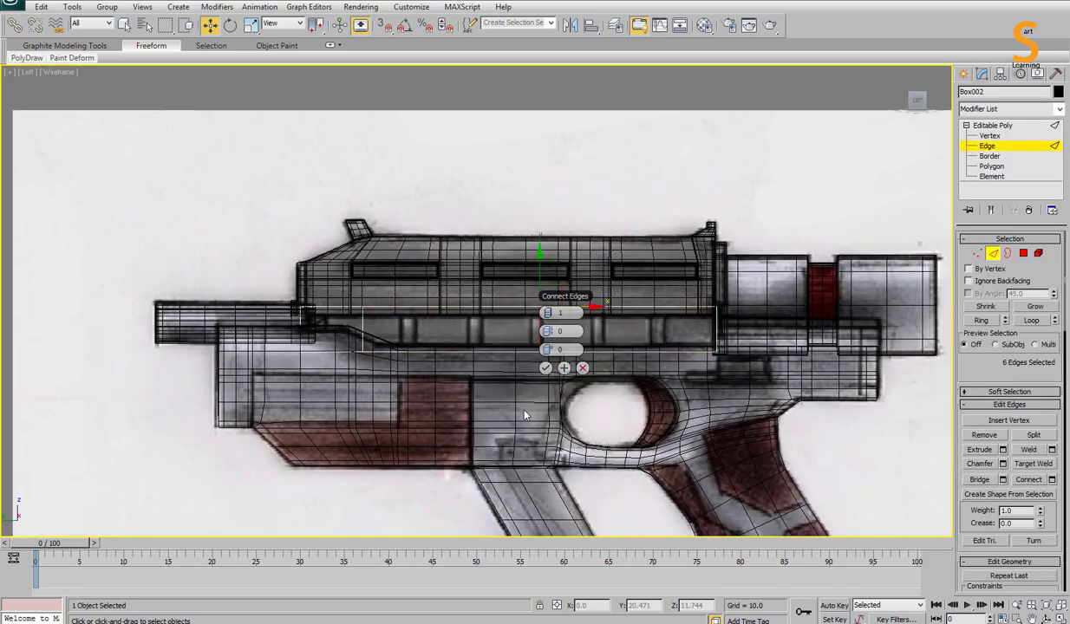
left_click(546, 367)
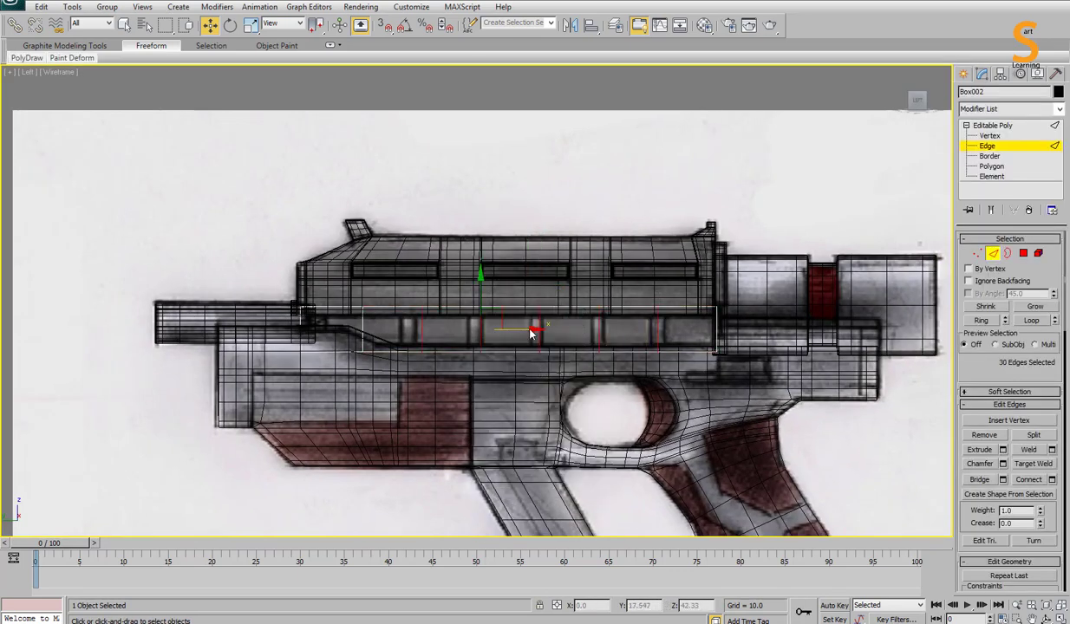
right_click(462, 333)
left_click(443, 319)
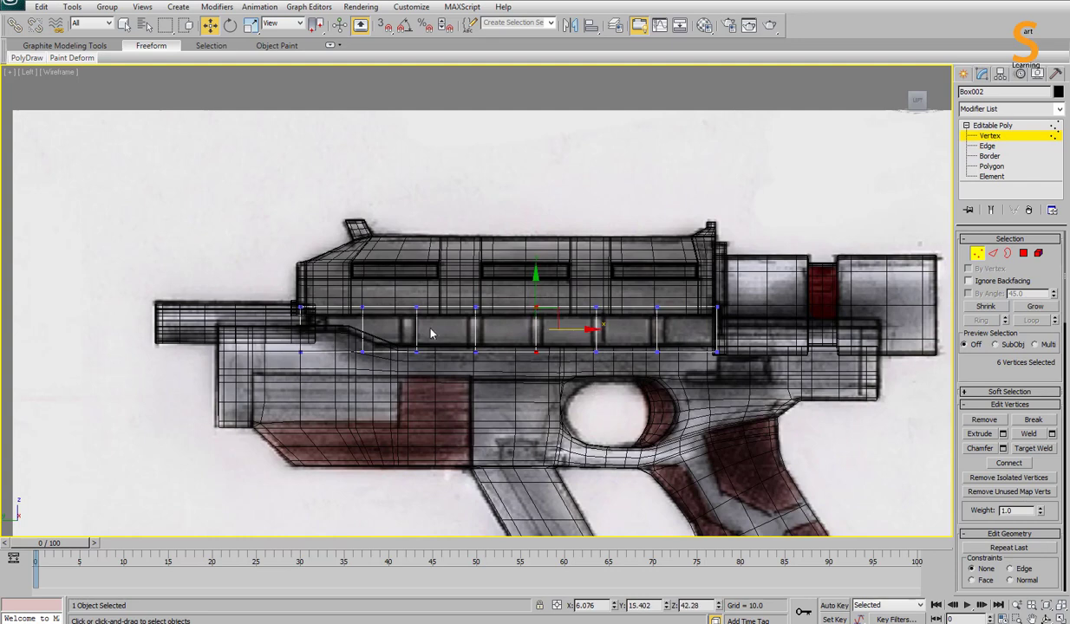
key("2")
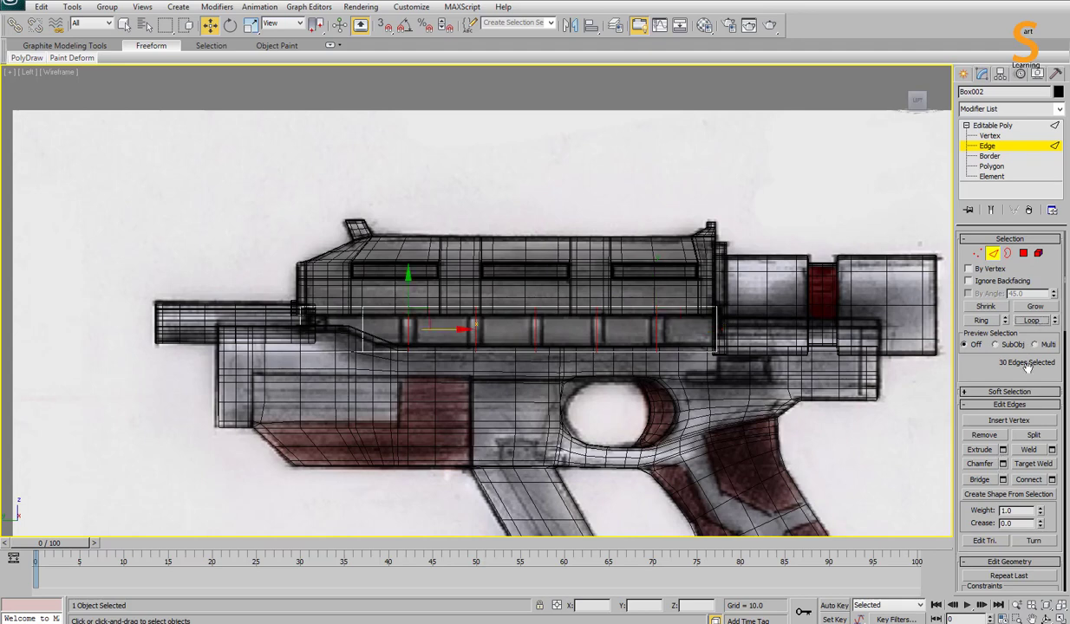
left_click(1002, 464)
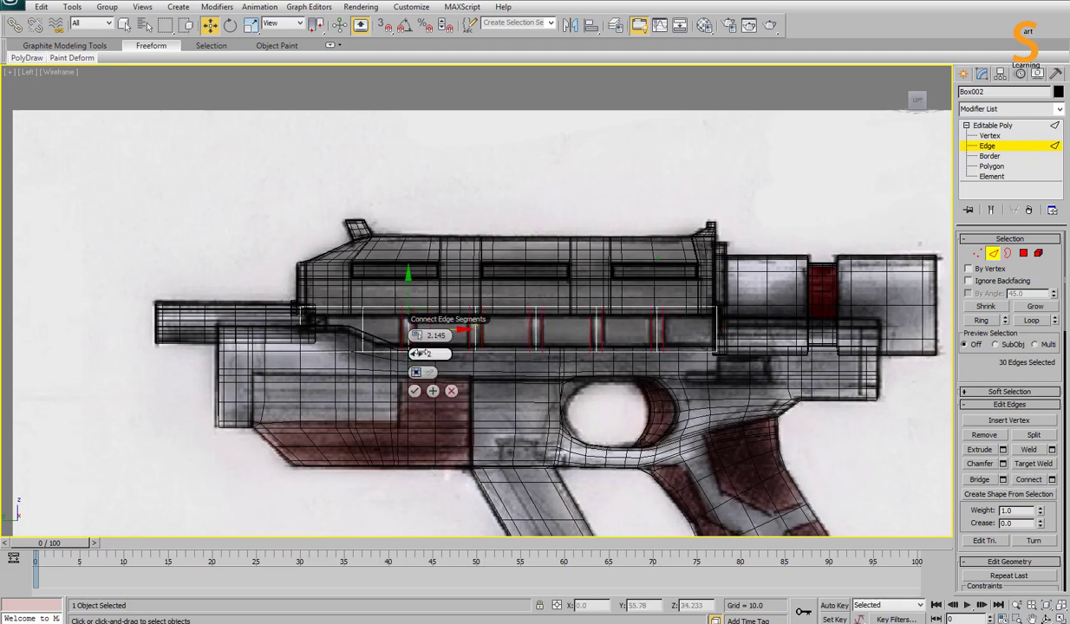
left_click(414, 392)
Step: Move and spread the rail's vertex columns in the Left view to line up with the reference slots
key("1")
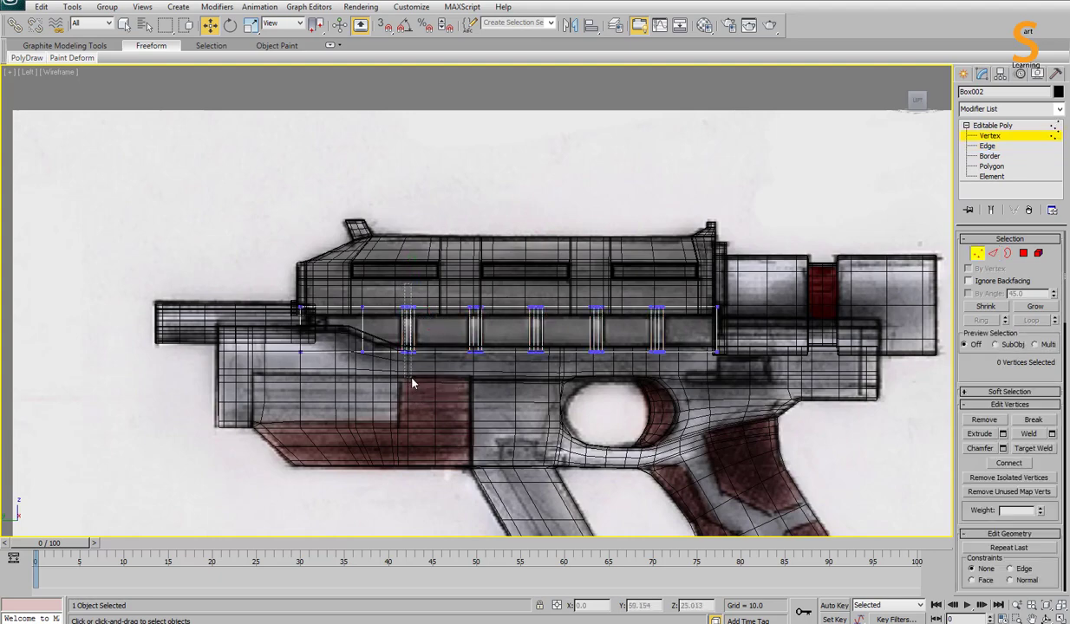
left_click_drag(412, 383, 395, 295)
scroll(394, 295, "up", 4)
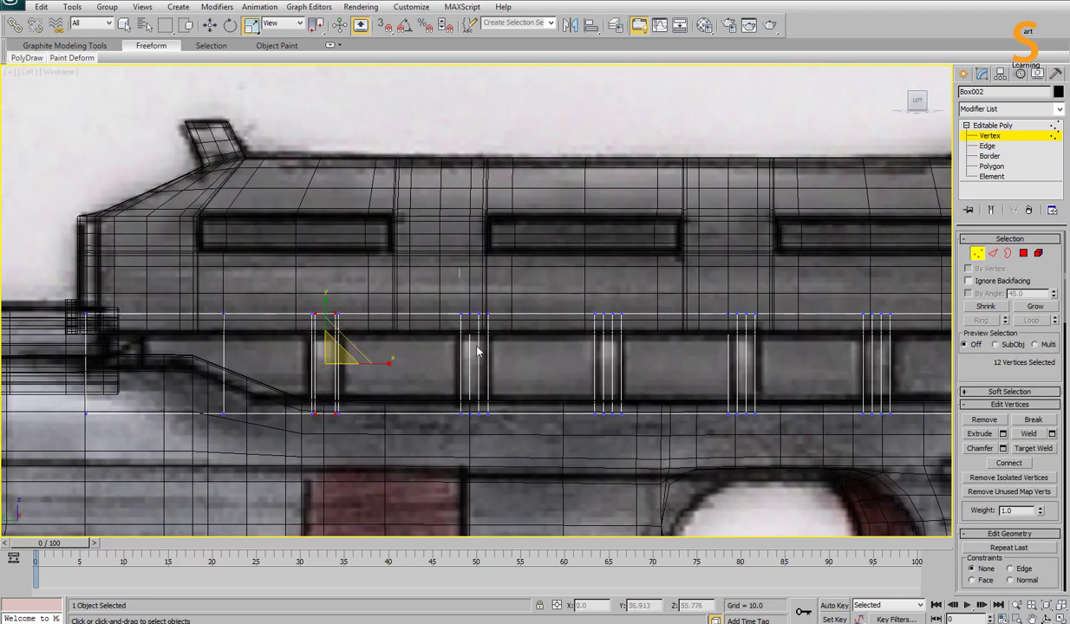
left_click_drag(451, 433, 499, 260)
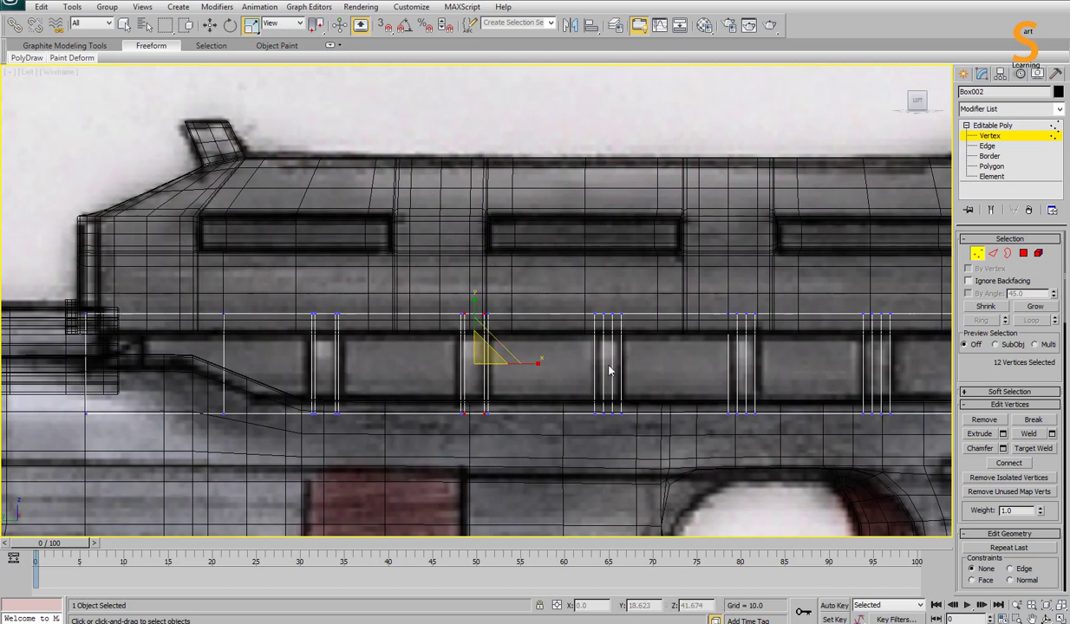
left_click_drag(601, 278, 616, 457)
left_click_drag(742, 290, 749, 429)
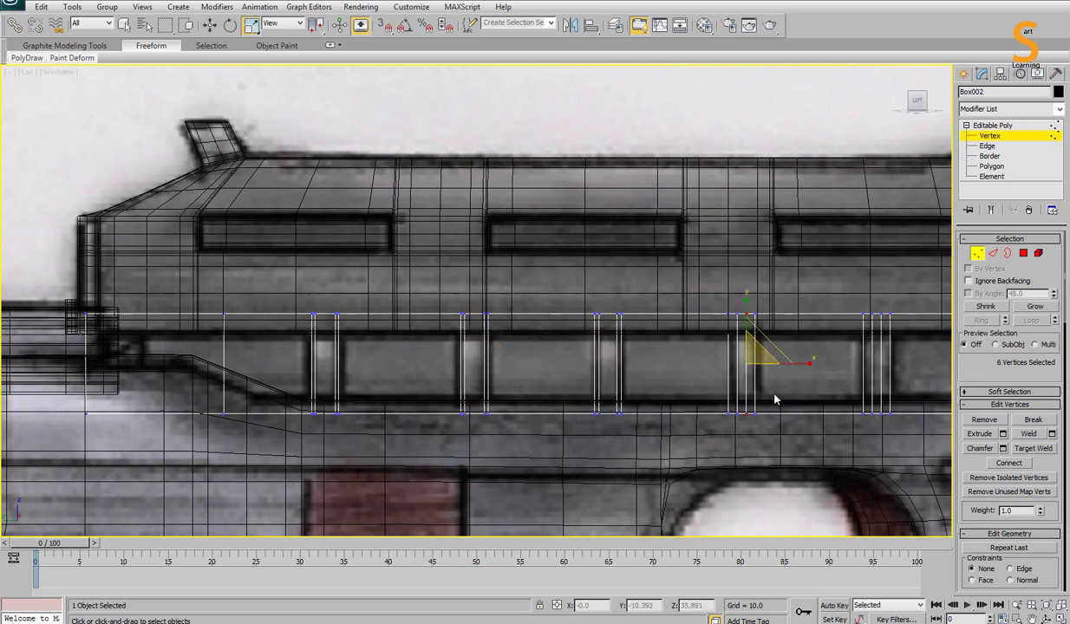
left_click_drag(804, 363, 819, 362)
middle_click_drag(822, 357, 626, 356)
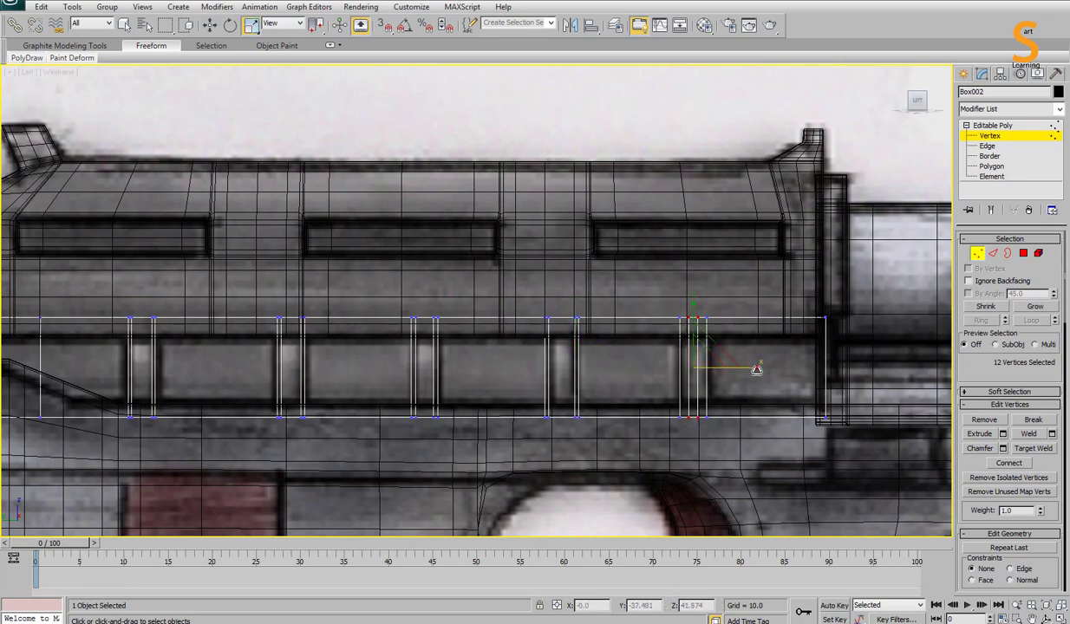
left_click_drag(756, 369, 816, 378)
key("w")
left_click_drag(742, 367, 748, 368)
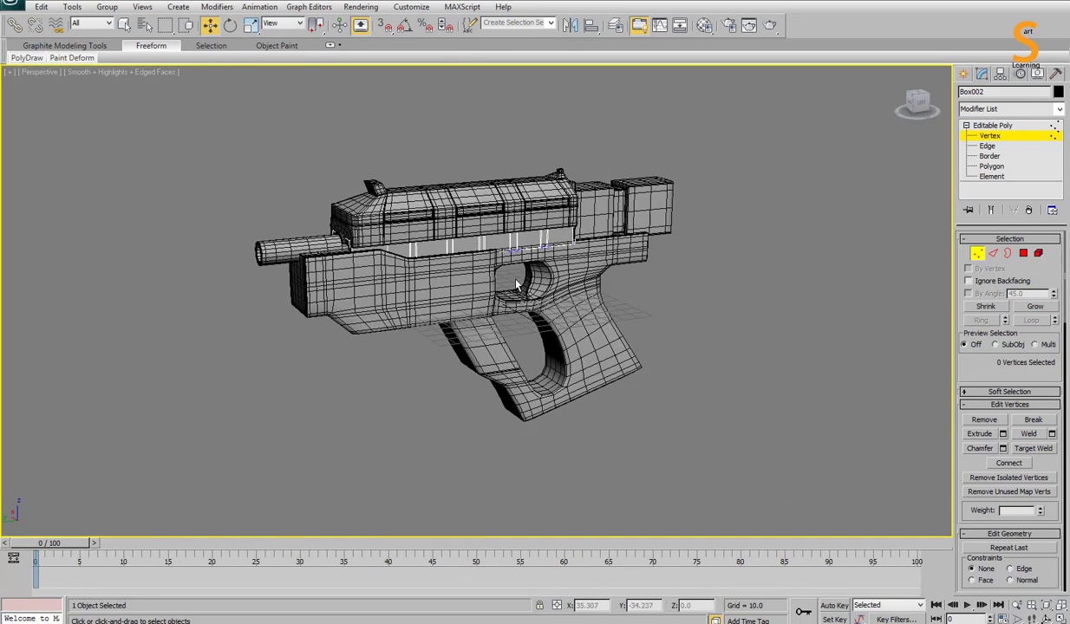
scroll(459, 286, "up", 3)
key("4")
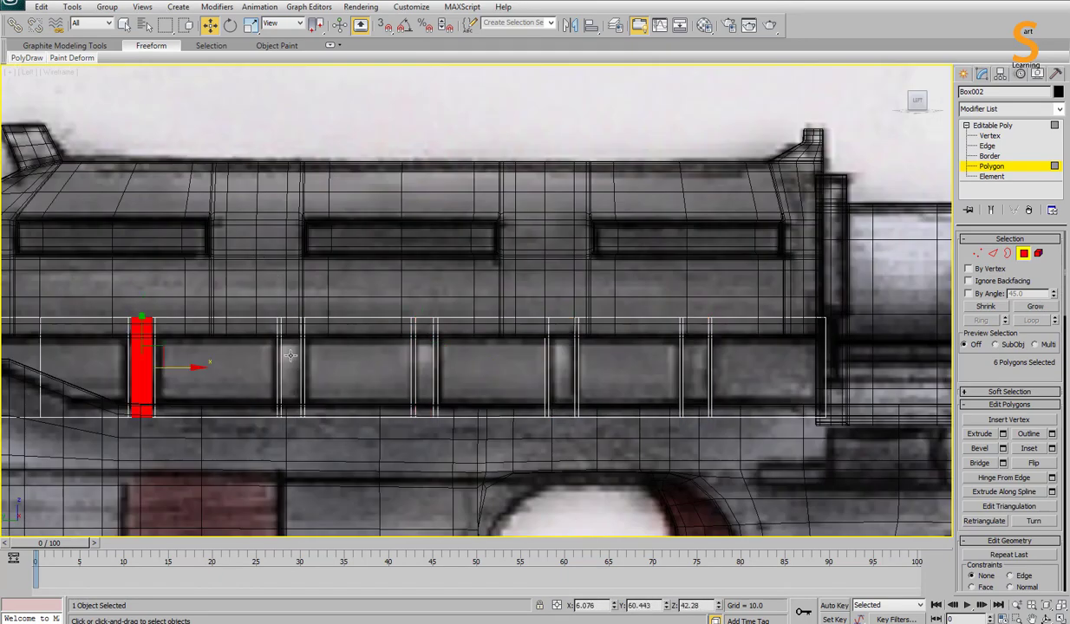
Step: Select the slot strip polygons along Box002's middle rail
left_click(291, 356, "ctrl")
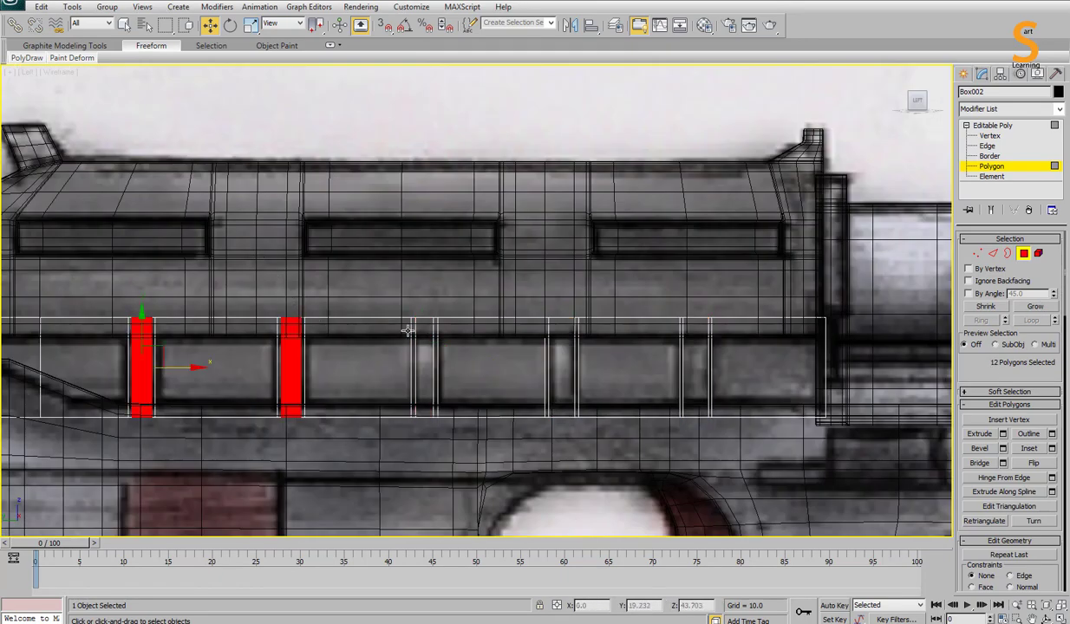
left_click(425, 381, "ctrl")
left_click(562, 373, "ctrl")
left_click(693, 347, "ctrl")
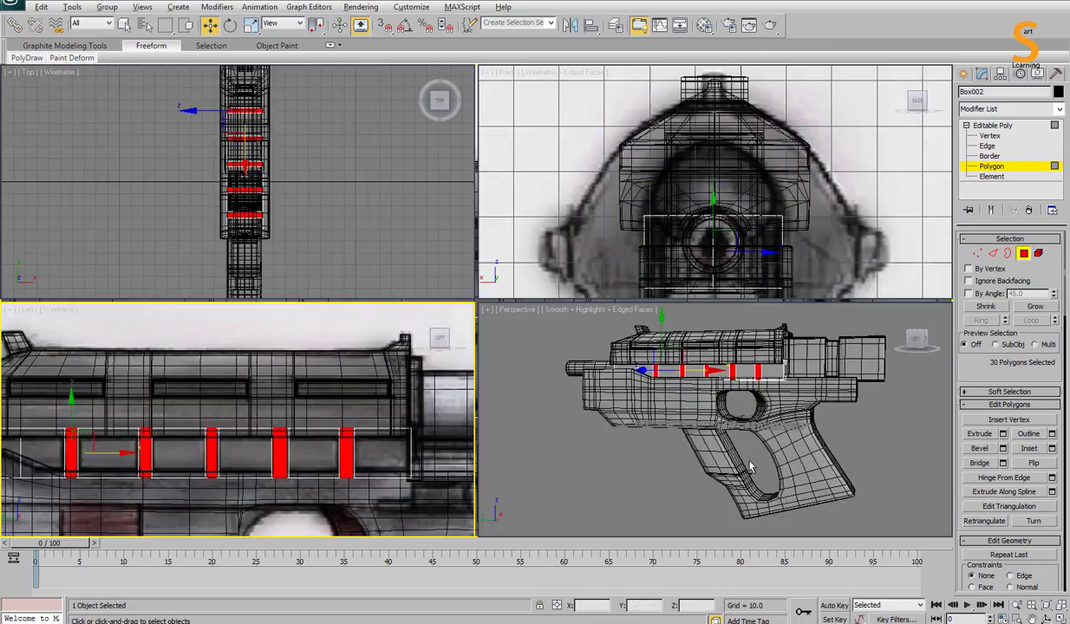
middle_click_drag(632, 321, 501, 358, "alt")
scroll(501, 358, "up", 5)
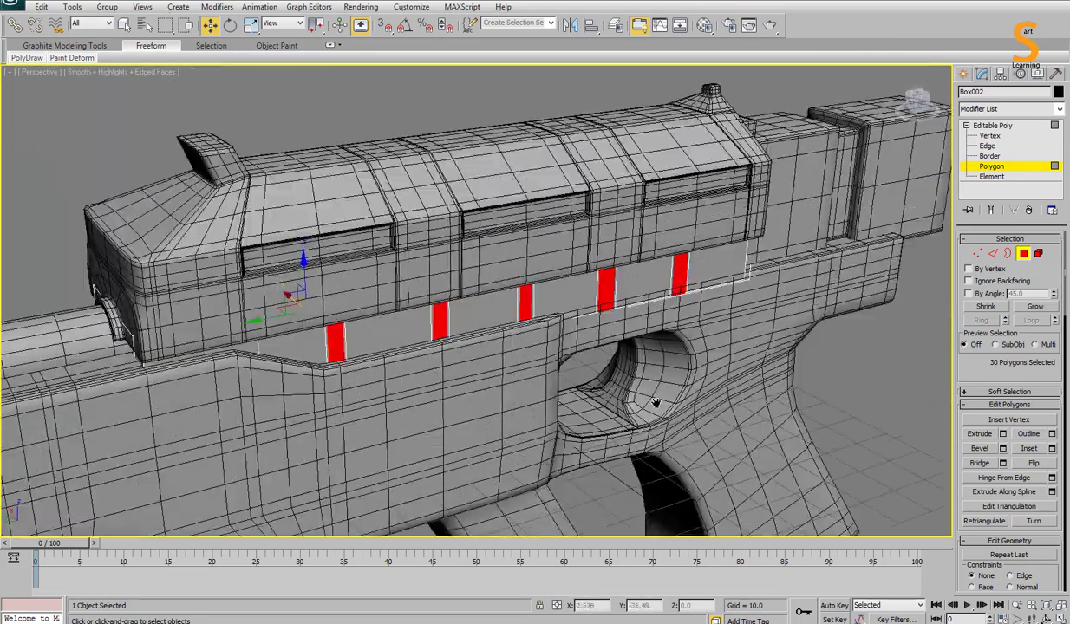
scroll(650, 407, "up", 3)
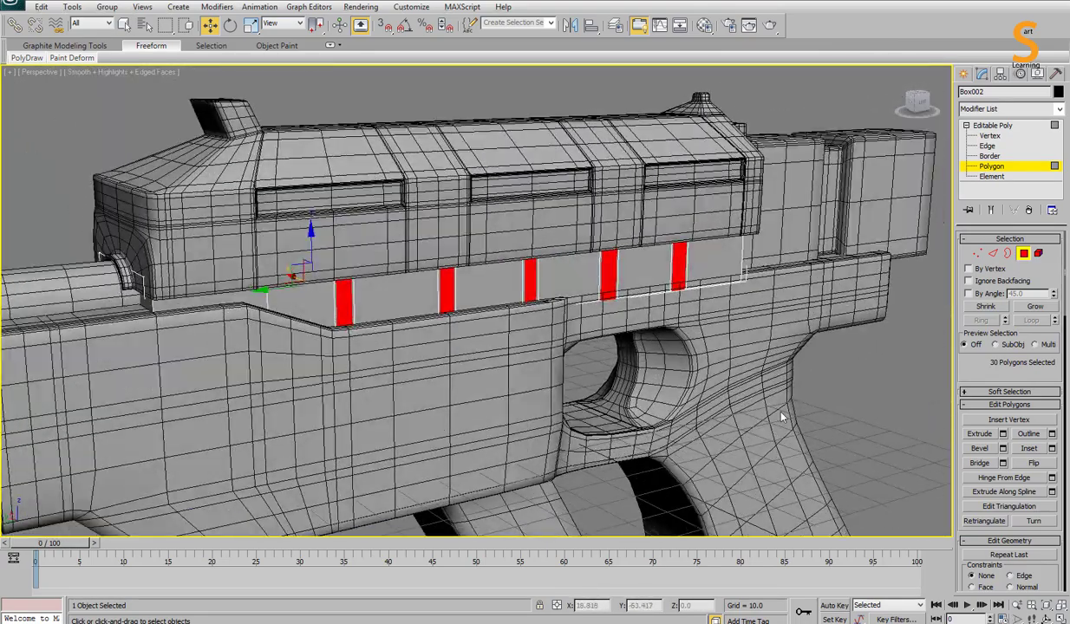
Step: Extrude the strips inward by Local Normal with a height of -0.777
right_click(765, 340)
left_click(683, 388)
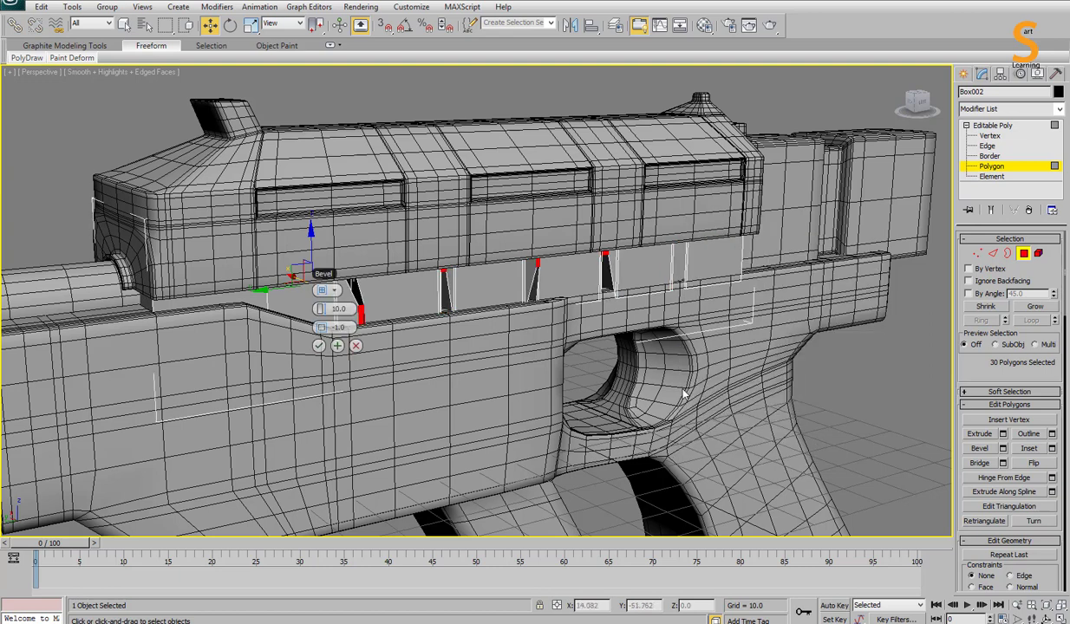
right_click(592, 359)
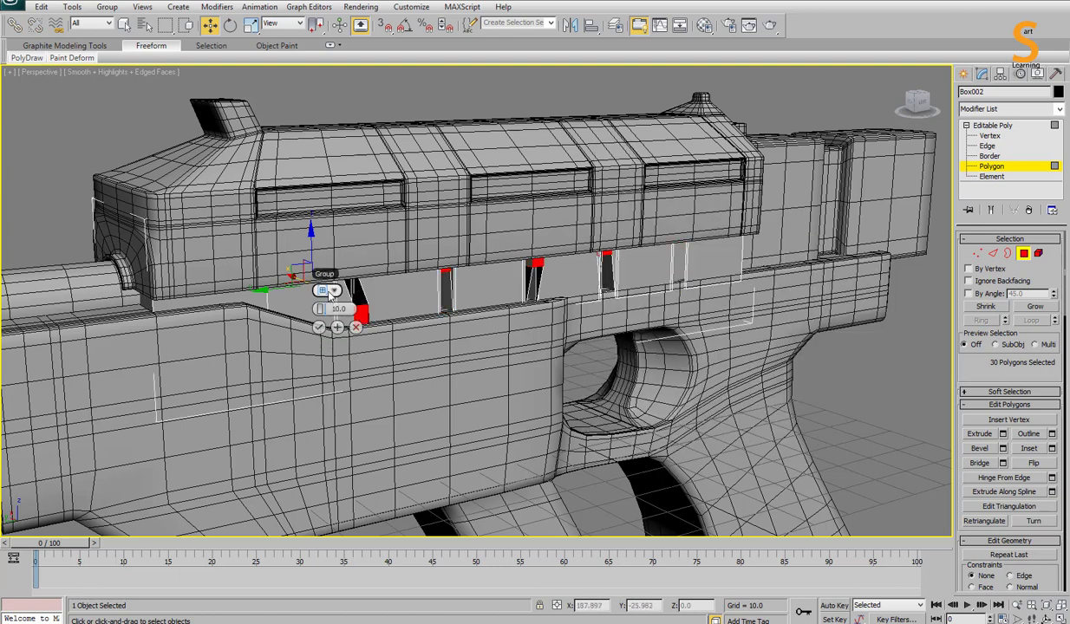
left_click(333, 290)
left_click(376, 318)
left_click_drag(327, 315, 310, 308)
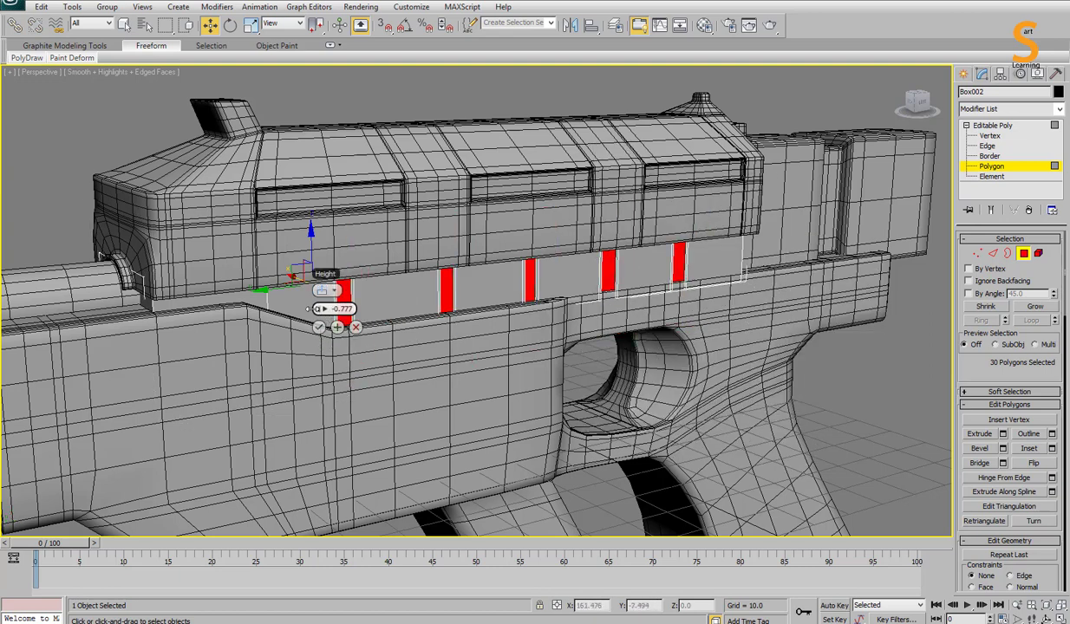
left_click(338, 328)
middle_click_drag(337, 328, 646, 325, "alt")
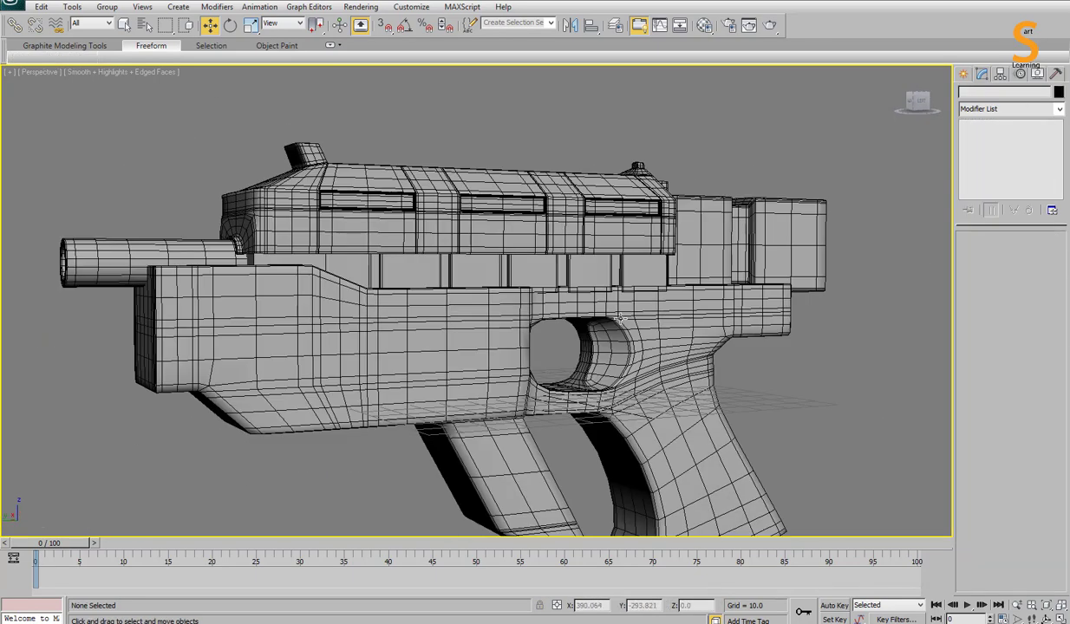
key("F4")
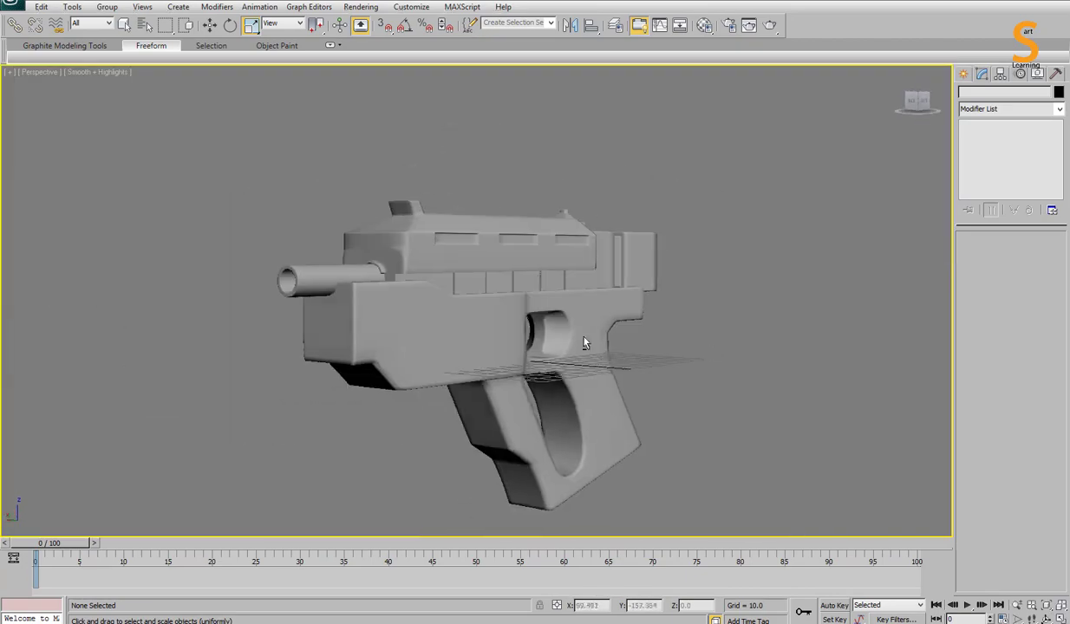
key("F4")
mouse_move(647, 377)
middle_mouse_down("alt")
mouse_move(231, 388)
mouse_move(200, 370)
mouse_move(154, 377)
mouse_move(186, 384)
middle_mouse_up("alt")
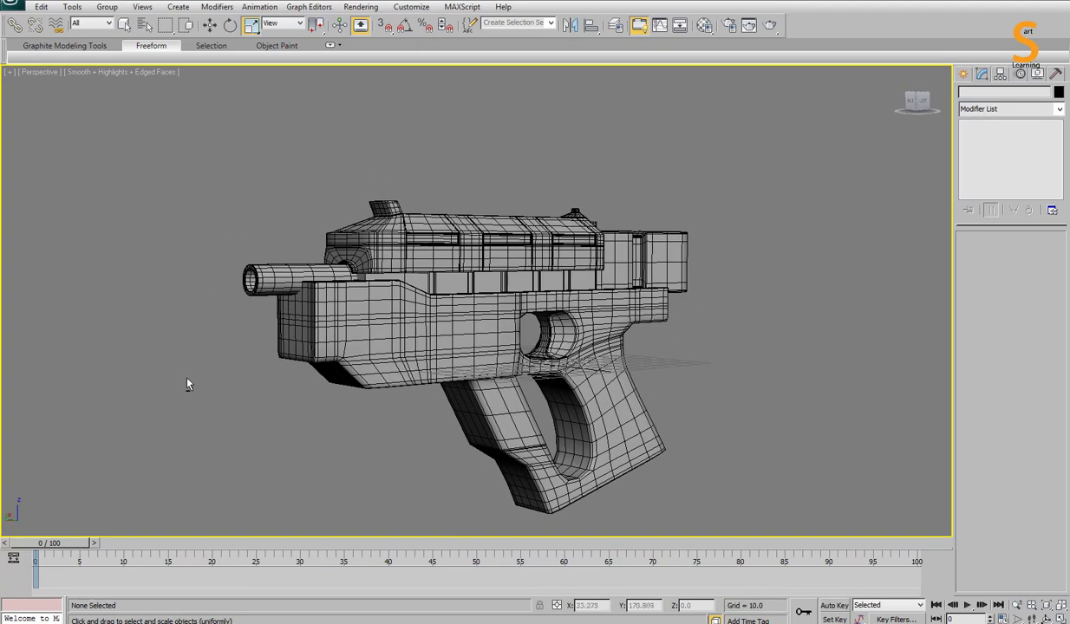